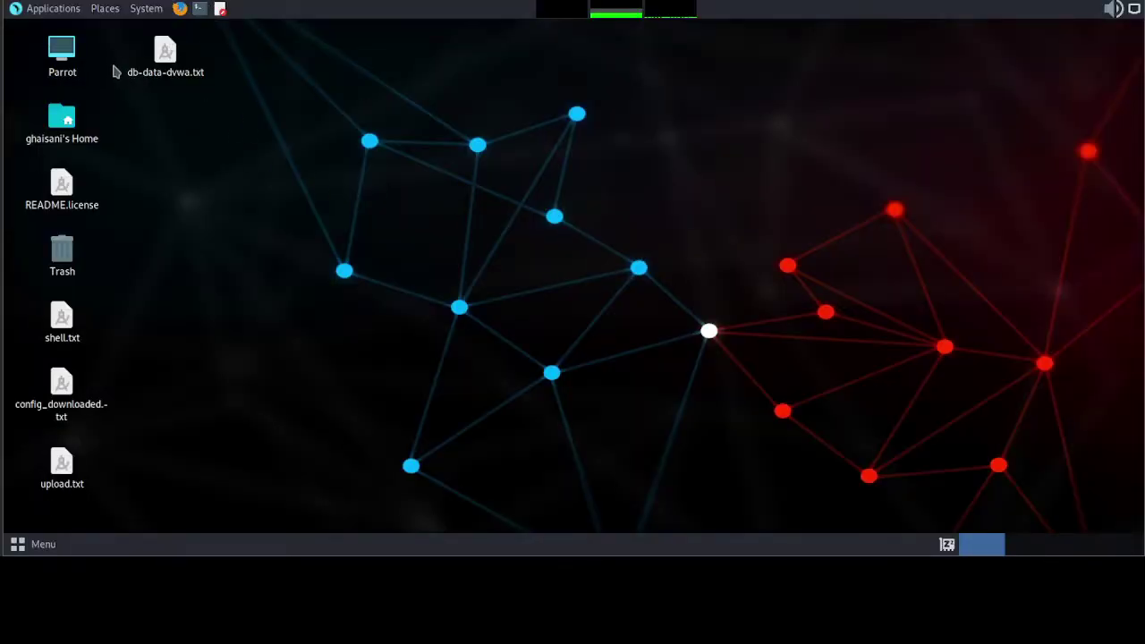
Step: Open a new terminal window, maximize it, and enlarge its font
{"action": "left_click", "coordinate": [200, 9]}
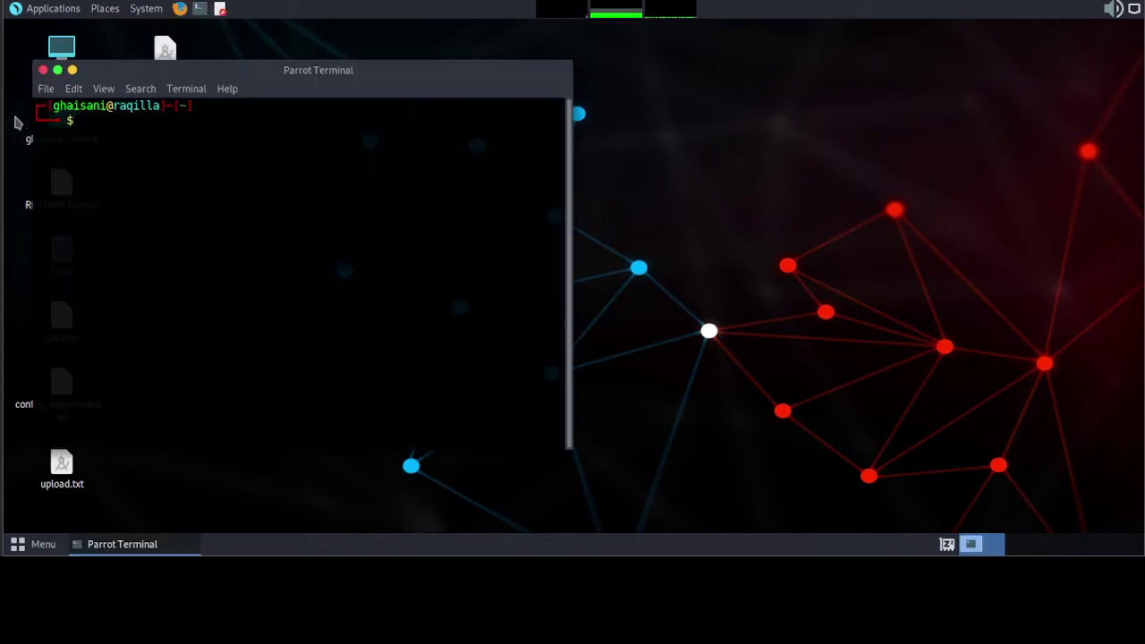
{"action": "left_click", "coordinate": [58, 70]}
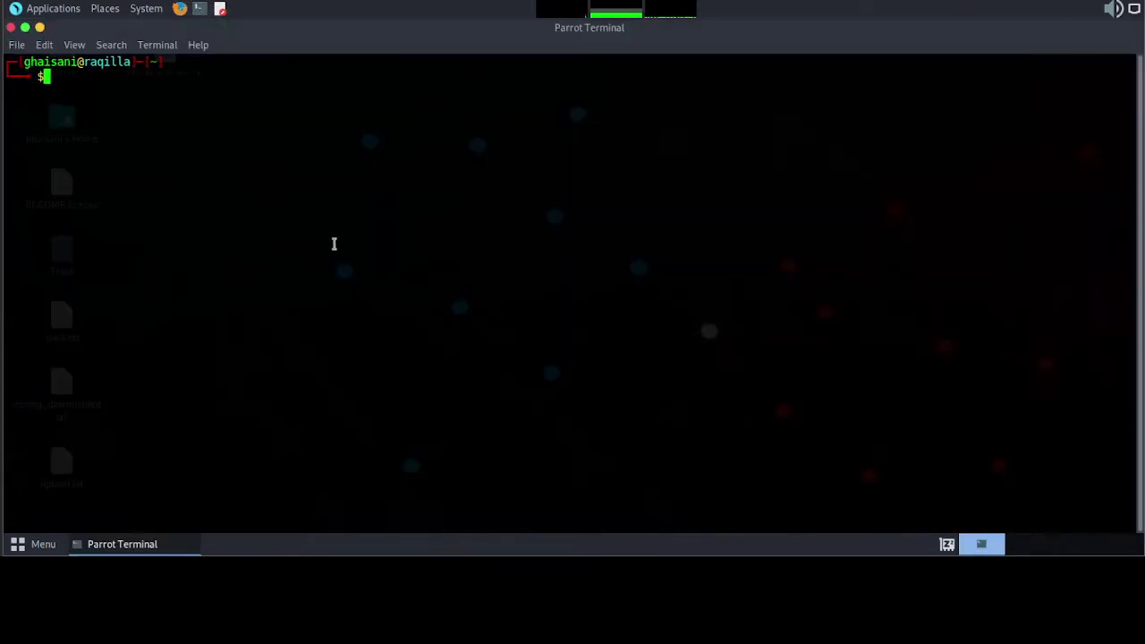
{"action": "key", "text": "ctrl+plus"}
{"action": "key", "text": "ctrl+plus"}
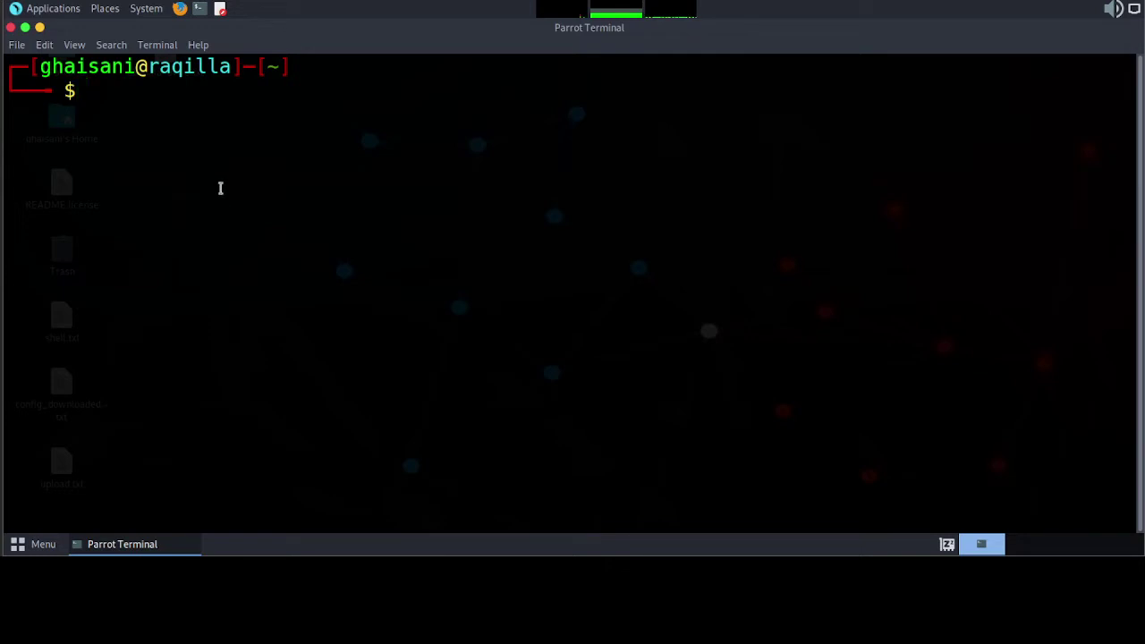
Step: Start the apache2 service with 'sudo service apache2 start', entering the account password
{"action": "type", "text": "sudo a"}
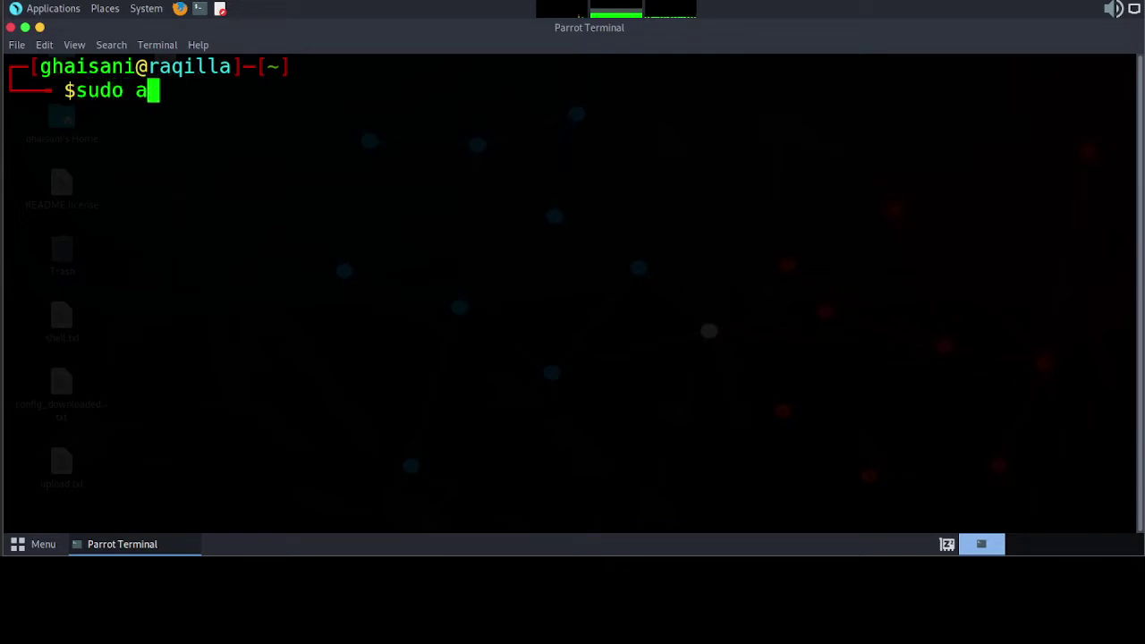
{"action": "type", "text": "p"}
{"action": "key", "text": "BackSpace"}
{"action": "key", "text": "BackSpace"}
{"action": "type", "text": "ser"}
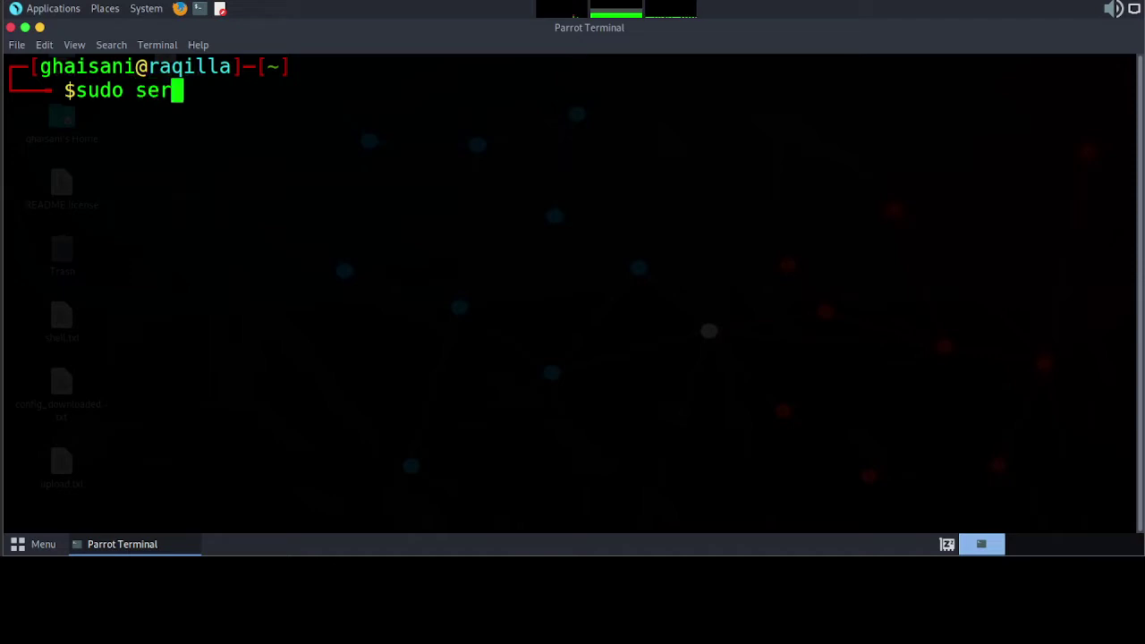
{"action": "type", "text": "vice apa"}
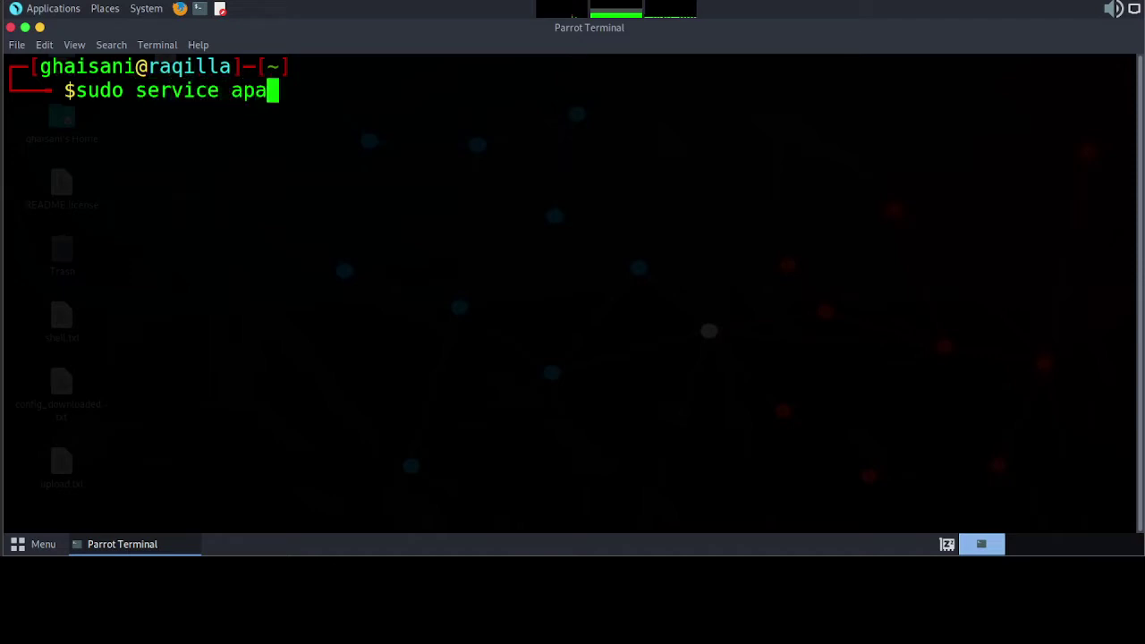
{"action": "type", "text": "che2 "}
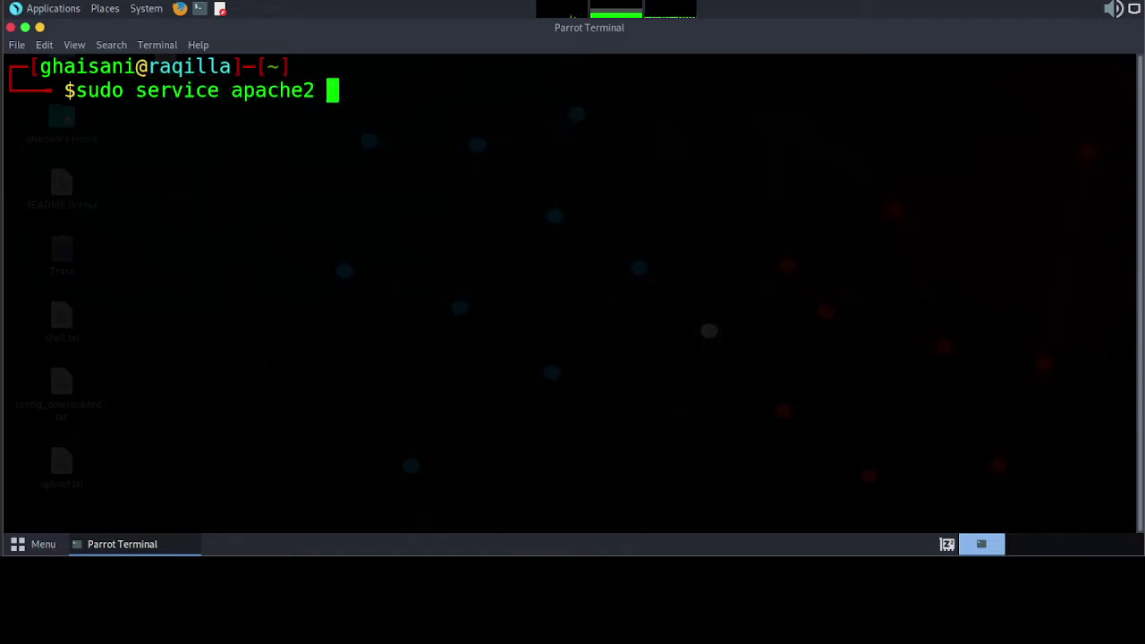
{"action": "type", "text": "start"}
{"action": "key", "text": "Return"}
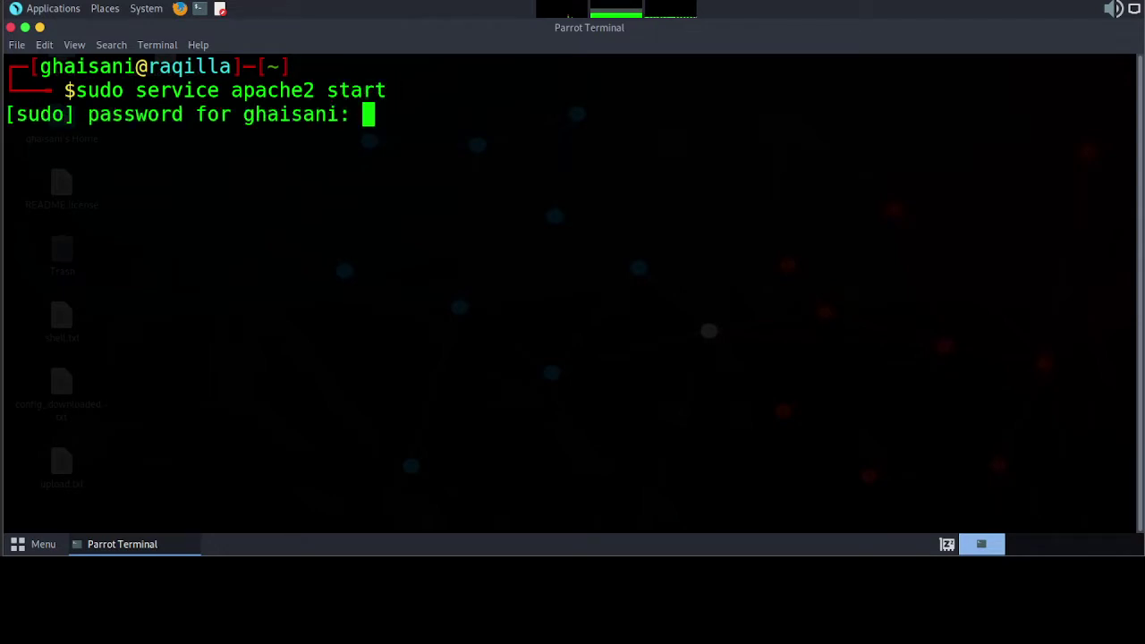
{"action": "key", "text": "Return"}
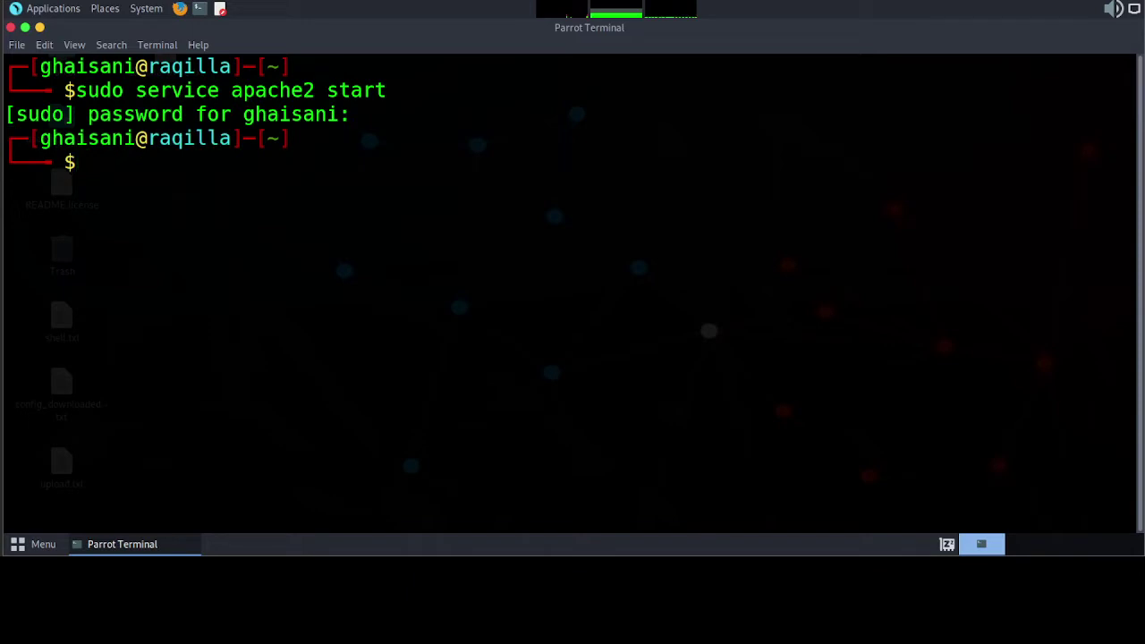
Step: Edit the previous command to run 'sudo service mysql start', which reports the unit not found
{"action": "key", "text": "Up"}
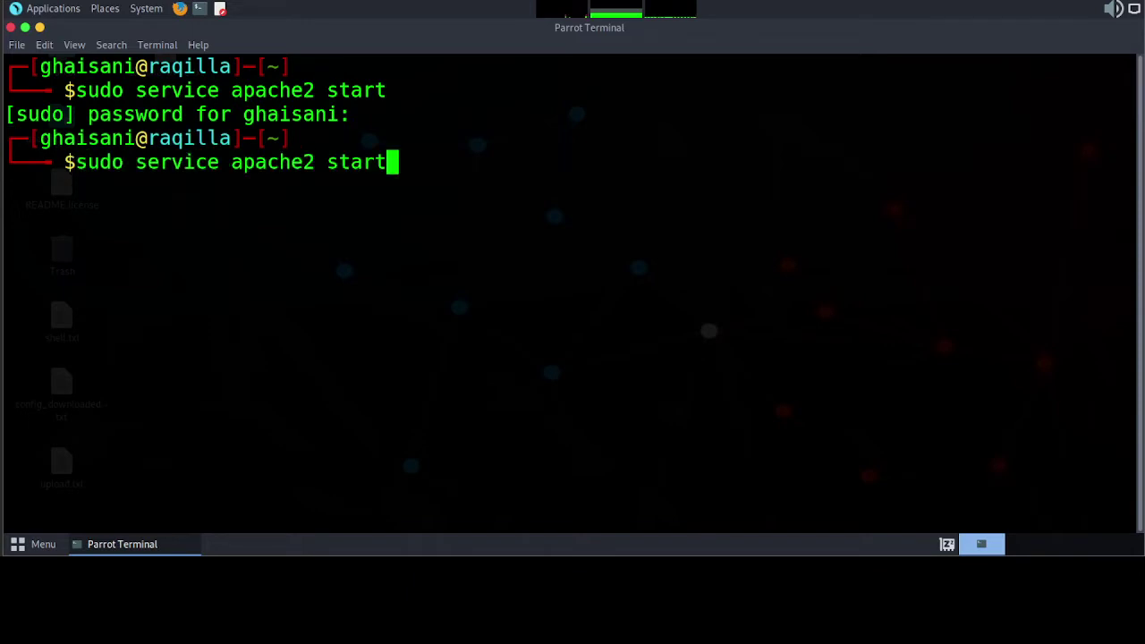
{"action": "key", "text": "Left"}
{"action": "key", "text": "Left"}
{"action": "key", "text": "Left"}
{"action": "key", "text": "Left"}
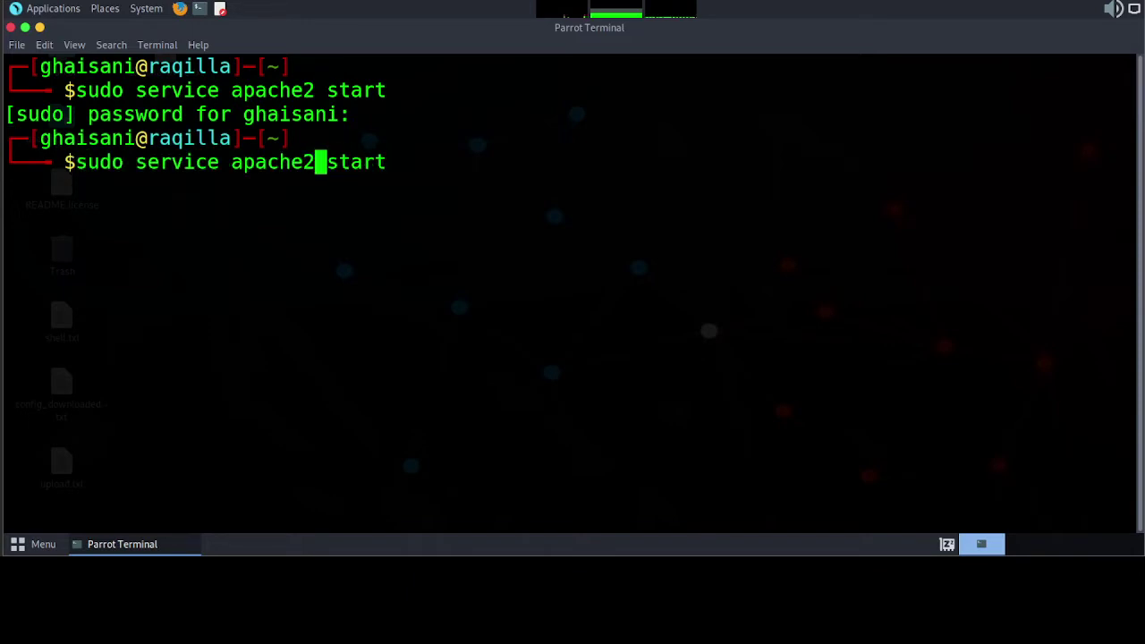
{"action": "key", "text": "BackSpace"}
{"action": "key", "text": "BackSpace"}
{"action": "key", "text": "BackSpace"}
{"action": "key", "text": "BackSpace"}
{"action": "key", "text": "BackSpace"}
{"action": "key", "text": "BackSpace"}
{"action": "key", "text": "BackSpace"}
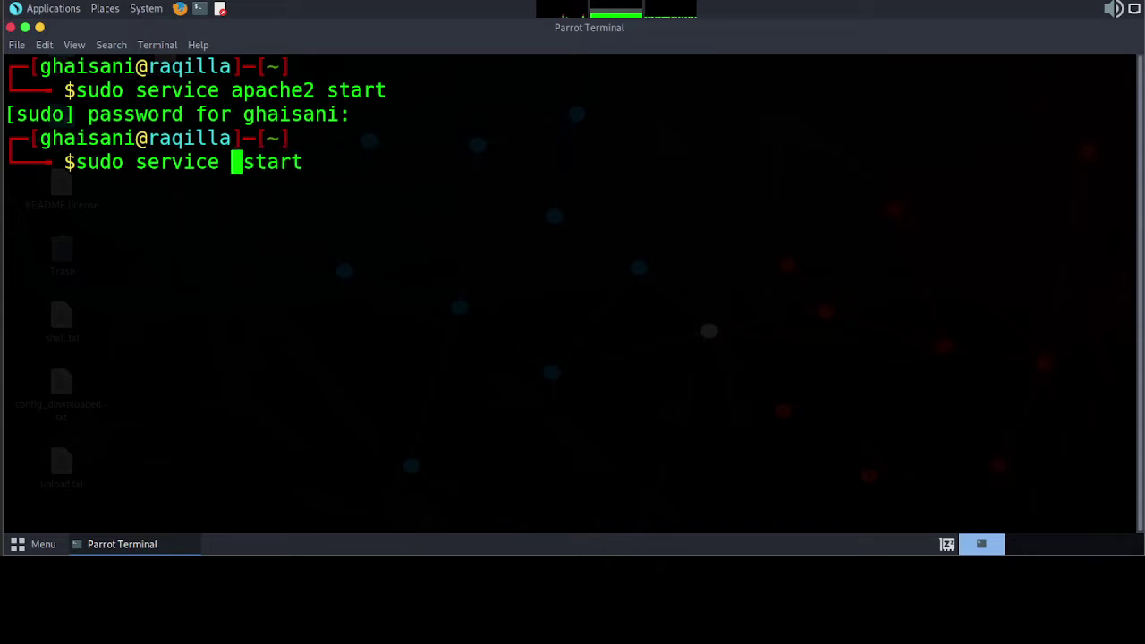
{"action": "type", "text": "mu"}
{"action": "key", "text": "BackSpace"}
{"action": "type", "text": "ys"}
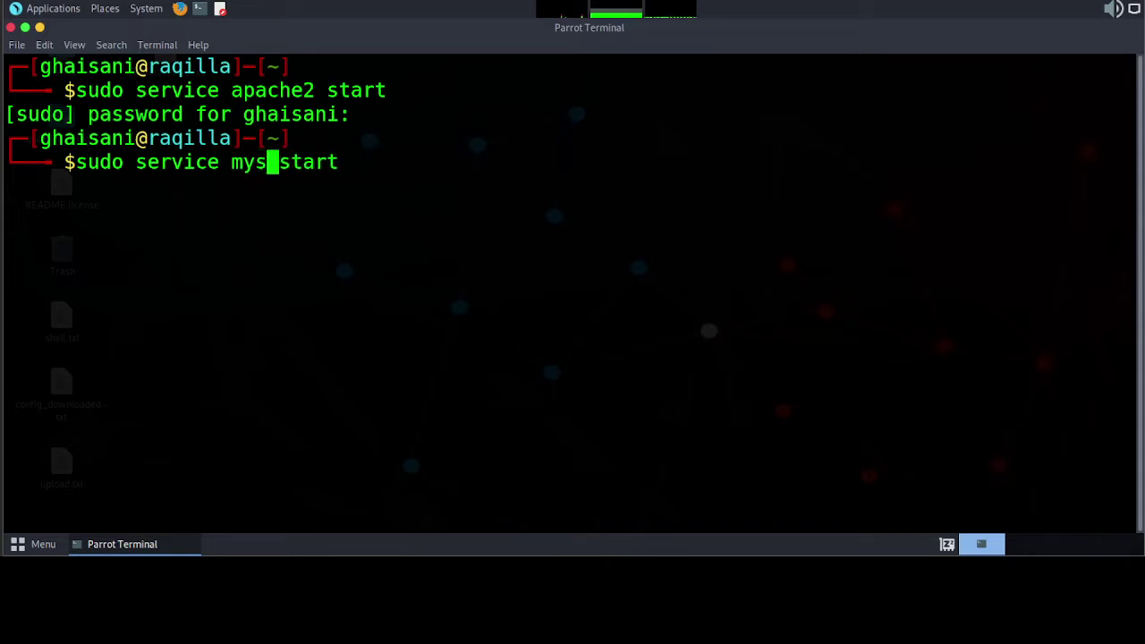
{"action": "type", "text": "ql"}
{"action": "key", "text": "Return"}
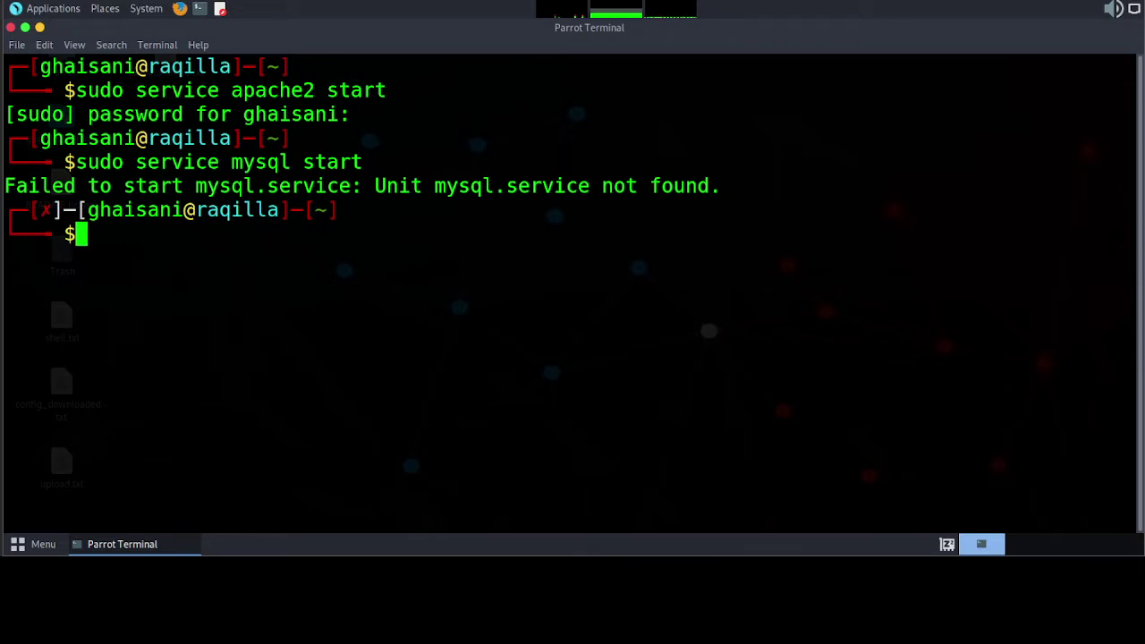
Step: Load localhost in Firefox to see the Apache2 'It works!' page, as a single maximized tab
{"action": "left_click", "coordinate": [180, 9]}
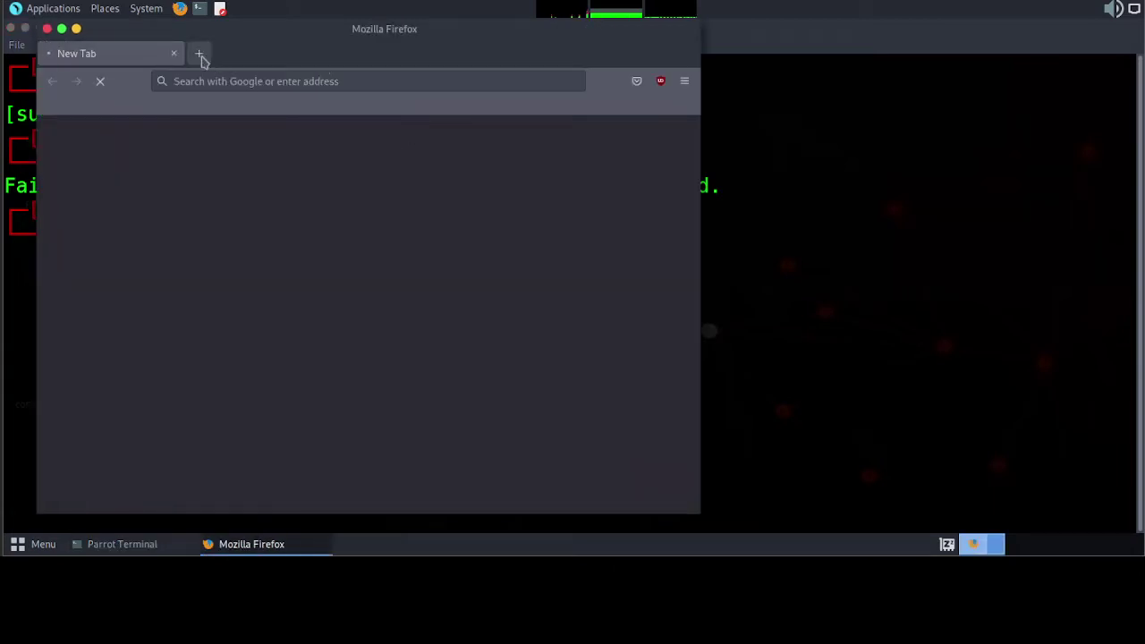
{"action": "left_click", "coordinate": [198, 53]}
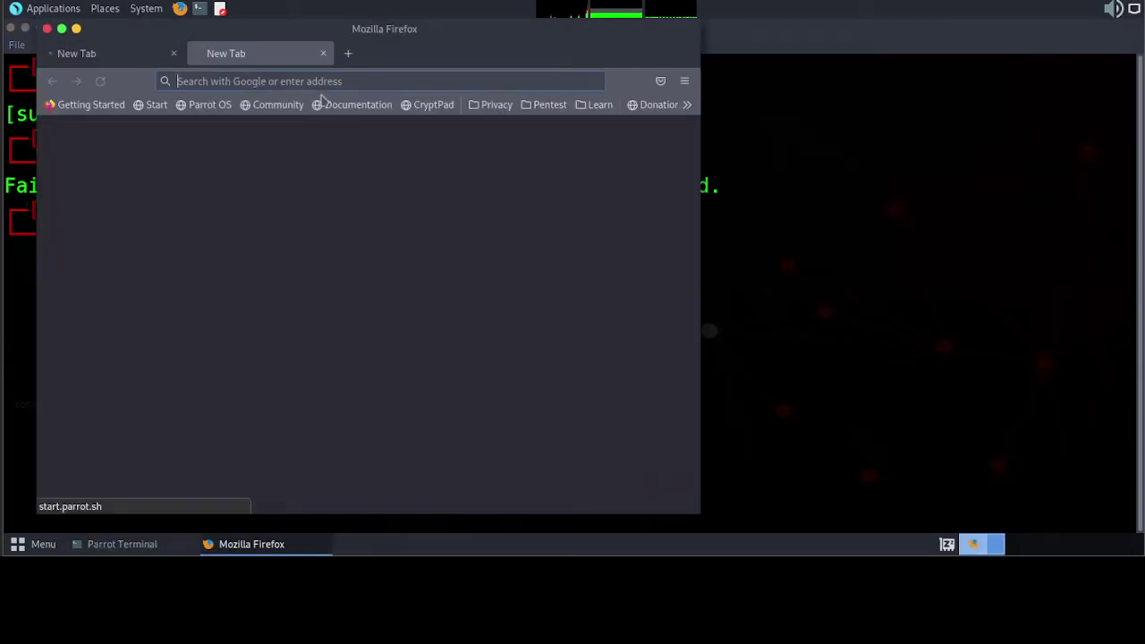
{"action": "type", "text": "local"}
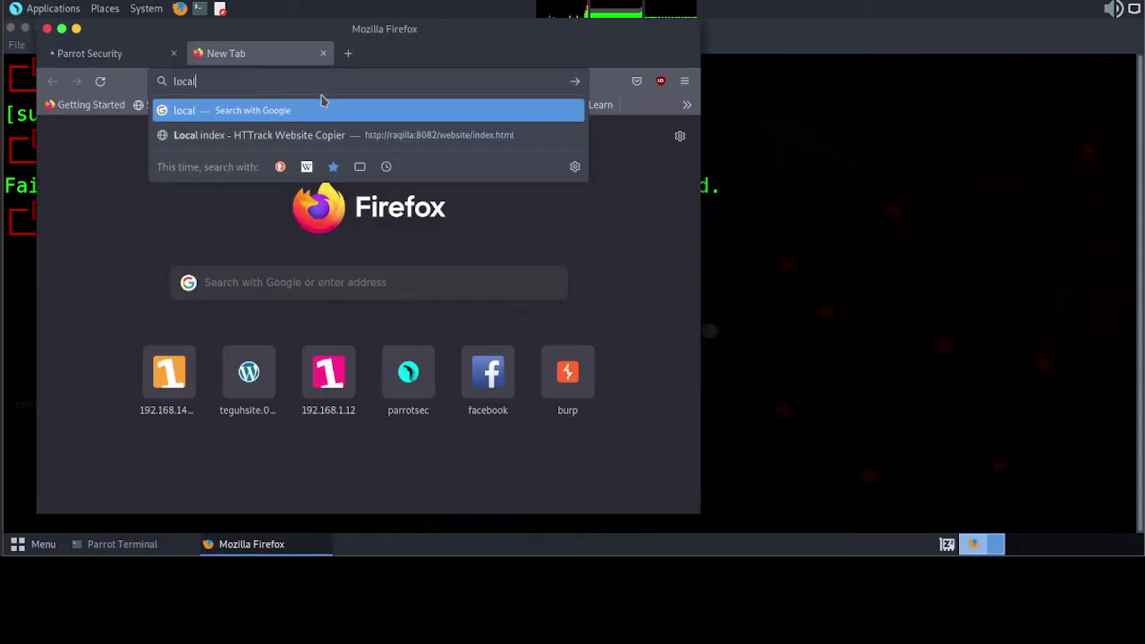
{"action": "type", "text": "host"}
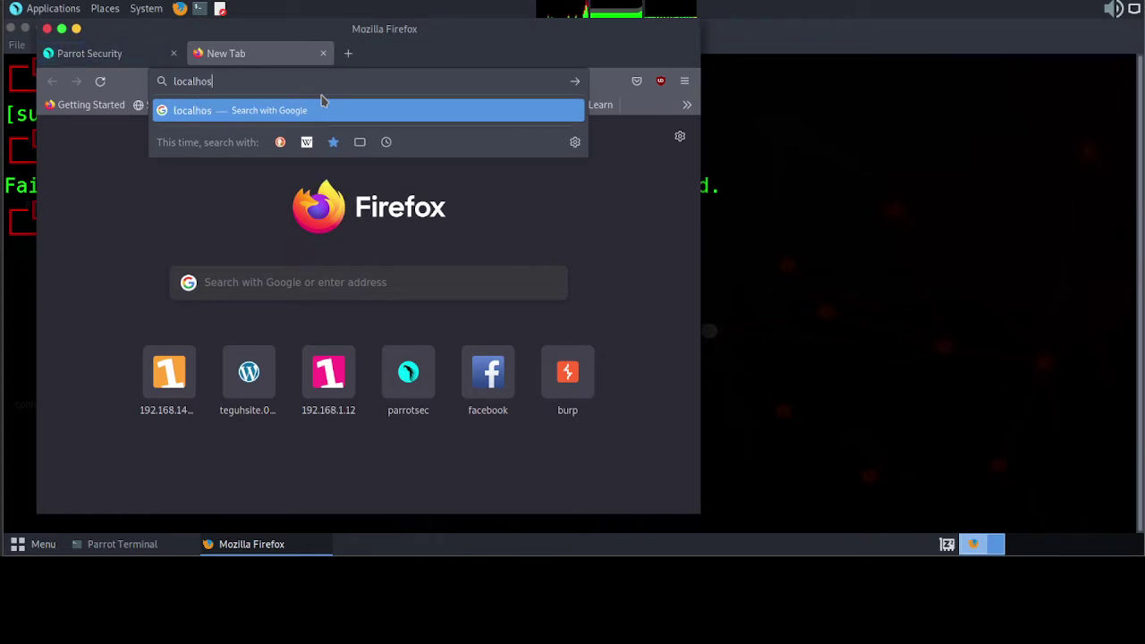
{"action": "key", "text": "Return"}
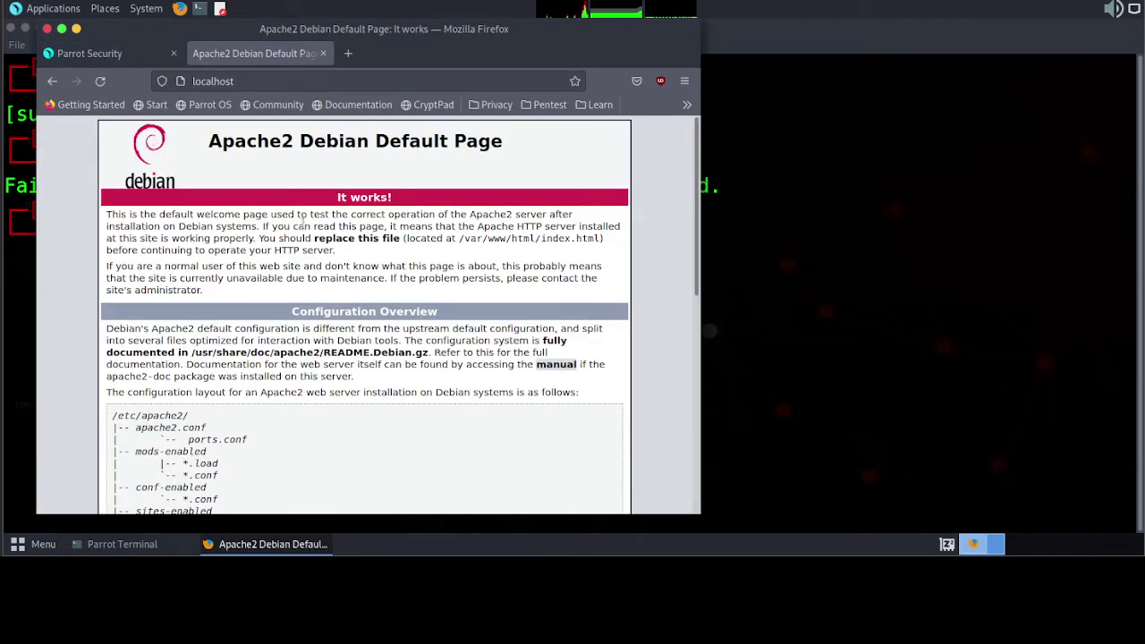
{"action": "scroll", "coordinate": [303, 230], "scroll_direction": "down", "scroll_amount": 3}
{"action": "scroll", "coordinate": [303, 230], "scroll_direction": "down", "scroll_amount": 1}
{"action": "scroll", "coordinate": [302, 222], "scroll_direction": "up", "scroll_amount": 4}
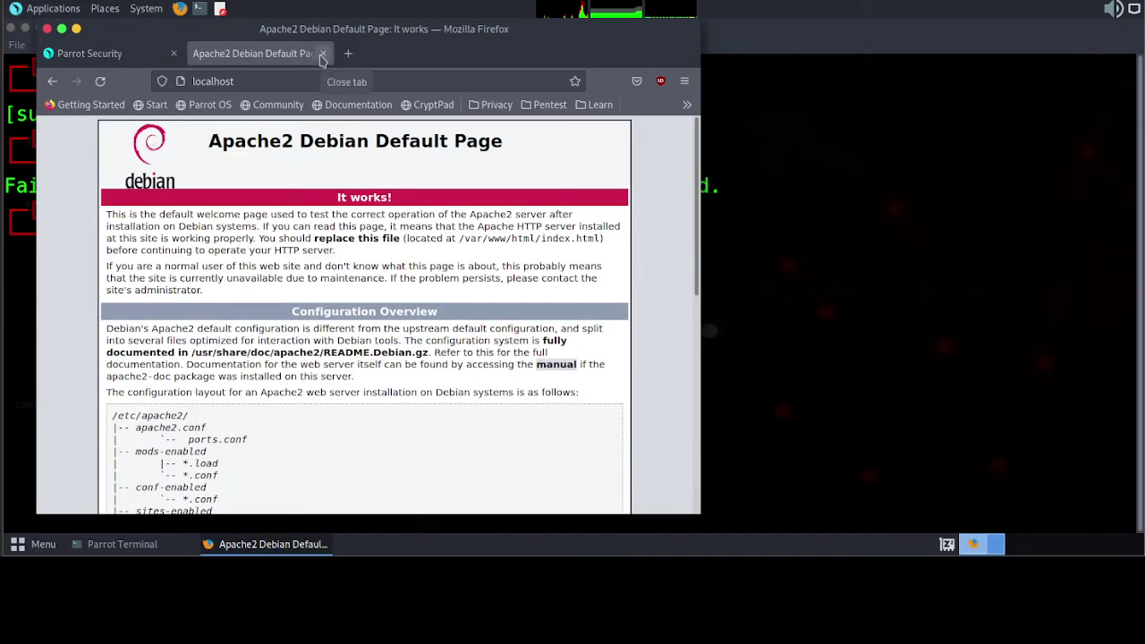
{"action": "left_click", "coordinate": [173, 53]}
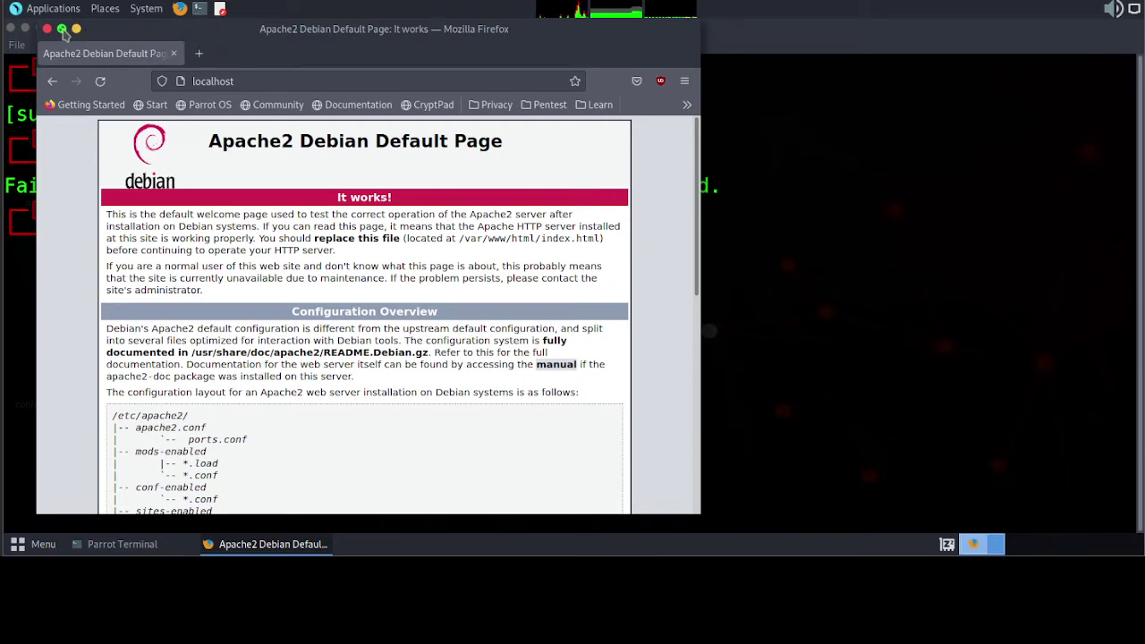
{"action": "left_click", "coordinate": [62, 30]}
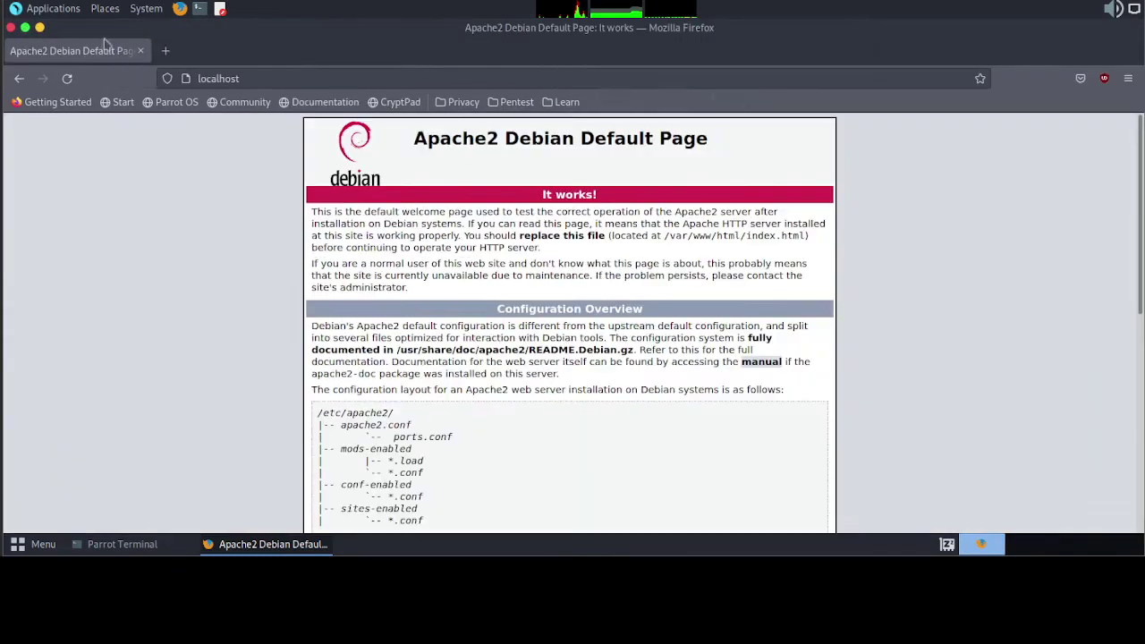
Step: Browse to 192.168.1.12 in a new tab and follow the DVWA link to its login page
{"action": "left_click", "coordinate": [163, 52]}
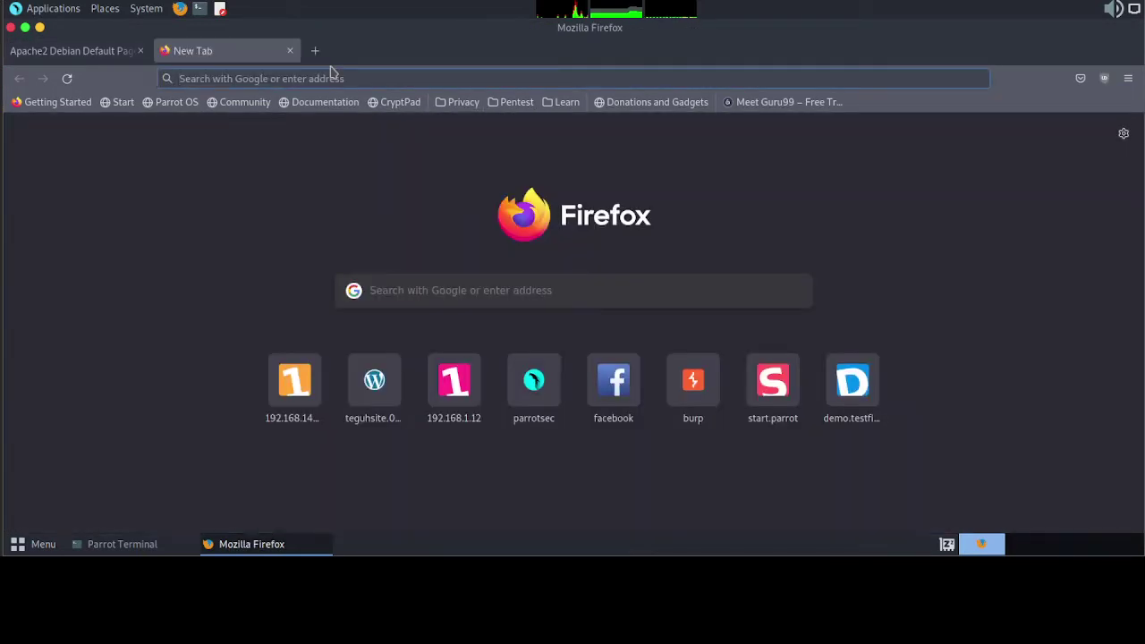
{"action": "type", "text": "192.168.143.129/"}
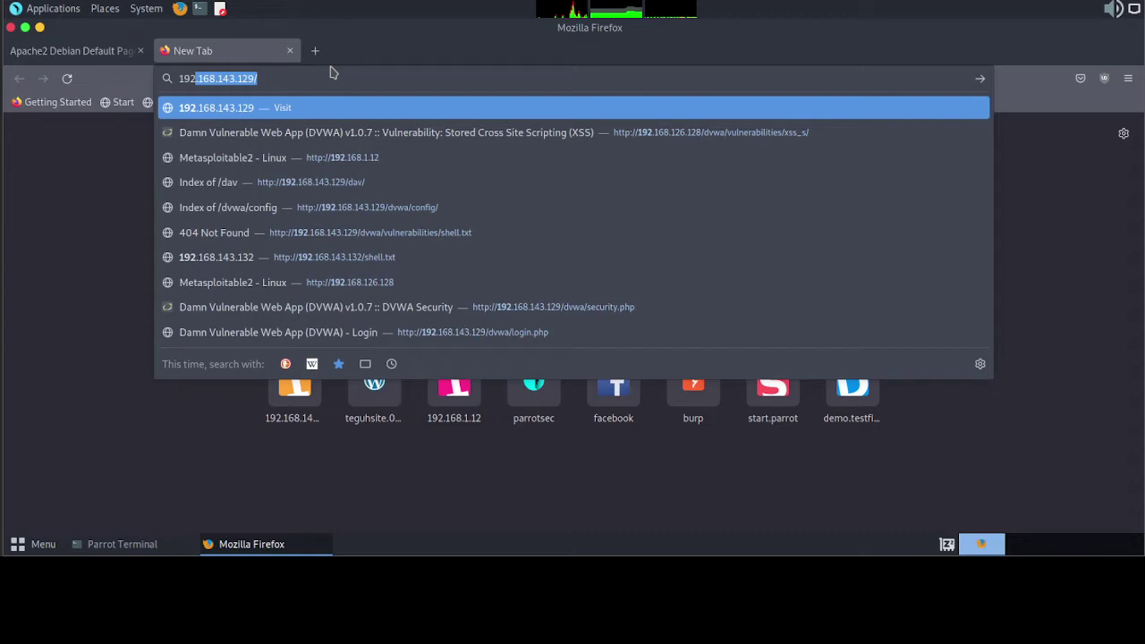
{"action": "key", "text": "End"}
{"action": "key", "text": "BackSpace"}
{"action": "key", "text": "BackSpace"}
{"action": "key", "text": "BackSpace"}
{"action": "key", "text": "BackSpace"}
{"action": "key", "text": "BackSpace"}
{"action": "key", "text": "BackSpace"}
{"action": "key", "text": "BackSpace"}
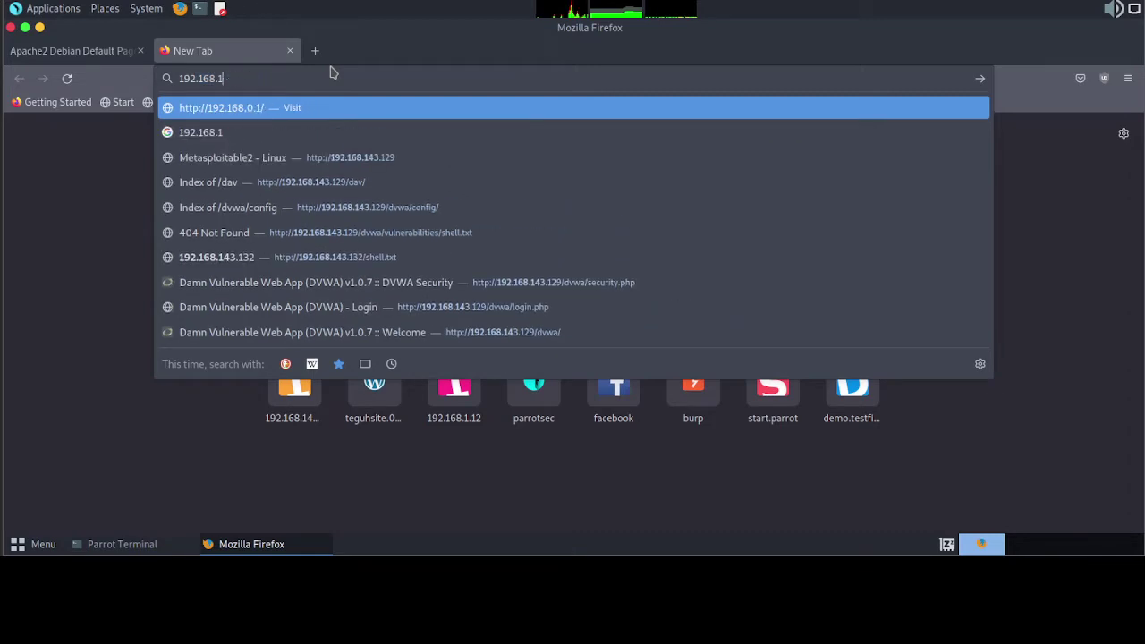
{"action": "type", "text": "12/"}
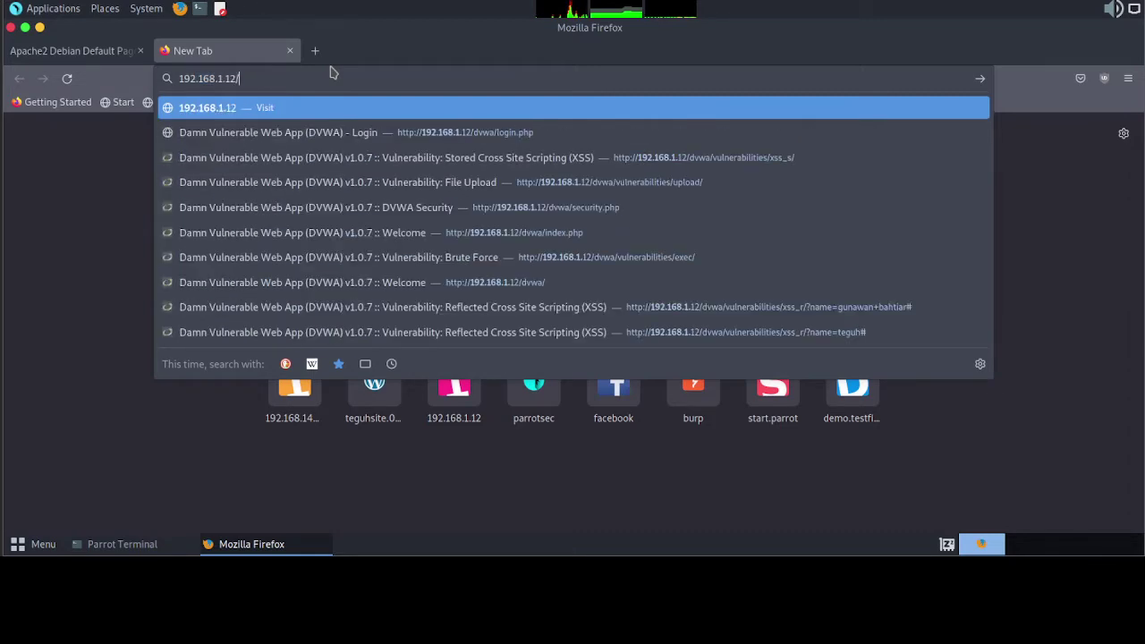
{"action": "key", "text": "Return"}
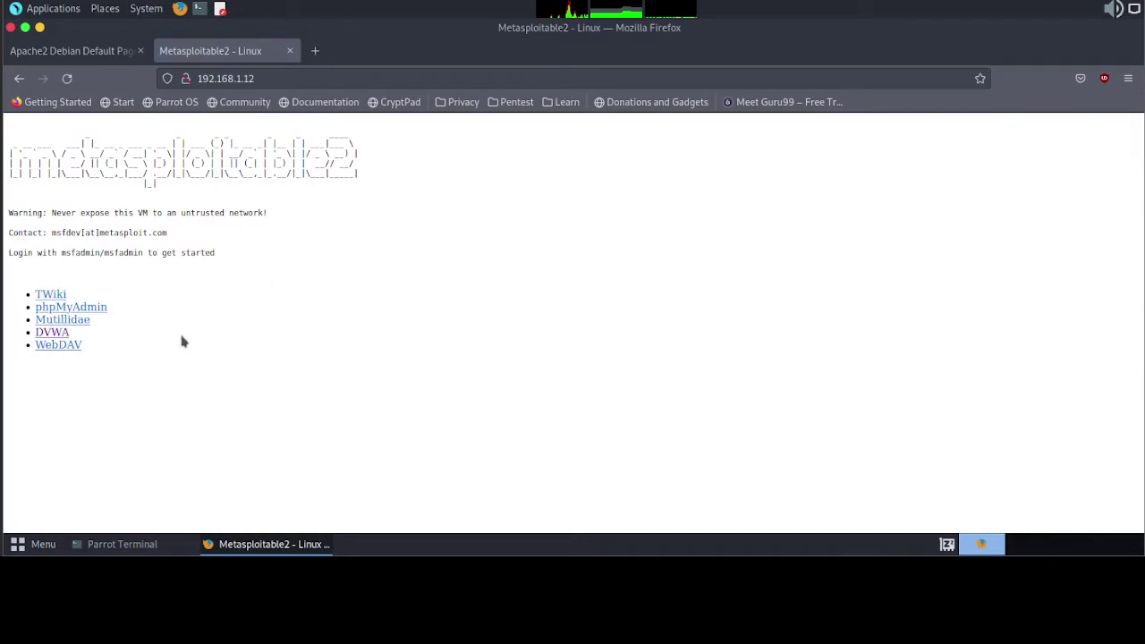
{"action": "left_click", "coordinate": [52, 333]}
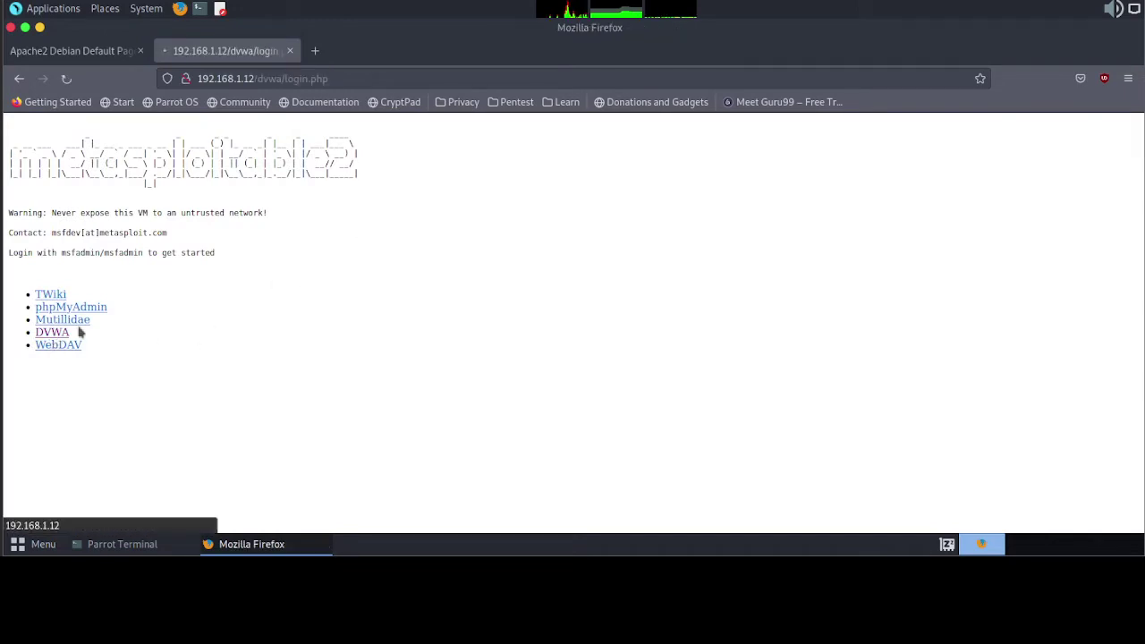
{"action": "left_click", "coordinate": [470, 271]}
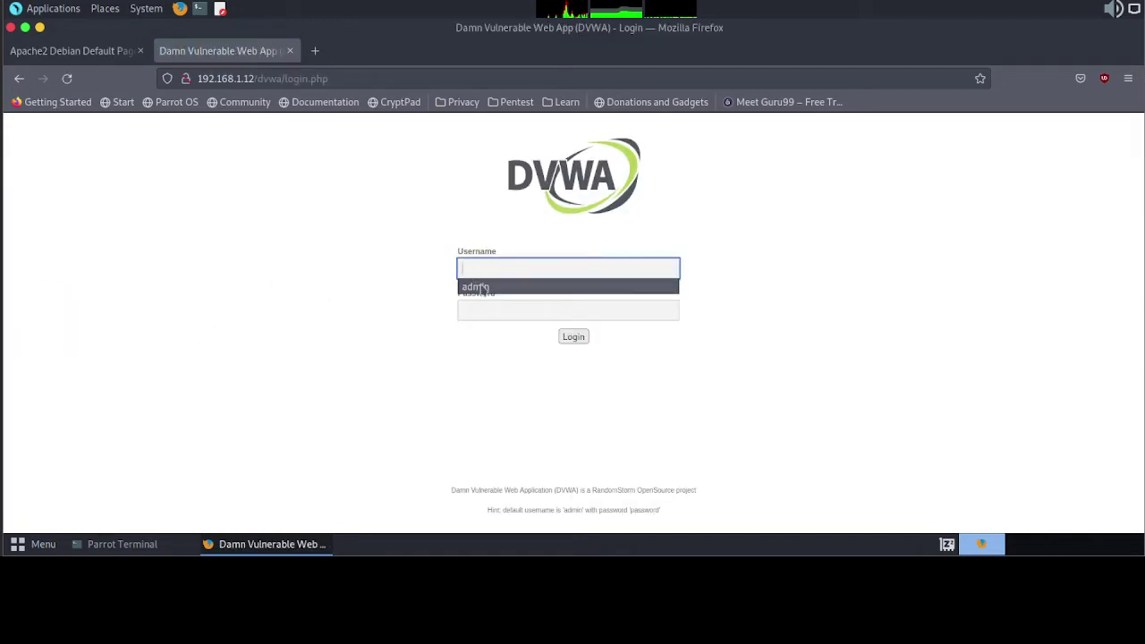
Step: Log in to DVWA as admin with the saved username and the account password
{"action": "left_click", "coordinate": [477, 286]}
{"action": "left_click", "coordinate": [496, 306]}
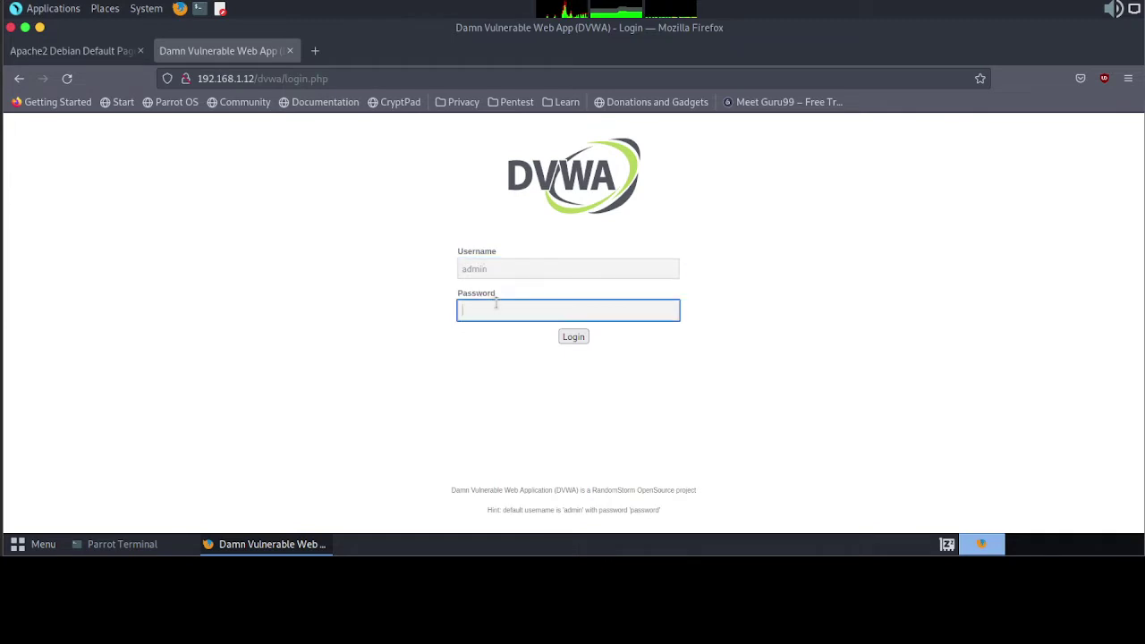
{"action": "type", "text": "passwo"}
{"action": "key", "text": "Return"}
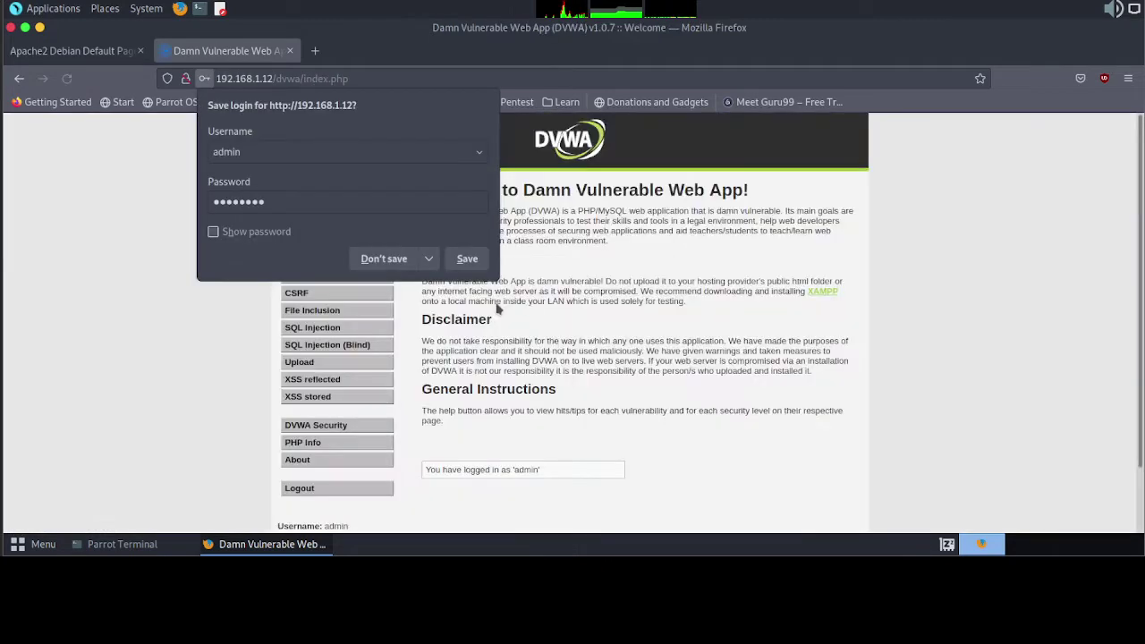
{"action": "left_click", "coordinate": [173, 365]}
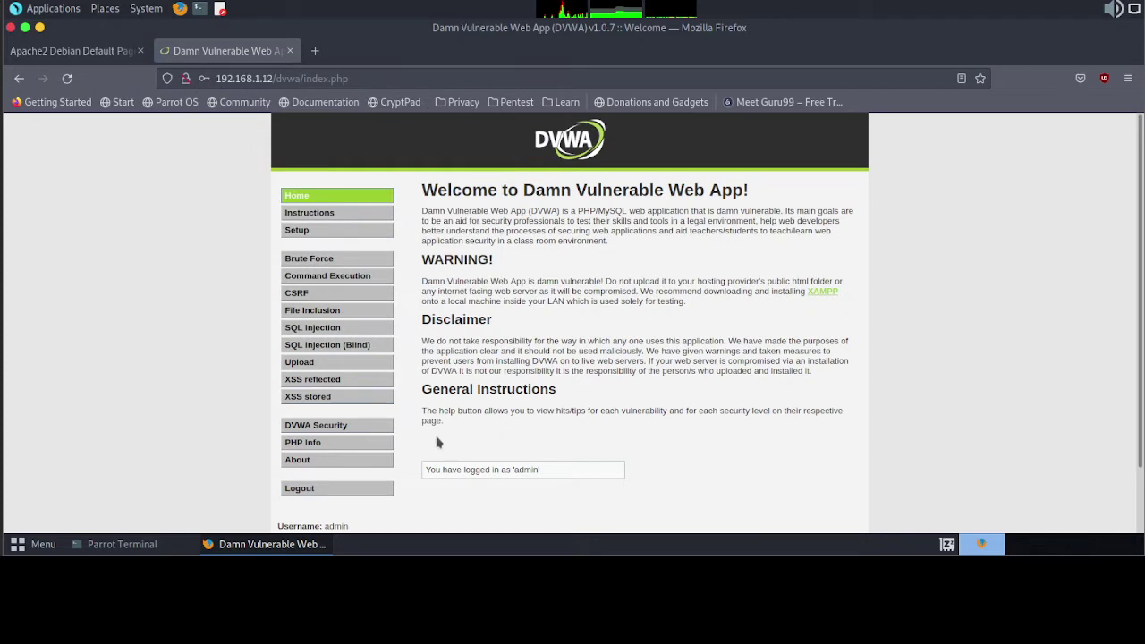
{"action": "scroll", "coordinate": [444, 442], "scroll_direction": "down", "scroll_amount": 2}
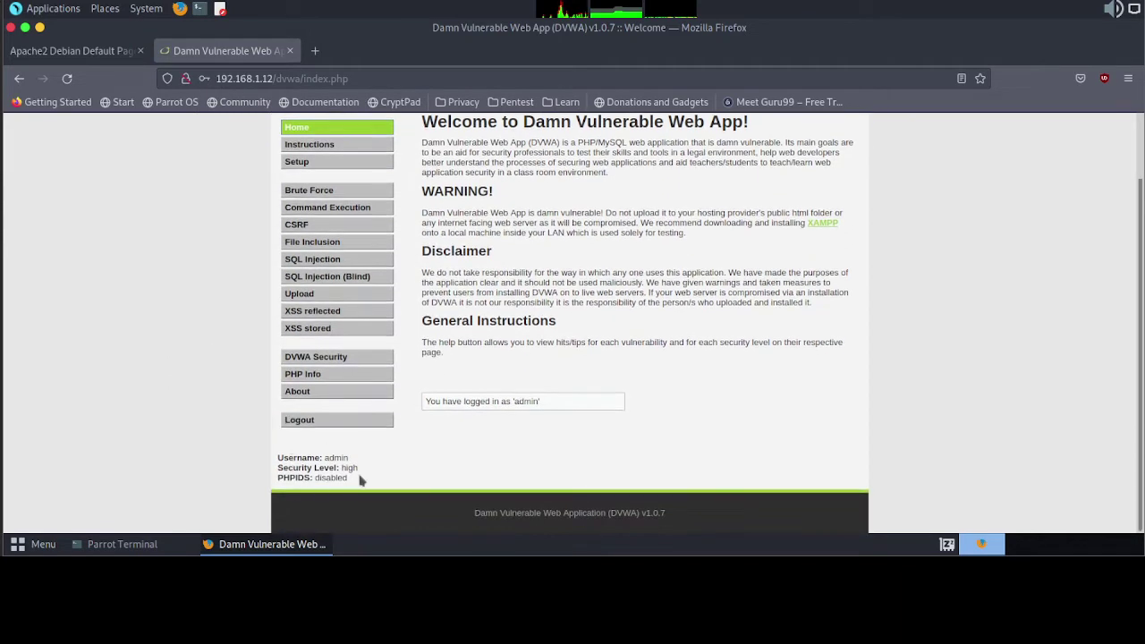
Step: Set DVWA Security to low, zoom the page to 133%, and go to the CSRF page
{"action": "left_click", "coordinate": [324, 357]}
{"action": "left_click", "coordinate": [462, 306]}
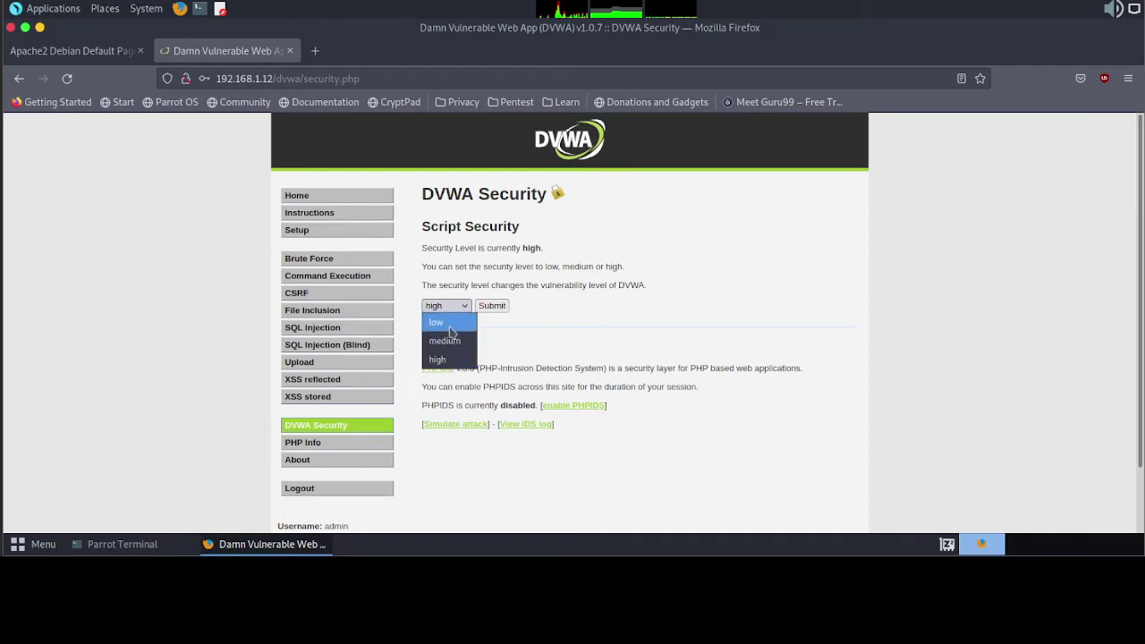
{"action": "left_click", "coordinate": [437, 321]}
{"action": "left_click", "coordinate": [491, 306]}
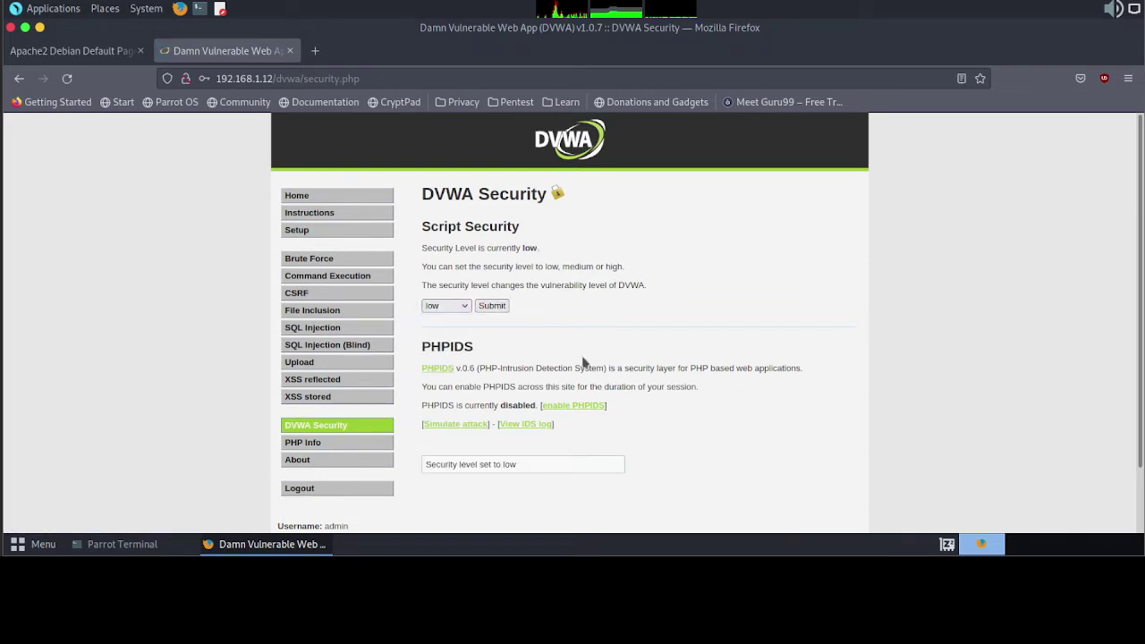
{"action": "key", "text": "ctrl+plus"}
{"action": "key", "text": "ctrl+plus"}
{"action": "key", "text": "ctrl+plus"}
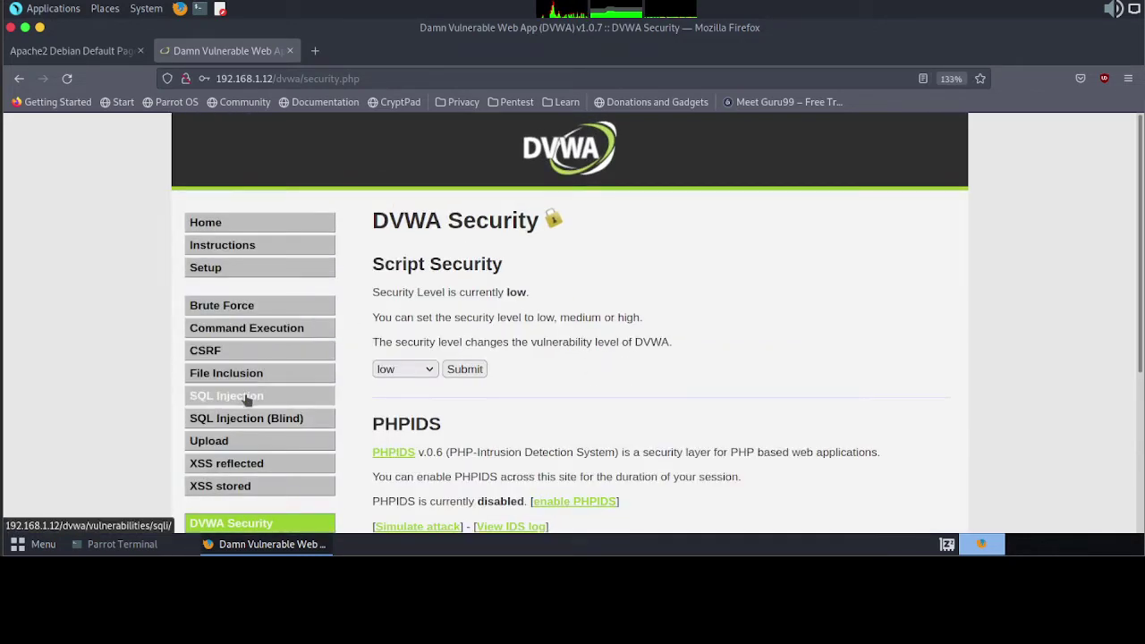
{"action": "left_click", "coordinate": [205, 356]}
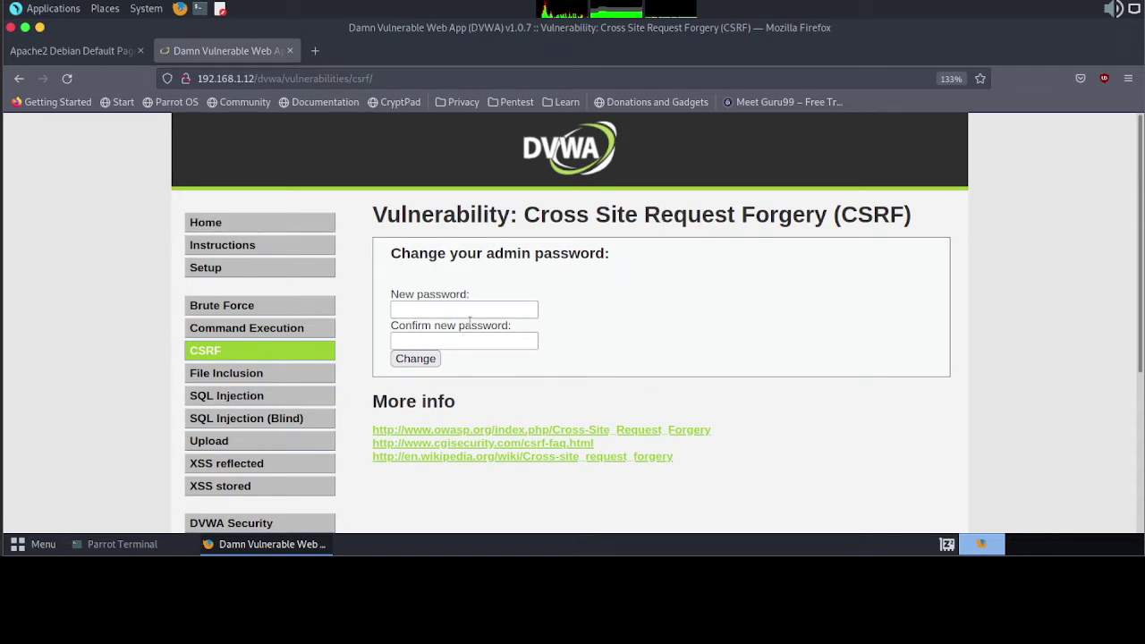
Step: Enter a 7-digit new password in DVWA and note the same value in a Pluma window beside it
{"action": "left_click", "coordinate": [470, 310]}
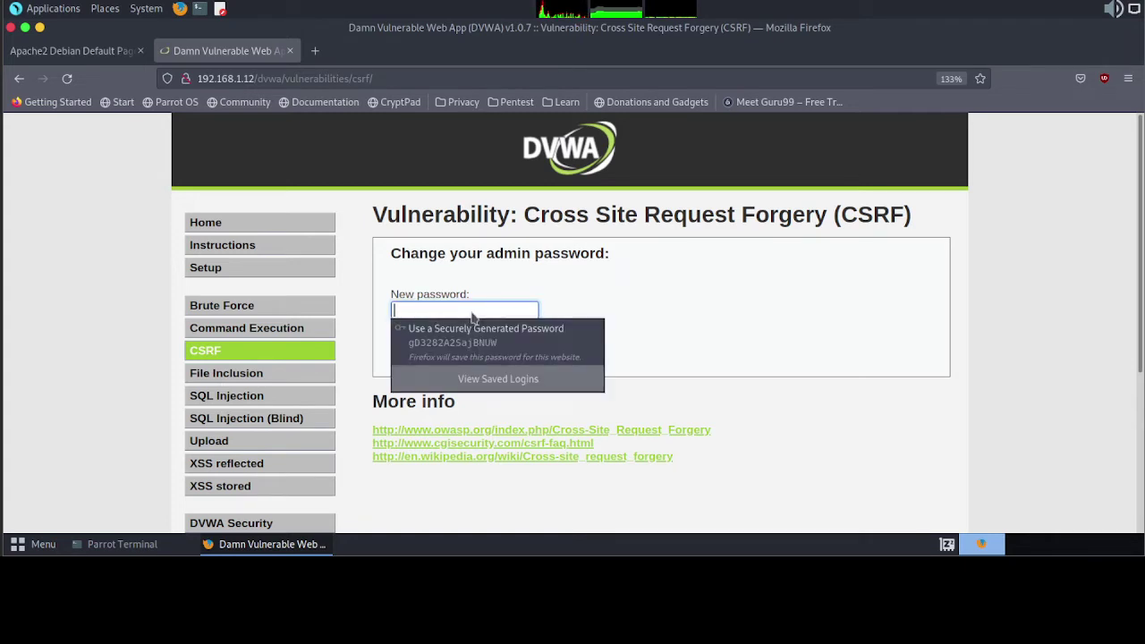
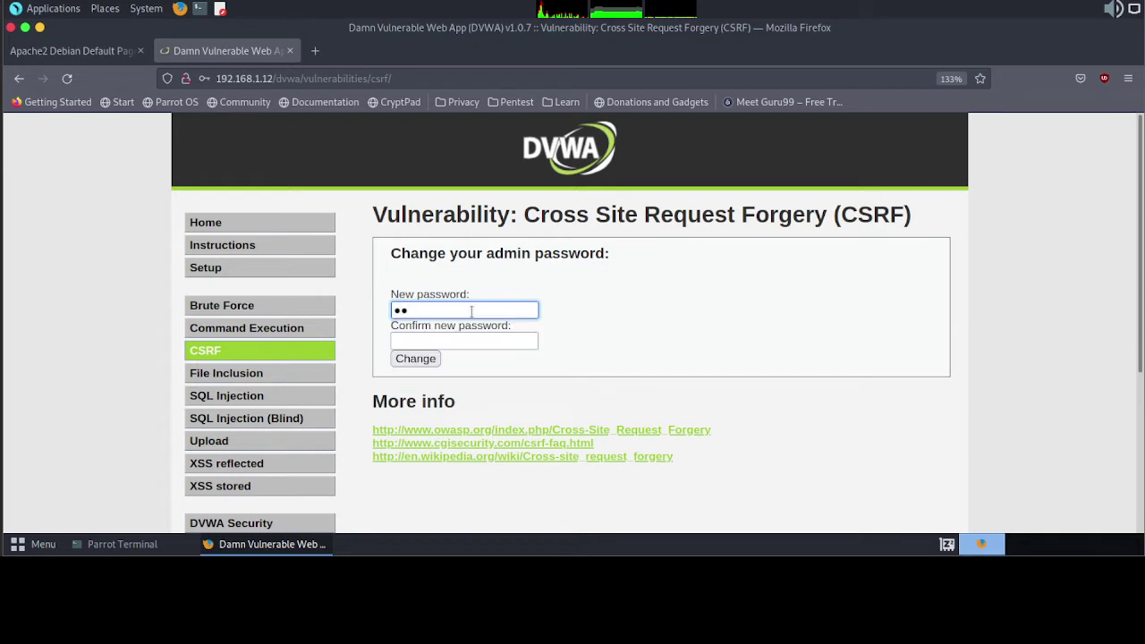
{"action": "left_click", "coordinate": [220, 11]}
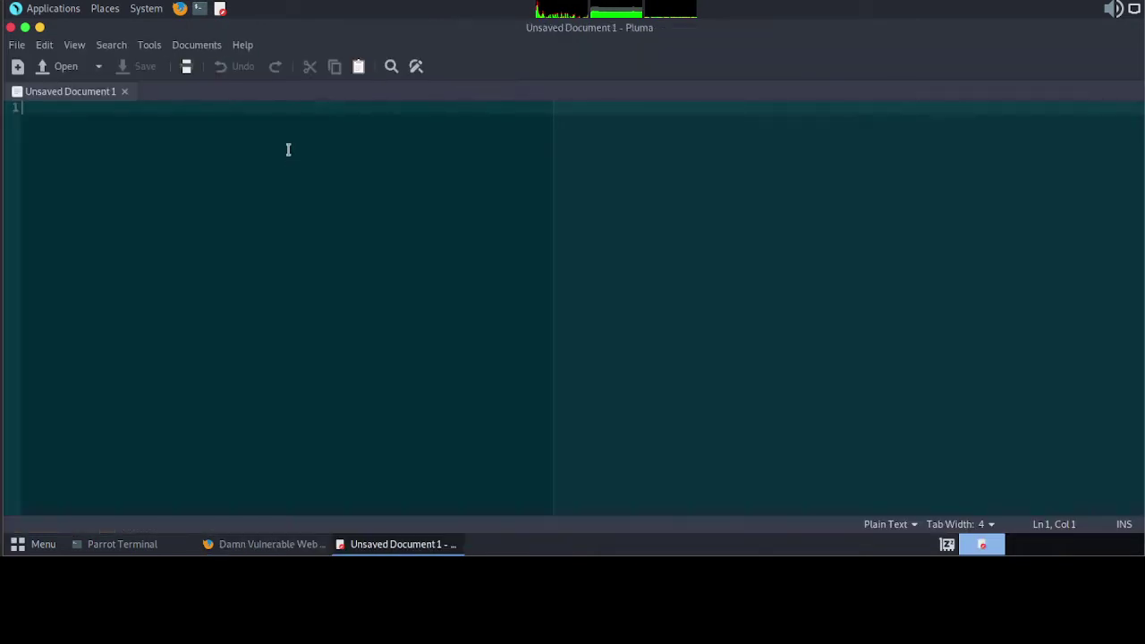
{"action": "left_click", "coordinate": [24, 29]}
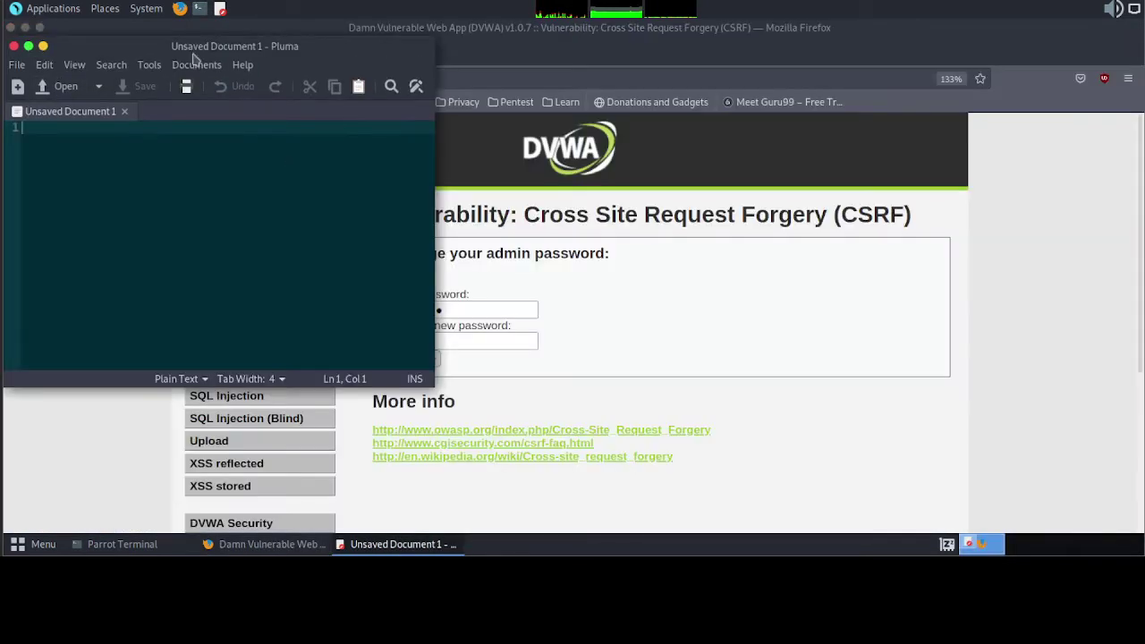
{"action": "mouse_move", "coordinate": [411, 51]}
{"action": "left_mouse_down"}
{"action": "mouse_move", "coordinate": [681, 168]}
{"action": "mouse_move", "coordinate": [1065, 138]}
{"action": "left_mouse_up"}
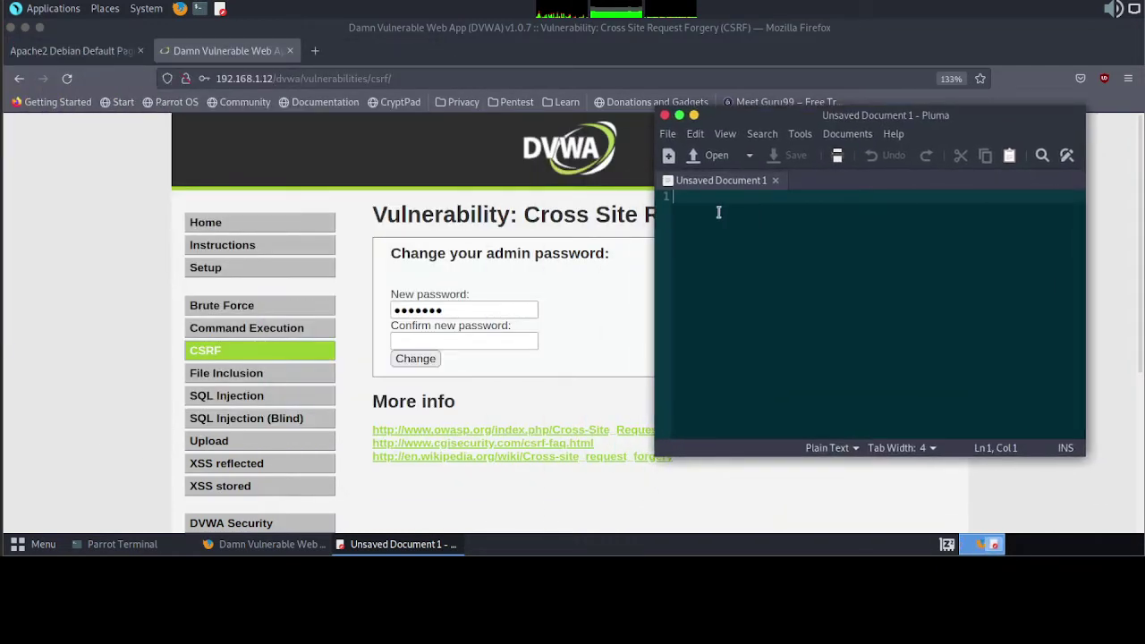
{"action": "type", "text": "1234567"}
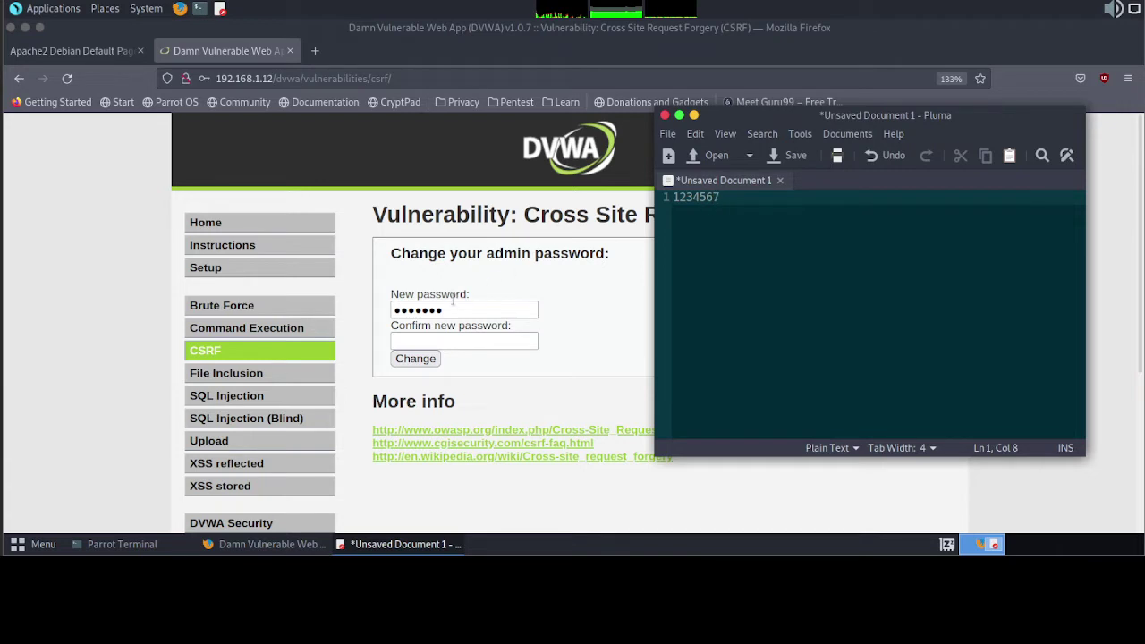
Step: Fill in the confirm-password field, submit the change, and highlight the 'Password Changed' message
{"action": "left_click", "coordinate": [438, 340]}
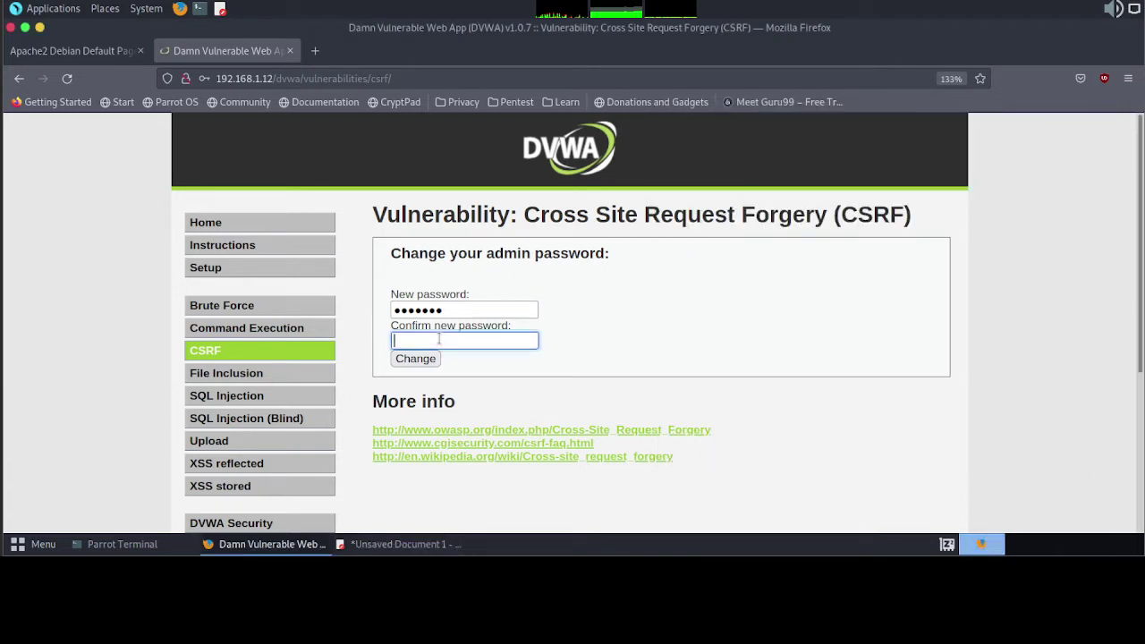
{"action": "type", "text": "34567"}
{"action": "left_click", "coordinate": [433, 361]}
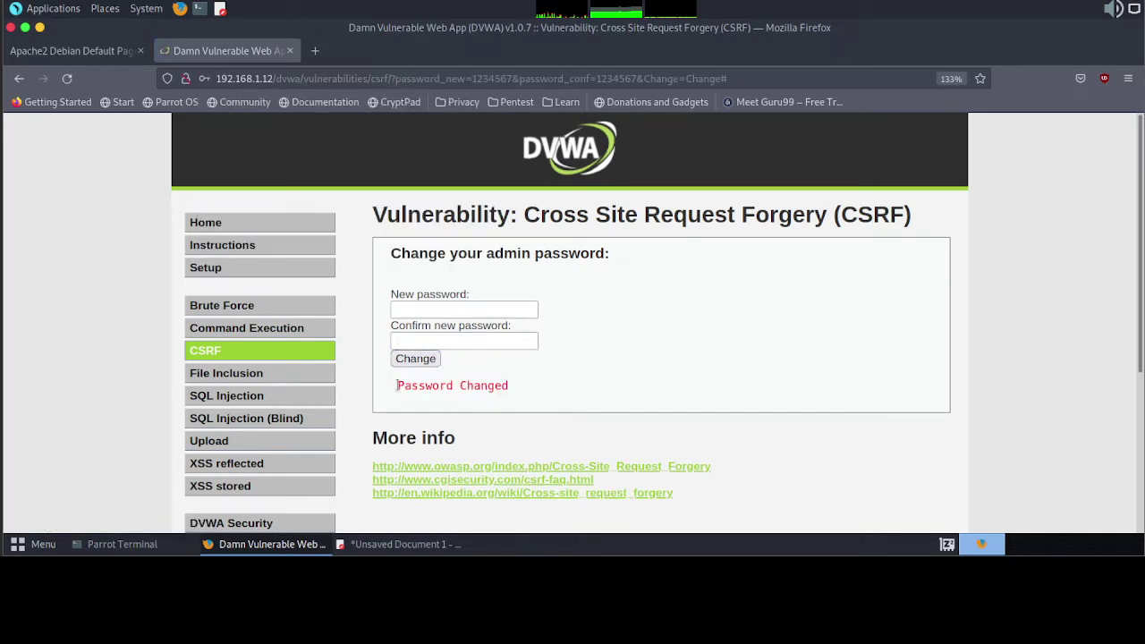
{"action": "left_click_drag", "start_coordinate": [396, 385], "coordinate": [515, 386]}
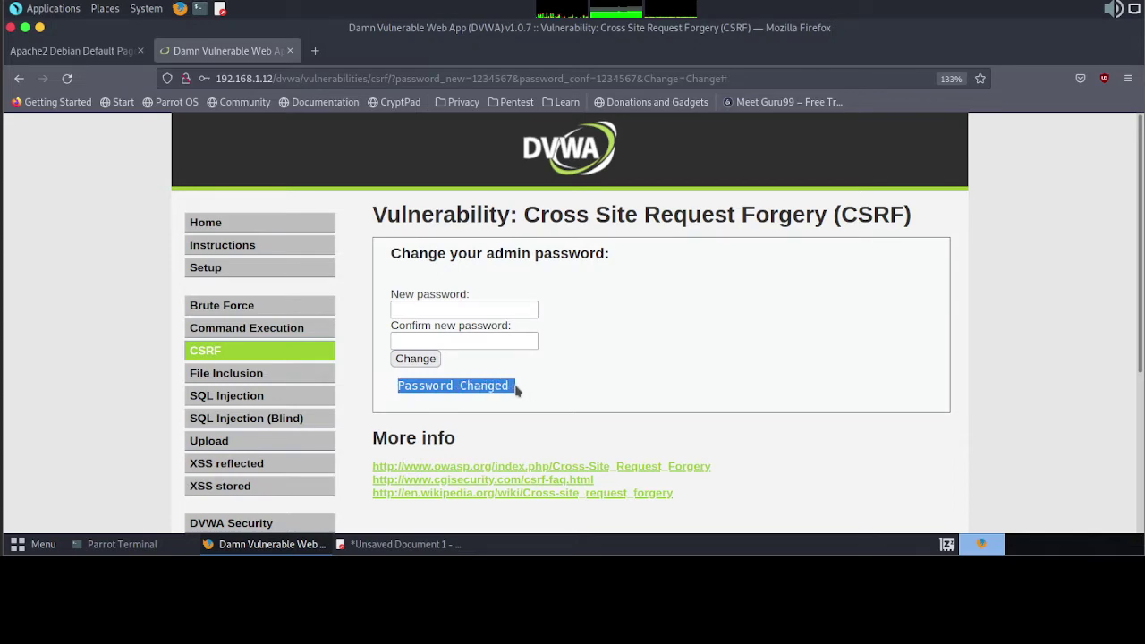
Step: Log out of DVWA and fill the admin username on the login form
{"action": "scroll", "coordinate": [604, 372], "scroll_direction": "down", "scroll_amount": 5}
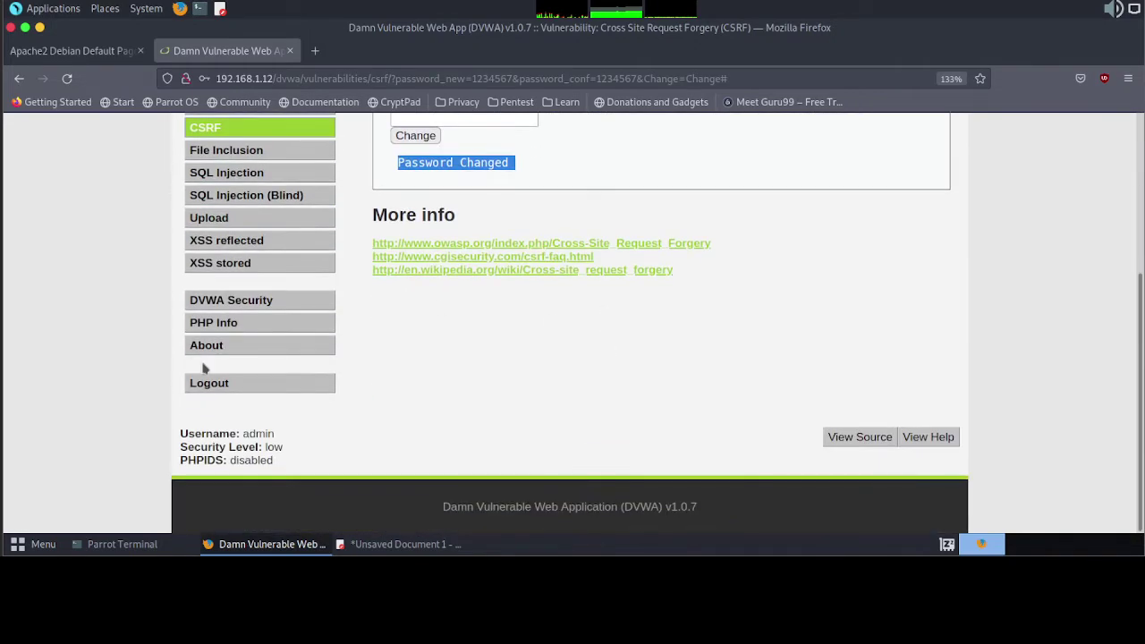
{"action": "left_click", "coordinate": [229, 381]}
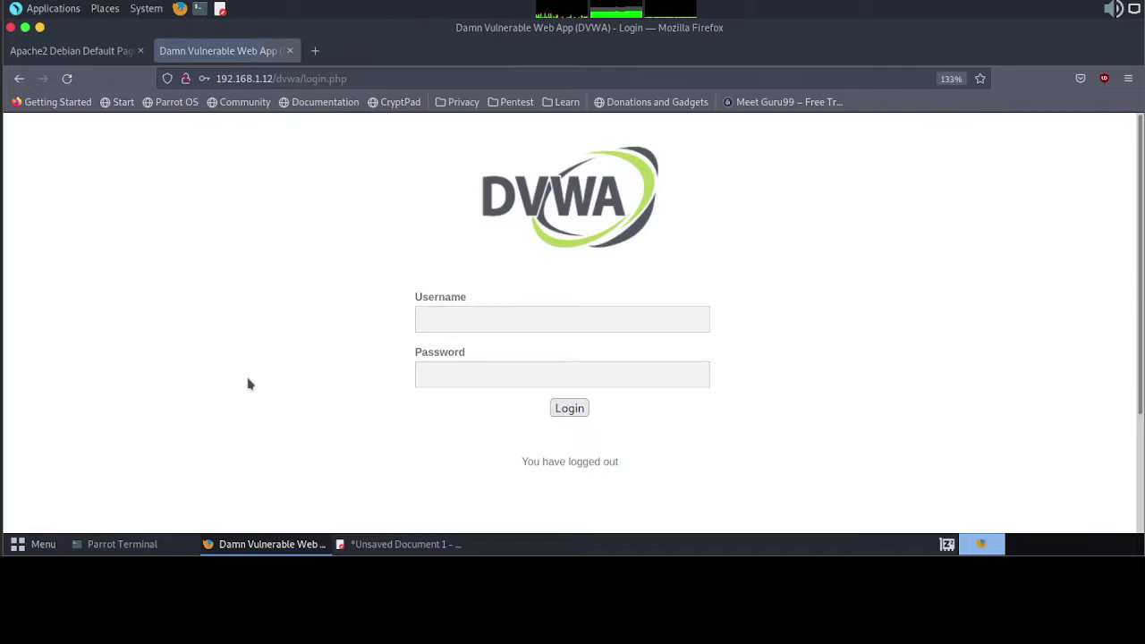
{"action": "left_click", "coordinate": [481, 318]}
{"action": "left_click", "coordinate": [477, 340]}
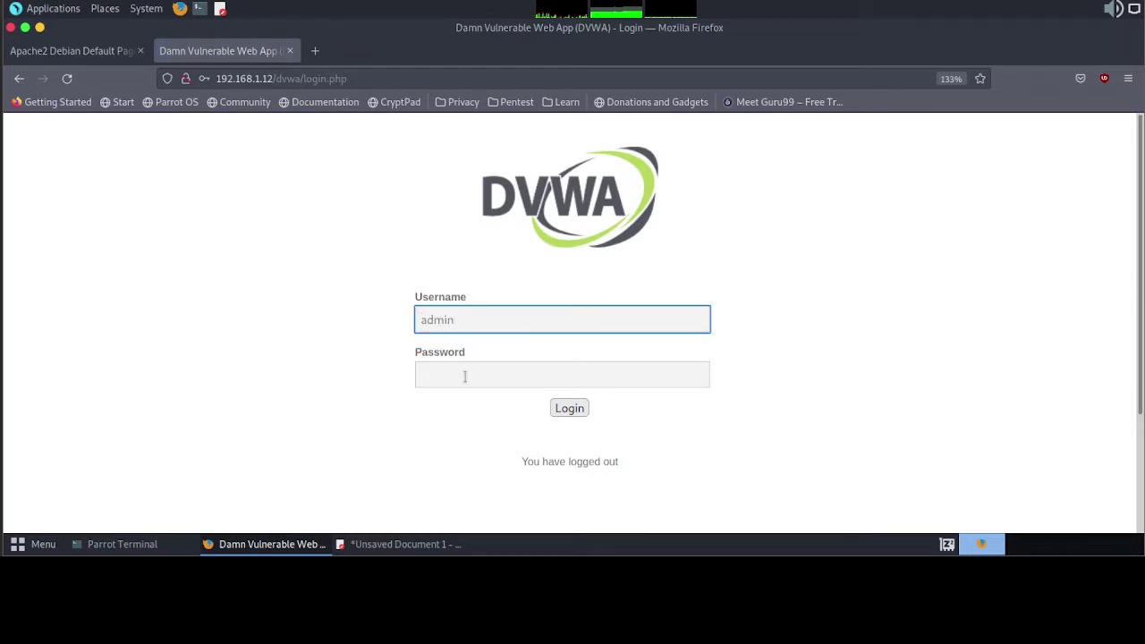
{"action": "left_click", "coordinate": [464, 376]}
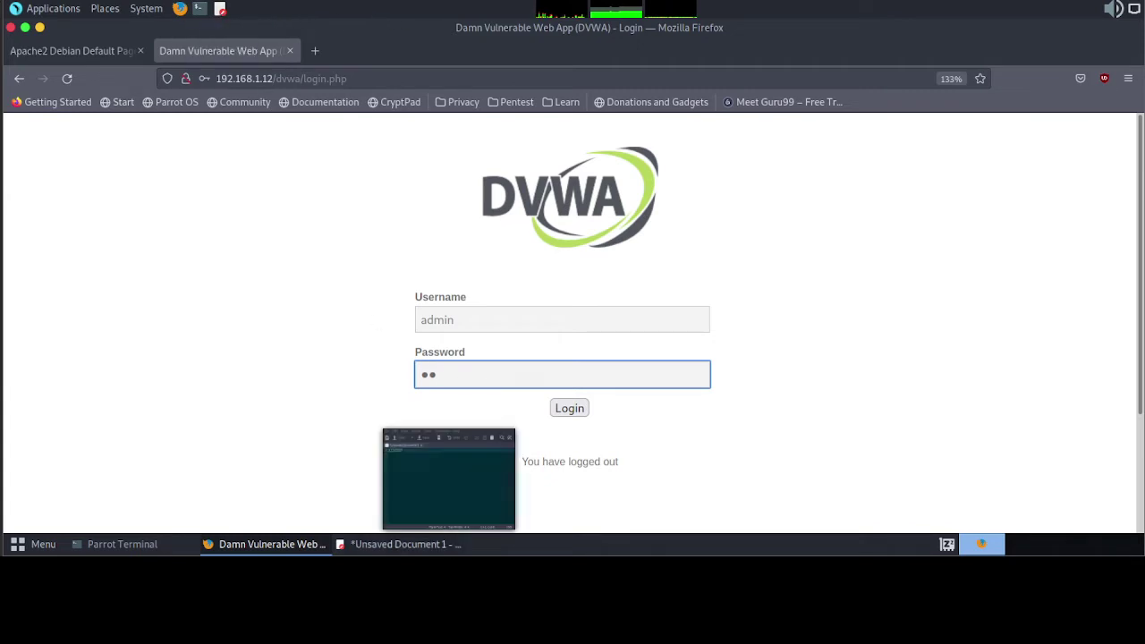
Step: Note the old default password in Pluma and try logging in with it, which fails
{"action": "left_click", "coordinate": [414, 546]}
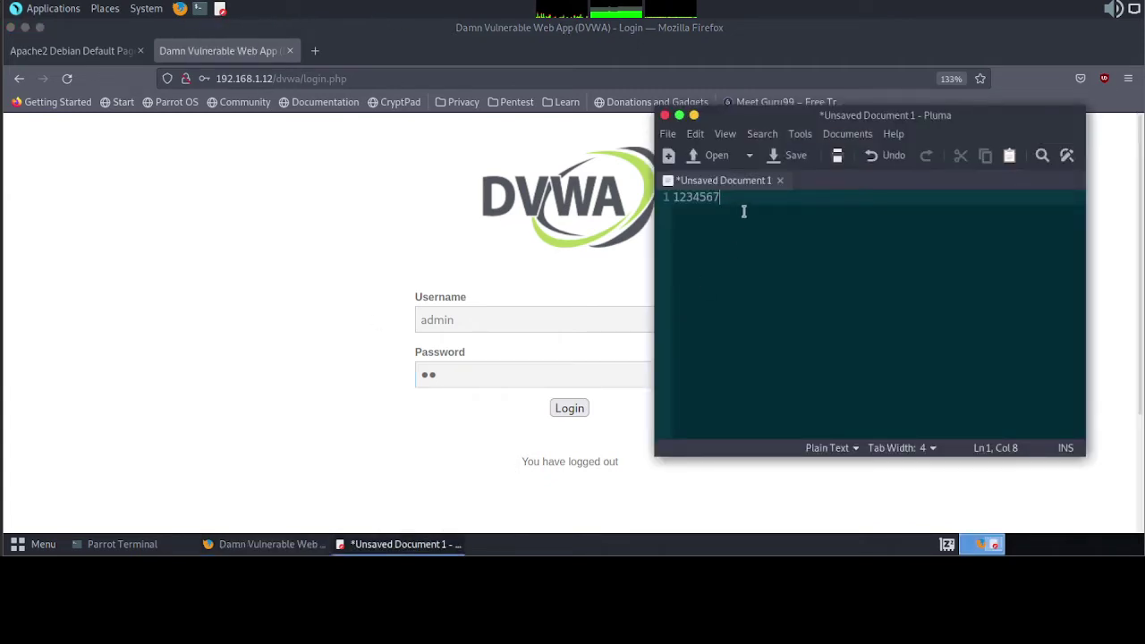
{"action": "key", "text": "Return"}
{"action": "key", "text": "Return"}
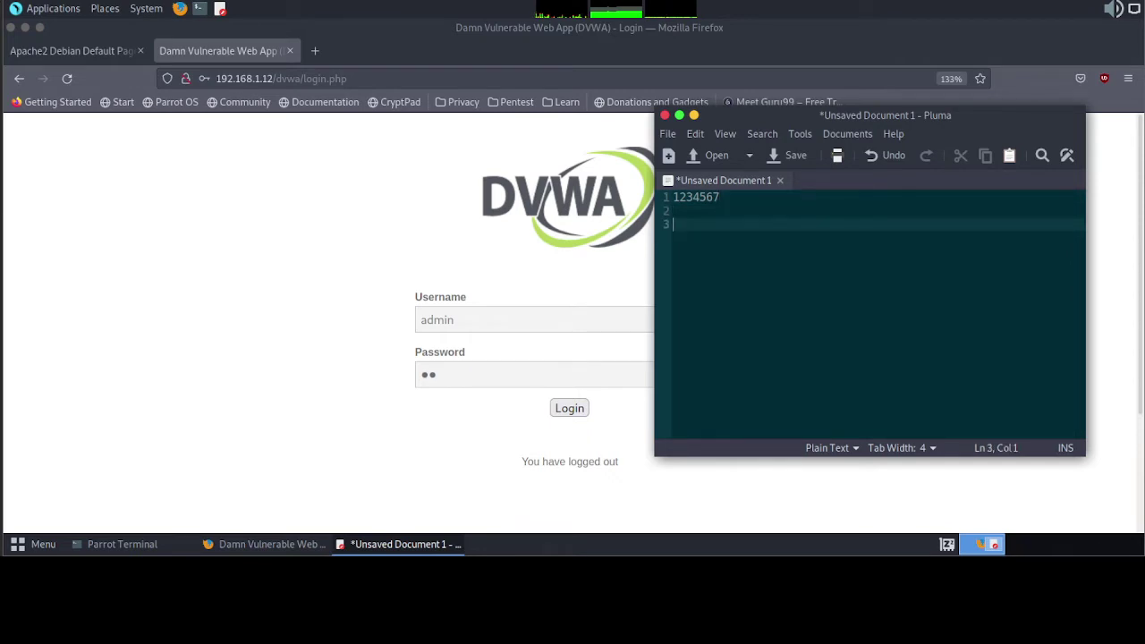
{"action": "type", "text": "password"}
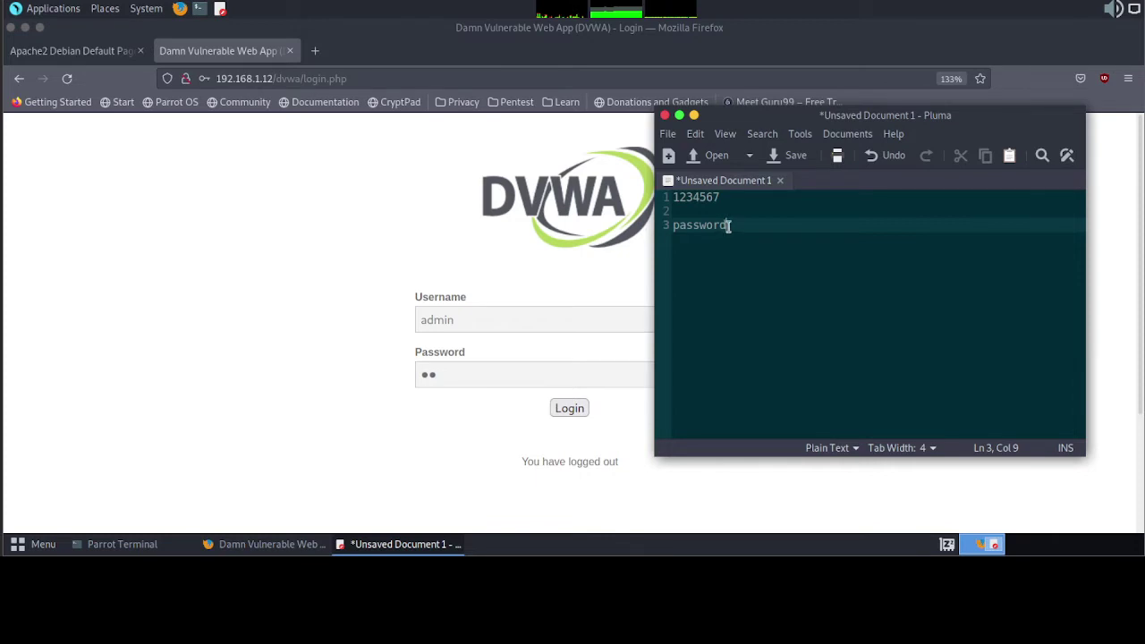
{"action": "left_click_drag", "start_coordinate": [728, 225], "coordinate": [672, 225]}
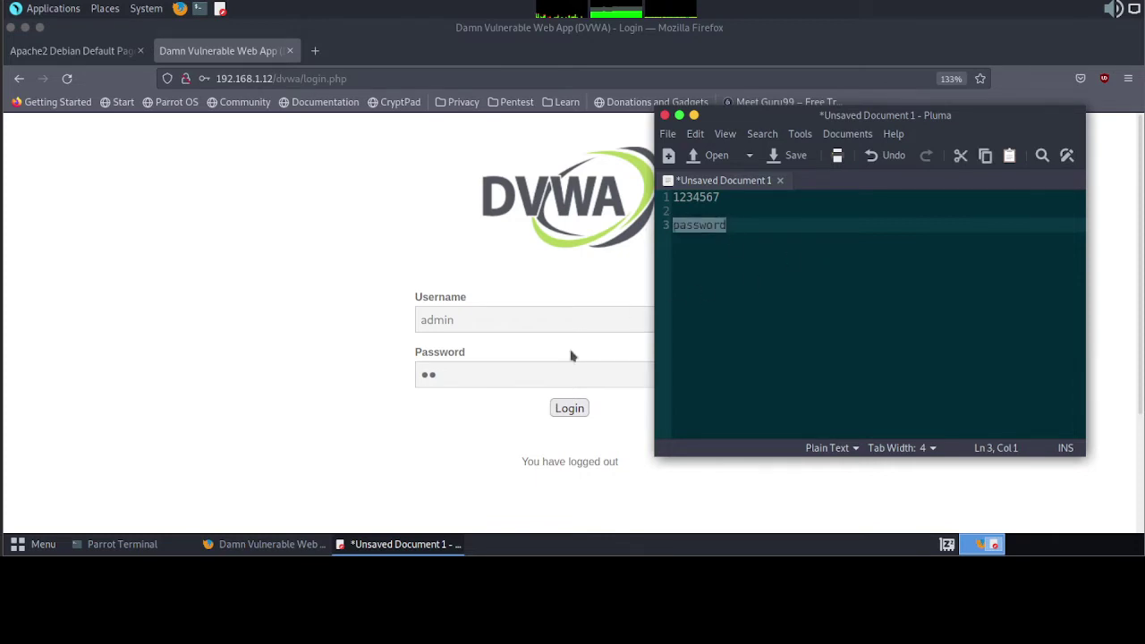
{"action": "left_click", "coordinate": [539, 368]}
{"action": "left_click_drag", "start_coordinate": [539, 368], "coordinate": [375, 367]}
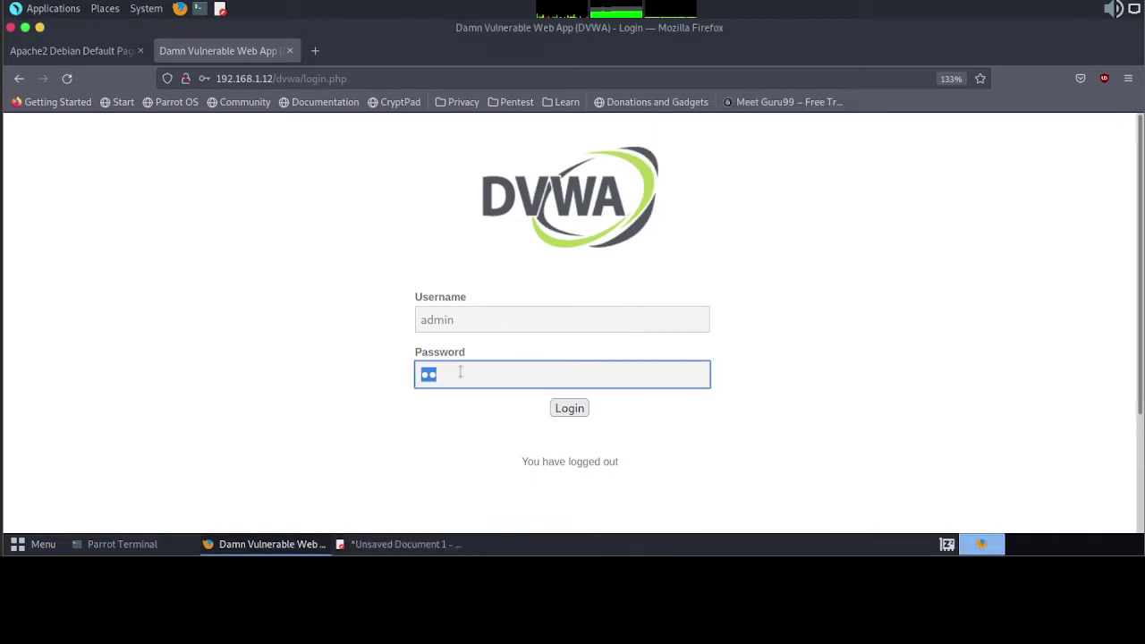
{"action": "key", "text": "ctrl+v"}
{"action": "left_click", "coordinate": [583, 413]}
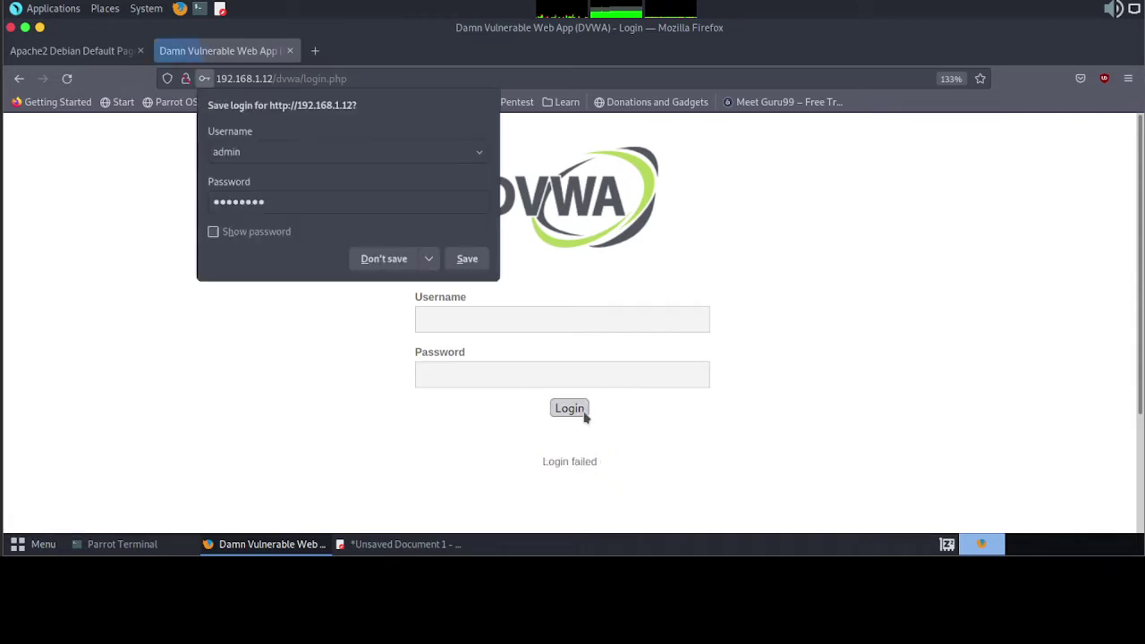
{"action": "left_click", "coordinate": [340, 390]}
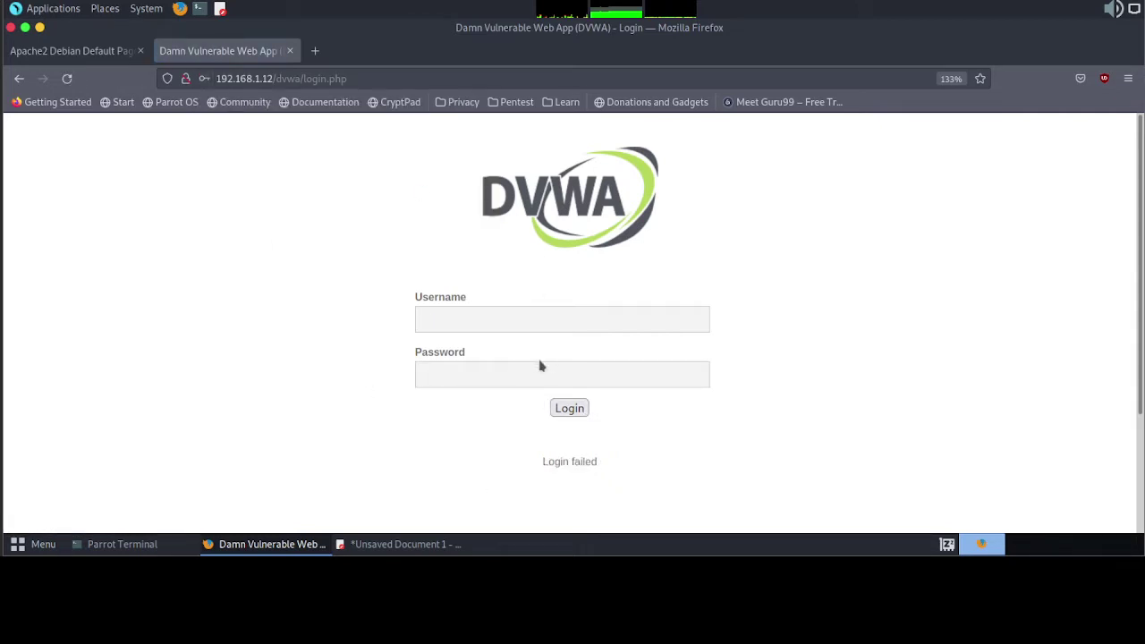
Step: Log in as admin again using the new 7-character password copied from the notes
{"action": "left_click", "coordinate": [515, 319]}
{"action": "left_click", "coordinate": [510, 337]}
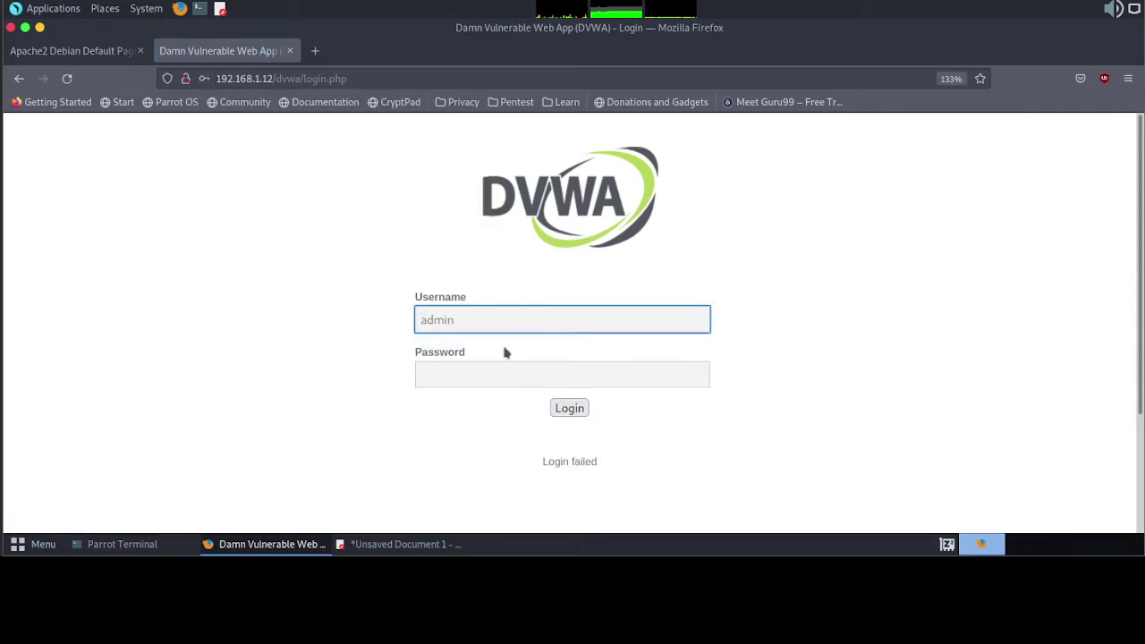
{"action": "key", "text": "alt+Tab"}
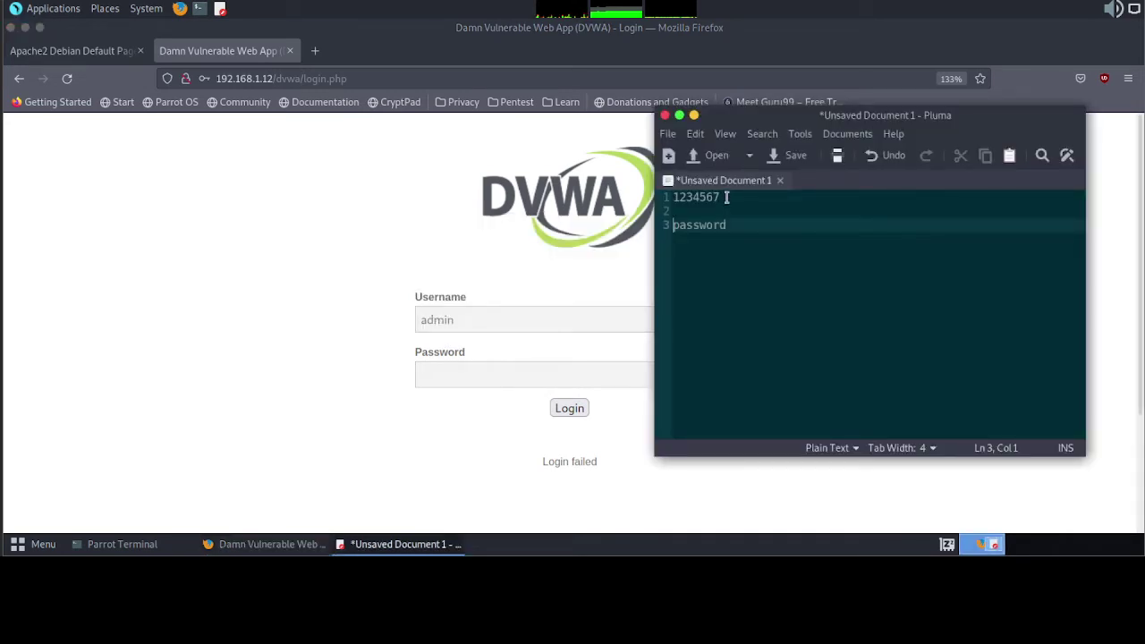
{"action": "left_click_drag", "start_coordinate": [720, 197], "coordinate": [670, 197]}
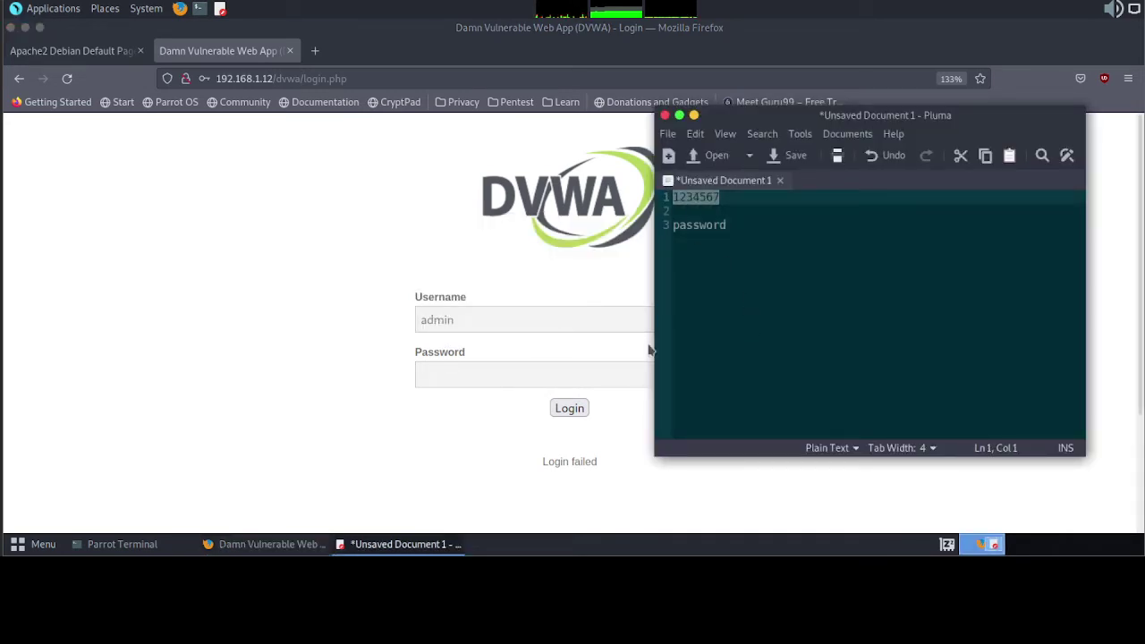
{"action": "left_click", "coordinate": [499, 365]}
{"action": "key", "text": "ctrl+v"}
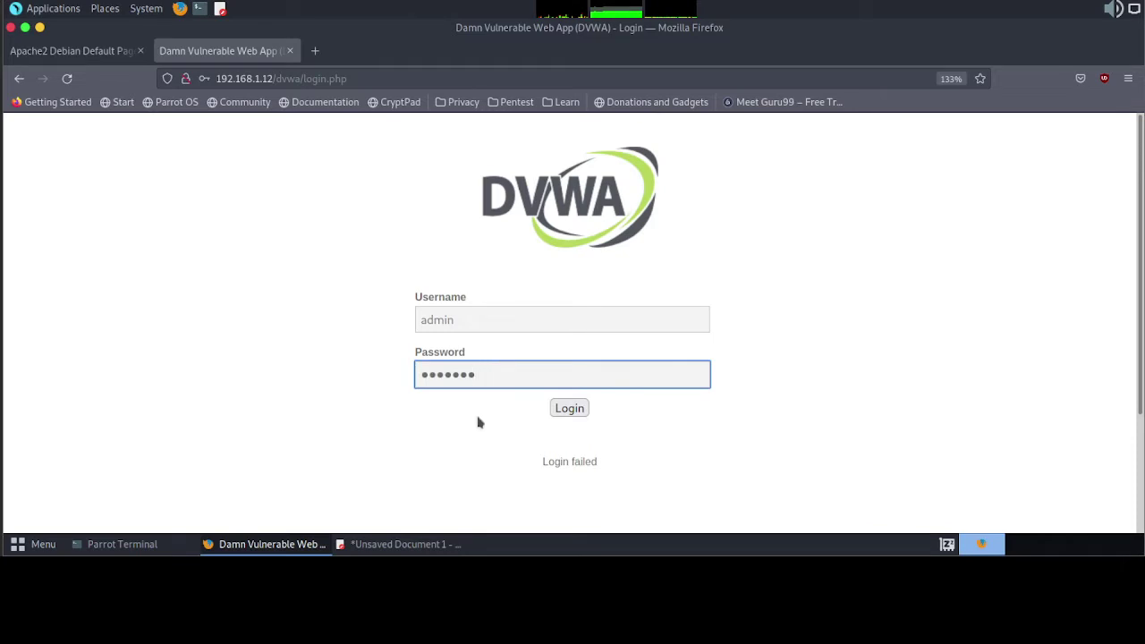
{"action": "left_click", "coordinate": [556, 410]}
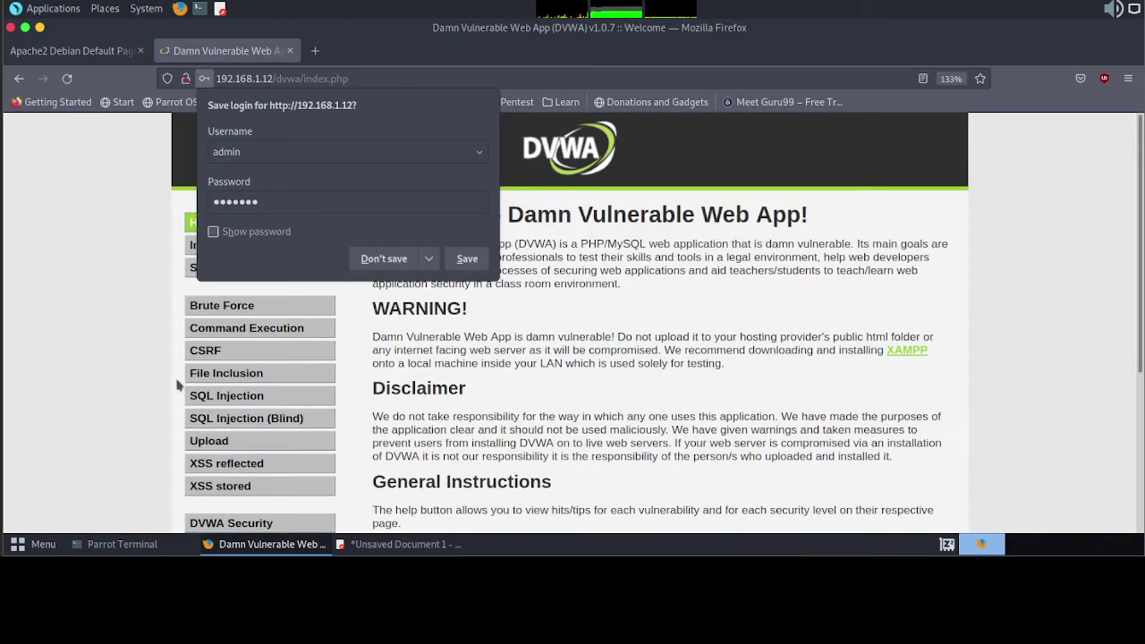
Step: Dismiss the save-login offer, open the CSRF page, and start filling the new password field
{"action": "left_click", "coordinate": [93, 299]}
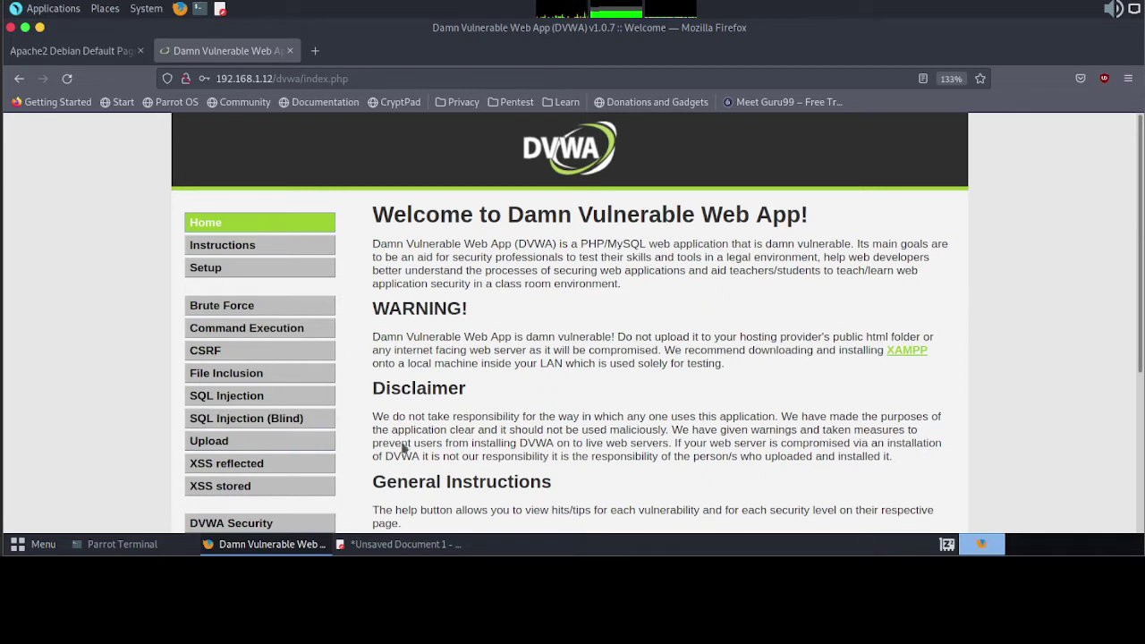
{"action": "left_click", "coordinate": [219, 350]}
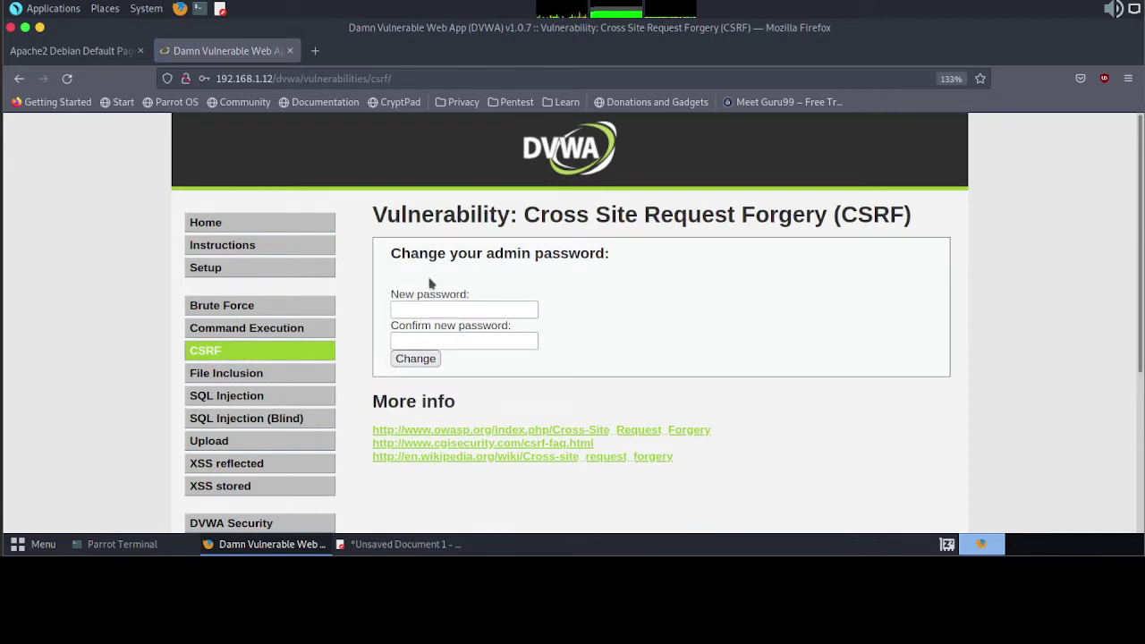
{"action": "left_click", "coordinate": [403, 308]}
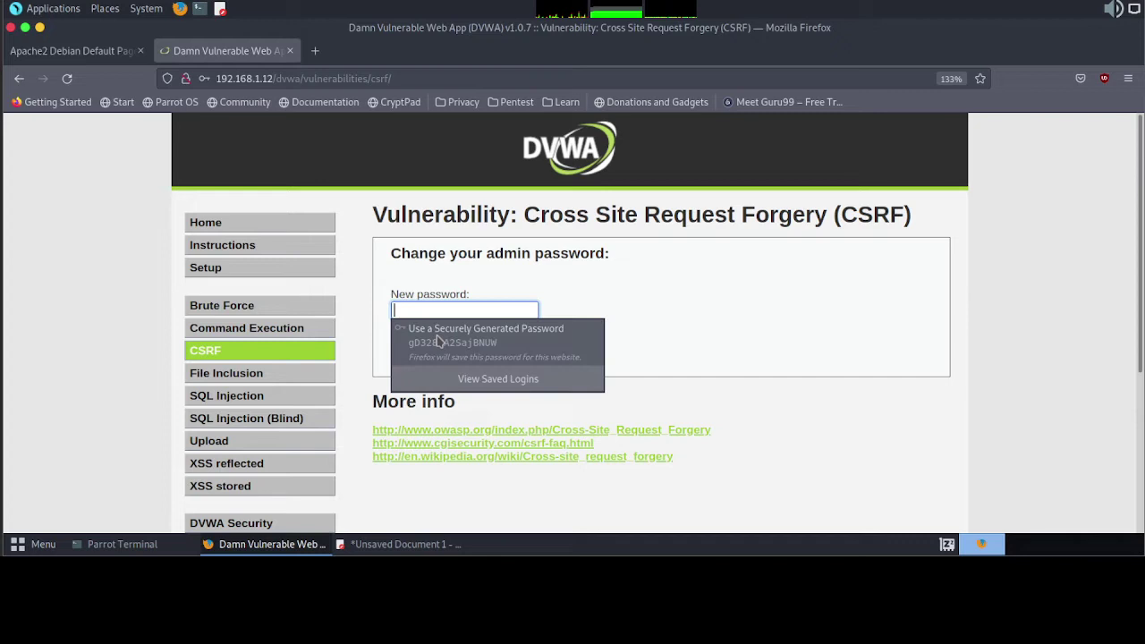
{"action": "left_click", "coordinate": [722, 303]}
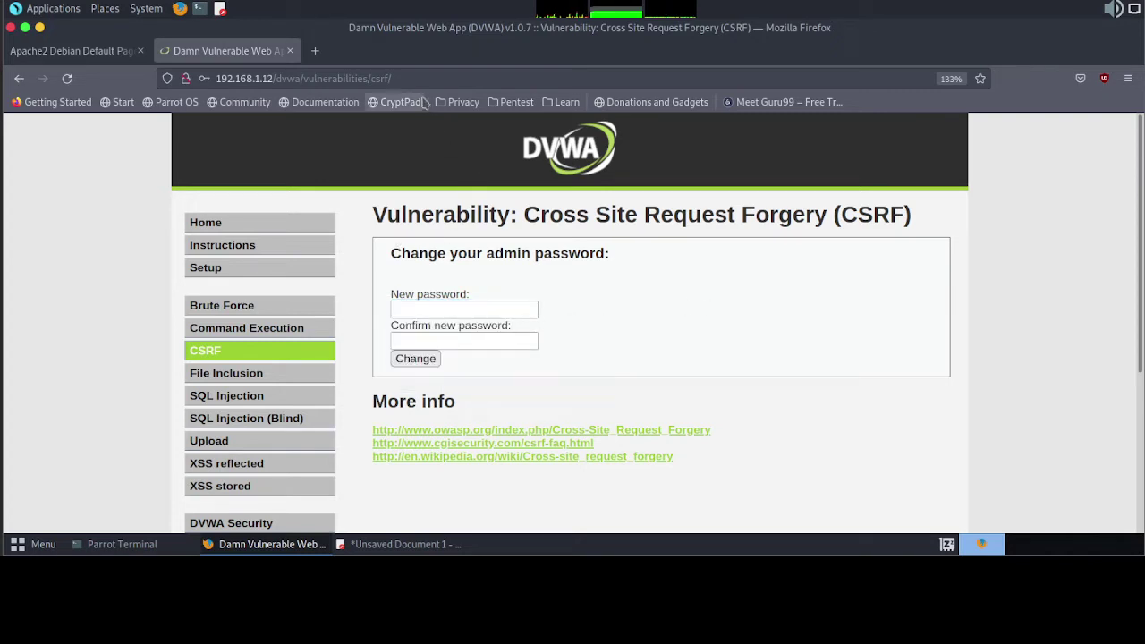
{"action": "left_click", "coordinate": [435, 310]}
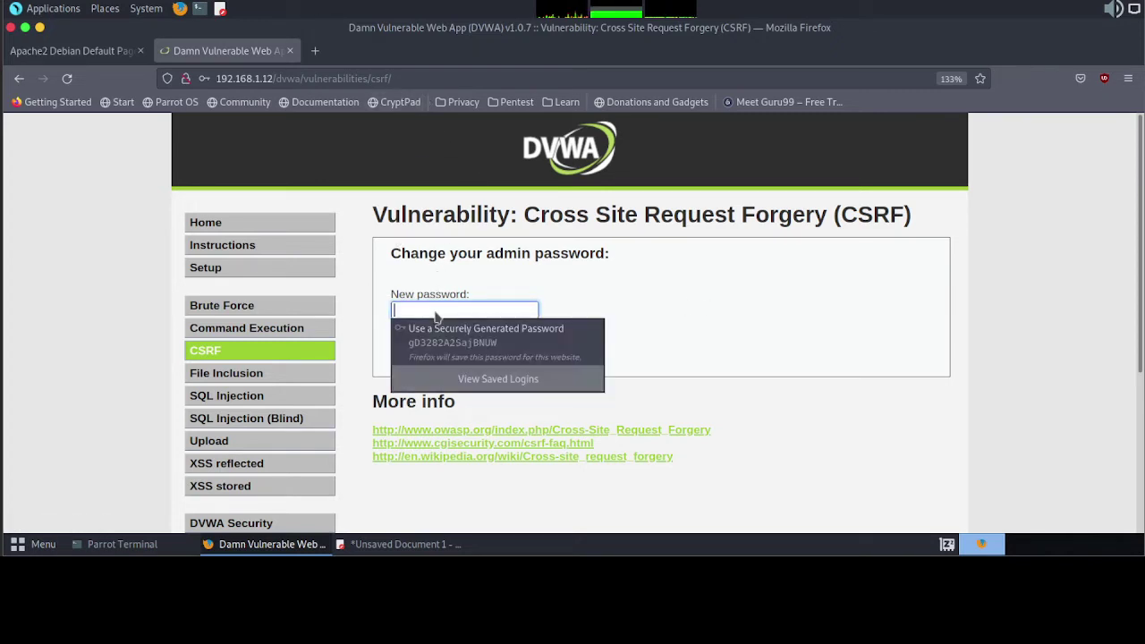
{"action": "type", "text": "p"}
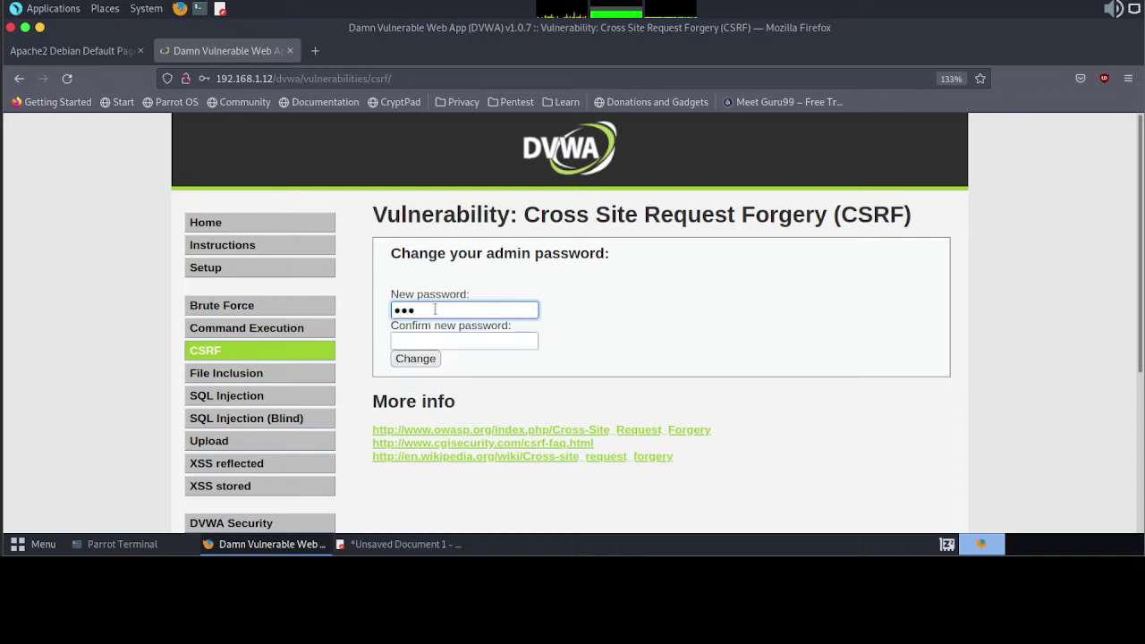
{"action": "type", "text": "wo"}
Step: Note a 6-digit password in Pluma, enter it in both password fields, and submit the change
{"action": "key", "text": "alt+Tab"}
{"action": "left_click", "coordinate": [746, 229]}
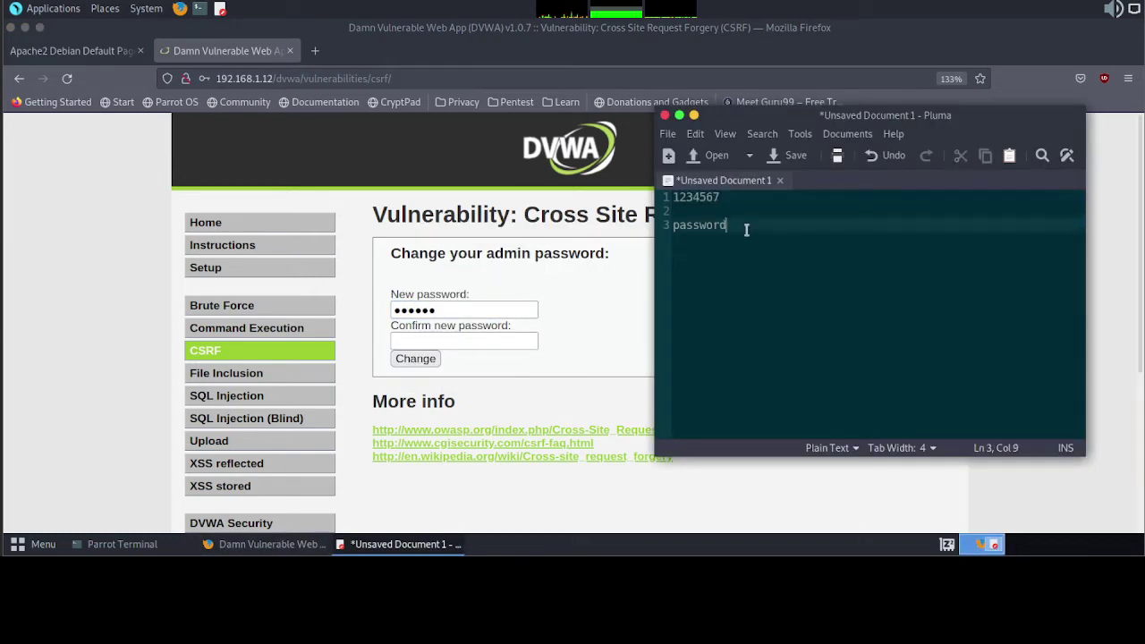
{"action": "key", "text": "Return"}
{"action": "key", "text": "Return"}
{"action": "type", "text": "12"}
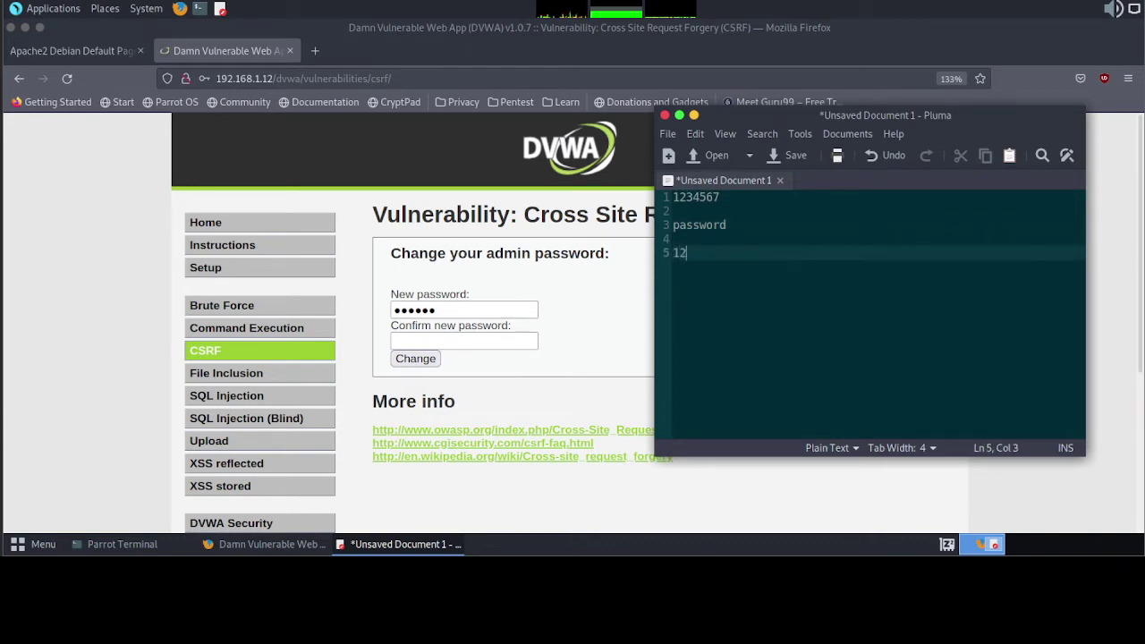
{"action": "type", "text": "3456"}
{"action": "left_click_drag", "start_coordinate": [715, 253], "coordinate": [672, 253]}
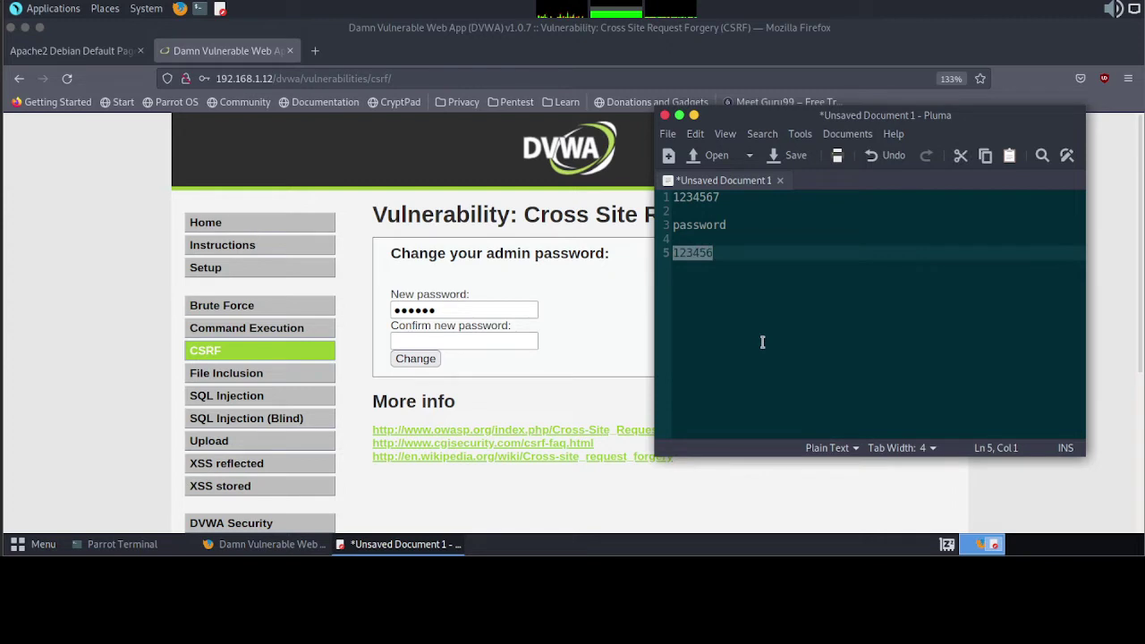
{"action": "left_click_drag", "start_coordinate": [490, 309], "coordinate": [379, 307]}
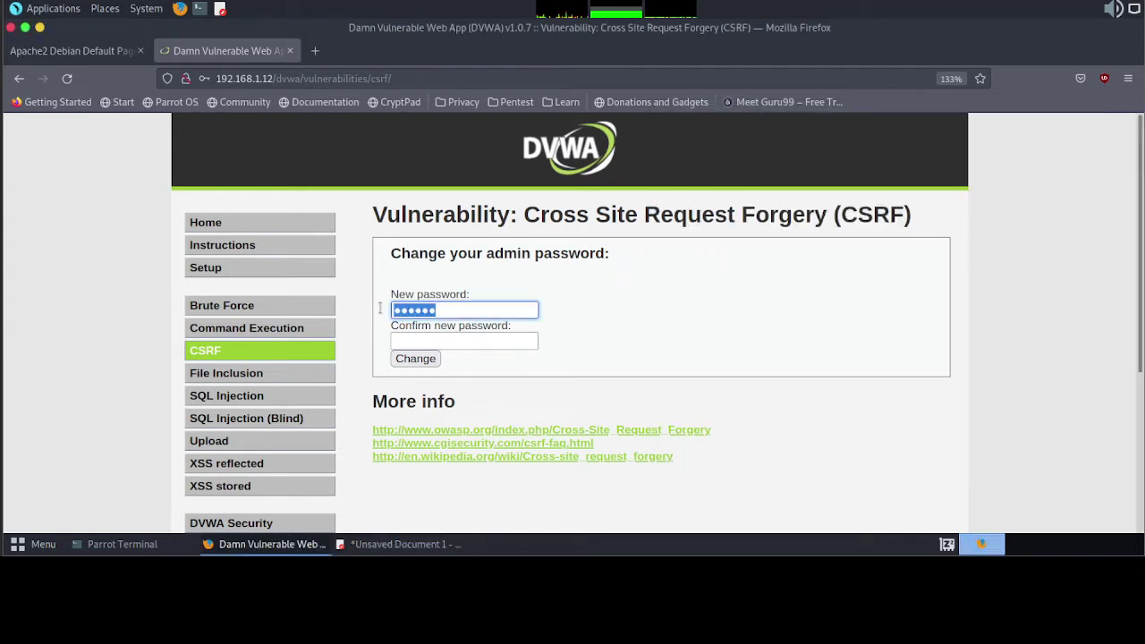
{"action": "left_click", "coordinate": [485, 339]}
{"action": "key", "text": "ctrl+v"}
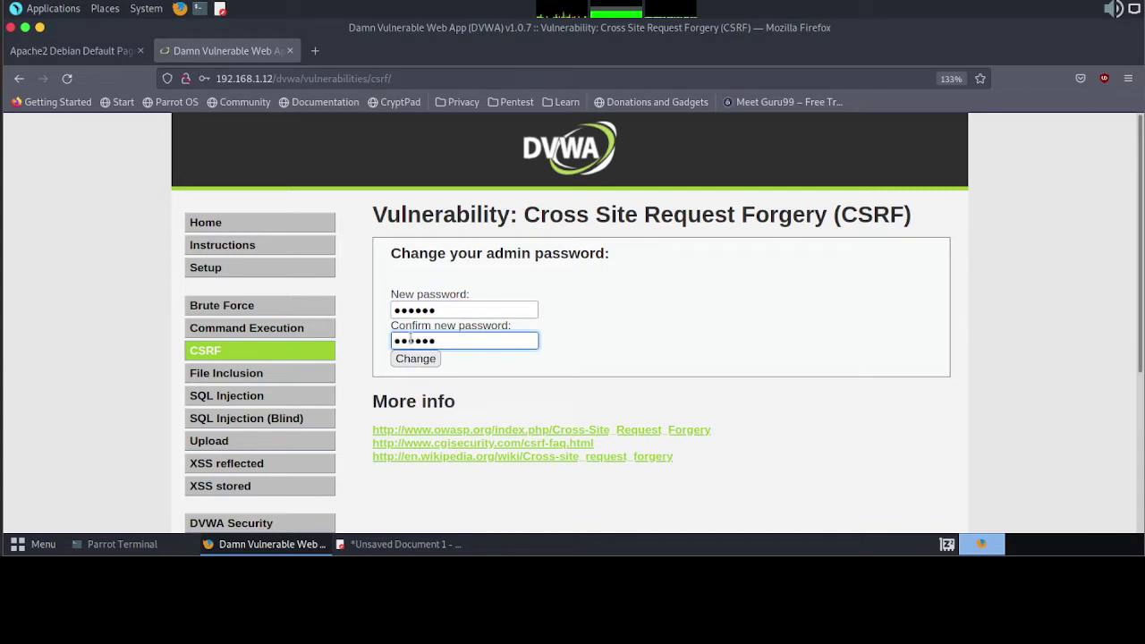
{"action": "left_click", "coordinate": [416, 360]}
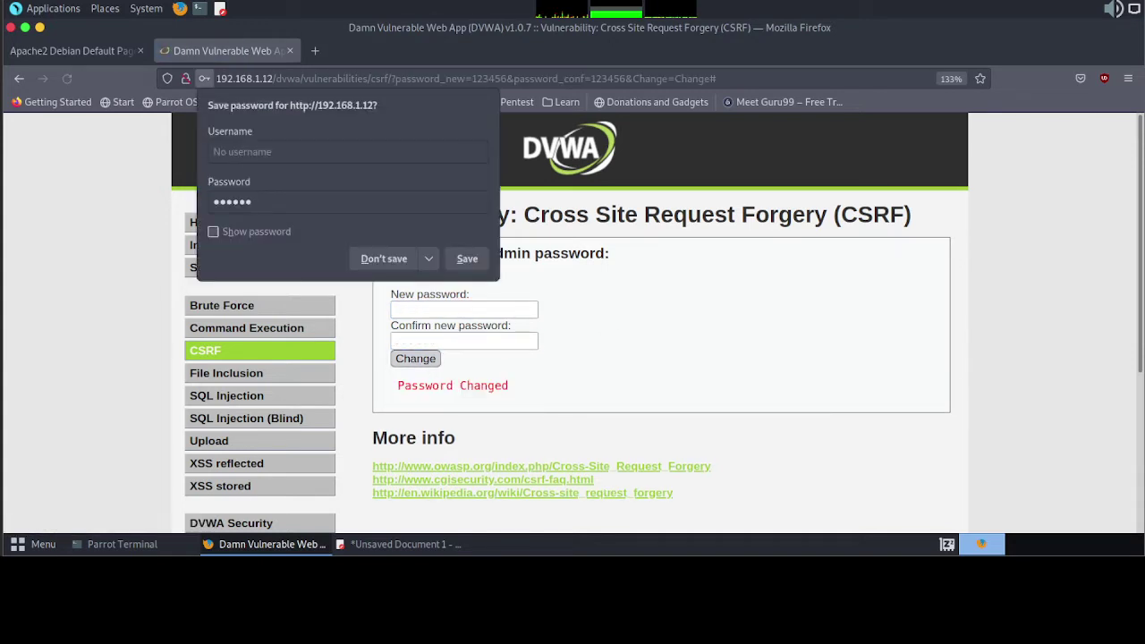
Step: Decline saving the password and select the URL carrying the password_new and password_conf parameters
{"action": "left_click", "coordinate": [750, 80]}
{"action": "left_click", "coordinate": [742, 78]}
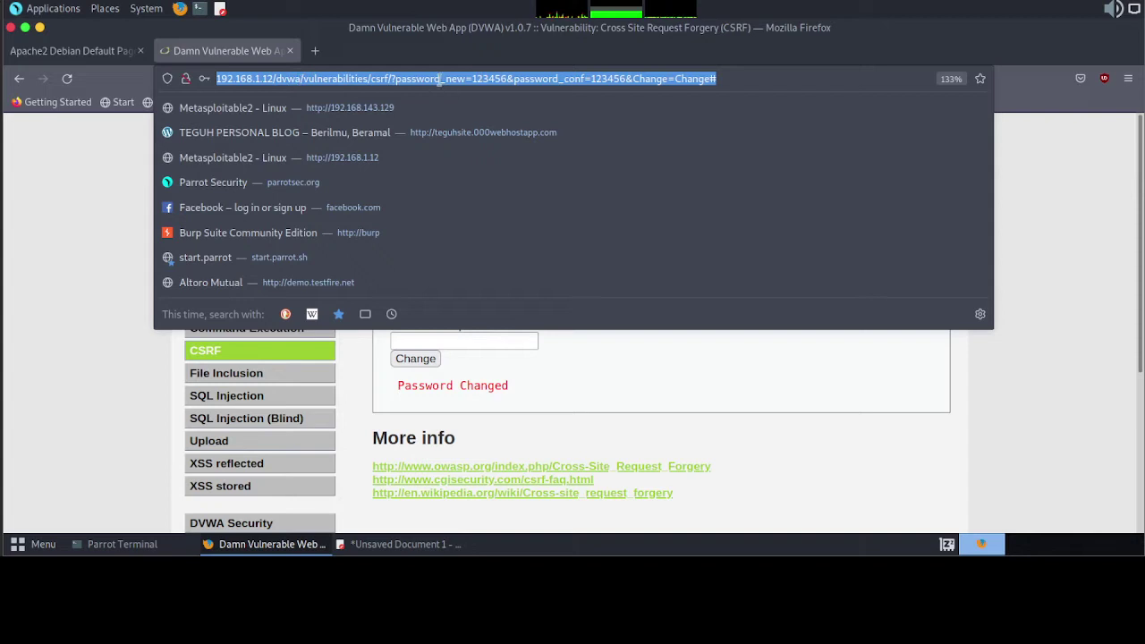
{"action": "left_click", "coordinate": [501, 79]}
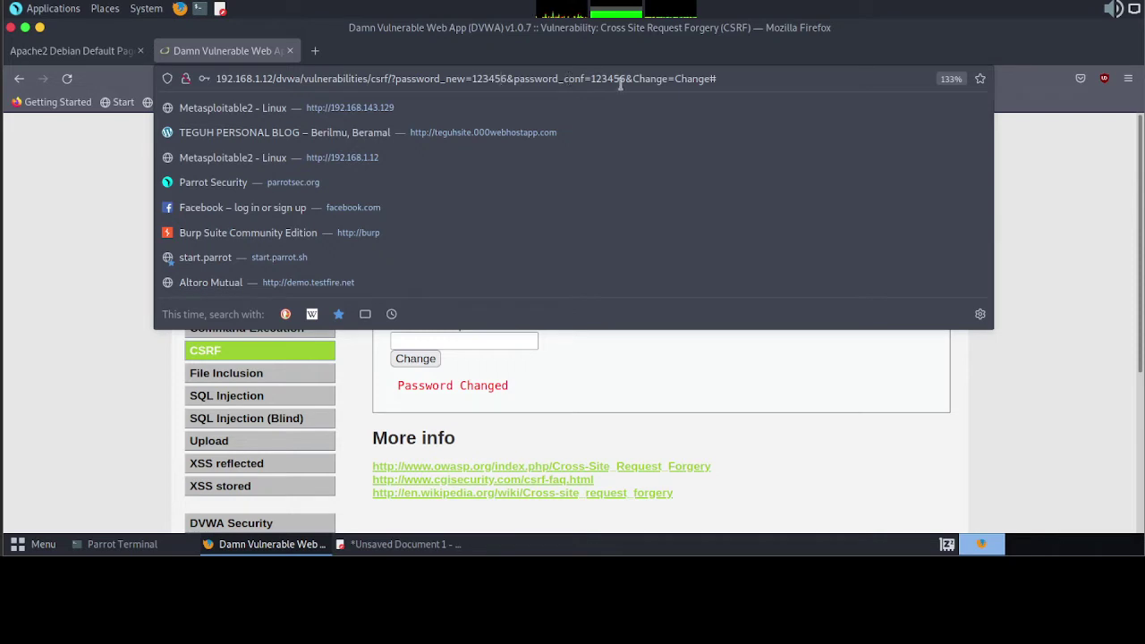
{"action": "left_click", "coordinate": [1051, 277]}
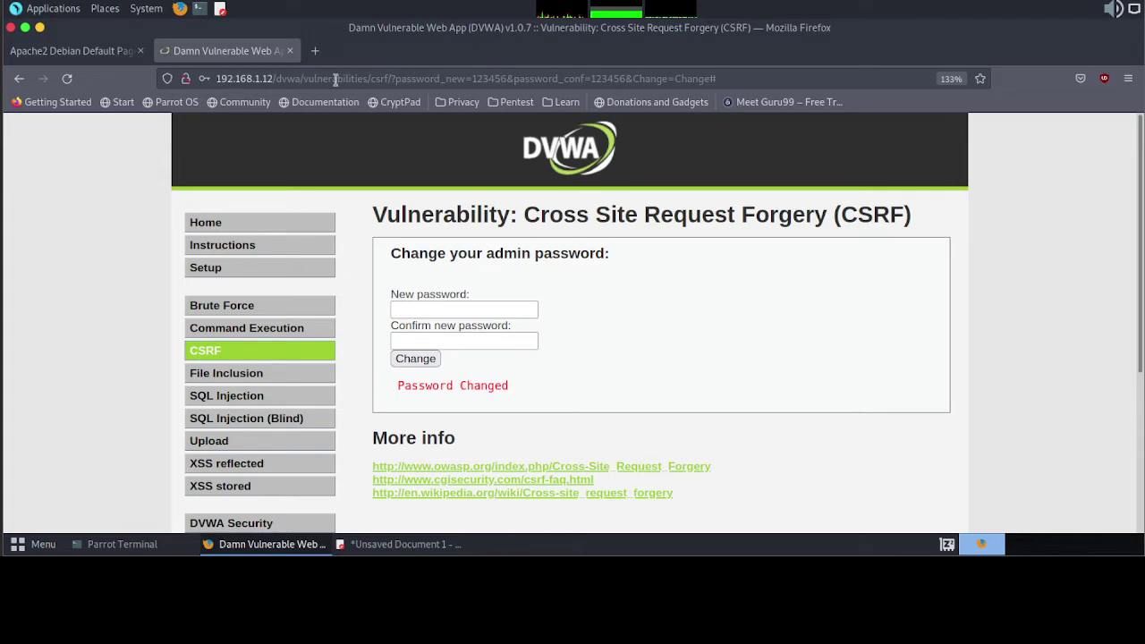
Step: Paste the change-password URL into the Pluma notes on line 7 and maximize the editor
{"action": "left_click", "coordinate": [726, 74]}
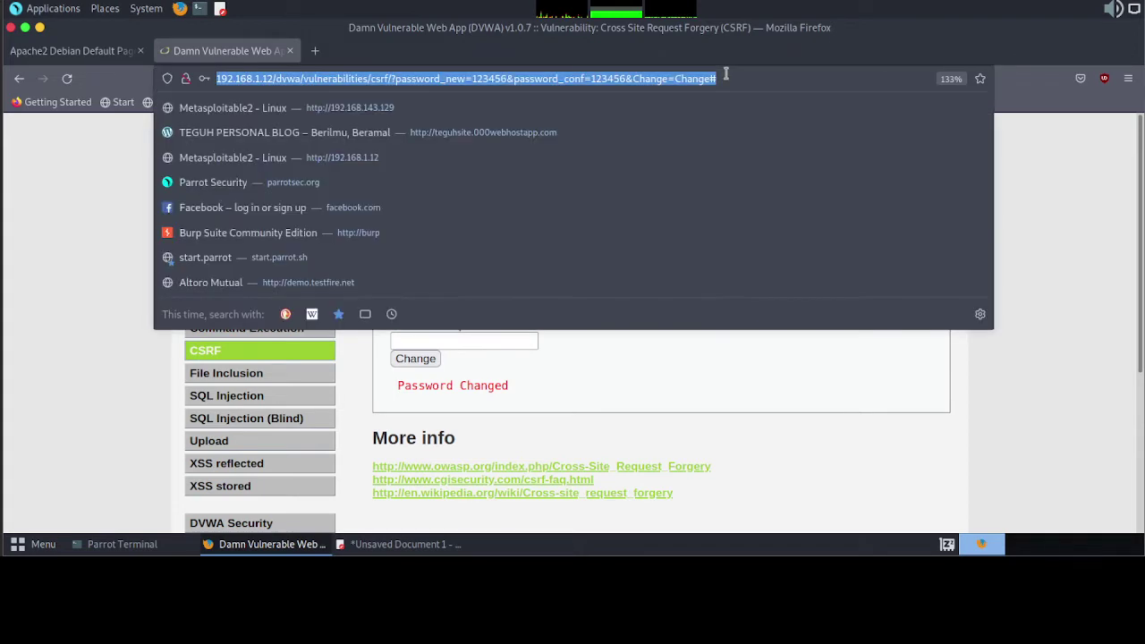
{"action": "key", "text": "alt+Tab"}
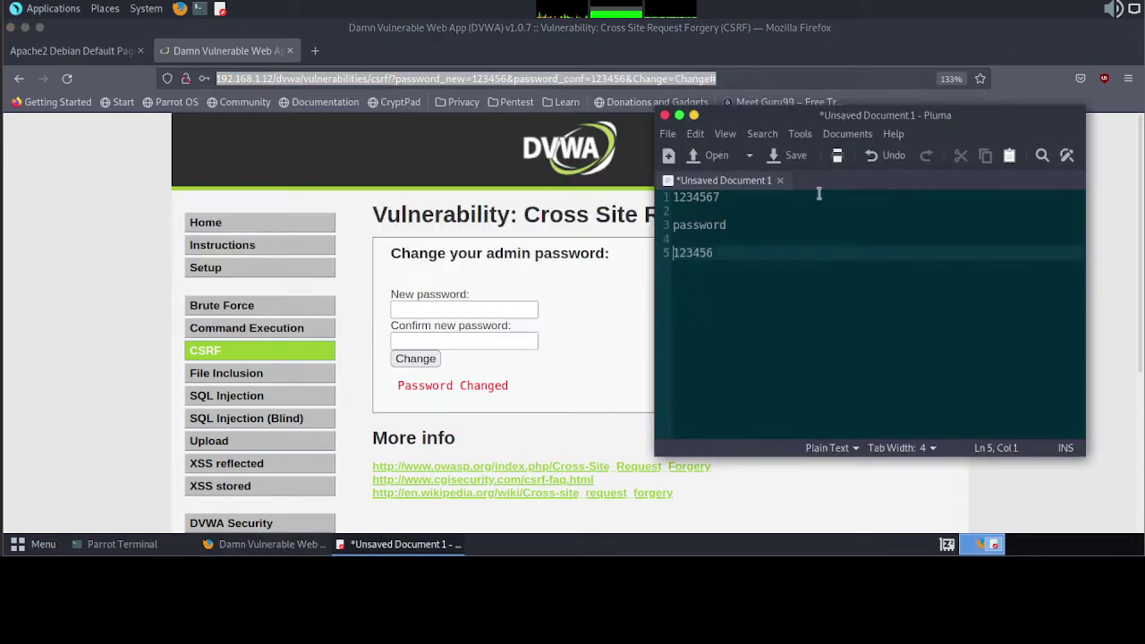
{"action": "left_click", "coordinate": [735, 254]}
{"action": "key", "text": "Return"}
{"action": "key", "text": "Return"}
{"action": "key", "text": "ctrl+v"}
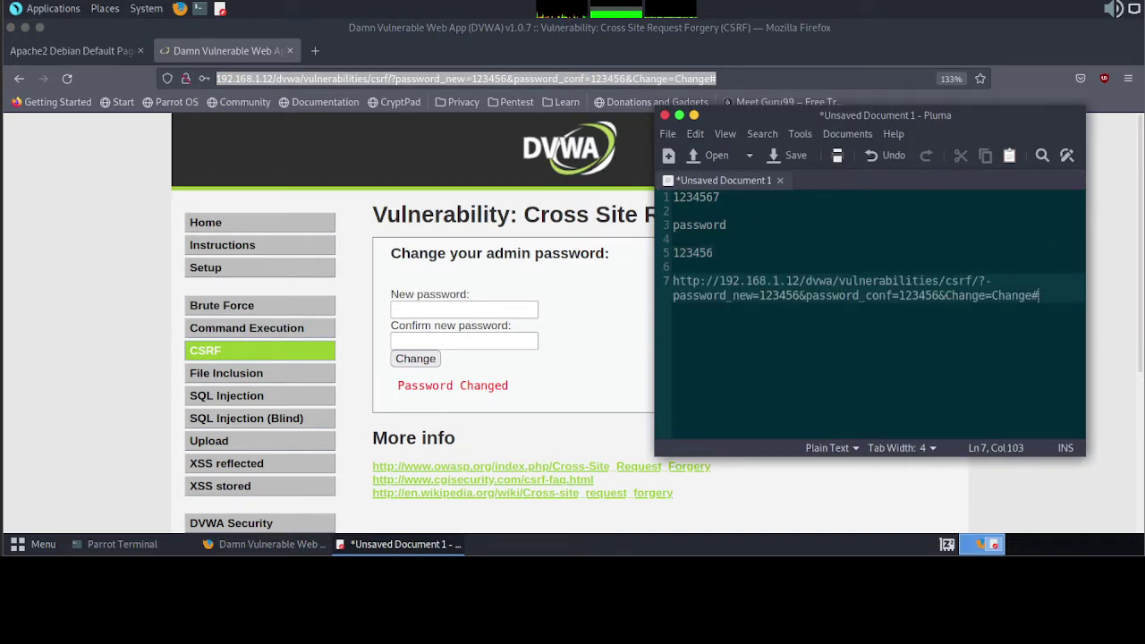
{"action": "left_click", "coordinate": [679, 116]}
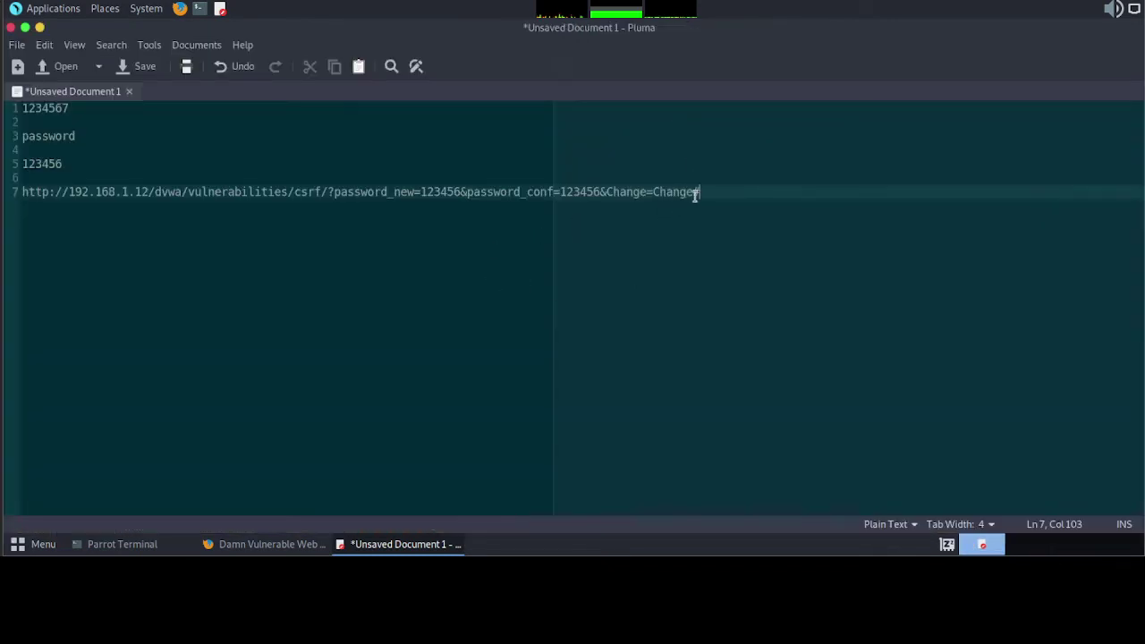
Step: Duplicate the URL on line 9 and change its password values to an 8-digit password
{"action": "left_click_drag", "start_coordinate": [706, 190], "coordinate": [23, 191]}
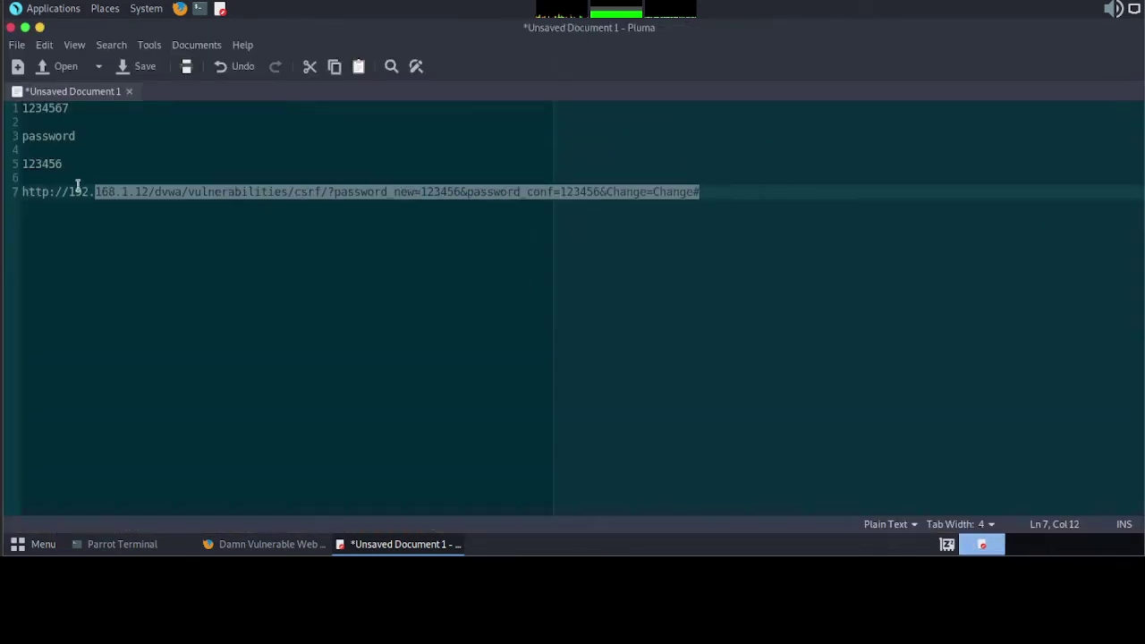
{"action": "left_click", "coordinate": [252, 286]}
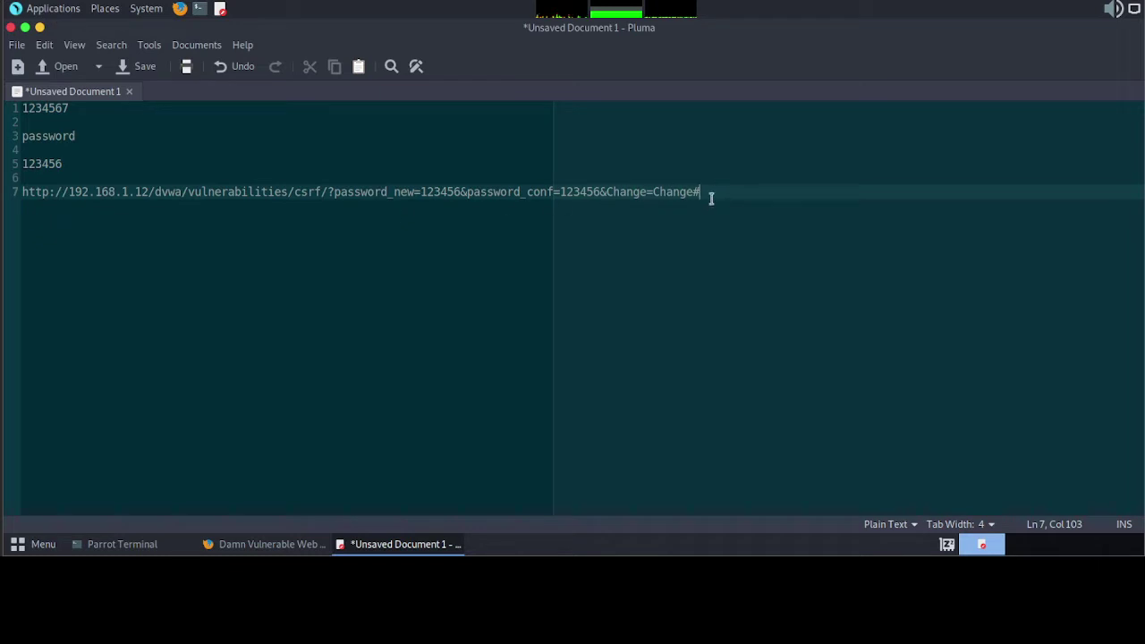
{"action": "key", "text": "Return"}
{"action": "key", "text": "Return"}
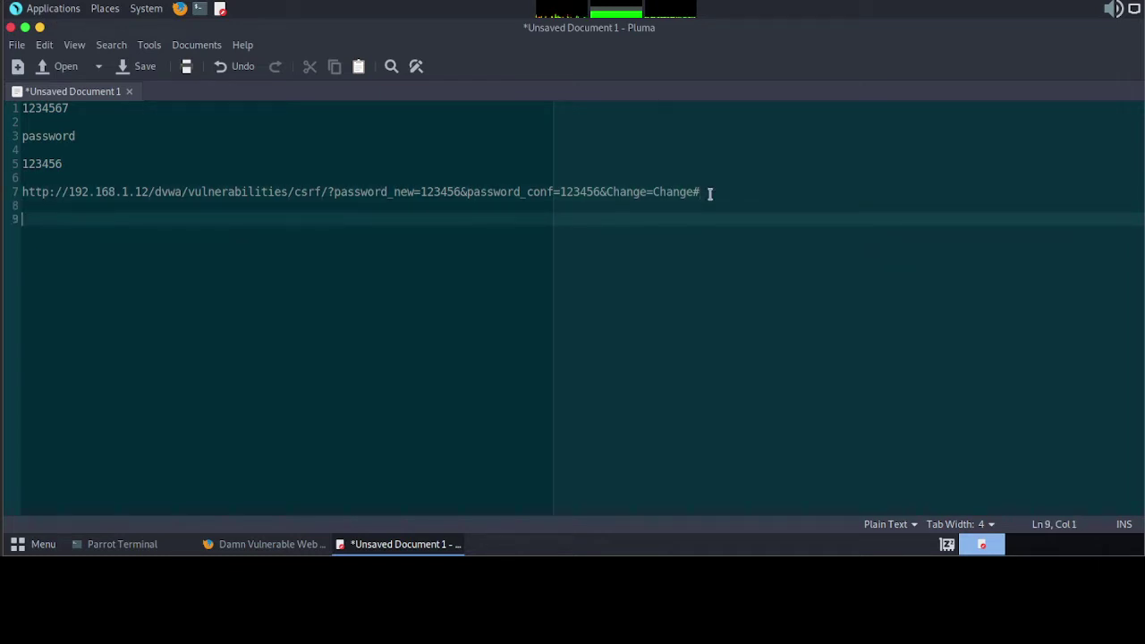
{"action": "key", "text": "ctrl+v"}
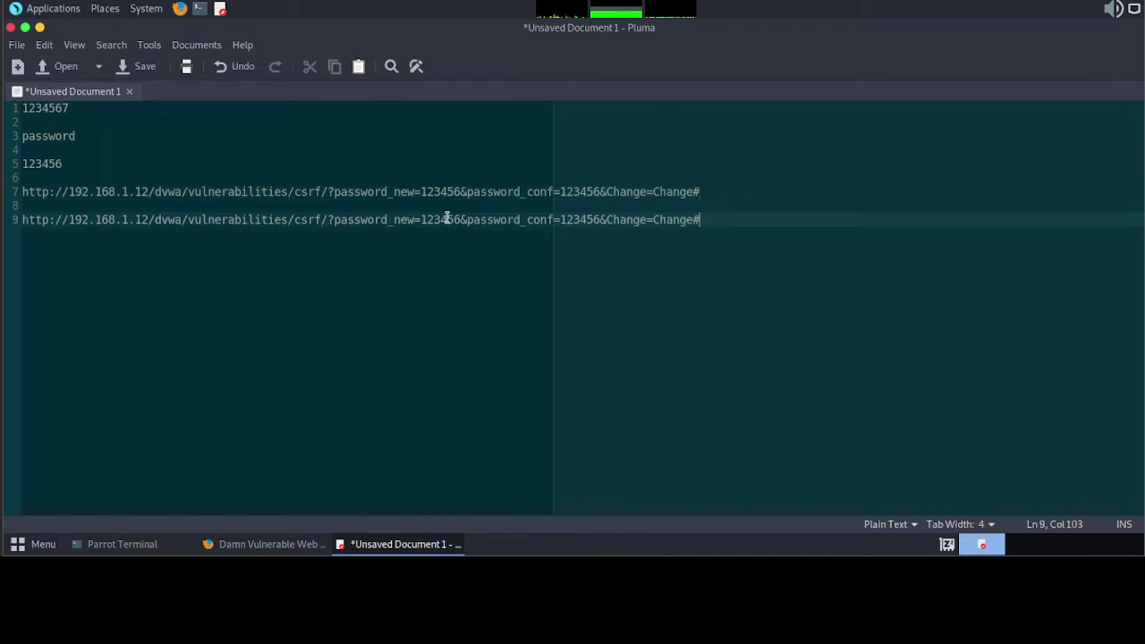
{"action": "left_click", "coordinate": [462, 219]}
{"action": "type", "text": "78"}
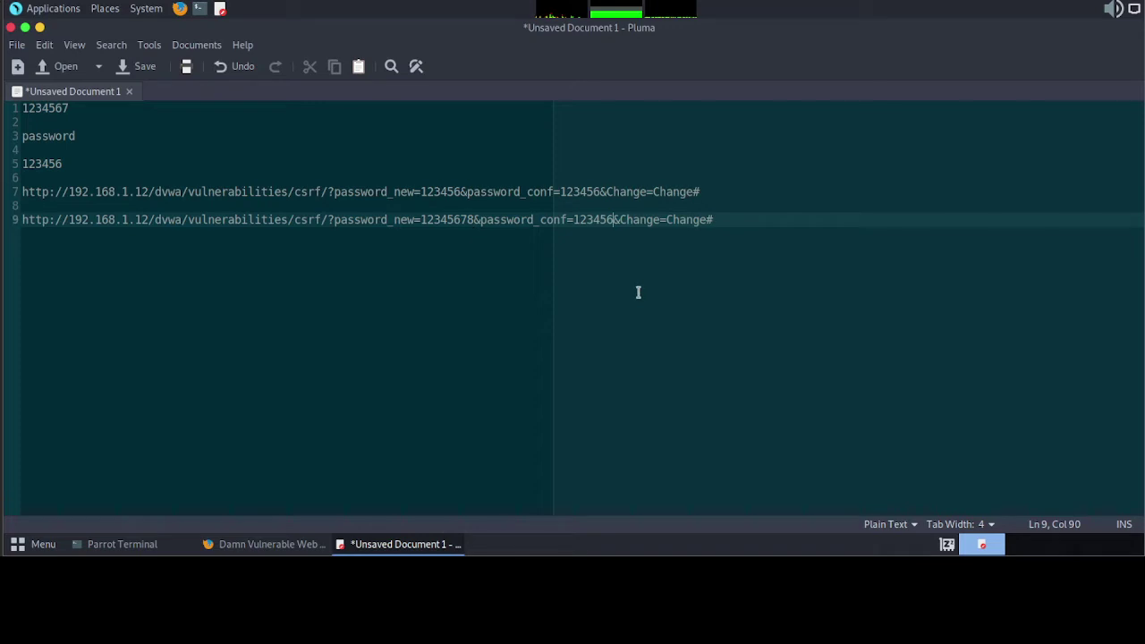
{"action": "type", "text": "78"}
{"action": "left_click", "coordinate": [759, 225]}
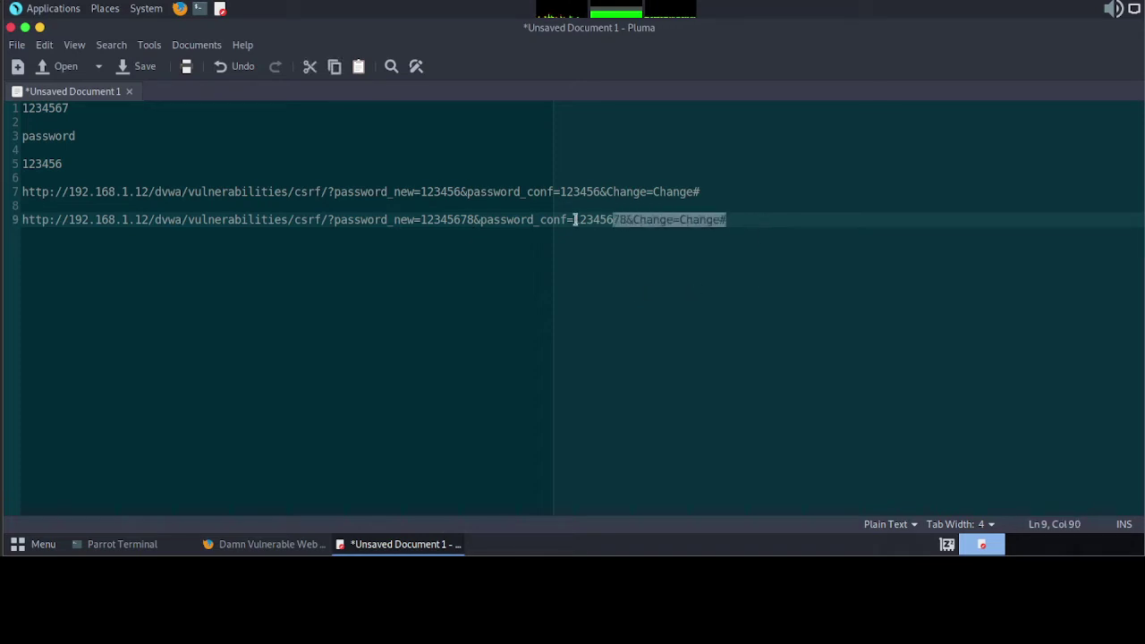
{"action": "left_click", "coordinate": [23, 219], "text": "shift"}
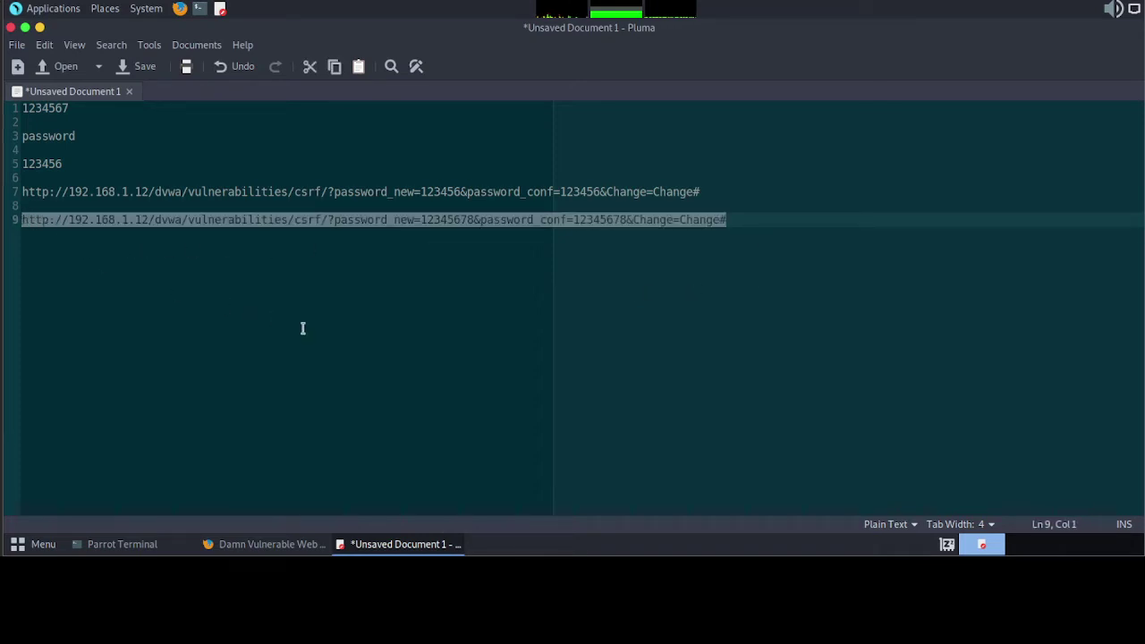
Step: Load the edited forged CSRF URL with the 8-digit password and confirm 'Password Changed' appears
{"action": "key", "text": "alt+Tab"}
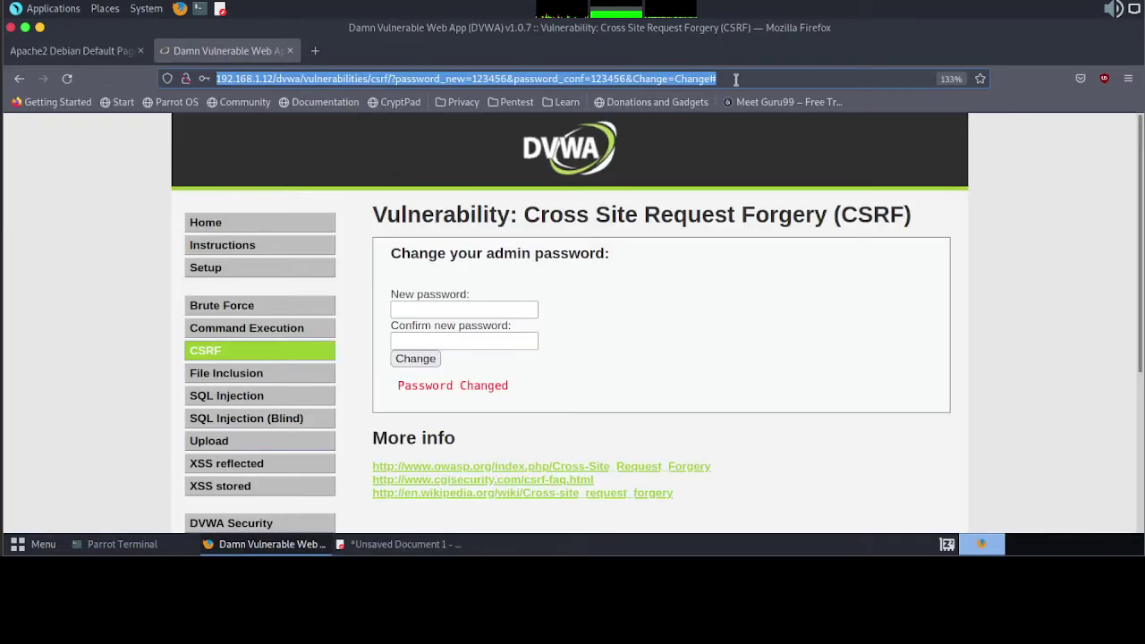
{"action": "key", "text": "ctrl+v"}
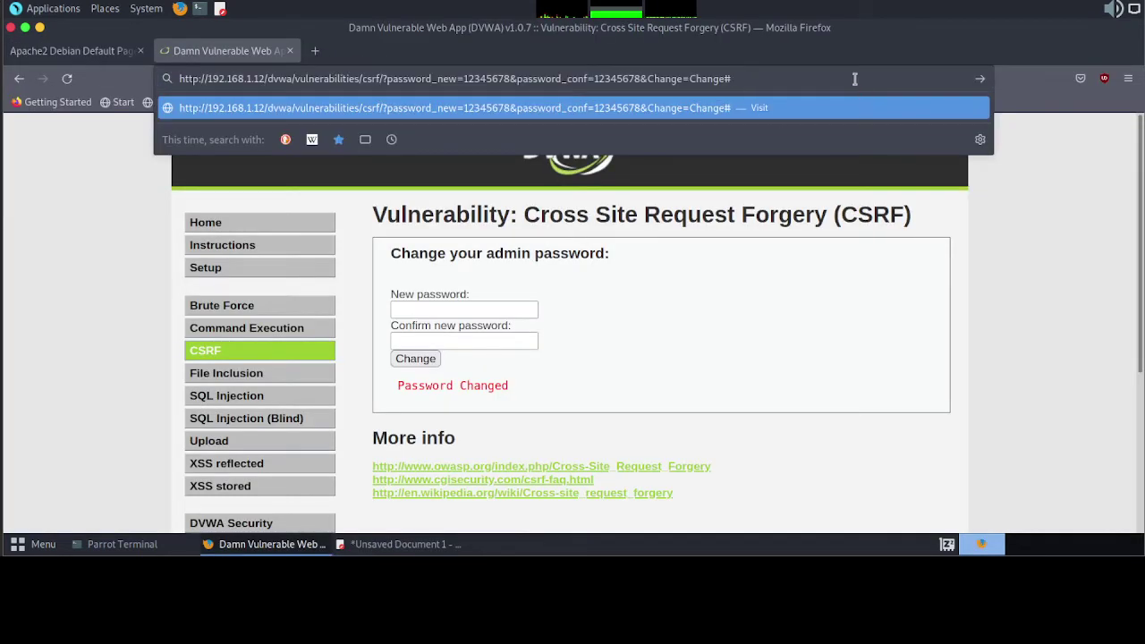
{"action": "key", "text": "Return"}
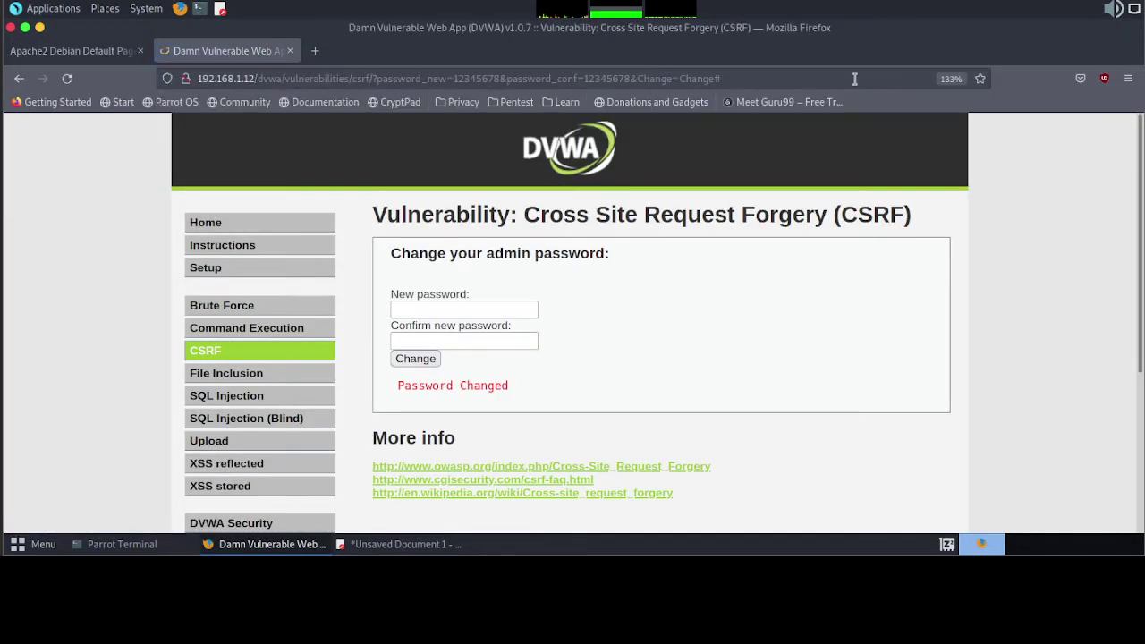
{"action": "left_click", "coordinate": [620, 78]}
{"action": "key", "text": "End"}
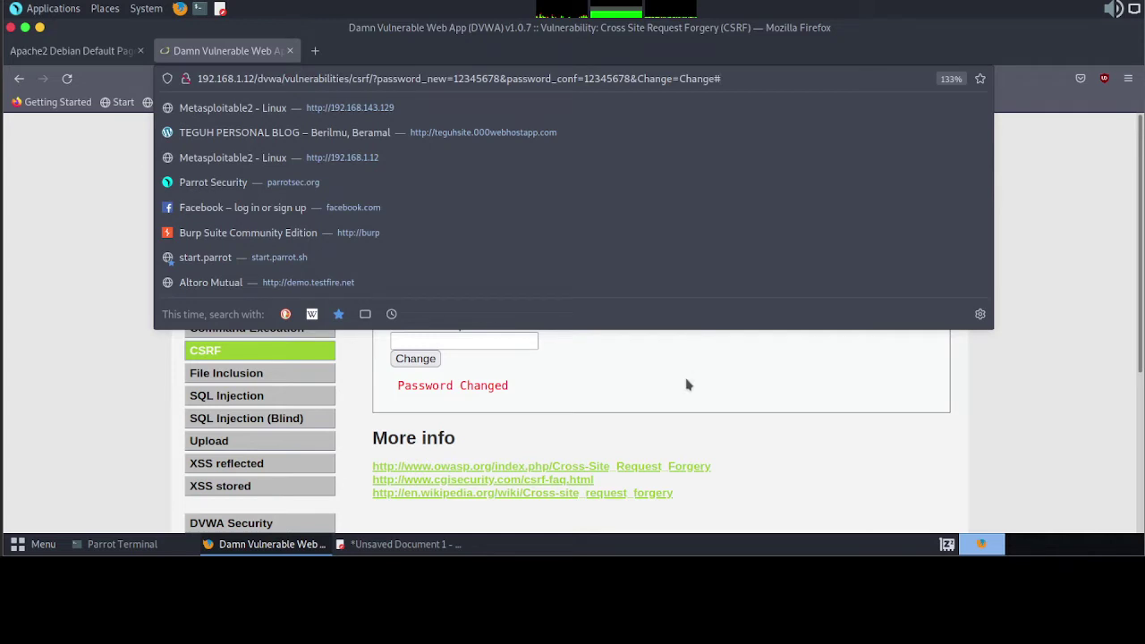
{"action": "key", "text": "Return"}
{"action": "left_click", "coordinate": [765, 71]}
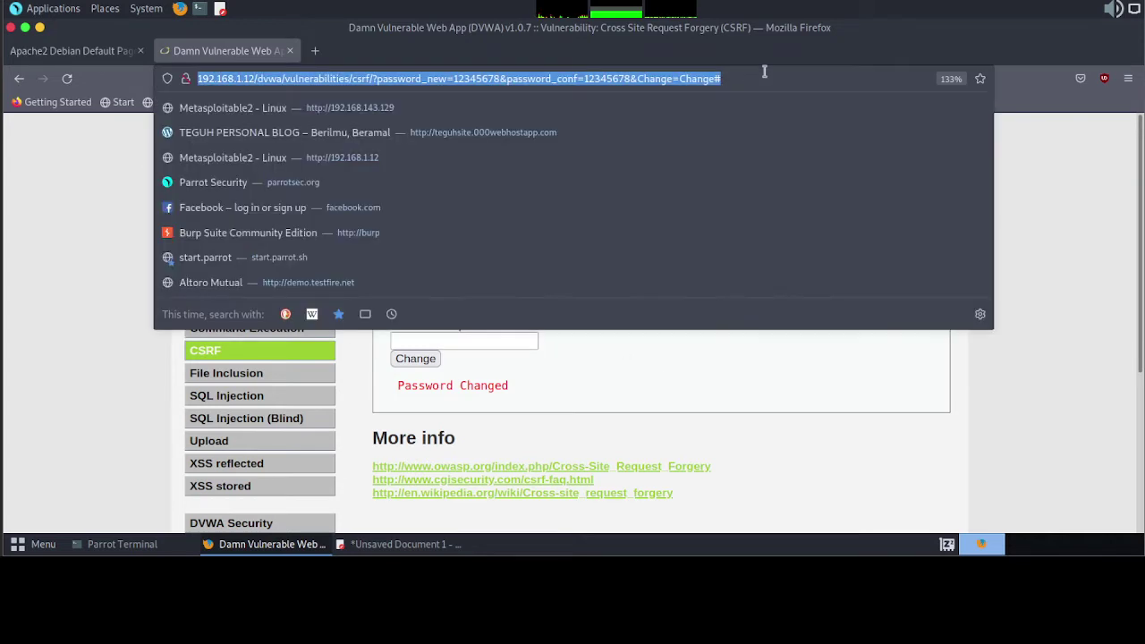
{"action": "key", "text": "Return"}
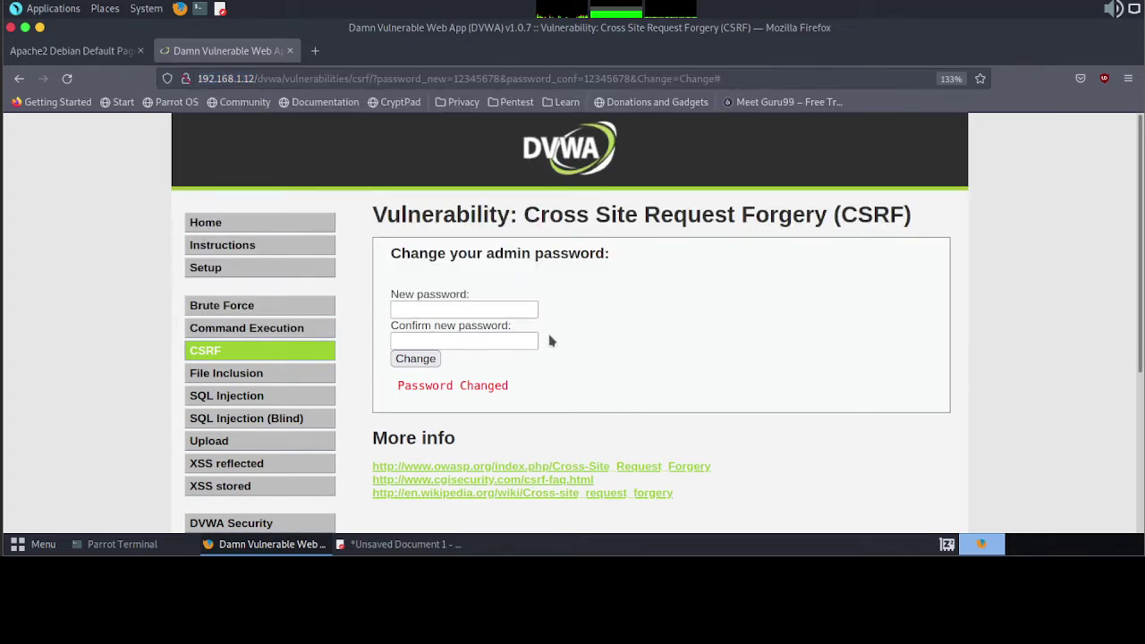
{"action": "scroll", "coordinate": [286, 419], "scroll_direction": "down", "scroll_amount": 5}
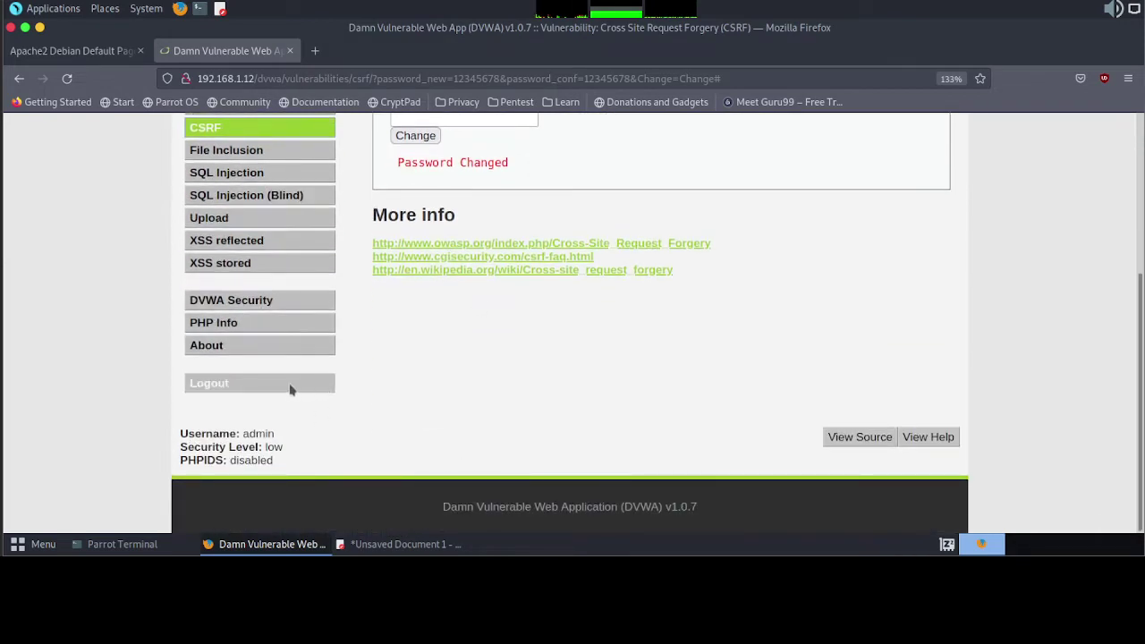
Step: Log out of DVWA and start a new login with admin as the username
{"action": "left_click", "coordinate": [225, 387]}
{"action": "left_click", "coordinate": [492, 327]}
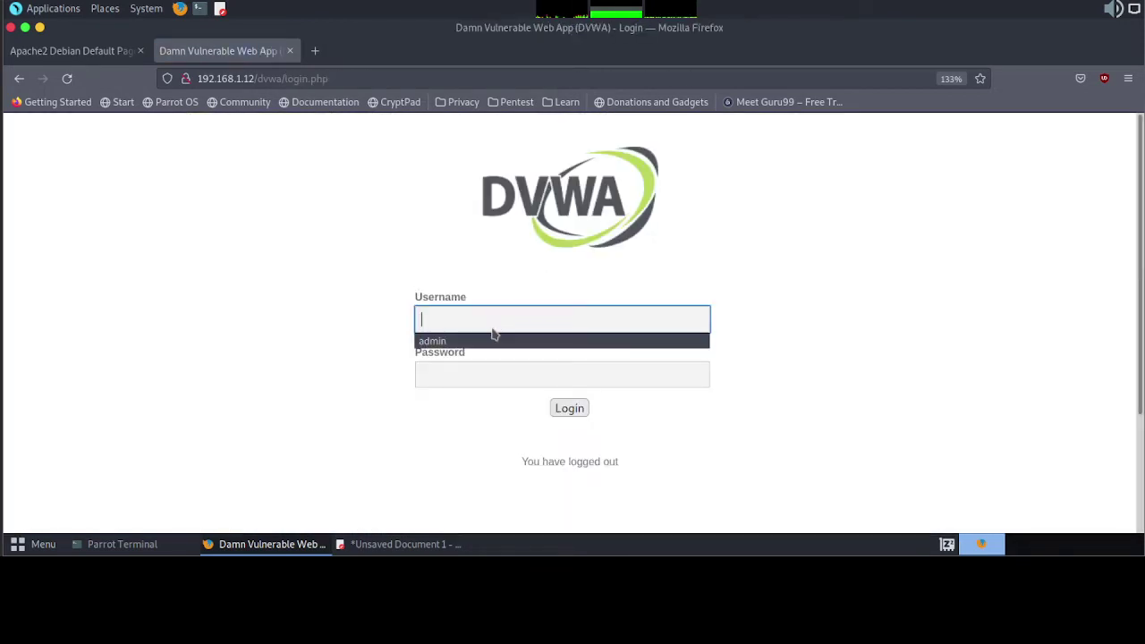
{"action": "left_click", "coordinate": [493, 338]}
{"action": "left_click", "coordinate": [478, 379]}
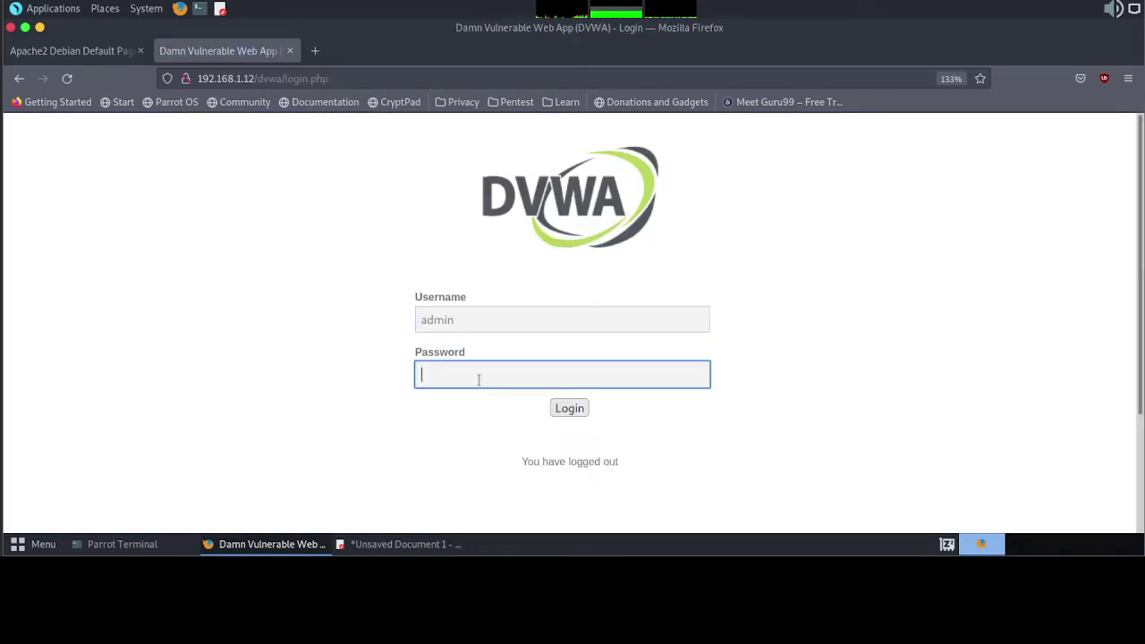
{"action": "type", "text": "pa"}
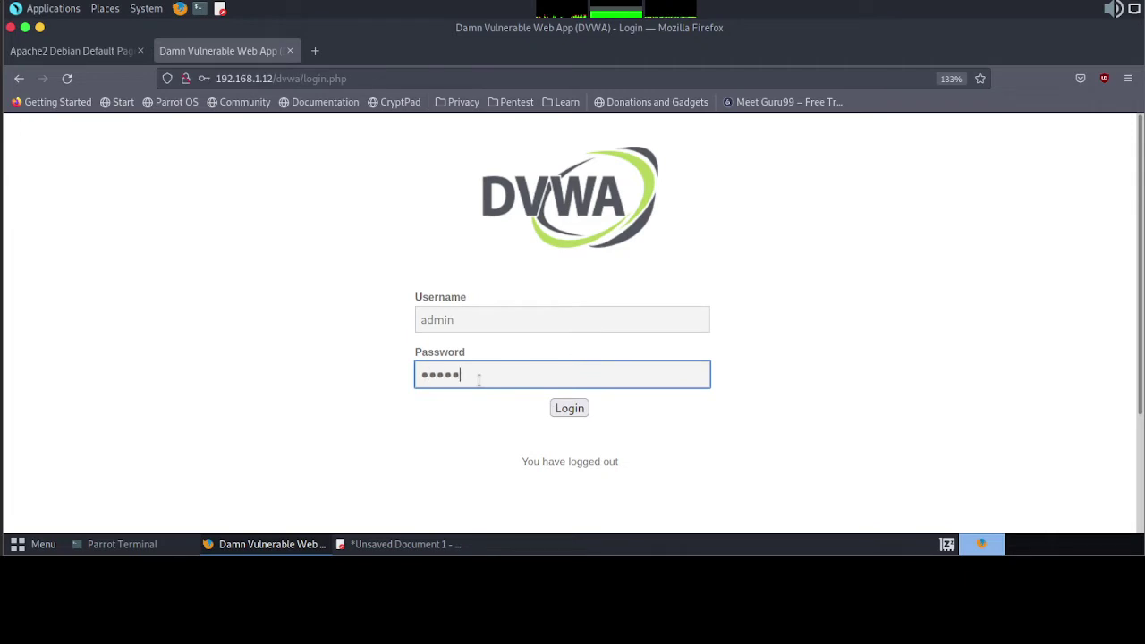
{"action": "type", "text": "or"}
{"action": "key", "text": "alt+Tab"}
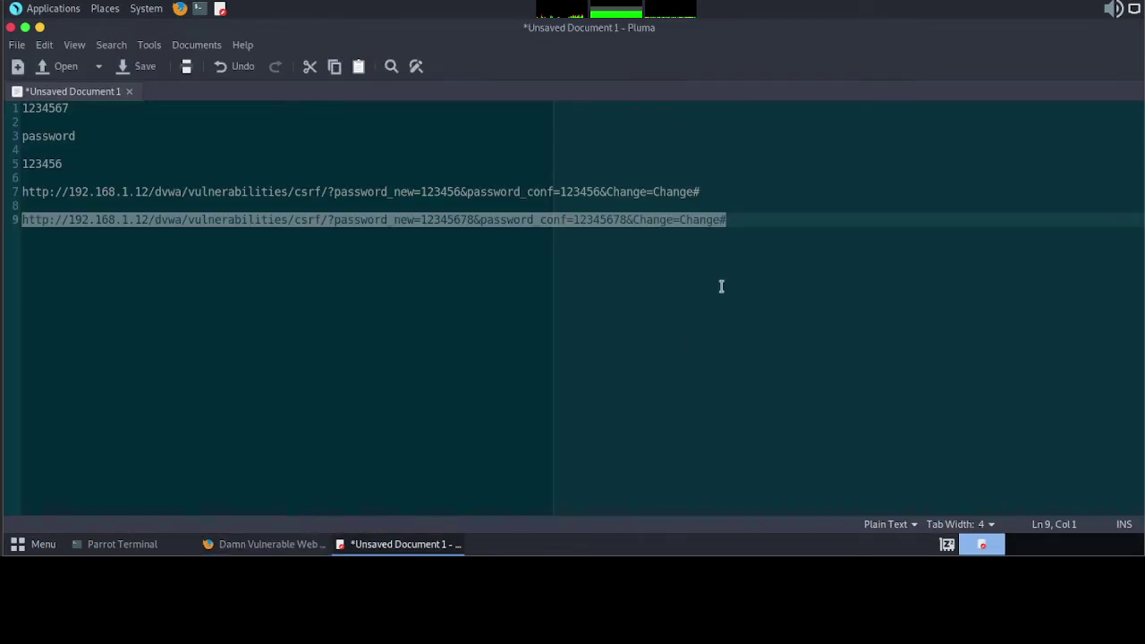
{"action": "left_click", "coordinate": [745, 224]}
{"action": "key", "text": "Return"}
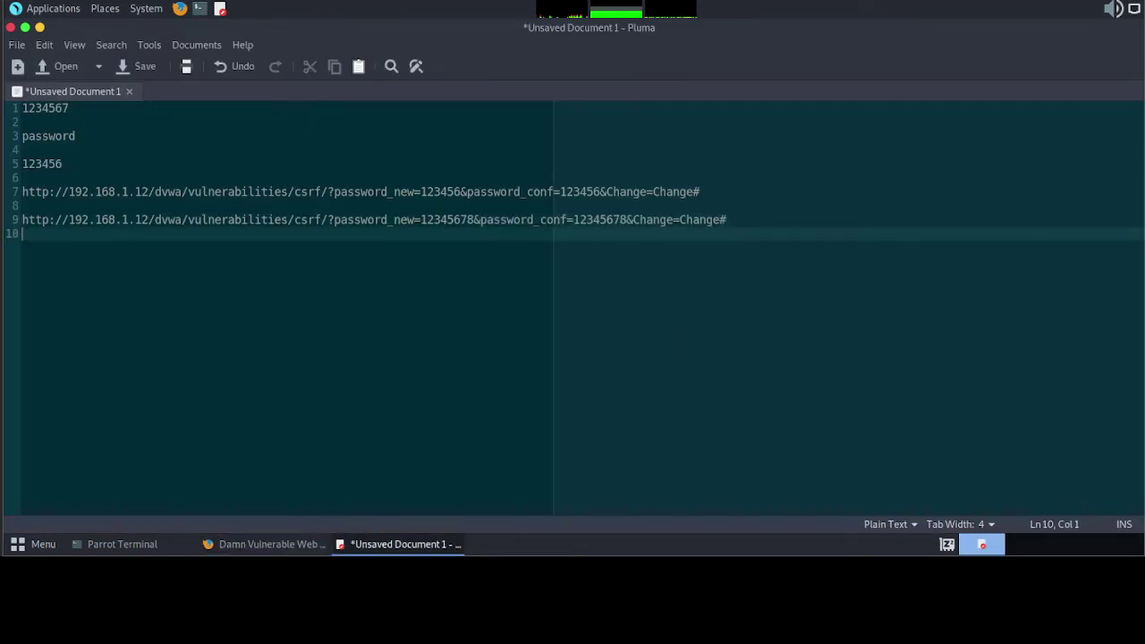
{"action": "key", "text": "Return"}
{"action": "type", "text": "1234"}
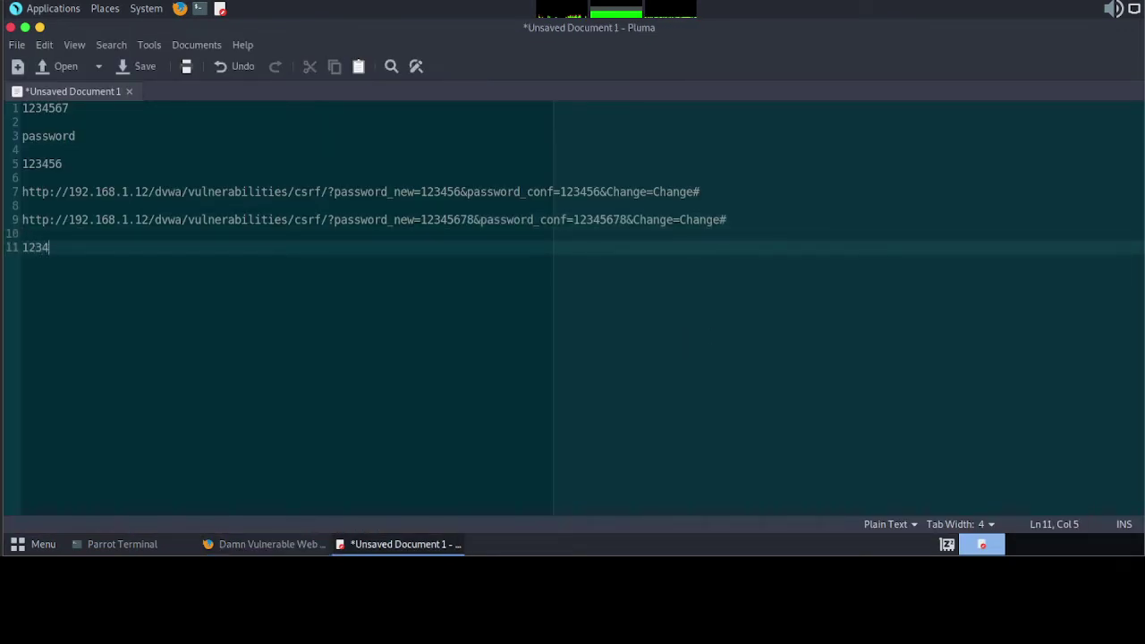
{"action": "type", "text": "5678"}
{"action": "left_click_drag", "start_coordinate": [102, 247], "coordinate": [9, 246]}
{"action": "left_click", "coordinate": [78, 252]}
{"action": "left_click_drag", "start_coordinate": [78, 246], "coordinate": [14, 247]}
{"action": "key", "text": "alt+Tab"}
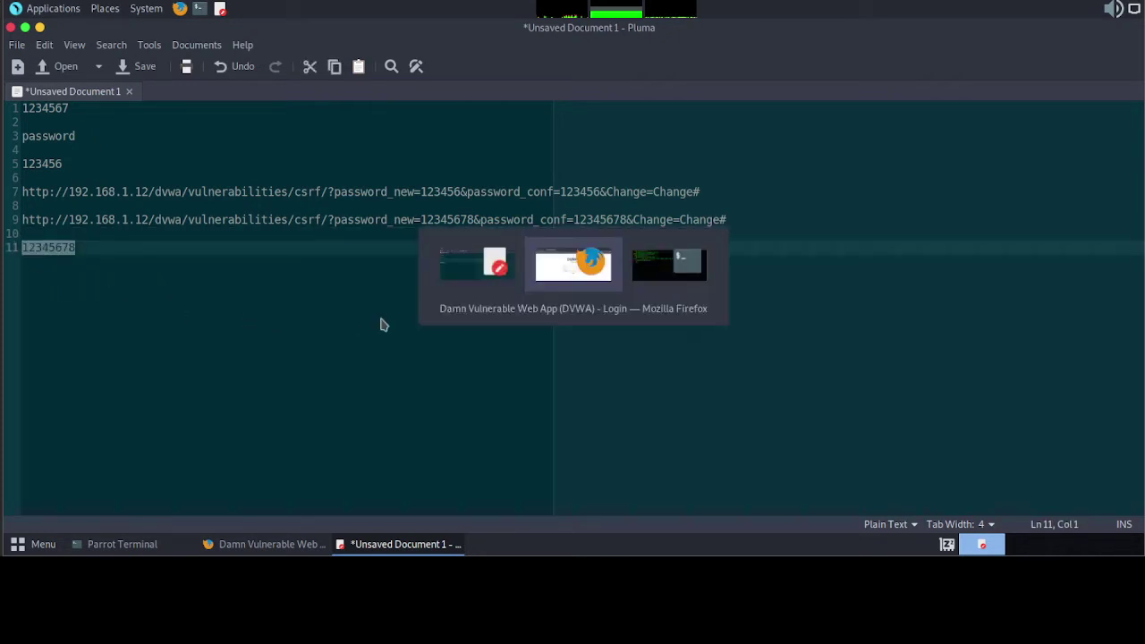
{"action": "key", "text": "ctrl+a"}
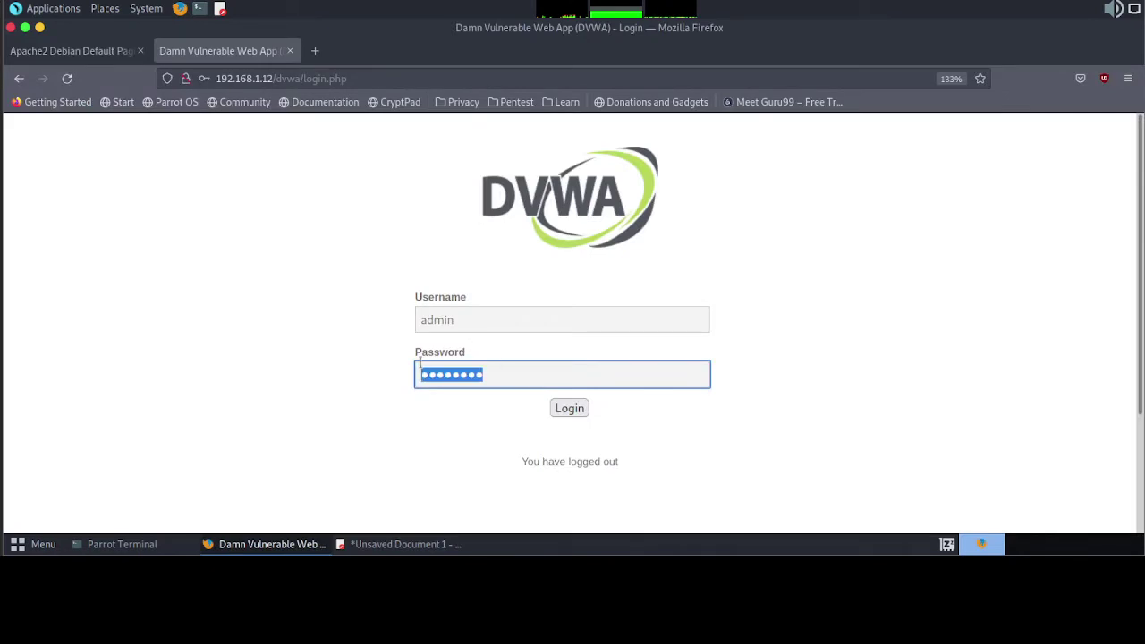
{"action": "key", "text": "ctrl+v"}
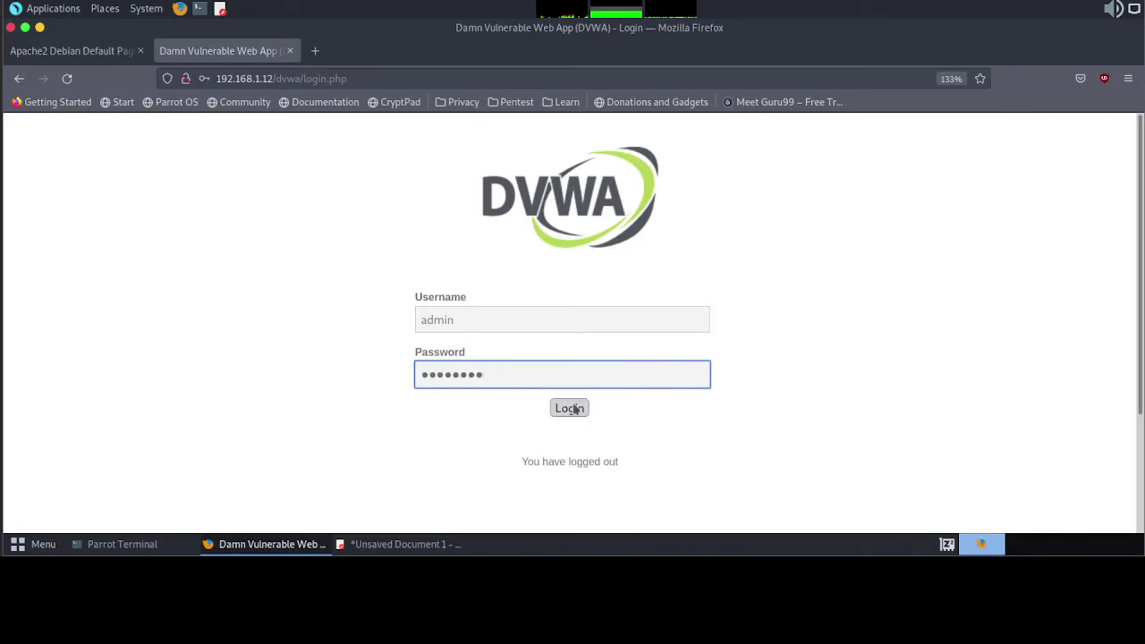
{"action": "left_click", "coordinate": [570, 408]}
{"action": "left_click", "coordinate": [685, 352]}
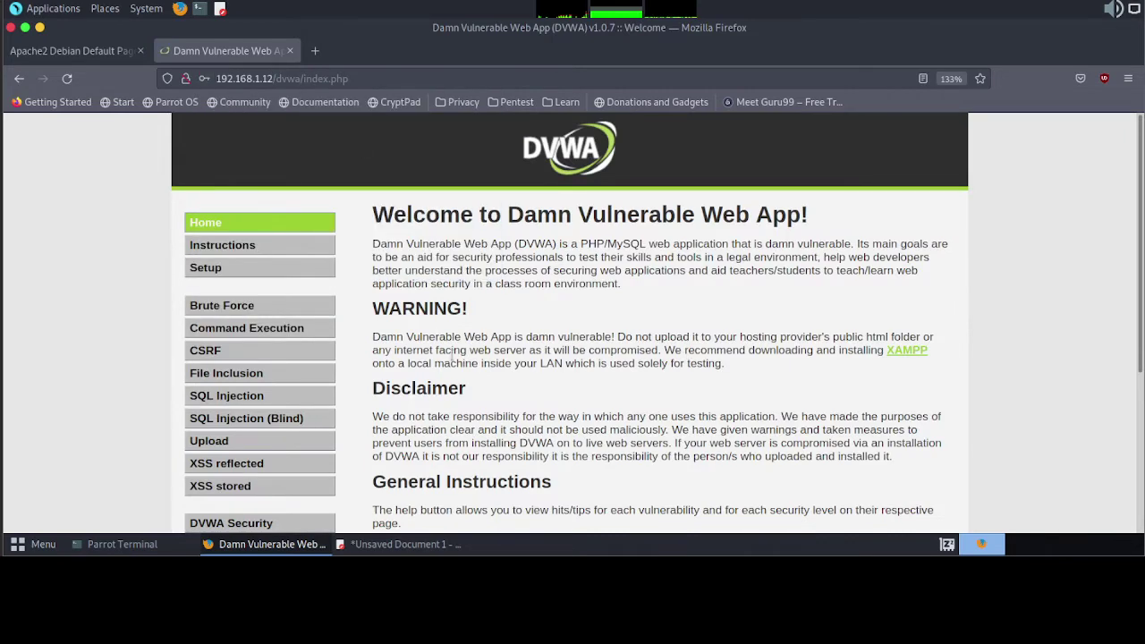
{"action": "scroll", "coordinate": [451, 349], "scroll_direction": "down", "scroll_amount": 5}
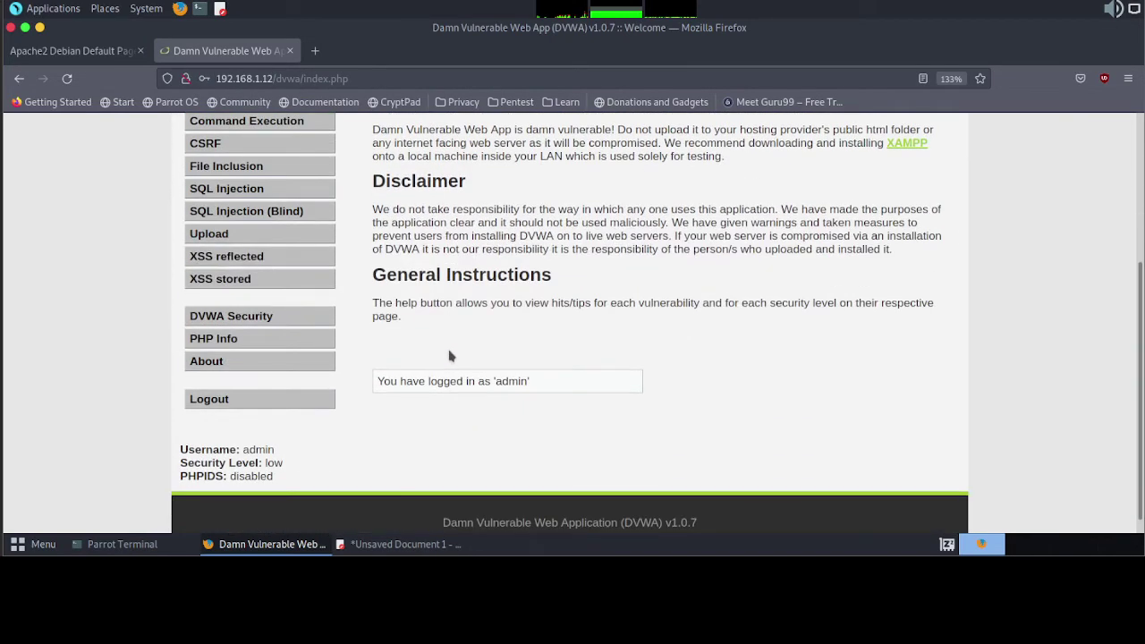
{"action": "scroll", "coordinate": [450, 356], "scroll_direction": "up", "scroll_amount": 2}
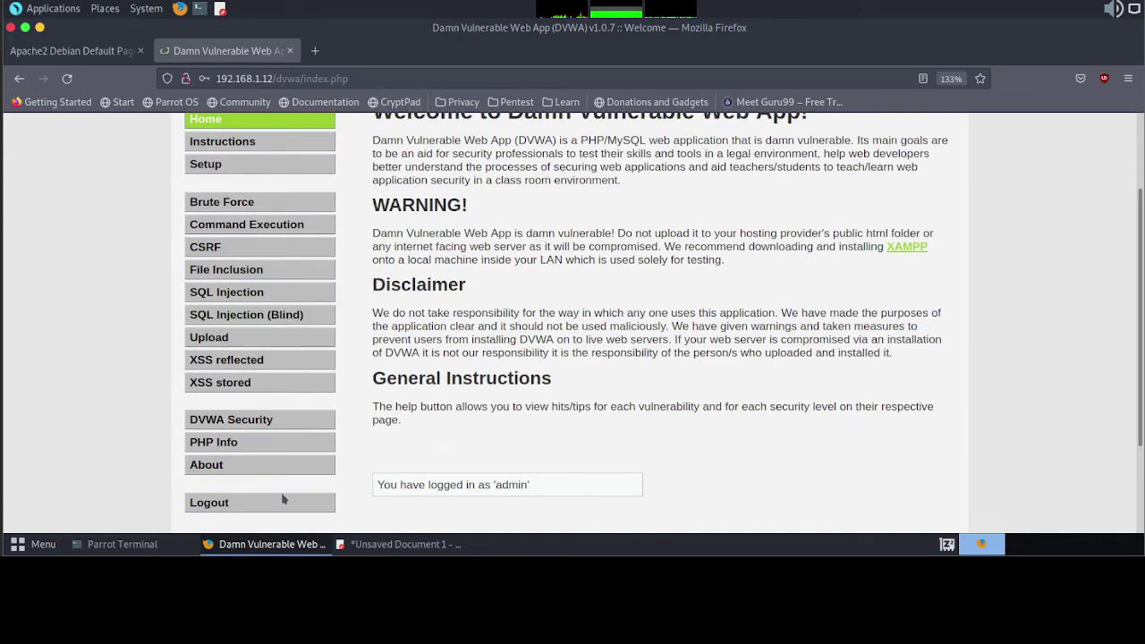
{"action": "scroll", "coordinate": [397, 371], "scroll_direction": "down", "scroll_amount": 2}
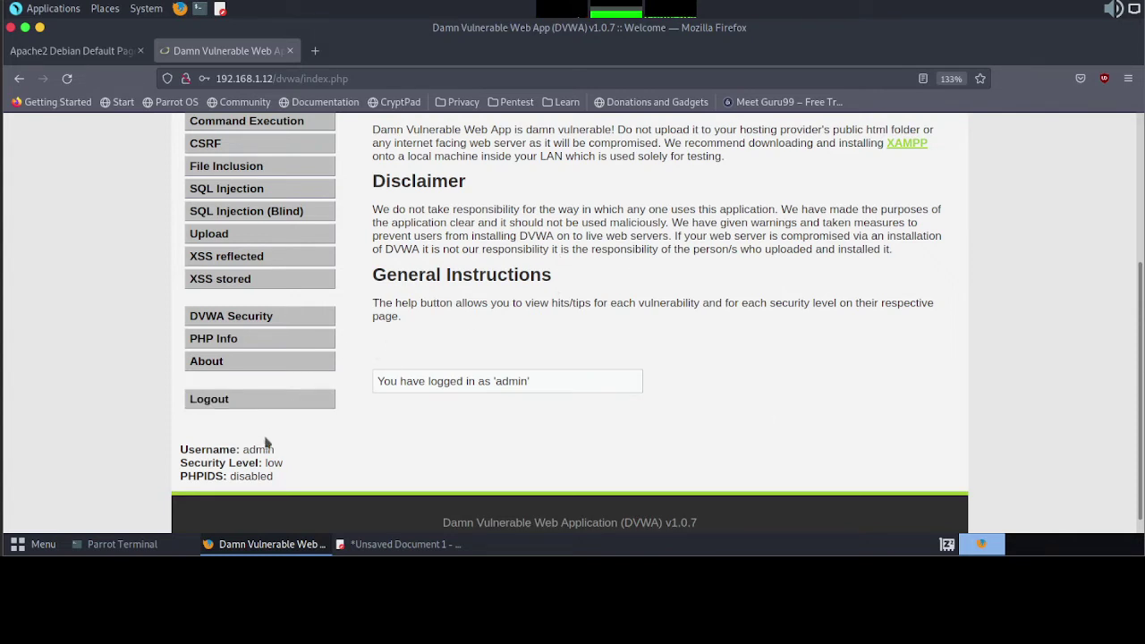
Step: Set the DVWA security level to medium and submit it
{"action": "left_click", "coordinate": [253, 318]}
{"action": "left_click", "coordinate": [406, 369]}
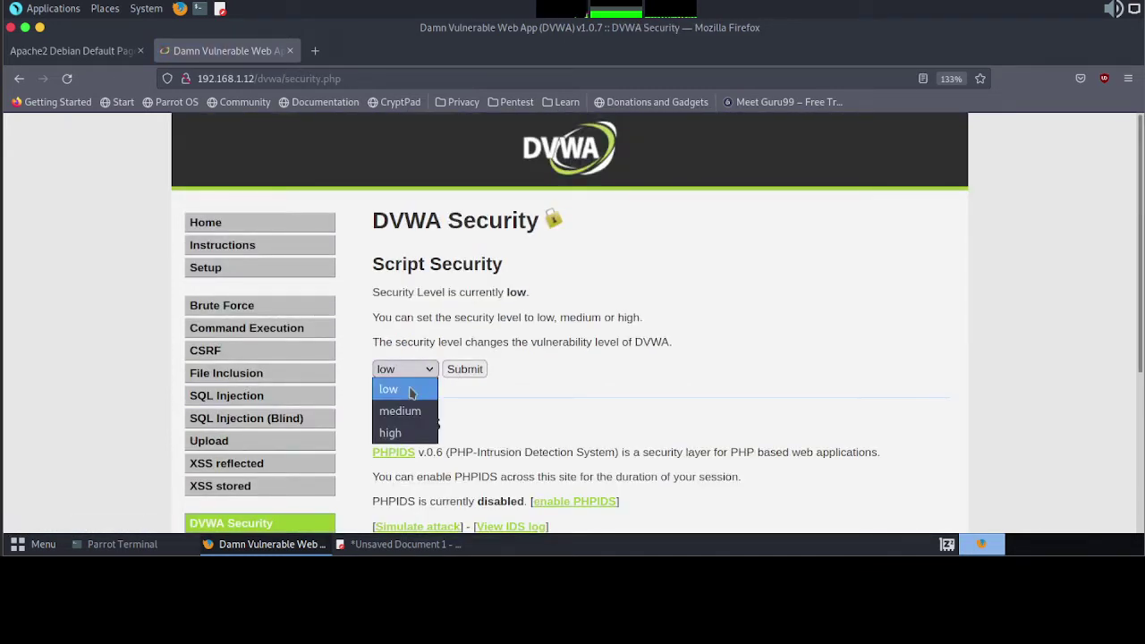
{"action": "left_click", "coordinate": [407, 411]}
{"action": "left_click", "coordinate": [476, 369]}
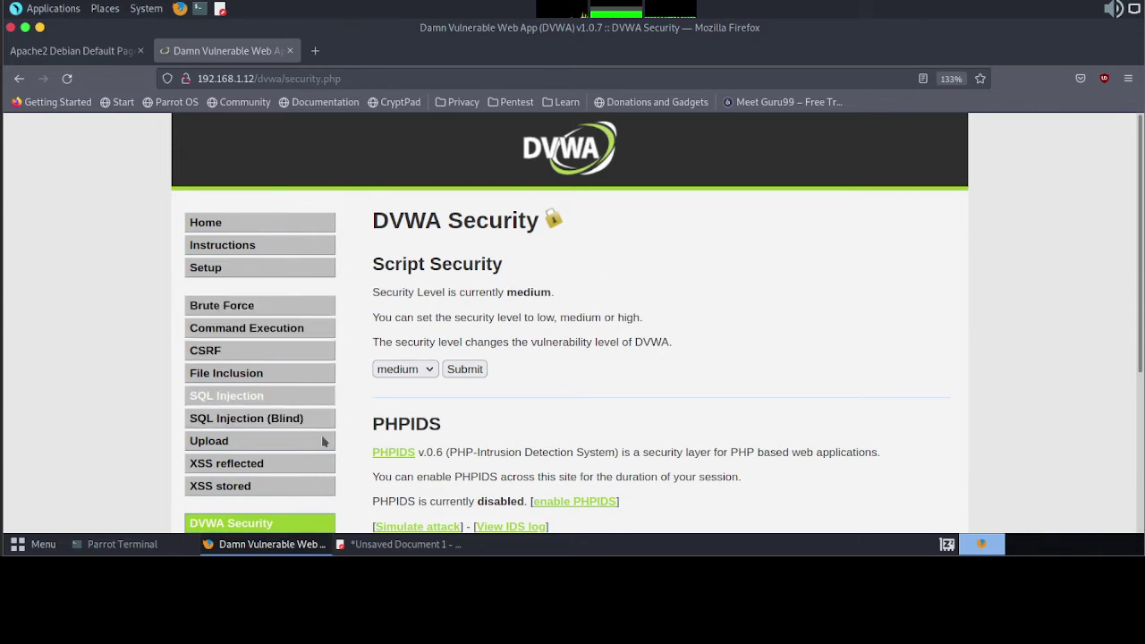
{"action": "scroll", "coordinate": [307, 342], "scroll_direction": "down", "scroll_amount": 5}
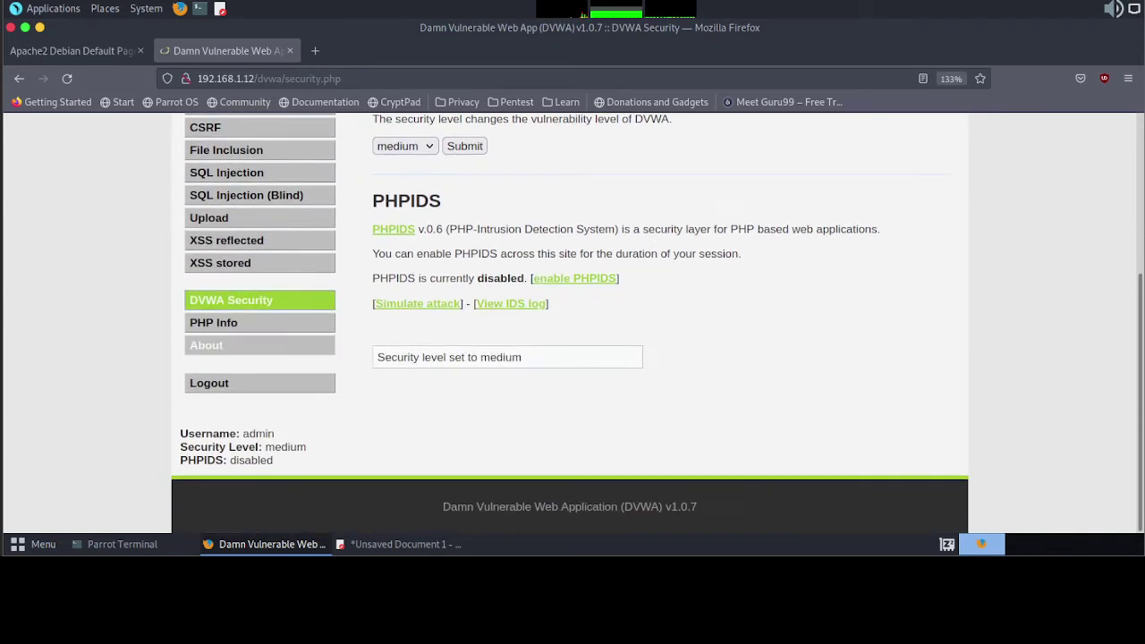
{"action": "left_click", "coordinate": [243, 386]}
{"action": "left_click", "coordinate": [504, 319]}
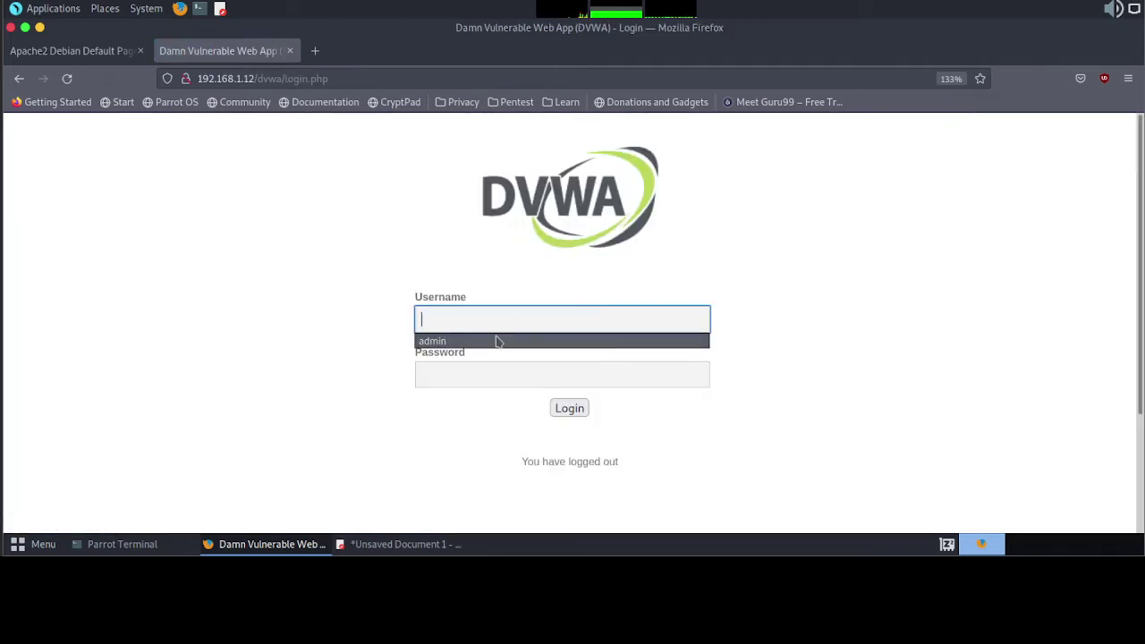
{"action": "left_click", "coordinate": [498, 340]}
{"action": "key", "text": "alt+Tab"}
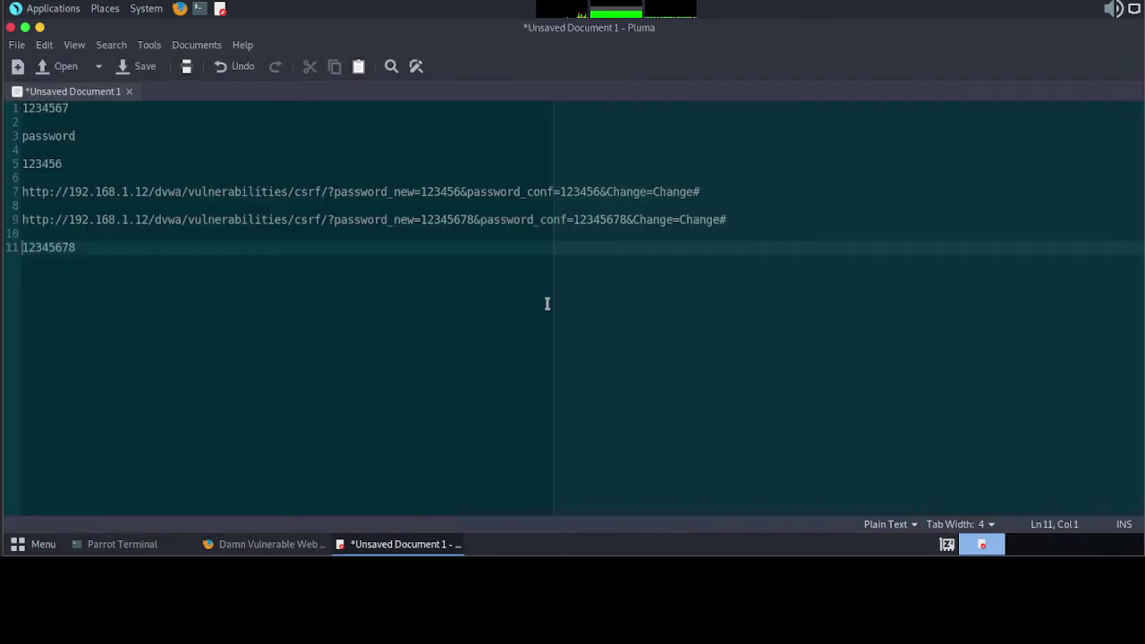
{"action": "left_click_drag", "start_coordinate": [86, 247], "coordinate": [23, 247]}
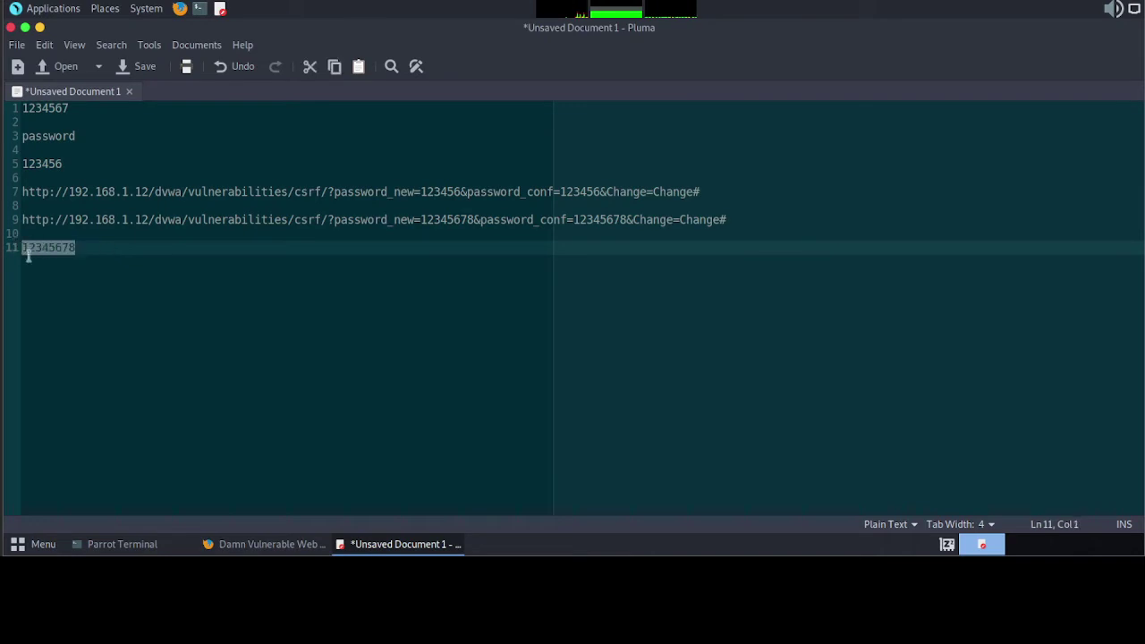
{"action": "key", "text": "alt+Tab"}
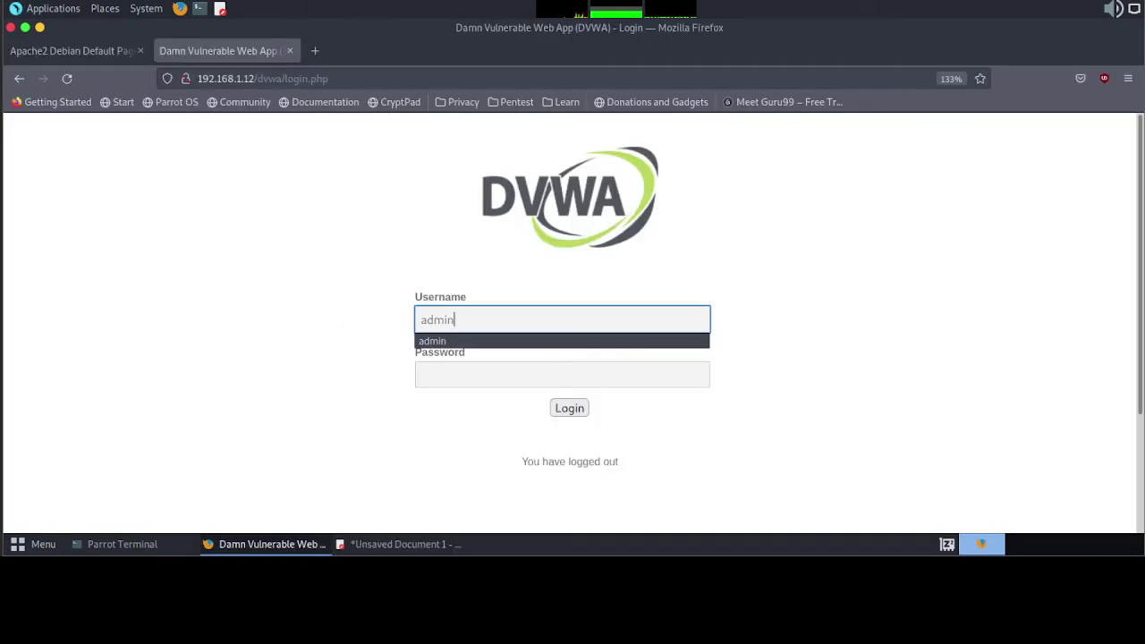
{"action": "left_click", "coordinate": [474, 374]}
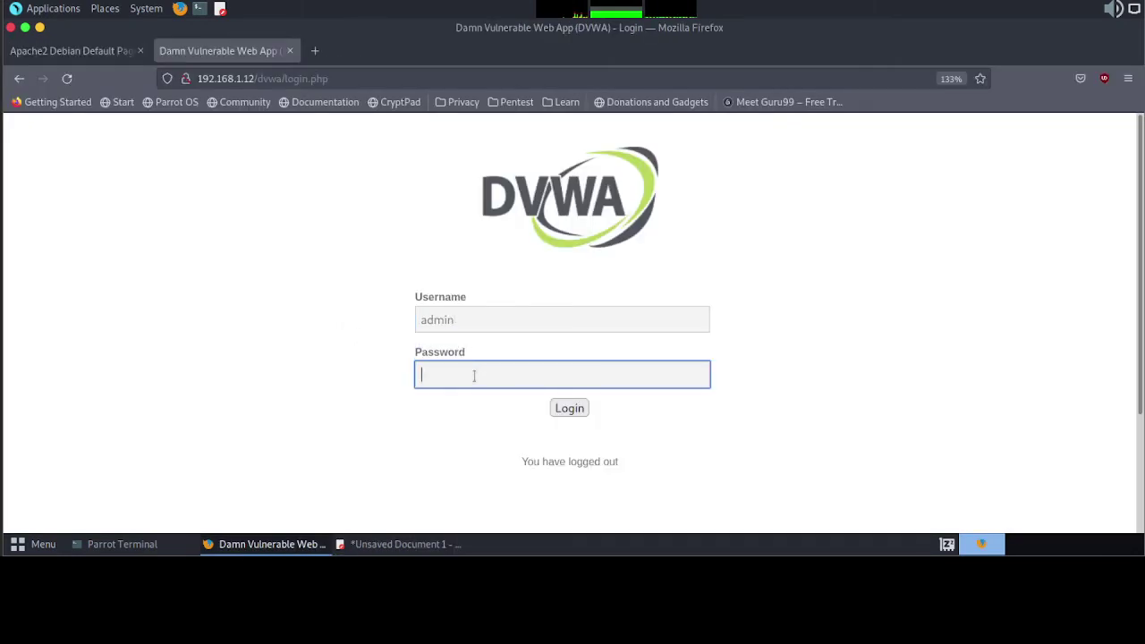
{"action": "key", "text": "ctrl+v"}
{"action": "left_click", "coordinate": [568, 408]}
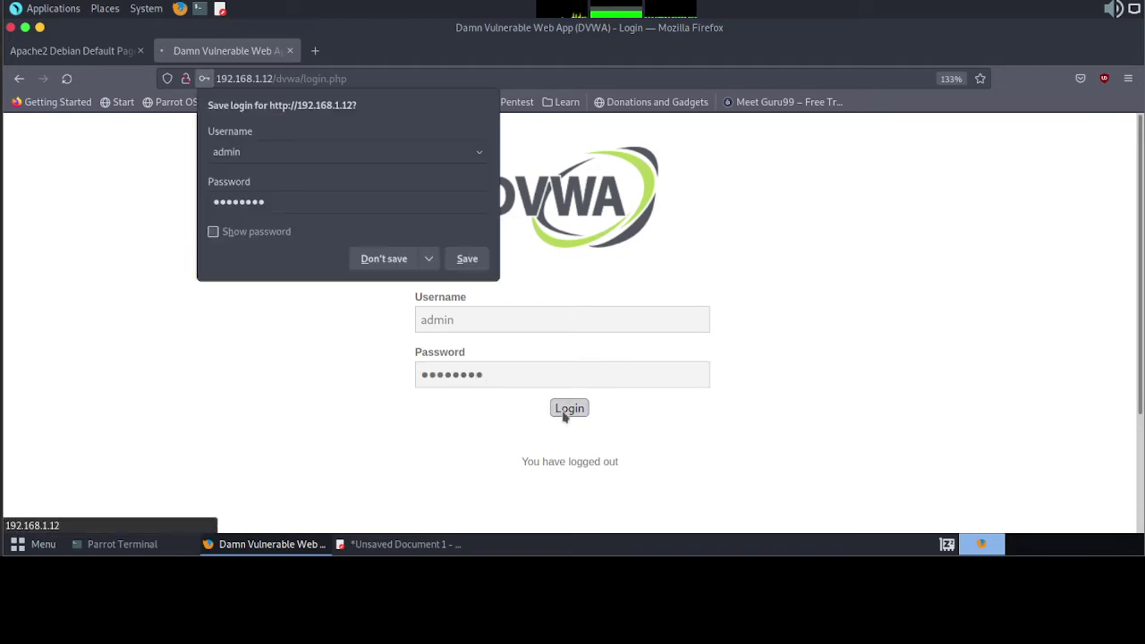
{"action": "left_click", "coordinate": [552, 318]}
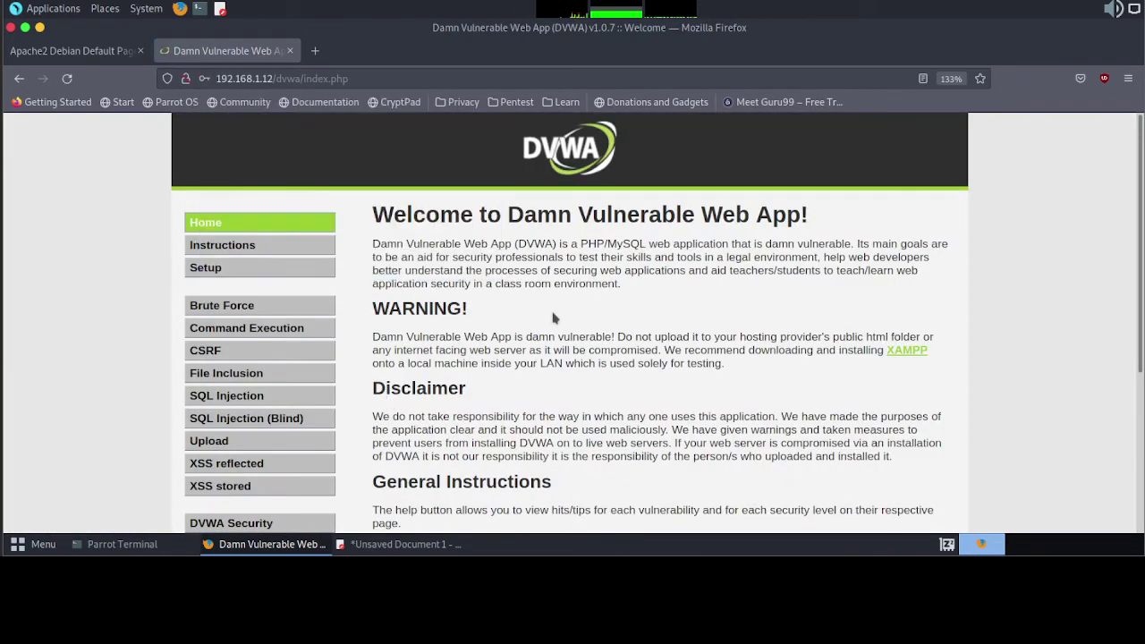
Step: Open the CSRF page, start a new password, and pick up a value from the notes
{"action": "left_click", "coordinate": [221, 360]}
{"action": "left_click", "coordinate": [451, 308]}
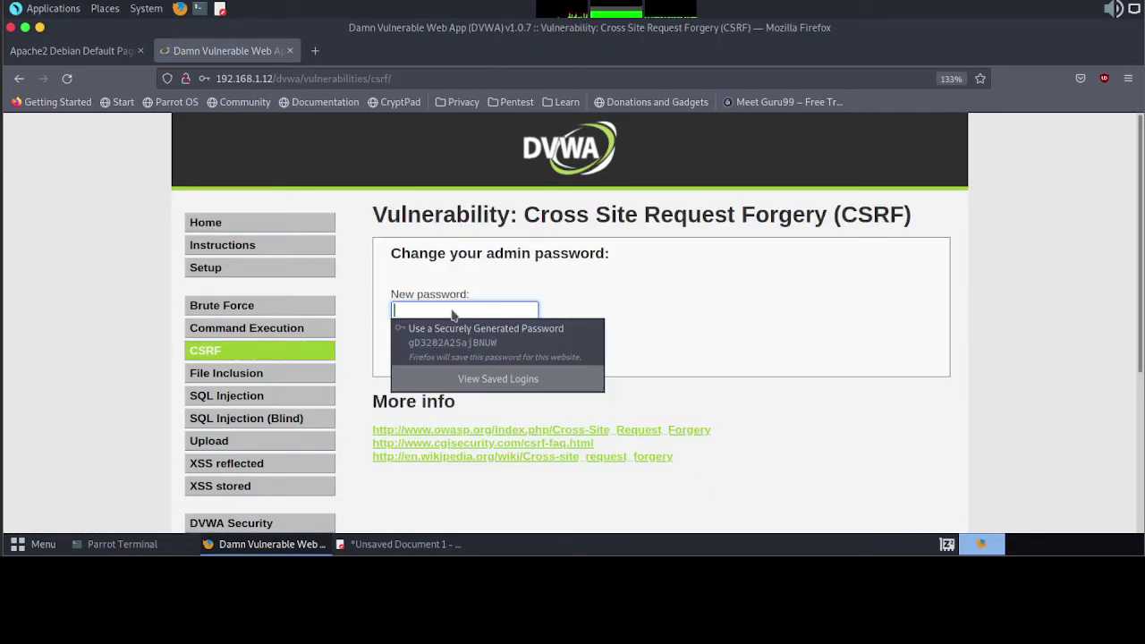
{"action": "type", "text": "123"}
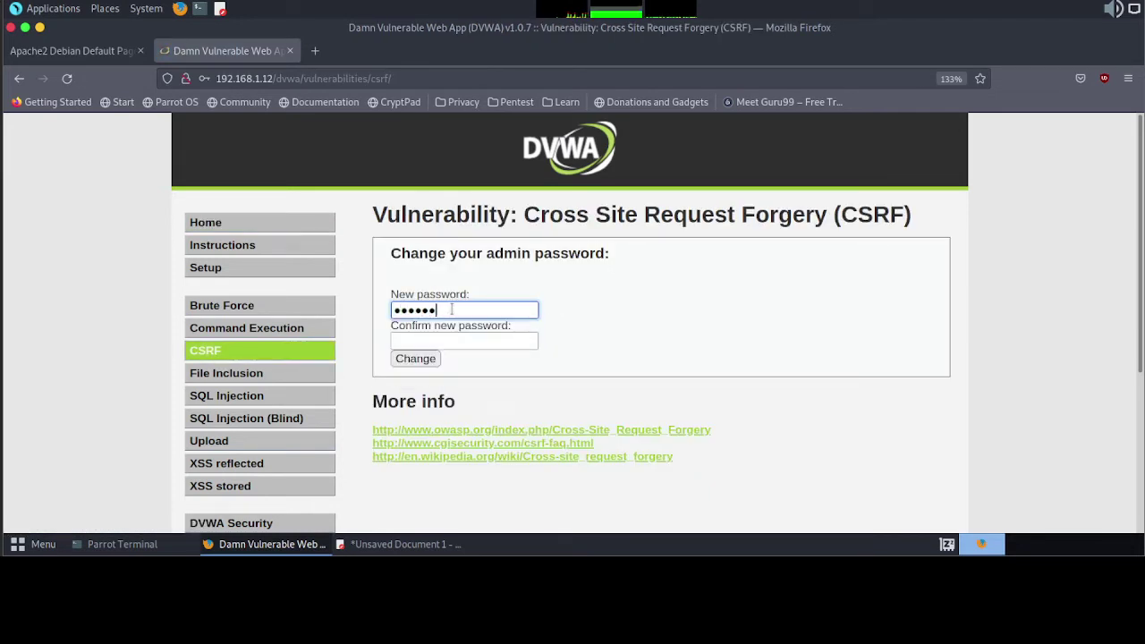
{"action": "key", "text": "alt+Tab"}
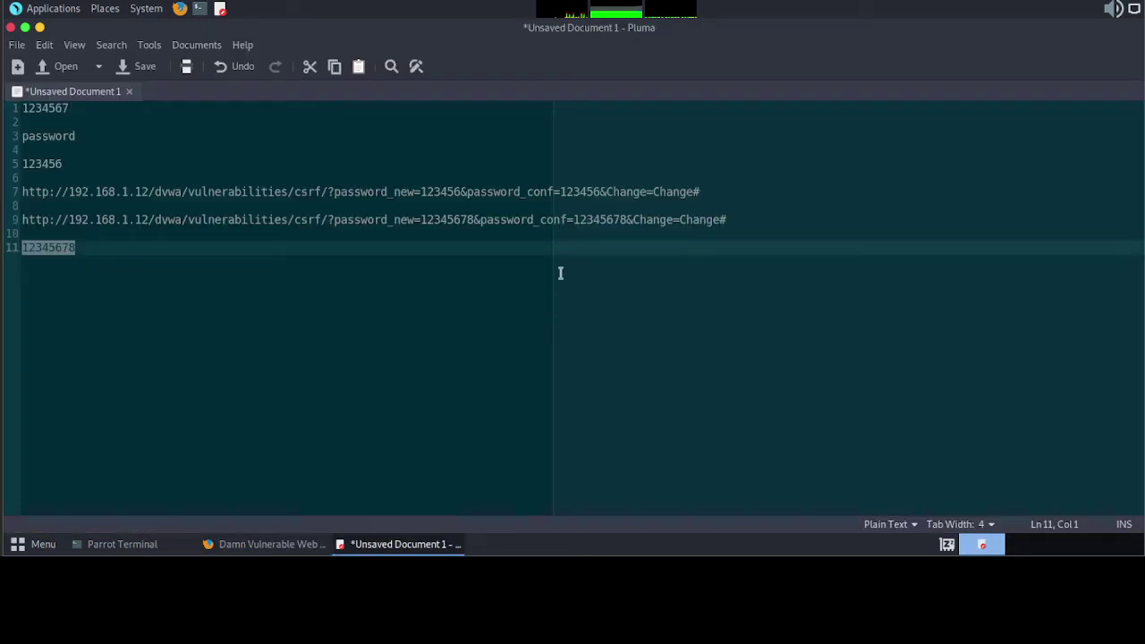
{"action": "left_click_drag", "start_coordinate": [74, 108], "coordinate": [23, 109]}
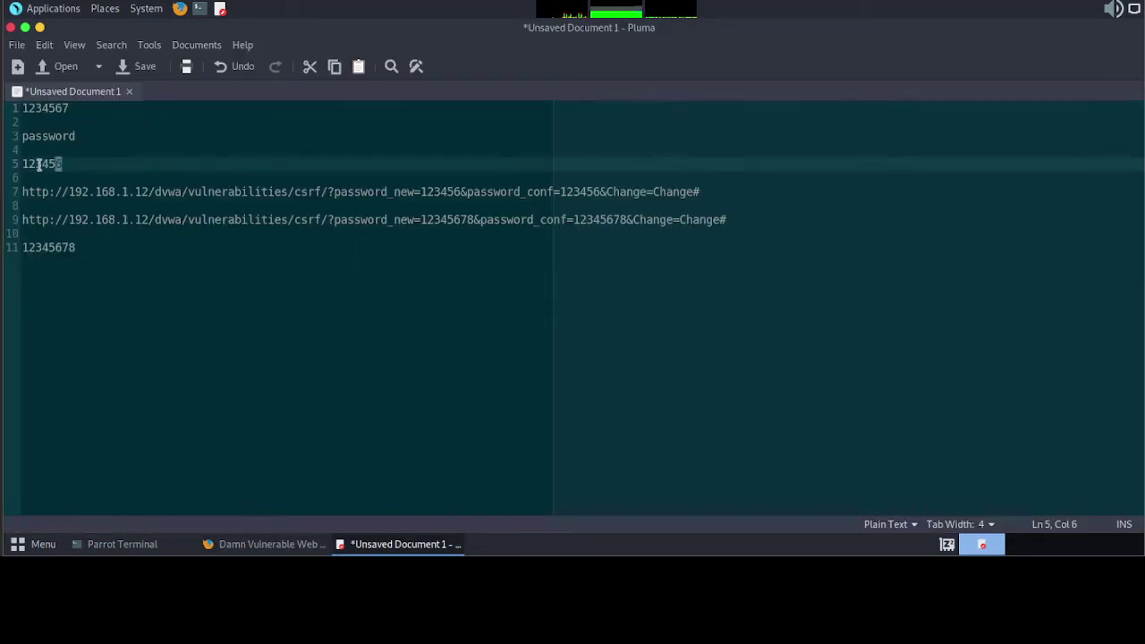
{"action": "left_click_drag", "start_coordinate": [65, 163], "coordinate": [16, 164]}
Step: Submit the 6-digit password in both fields and select the resulting request URL
{"action": "key", "text": "alt+Tab"}
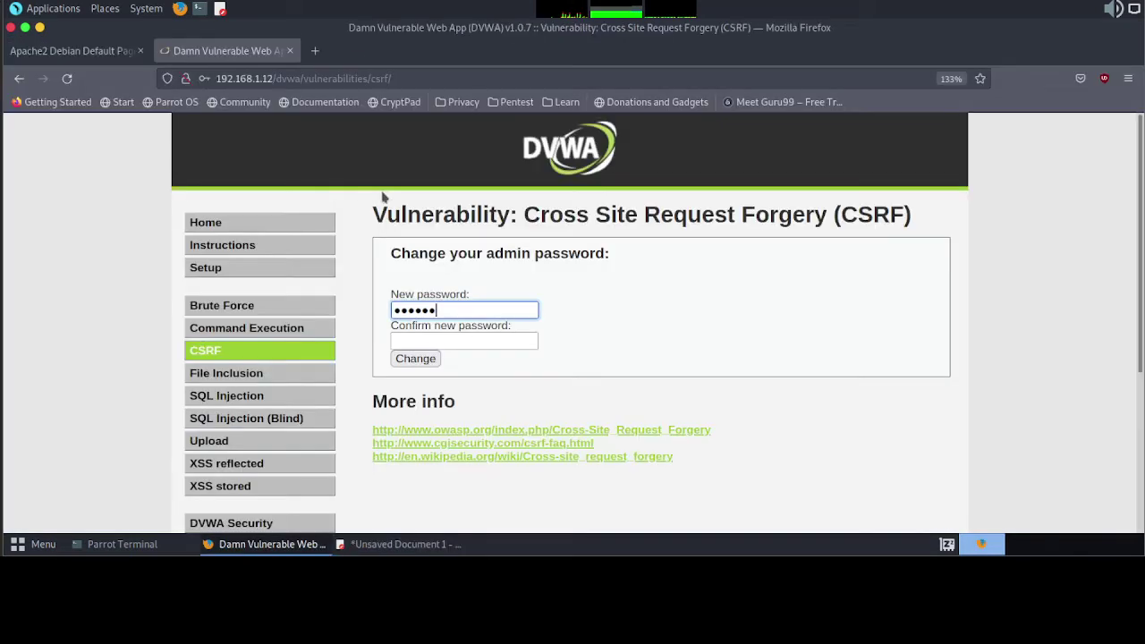
{"action": "left_click_drag", "start_coordinate": [463, 309], "coordinate": [373, 307]}
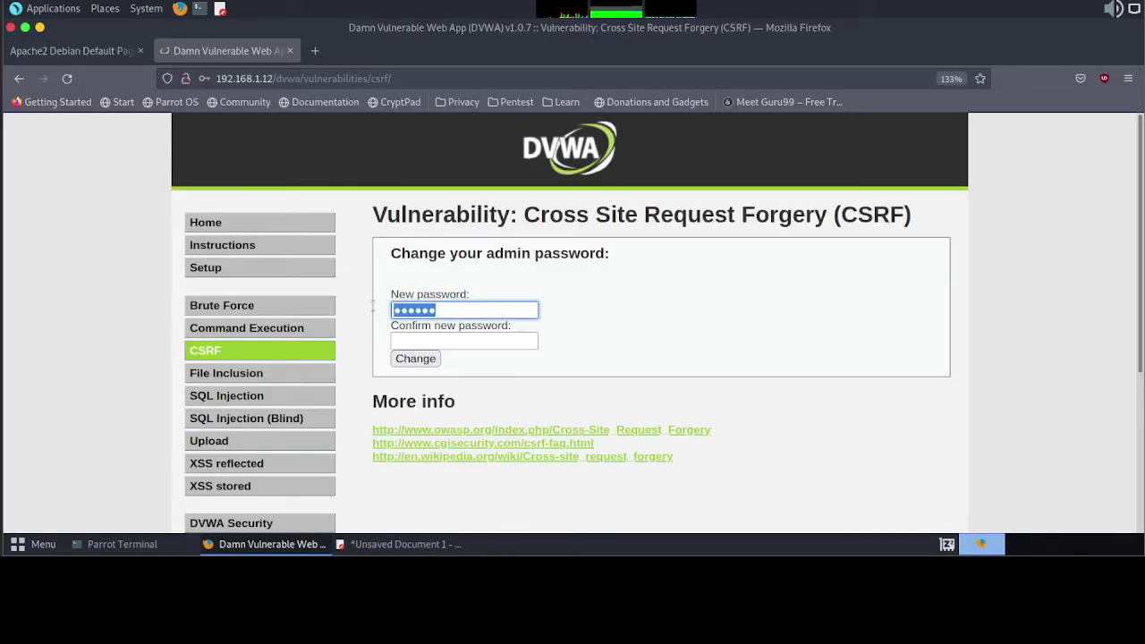
{"action": "left_click", "coordinate": [475, 338]}
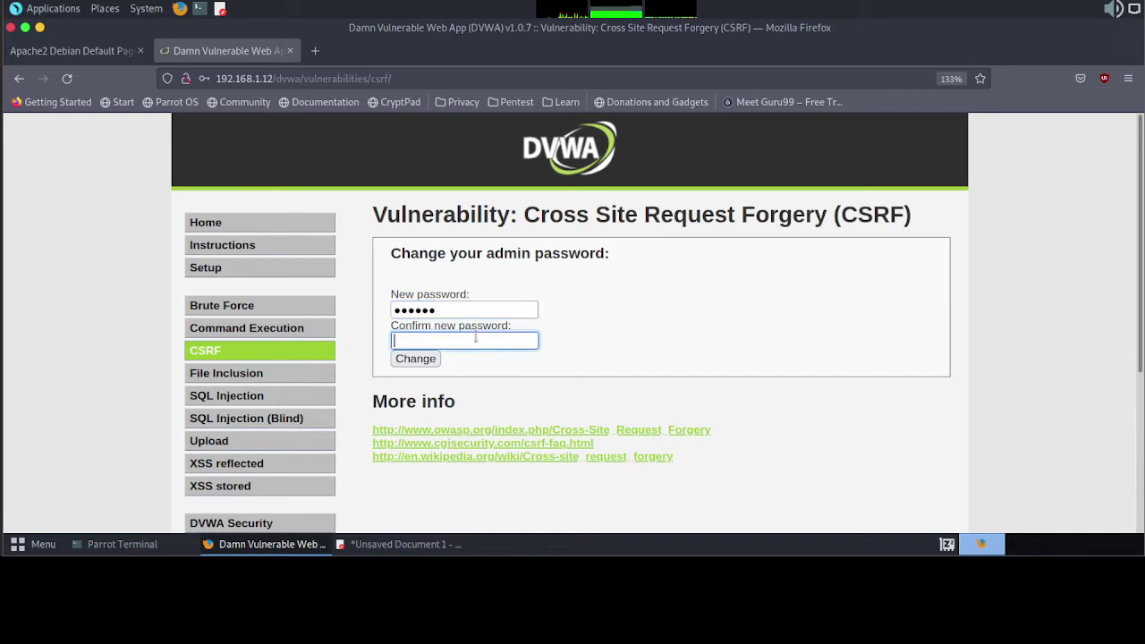
{"action": "key", "text": "ctrl+v"}
{"action": "left_click", "coordinate": [416, 363]}
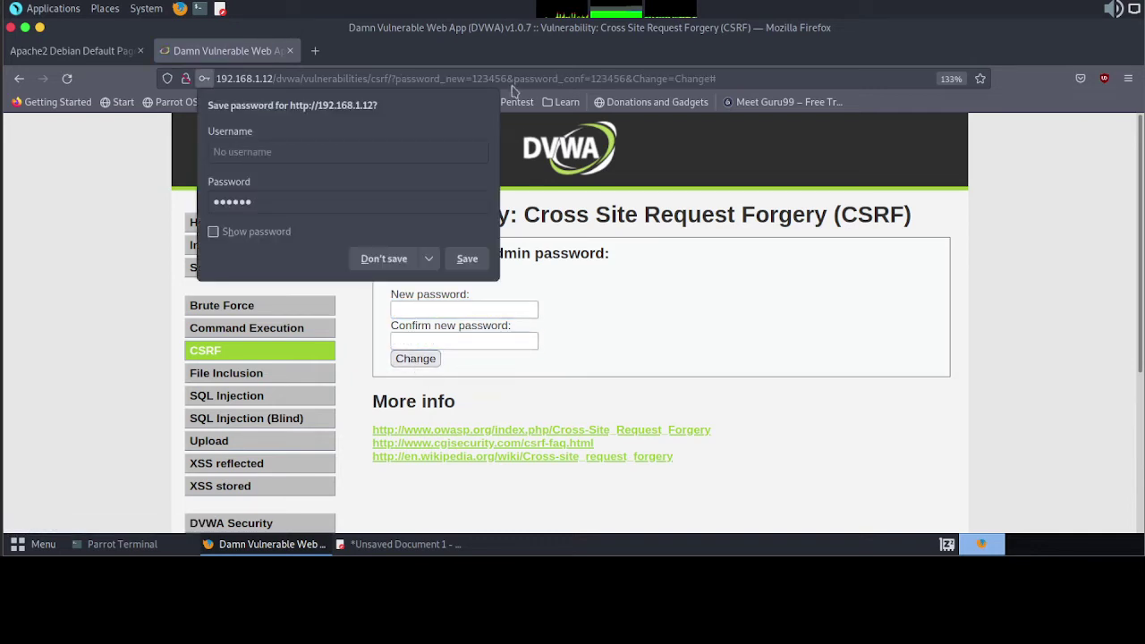
{"action": "left_click", "coordinate": [508, 80]}
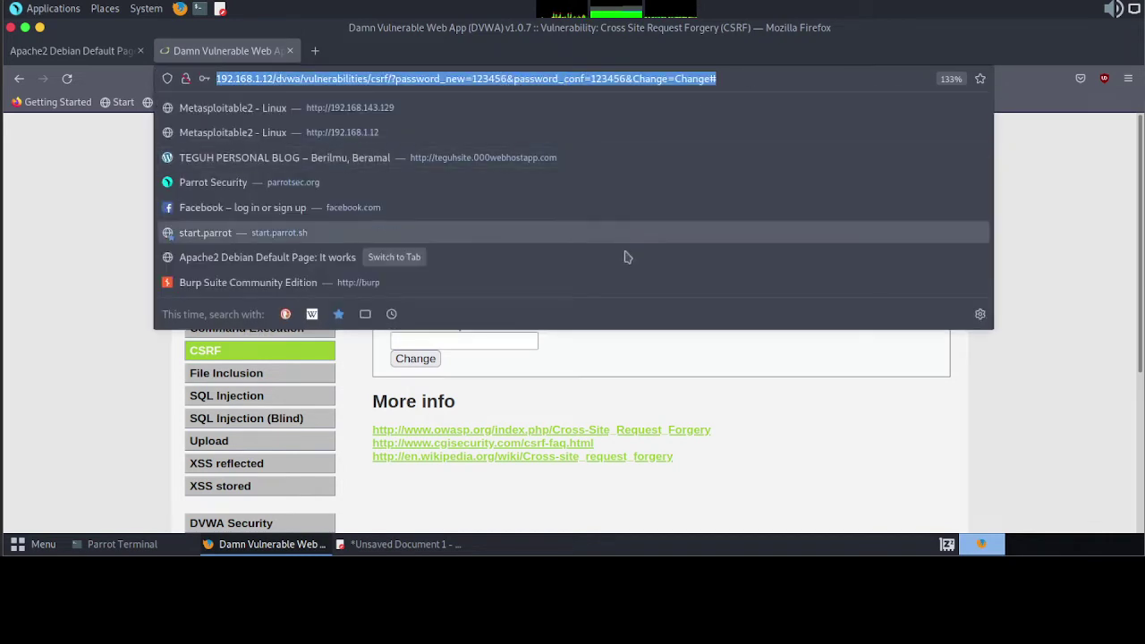
{"action": "key", "text": "alt+Tab"}
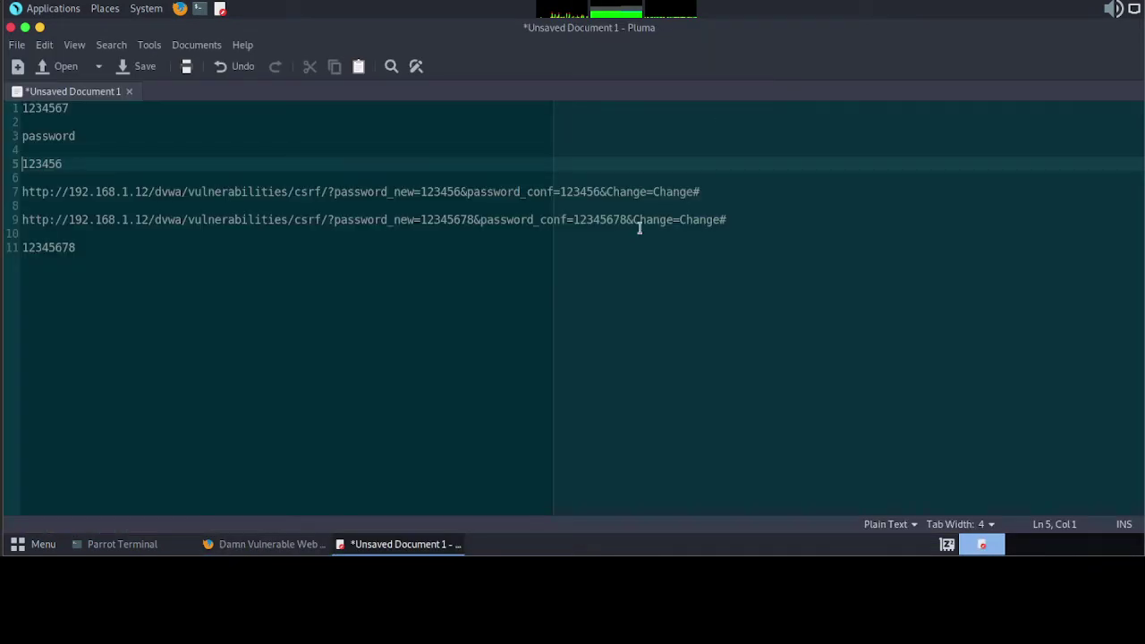
{"action": "left_click", "coordinate": [197, 244]}
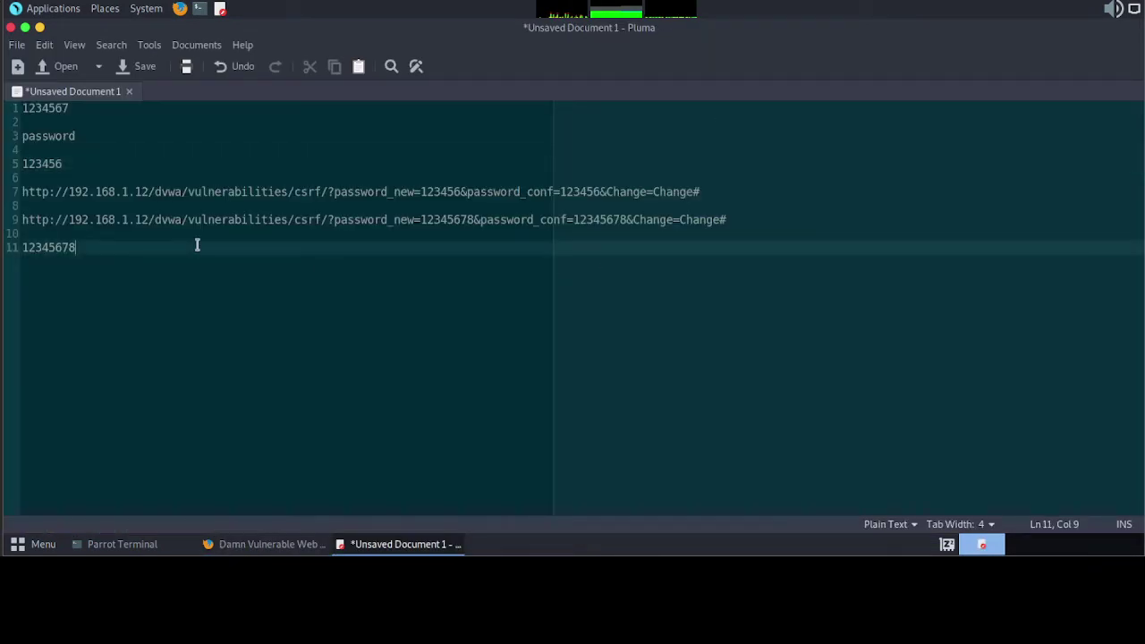
{"action": "key", "text": "Return"}
{"action": "key", "text": "Return"}
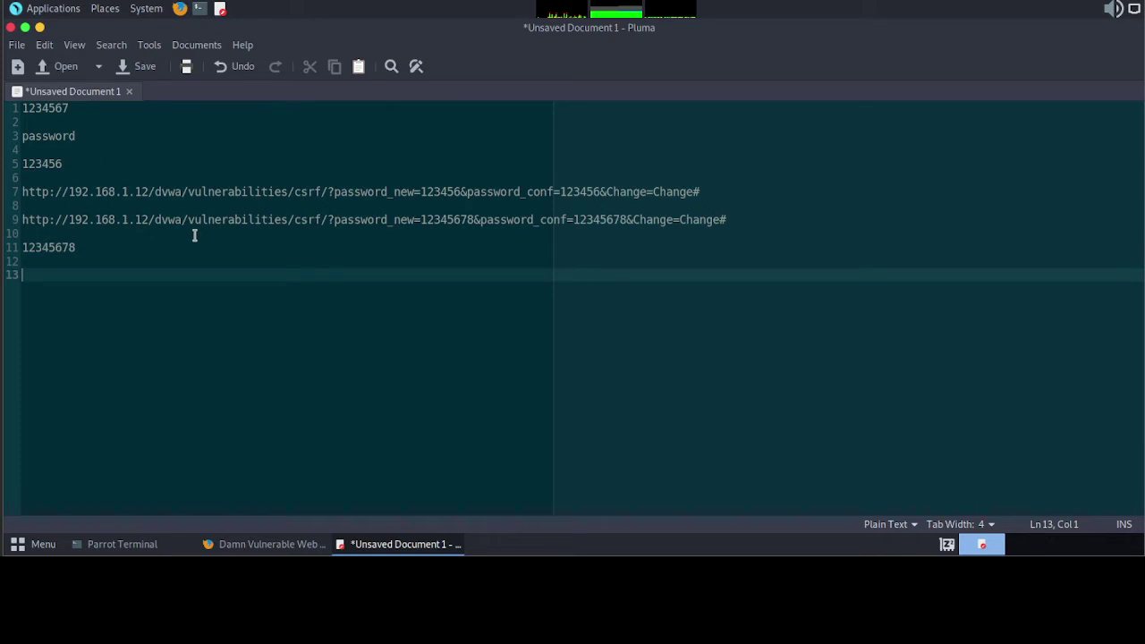
{"action": "key", "text": "ctrl+v"}
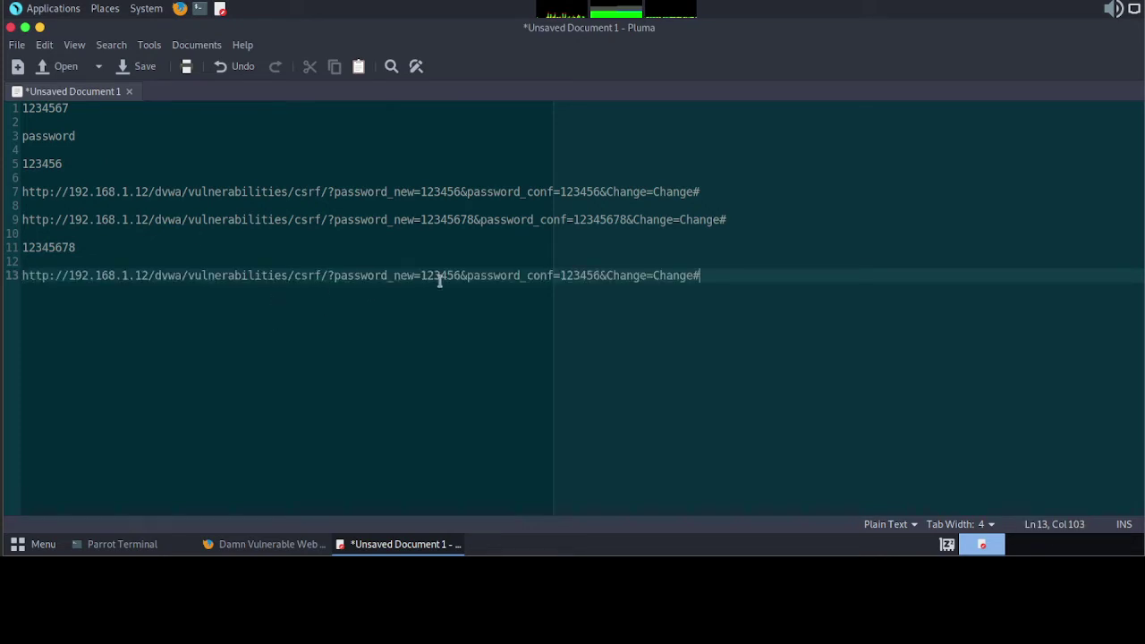
{"action": "left_click", "coordinate": [461, 276]}
{"action": "type", "text": "78"}
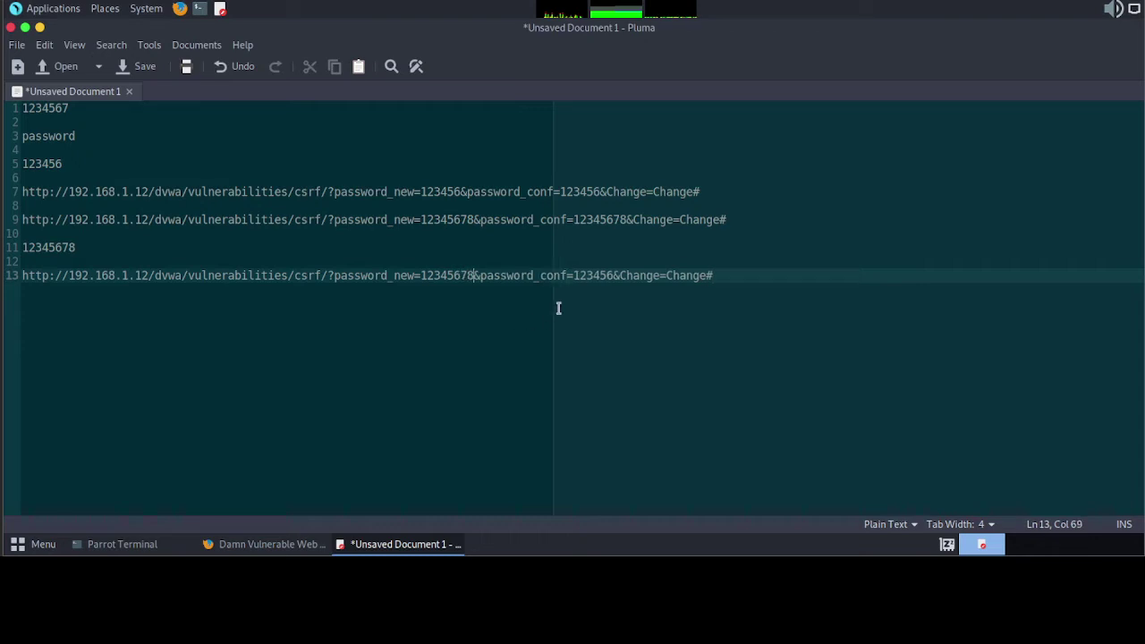
{"action": "left_click", "coordinate": [612, 275]}
{"action": "type", "text": "78"}
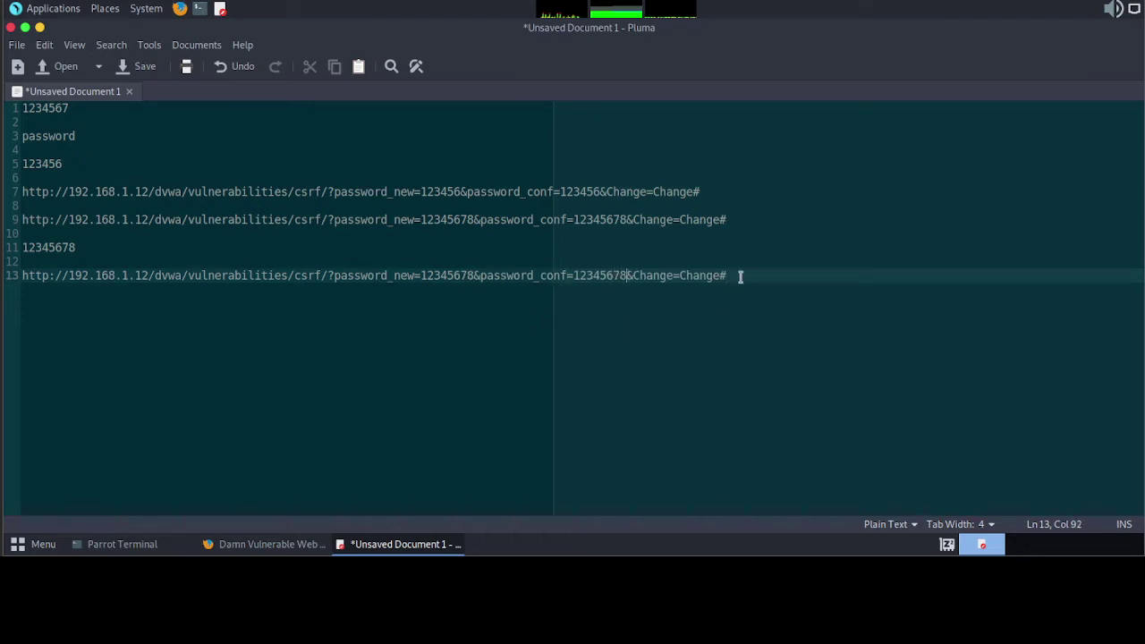
{"action": "left_click", "coordinate": [740, 276]}
{"action": "left_click", "coordinate": [23, 276], "text": "shift"}
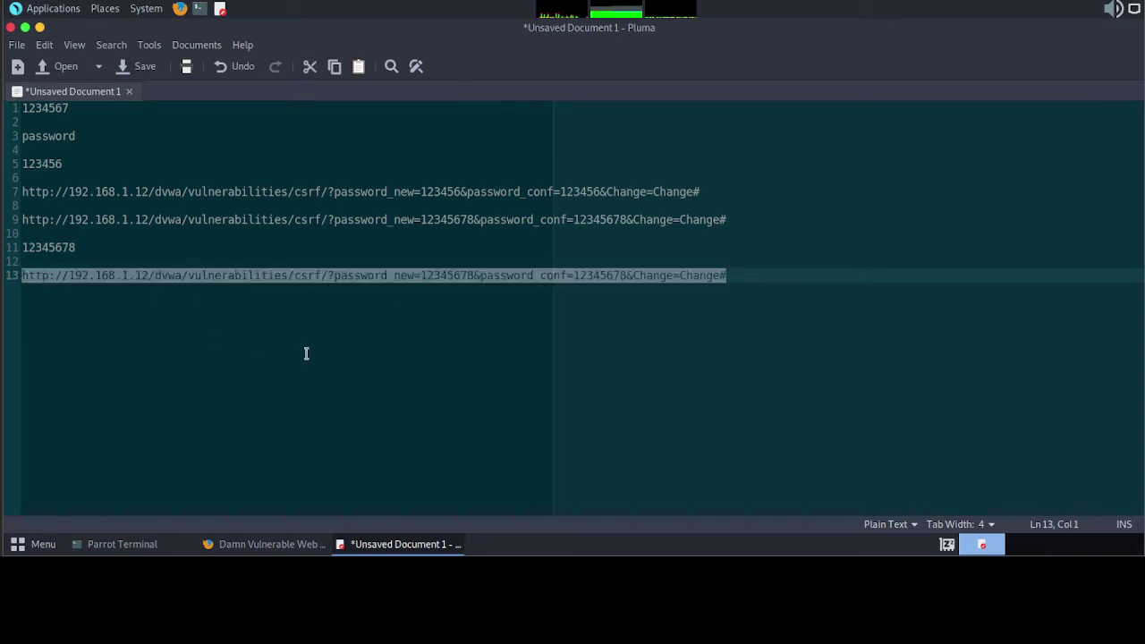
{"action": "key", "text": "alt+Tab"}
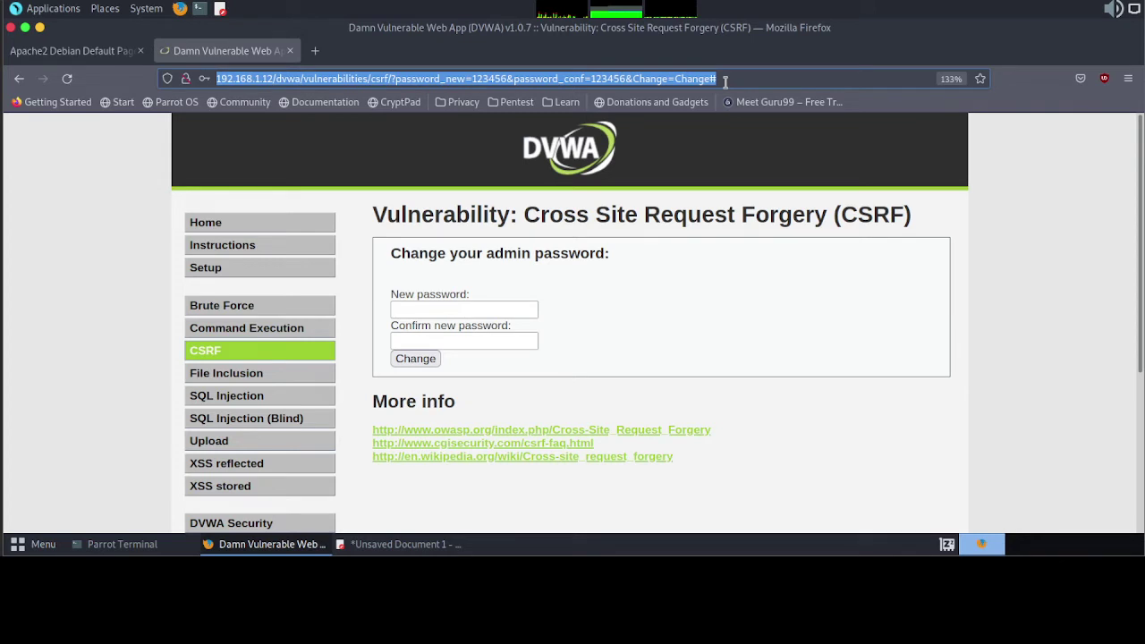
{"action": "key", "text": "ctrl+v"}
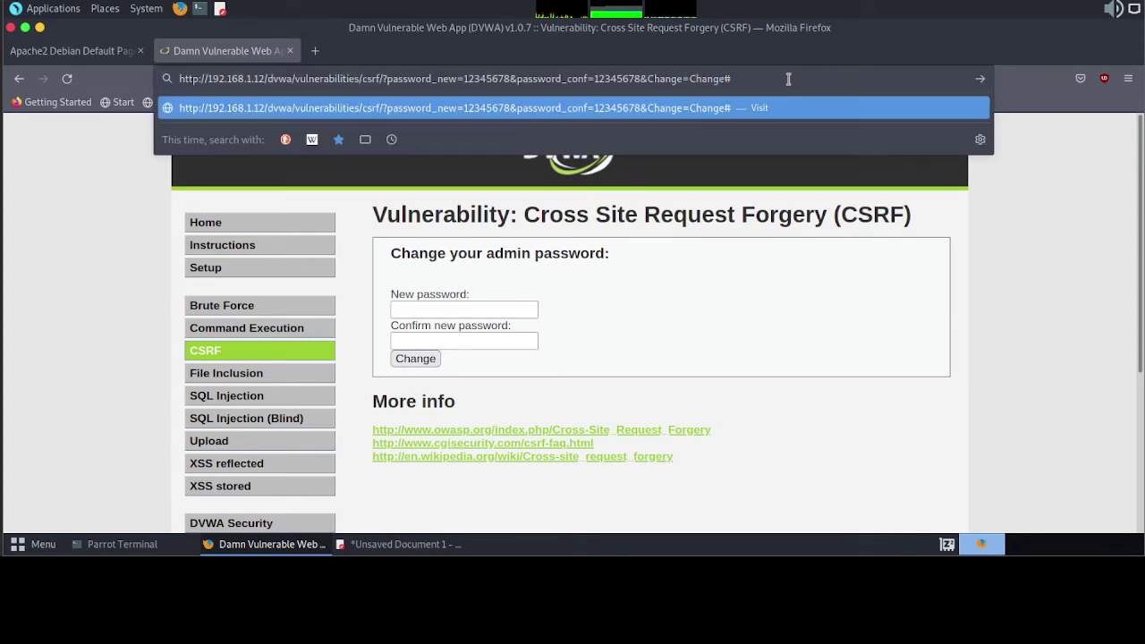
{"action": "key", "text": "Return"}
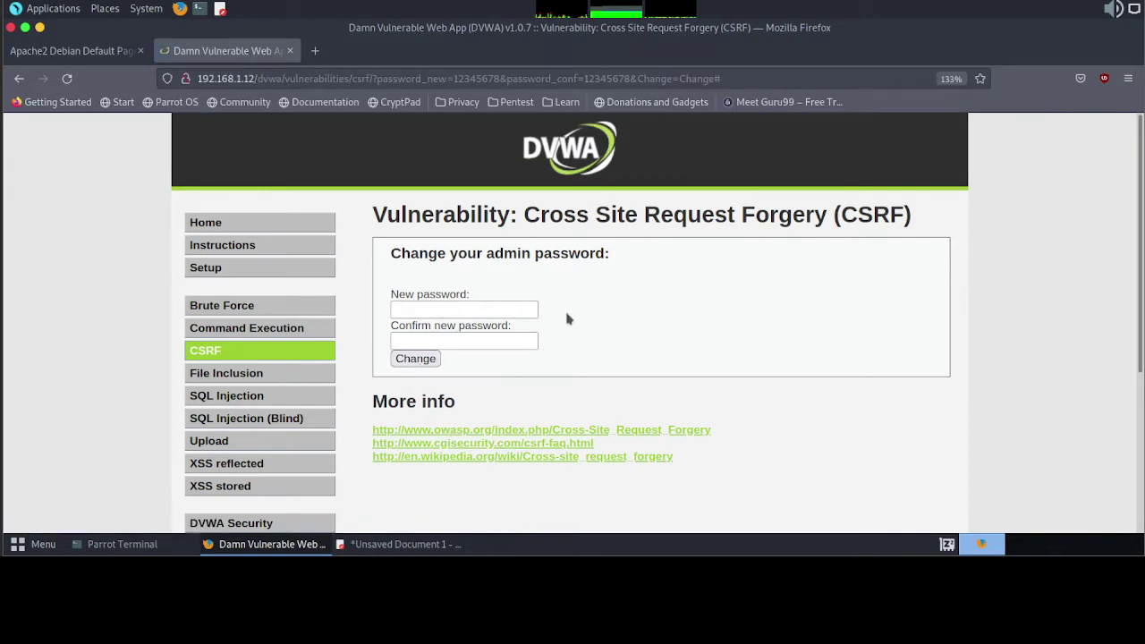
{"action": "scroll", "coordinate": [567, 319], "scroll_direction": "down", "scroll_amount": 3}
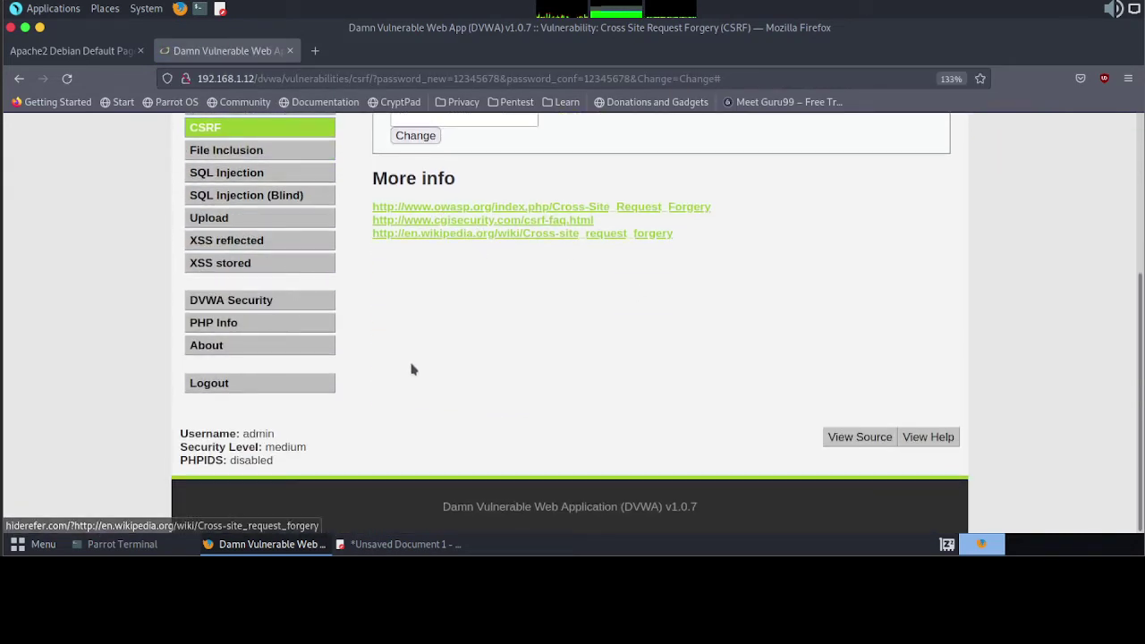
{"action": "left_click", "coordinate": [239, 386]}
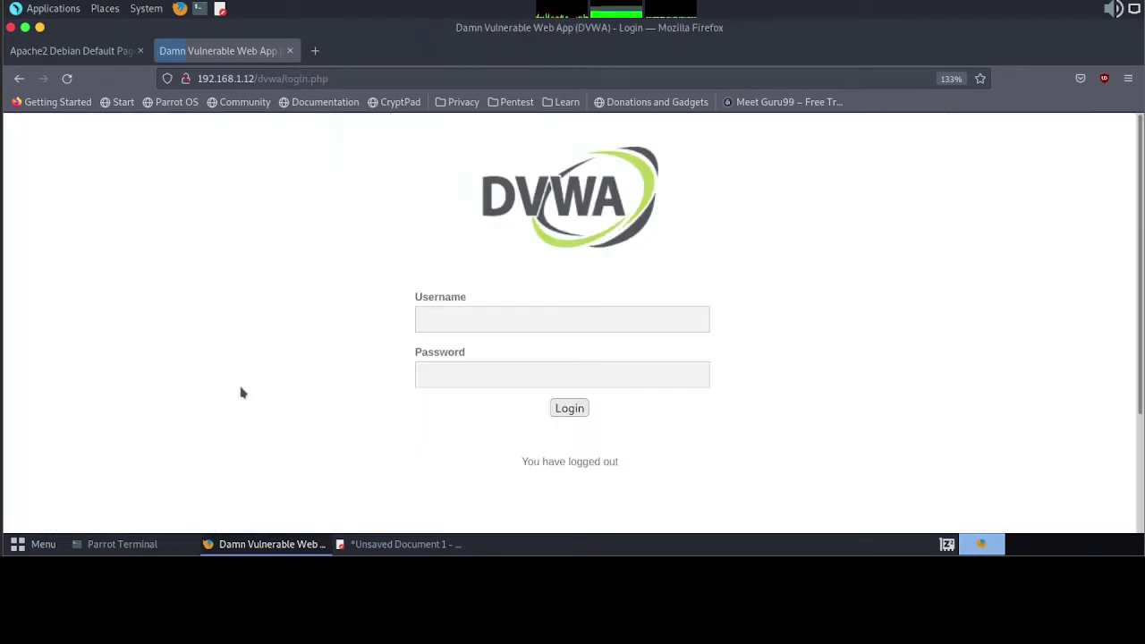
{"action": "left_click", "coordinate": [508, 319]}
{"action": "left_click", "coordinate": [493, 344]}
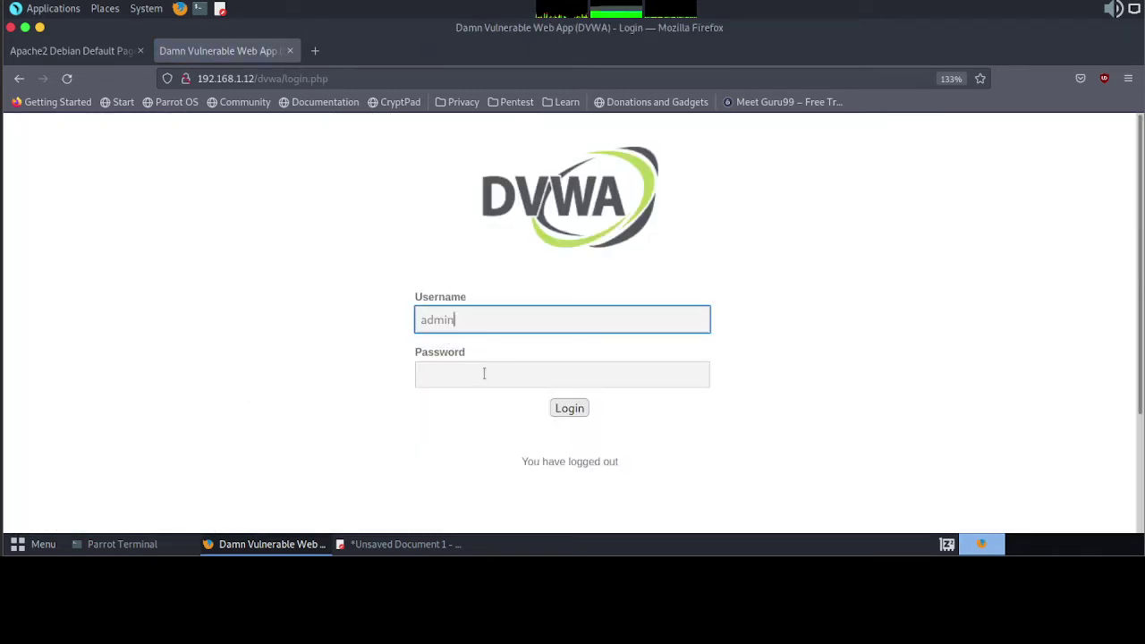
{"action": "key", "text": "alt+Tab"}
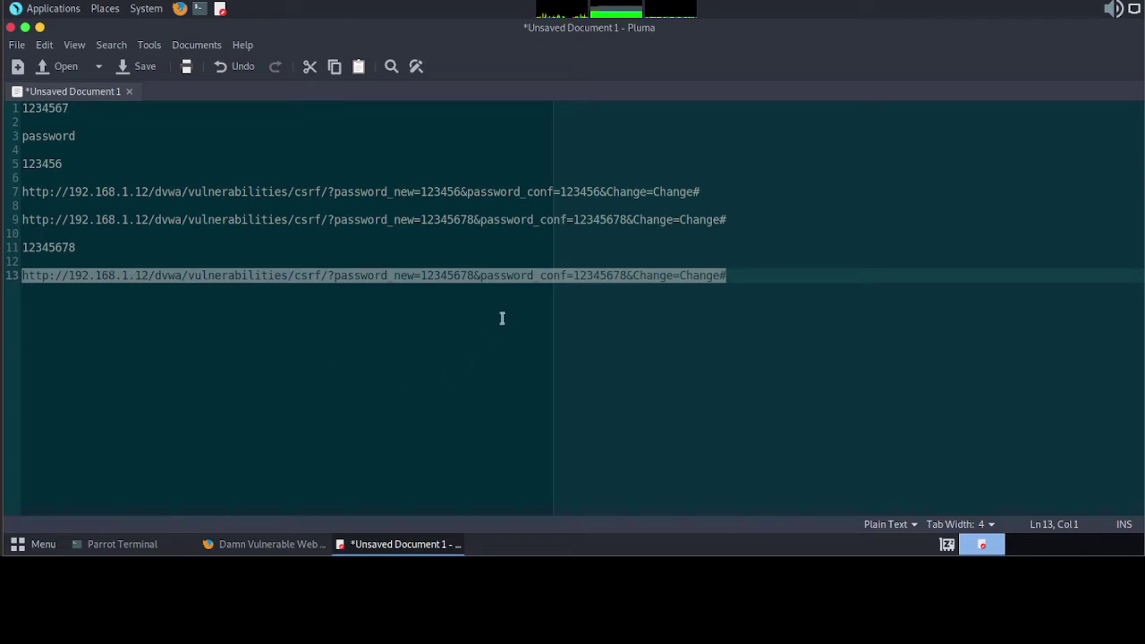
{"action": "left_click", "coordinate": [470, 278]}
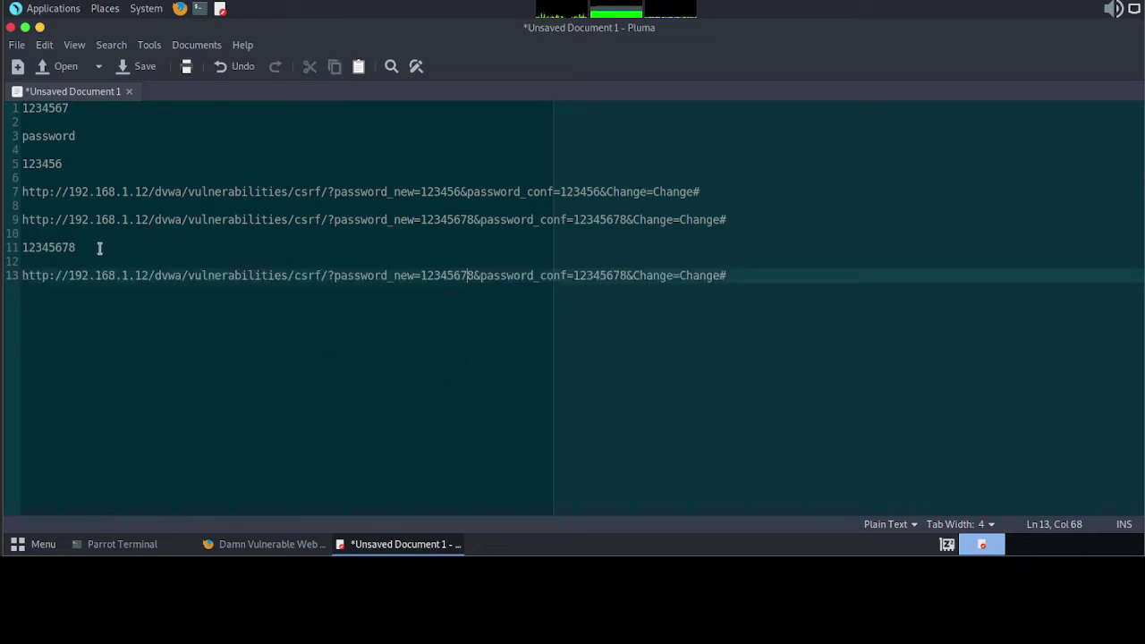
{"action": "left_click_drag", "start_coordinate": [96, 247], "coordinate": [20, 247]}
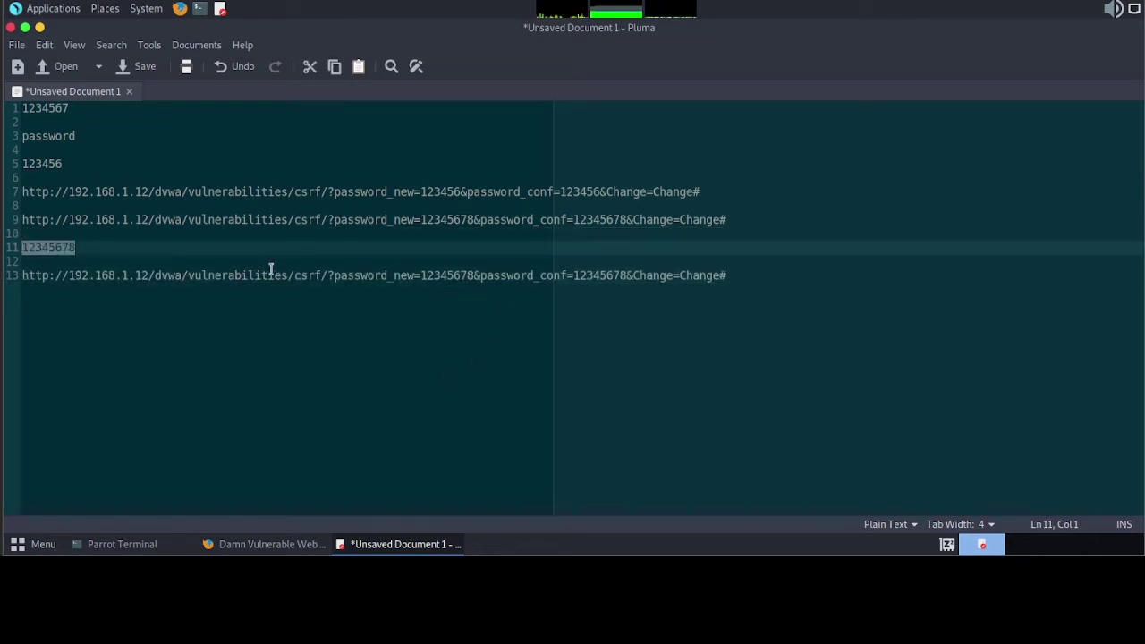
{"action": "key", "text": "alt+Tab"}
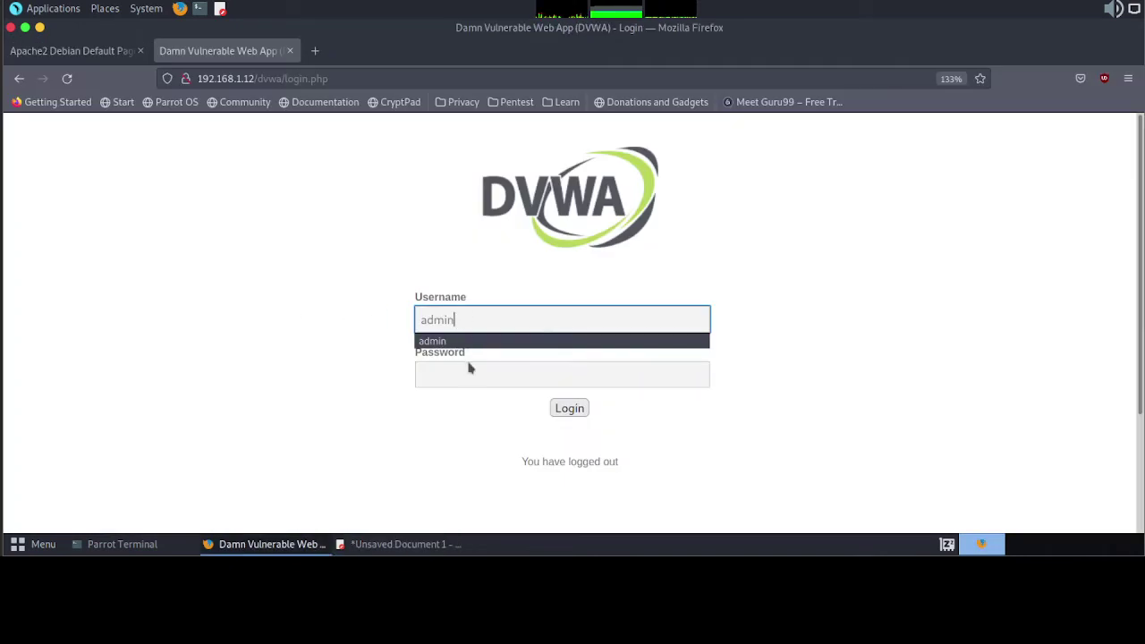
{"action": "left_click", "coordinate": [468, 368]}
{"action": "key", "text": "ctrl+v"}
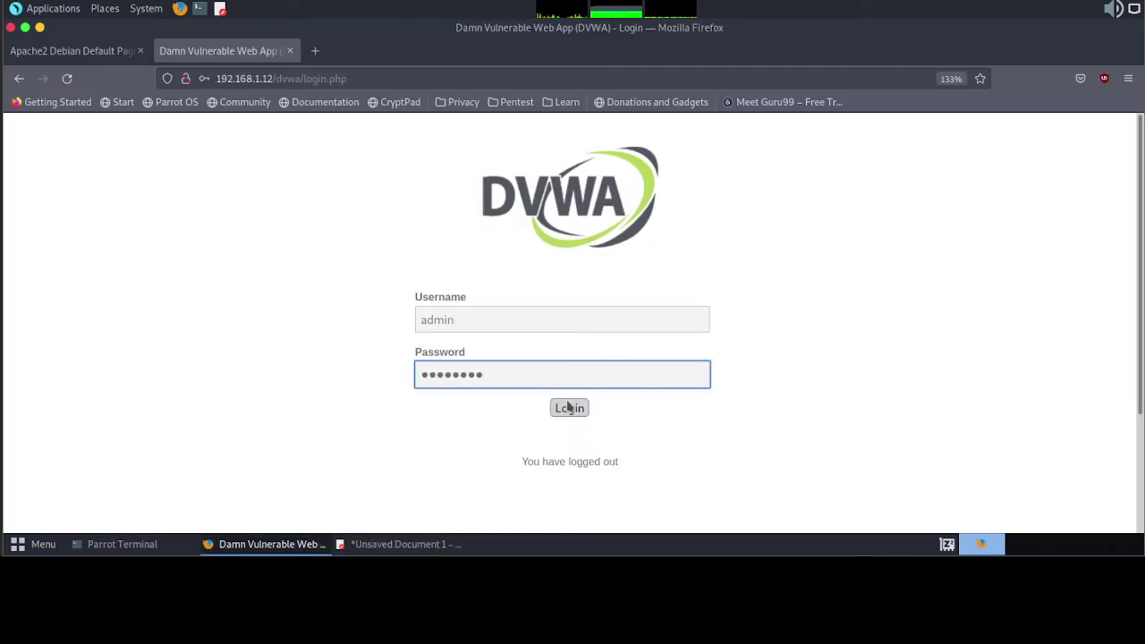
{"action": "left_click", "coordinate": [570, 409]}
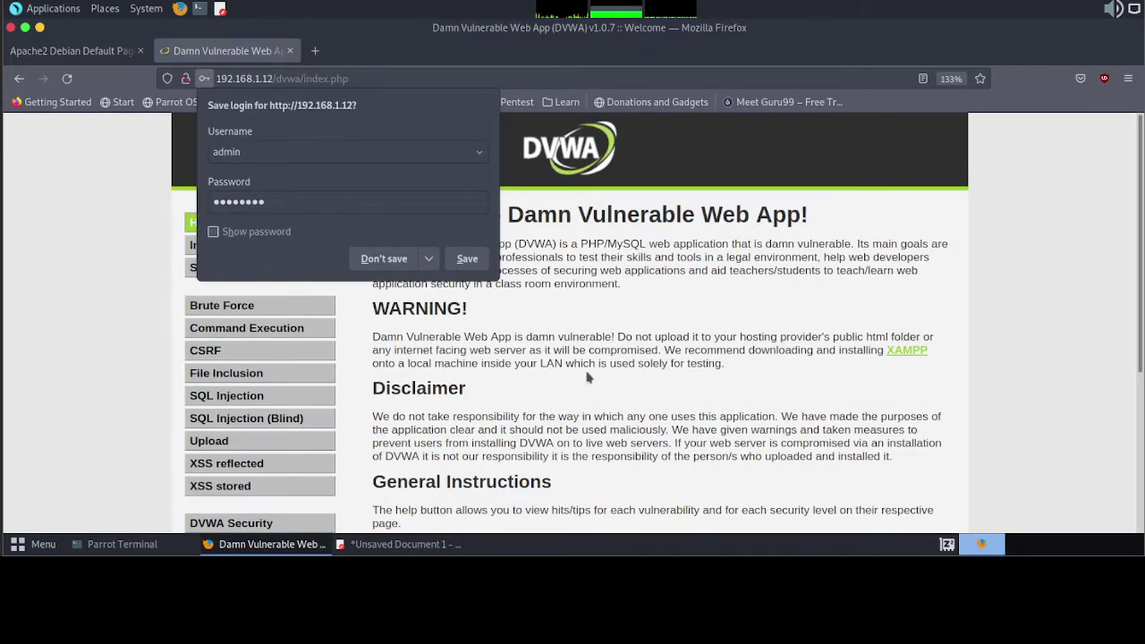
{"action": "left_click", "coordinate": [461, 359]}
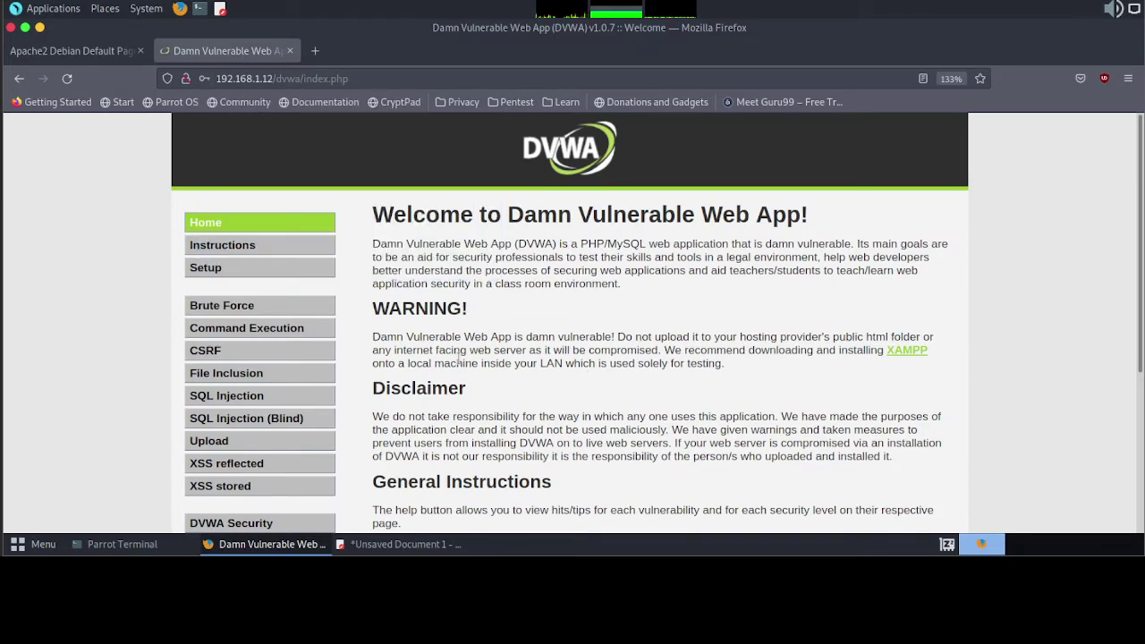
{"action": "key", "text": "alt+Tab"}
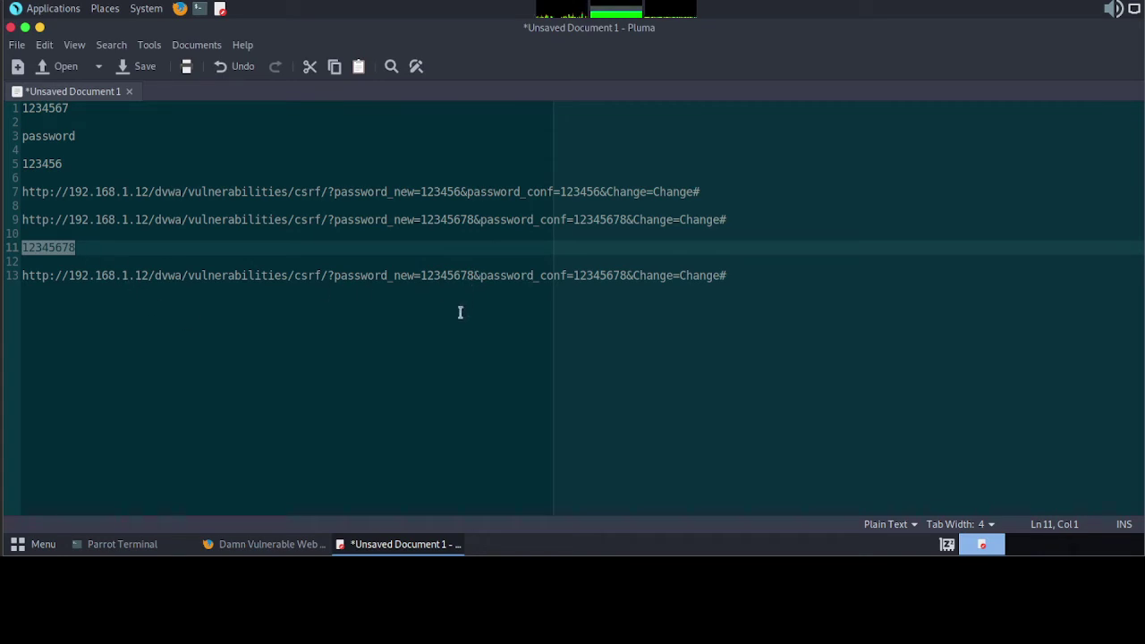
Step: Open DVWA's CSRF page and start typing a new password in the New password field
{"action": "key", "text": "alt+Tab"}
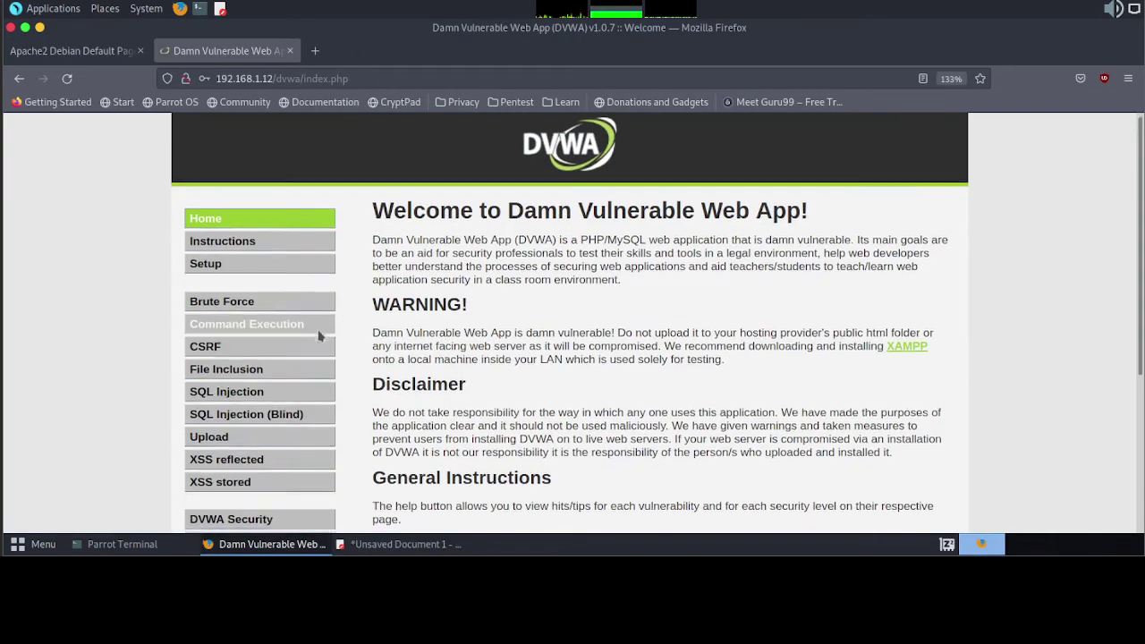
{"action": "scroll", "coordinate": [268, 376], "scroll_direction": "down", "scroll_amount": 5}
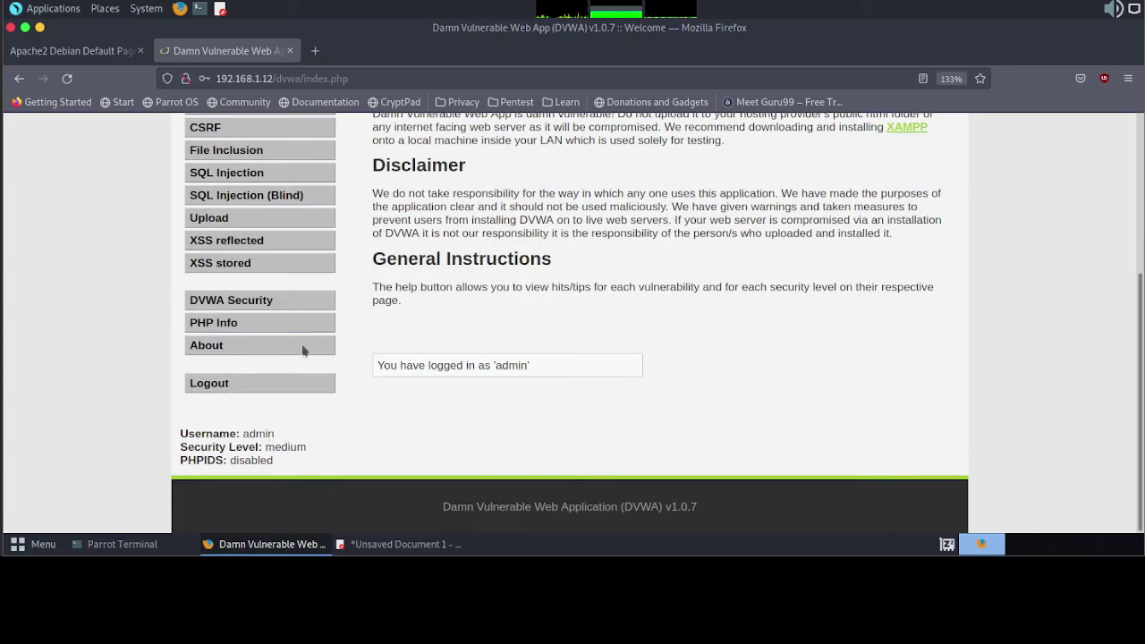
{"action": "scroll", "coordinate": [234, 261], "scroll_direction": "up", "scroll_amount": 3}
{"action": "scroll", "coordinate": [234, 263], "scroll_direction": "up", "scroll_amount": 1}
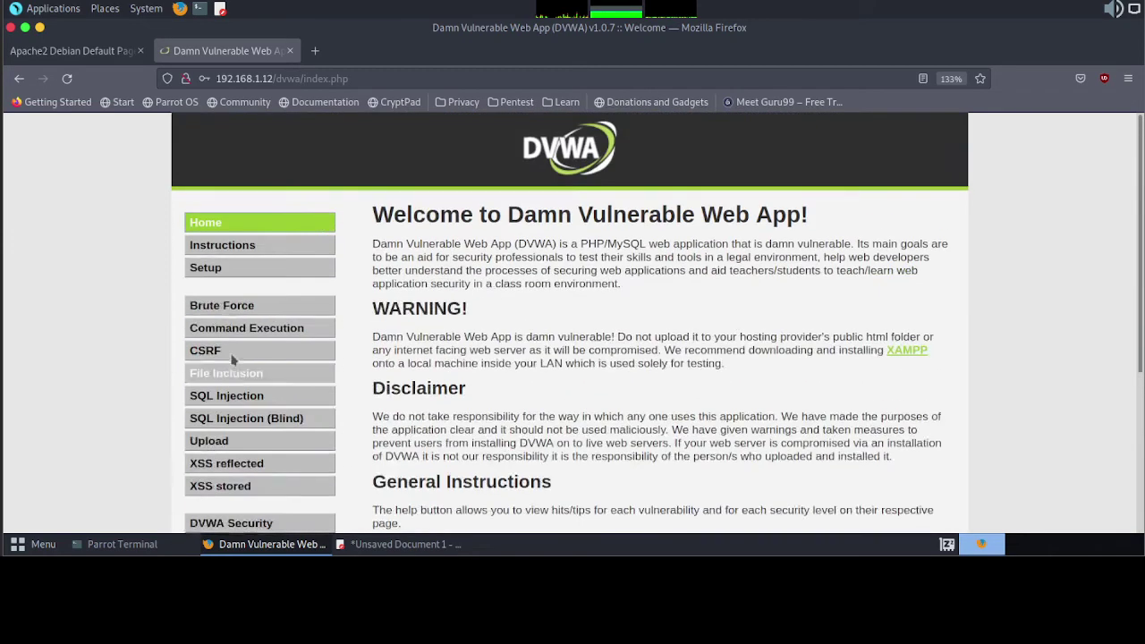
{"action": "left_click", "coordinate": [226, 351]}
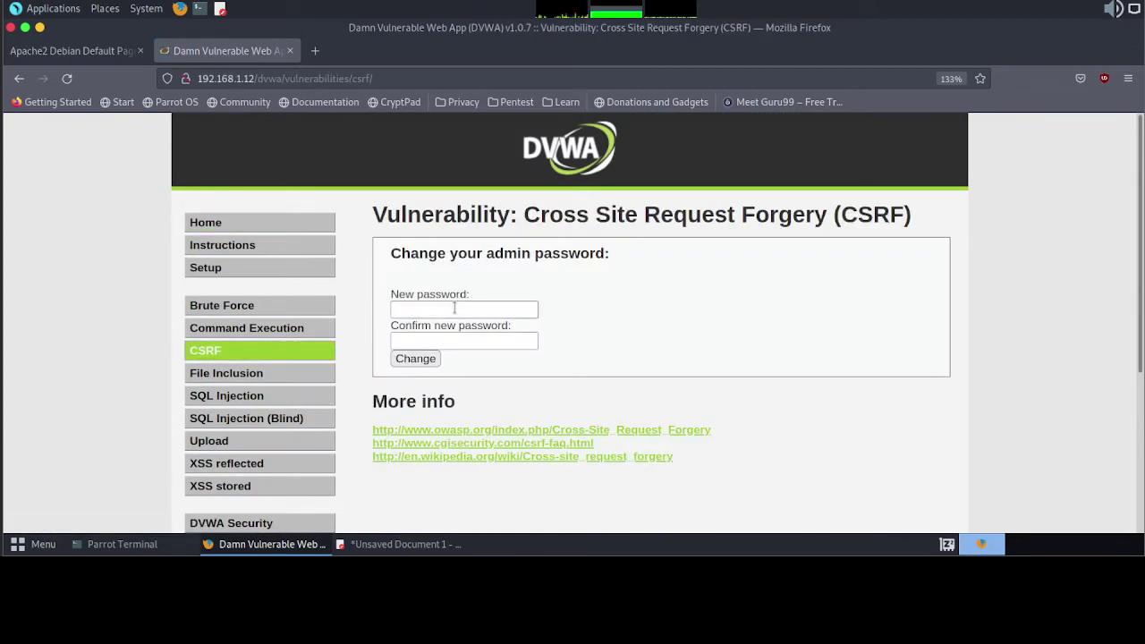
{"action": "left_click", "coordinate": [454, 308]}
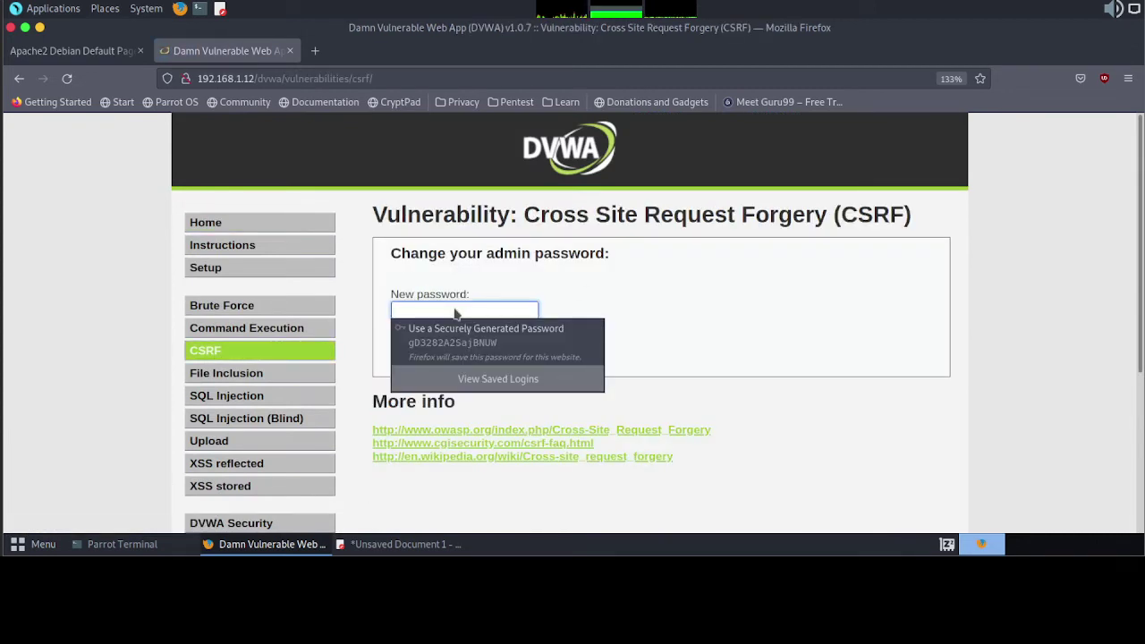
{"action": "type", "text": "p"}
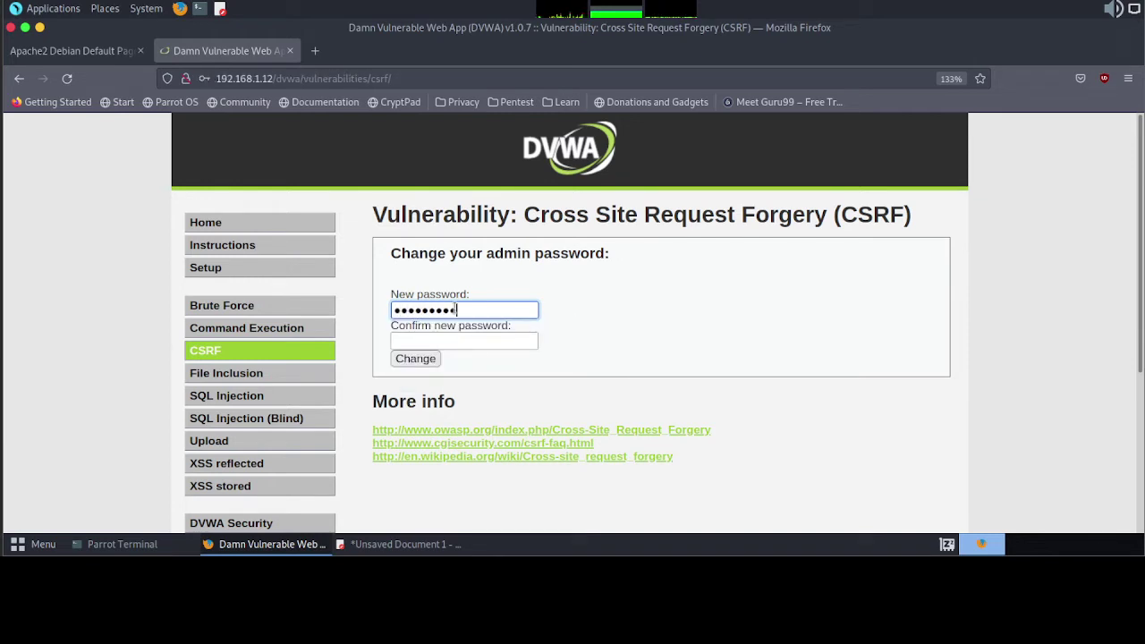
{"action": "key", "text": "alt+Tab"}
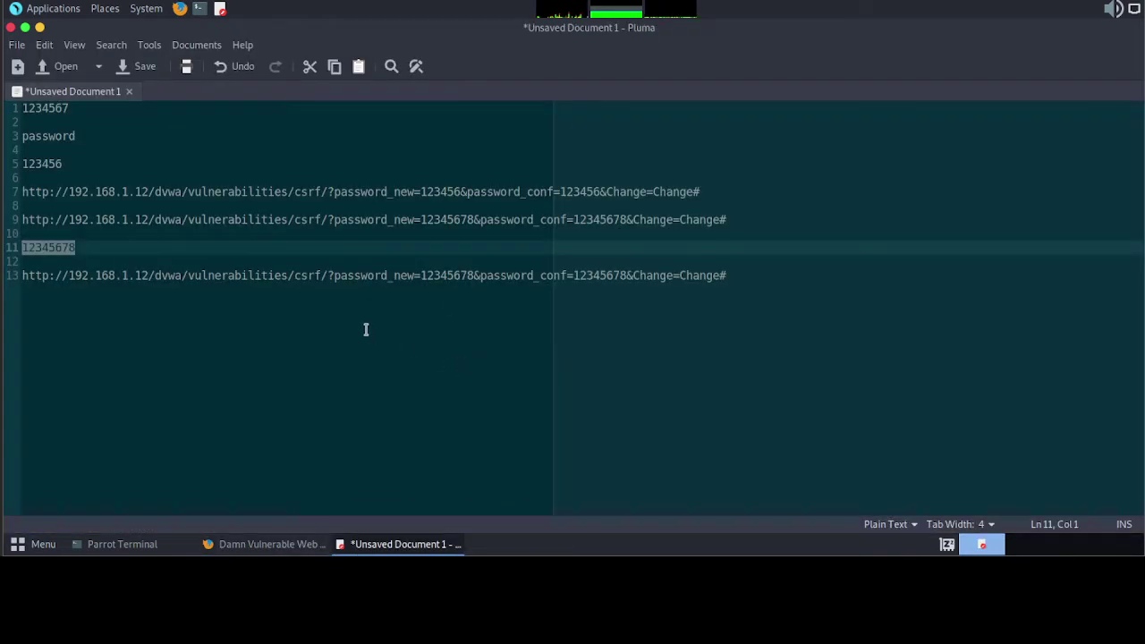
{"action": "left_click", "coordinate": [754, 276]}
{"action": "key", "text": "Return"}
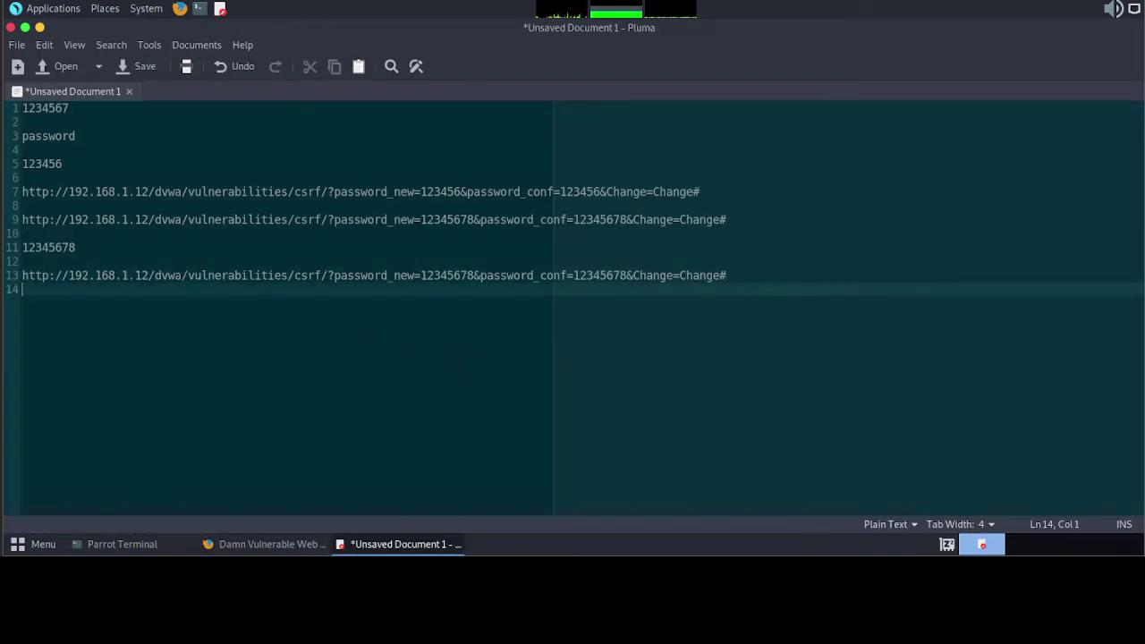
{"action": "key", "text": "Return"}
{"action": "type", "text": "111"}
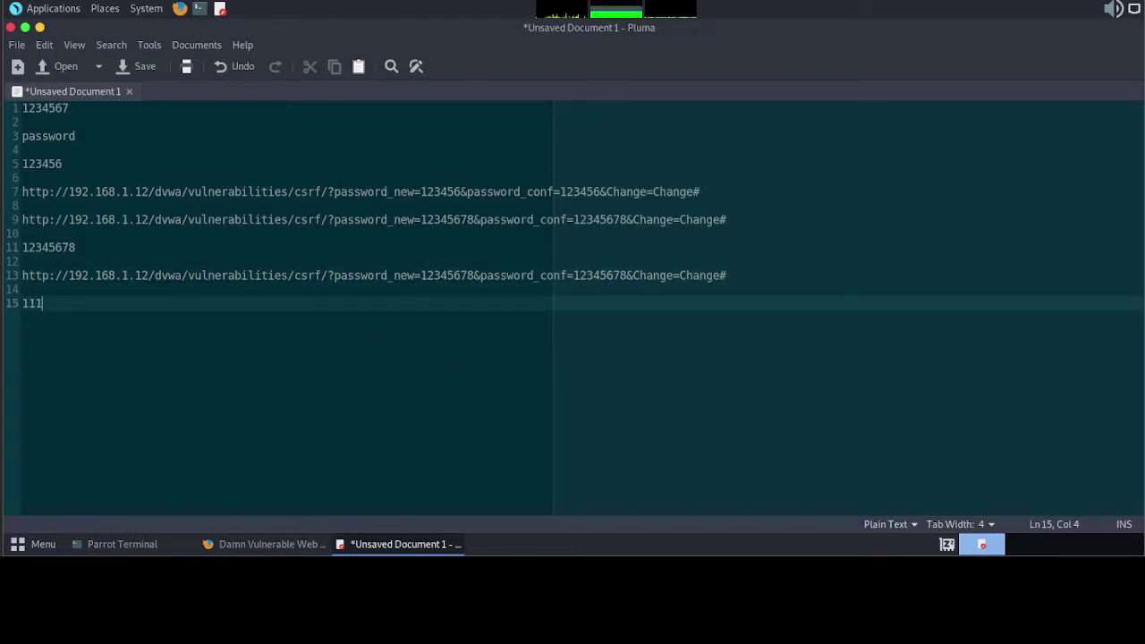
{"action": "type", "text": "222333"}
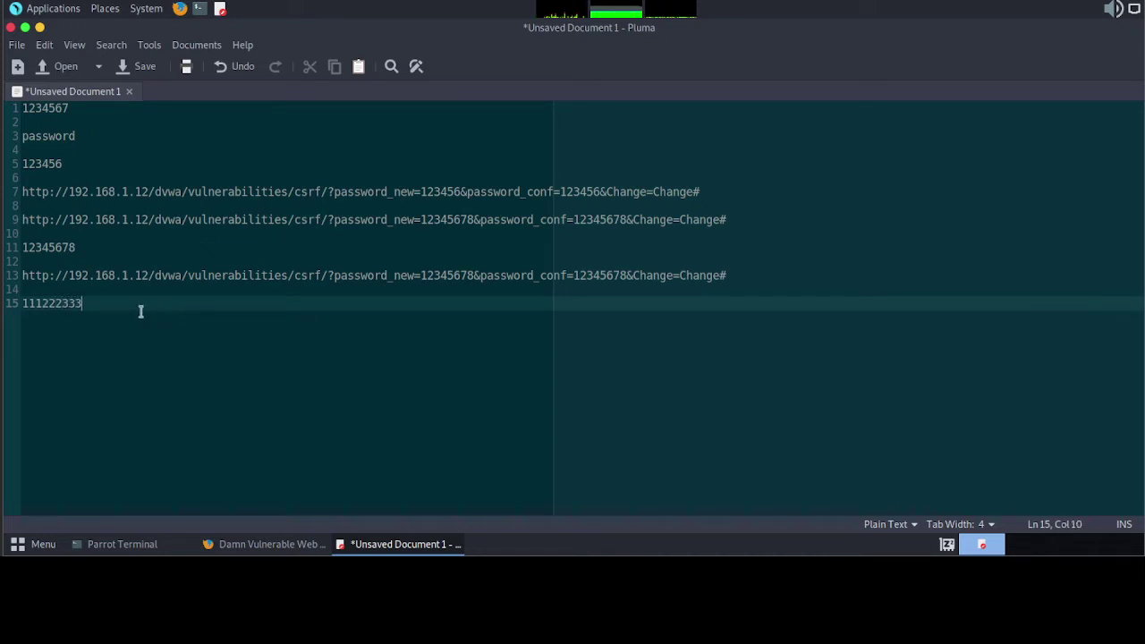
{"action": "key", "text": "shift+Home"}
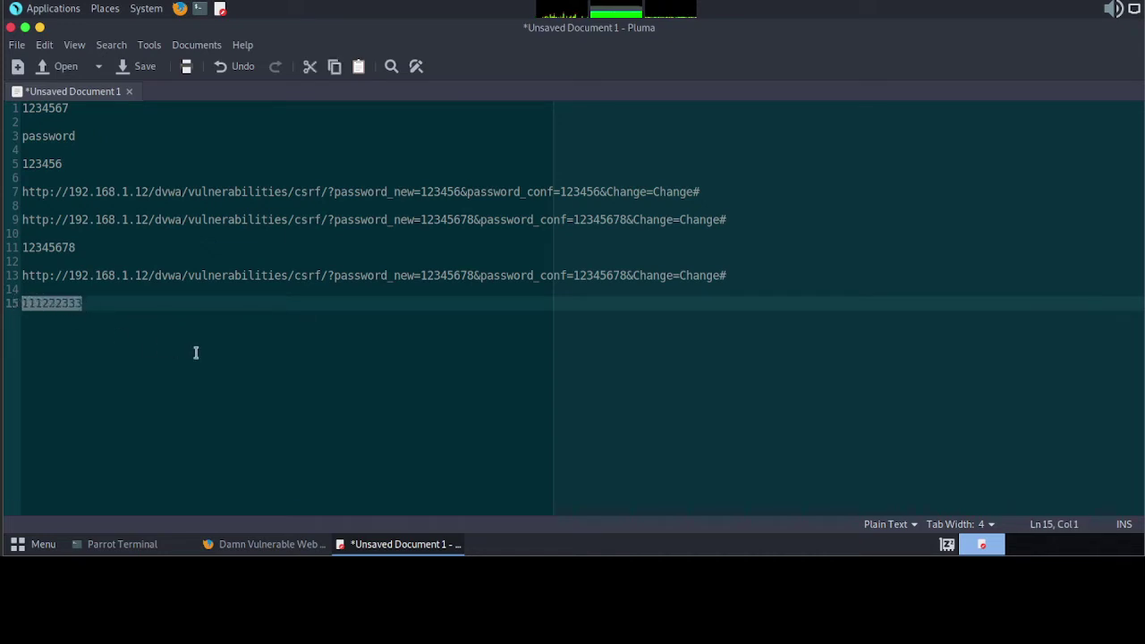
{"action": "key", "text": "alt+Tab"}
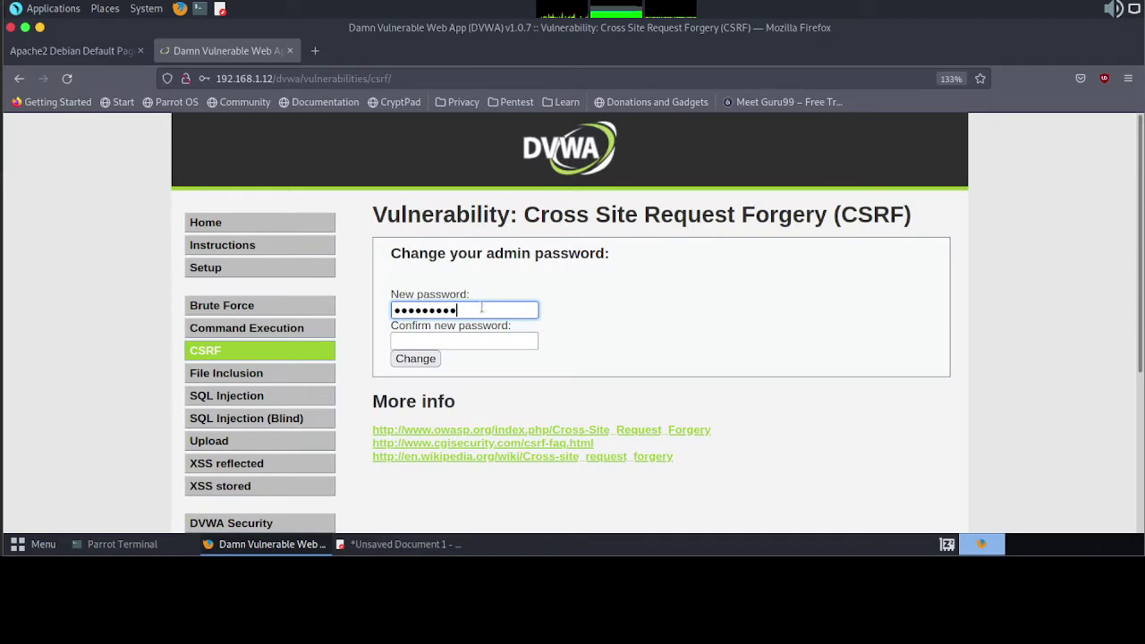
Step: Submit the CSRF form with the copied password in both fields, then grab the request URL
{"action": "left_click_drag", "start_coordinate": [483, 308], "coordinate": [368, 307]}
{"action": "key", "text": "ctrl+v"}
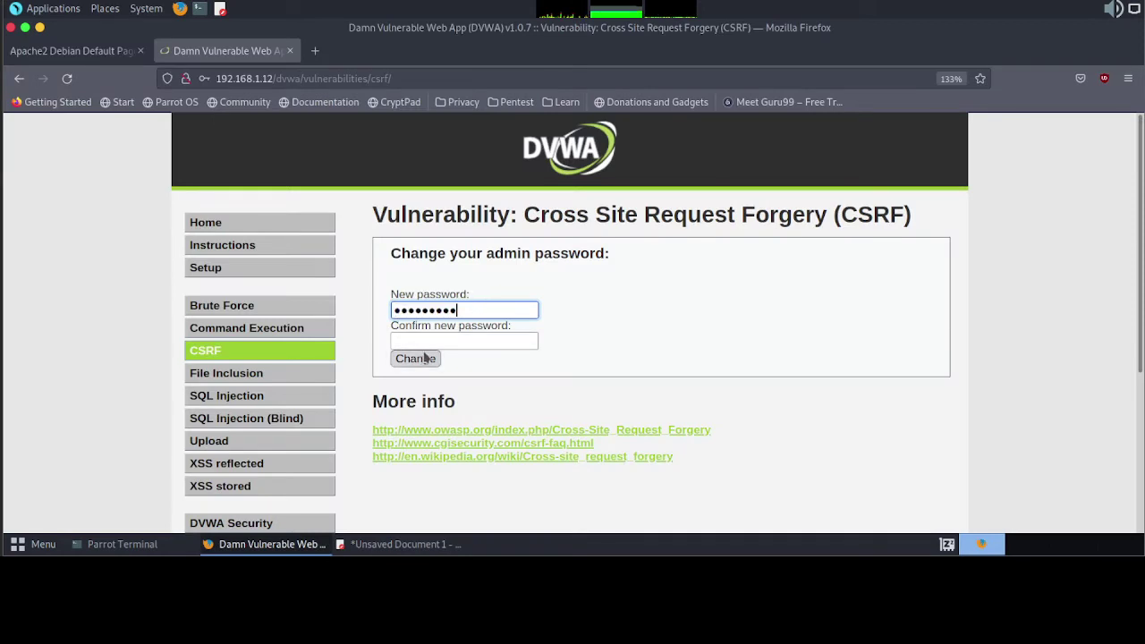
{"action": "left_click", "coordinate": [424, 339]}
{"action": "key", "text": "ctrl+v"}
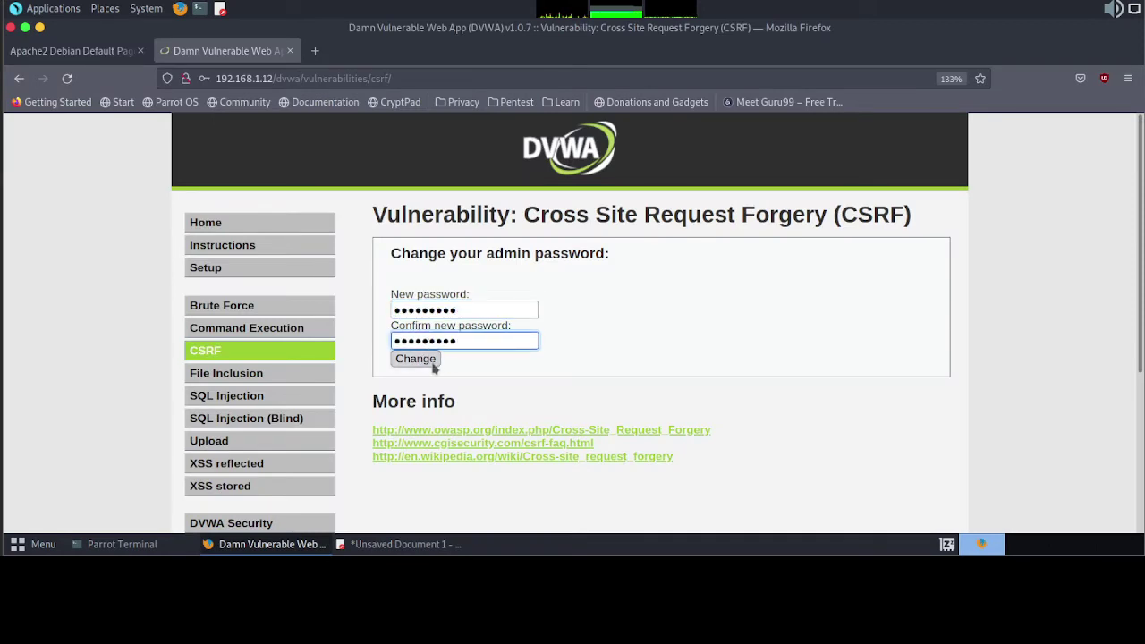
{"action": "left_click", "coordinate": [438, 362]}
{"action": "left_click", "coordinate": [620, 329]}
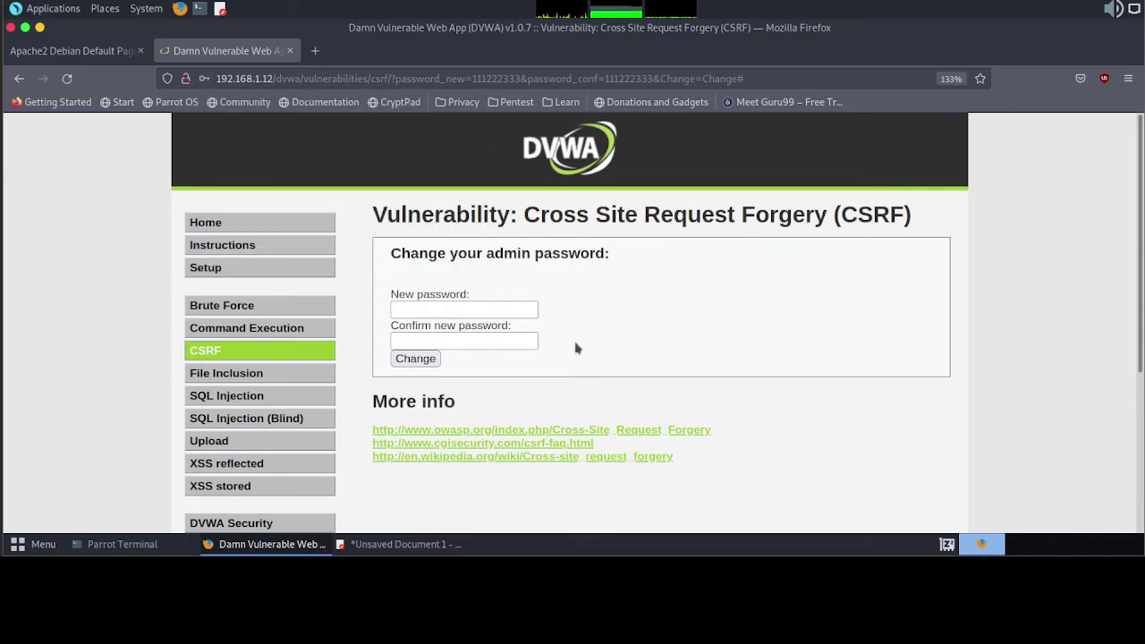
{"action": "left_click", "coordinate": [754, 78]}
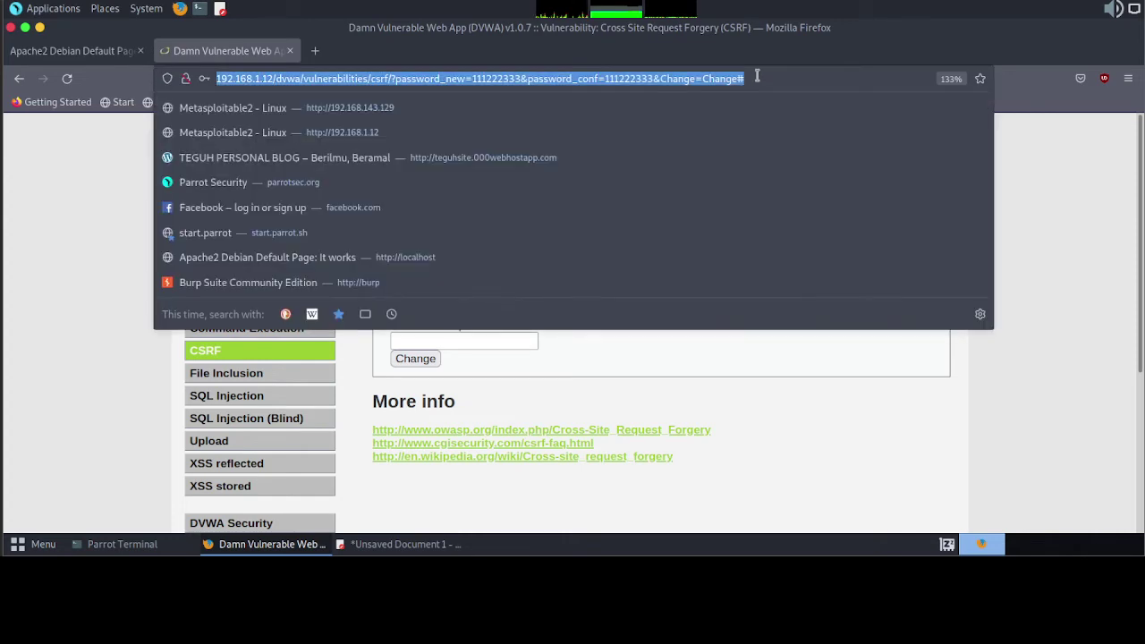
{"action": "key", "text": "alt+Tab"}
{"action": "left_click", "coordinate": [288, 299]}
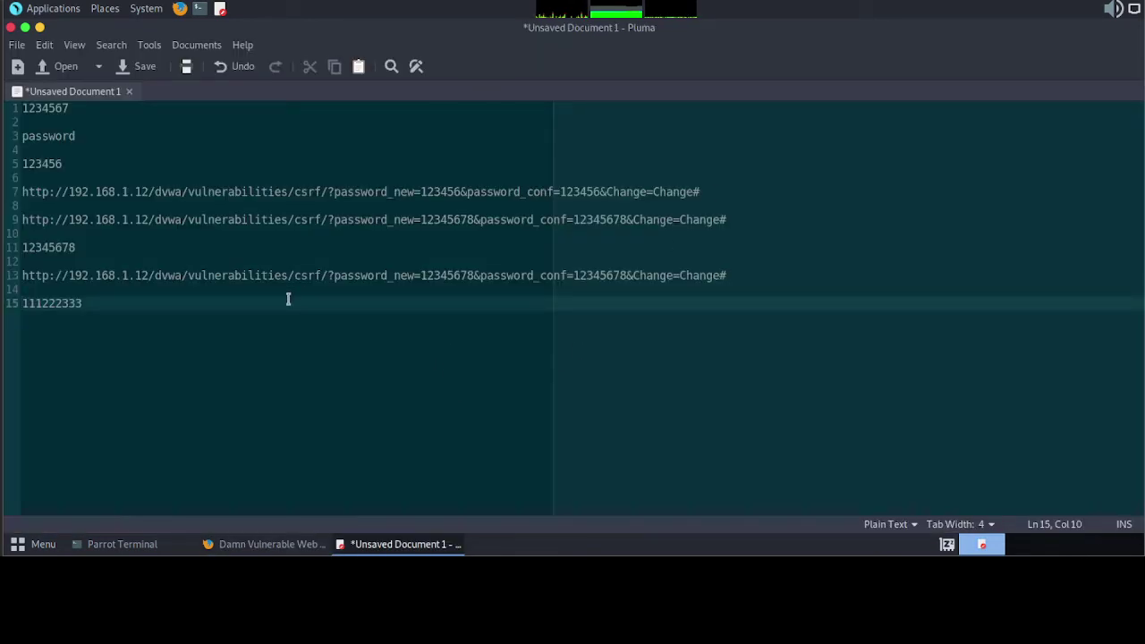
{"action": "key", "text": "Return"}
{"action": "key", "text": "Return"}
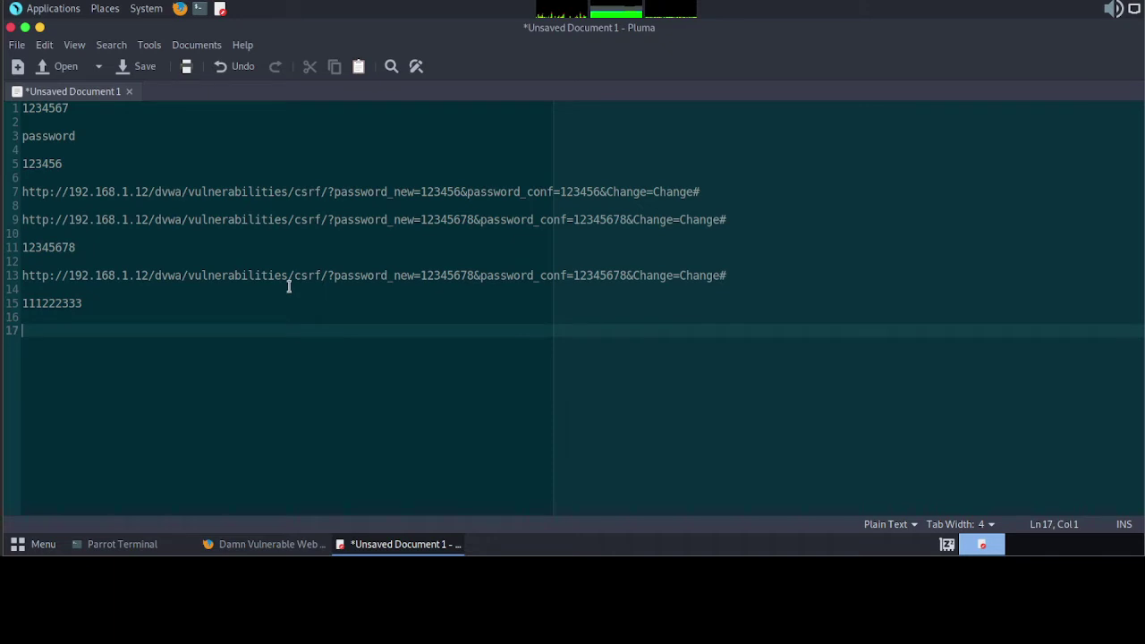
{"action": "key", "text": "ctrl+v"}
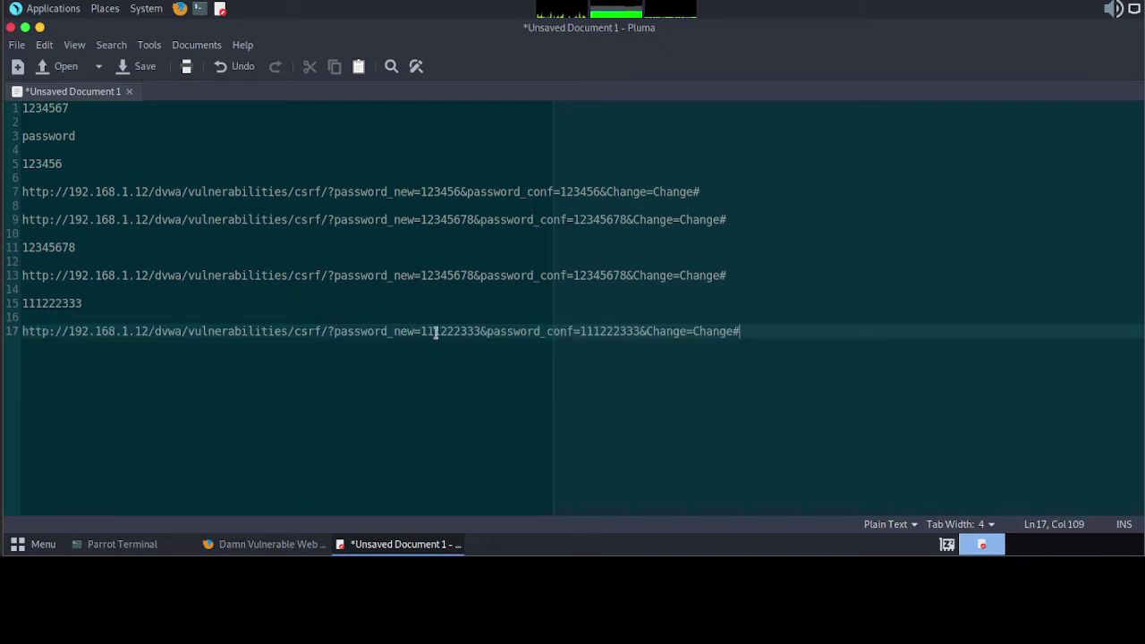
{"action": "left_click", "coordinate": [439, 331]}
{"action": "key", "text": "BackSpace"}
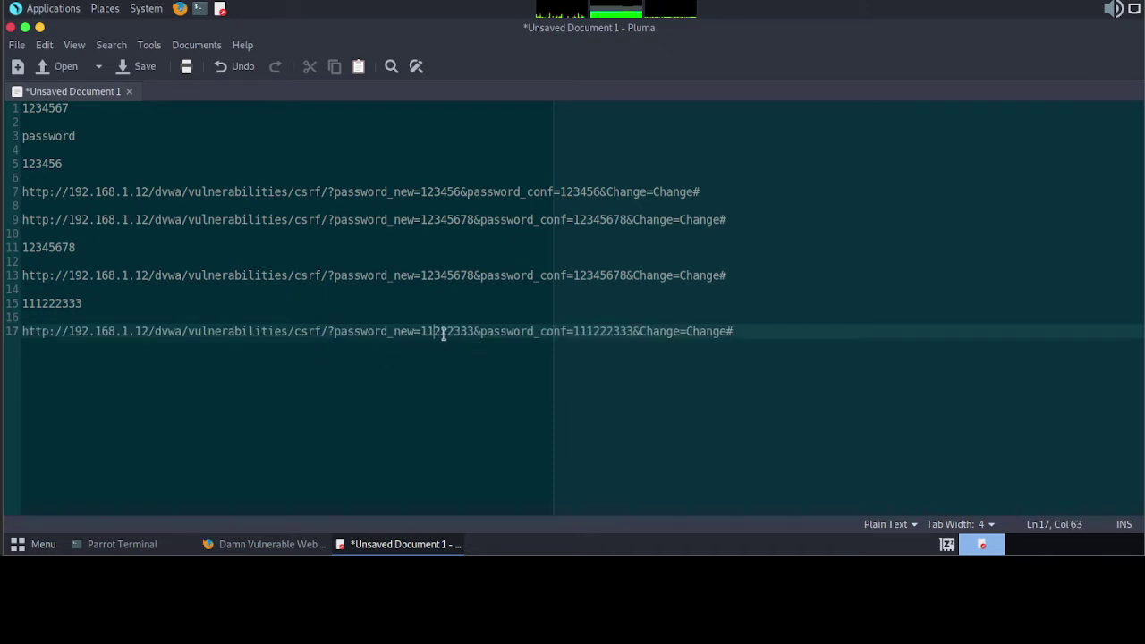
{"action": "key", "text": "Right"}
{"action": "key", "text": "Right"}
{"action": "key", "text": "Delete"}
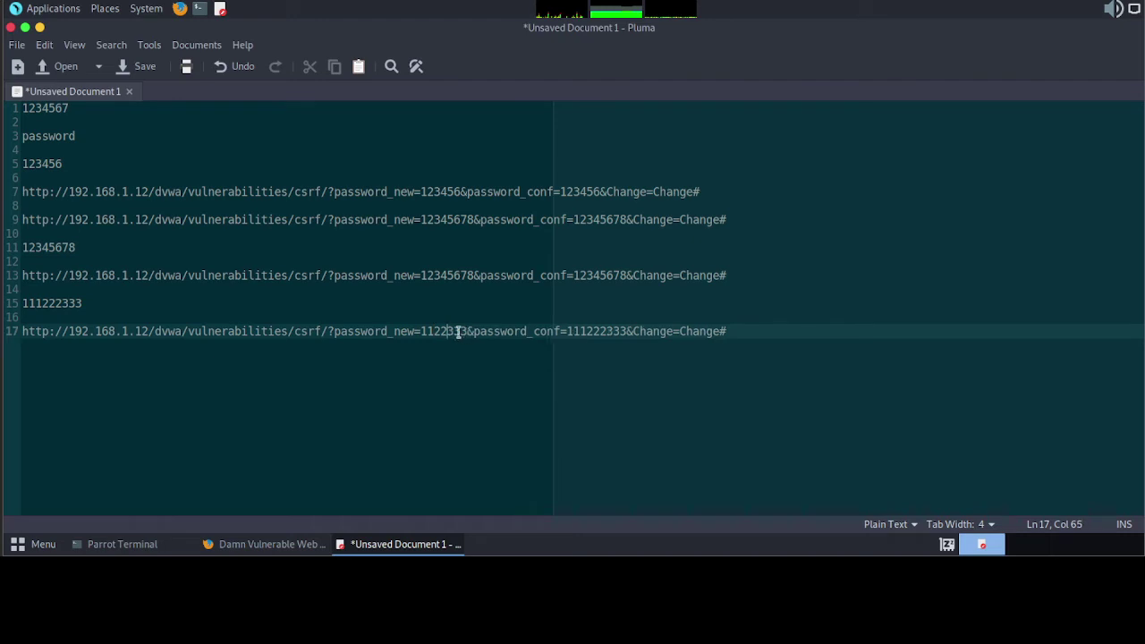
{"action": "key", "text": "Right"}
{"action": "key", "text": "Delete"}
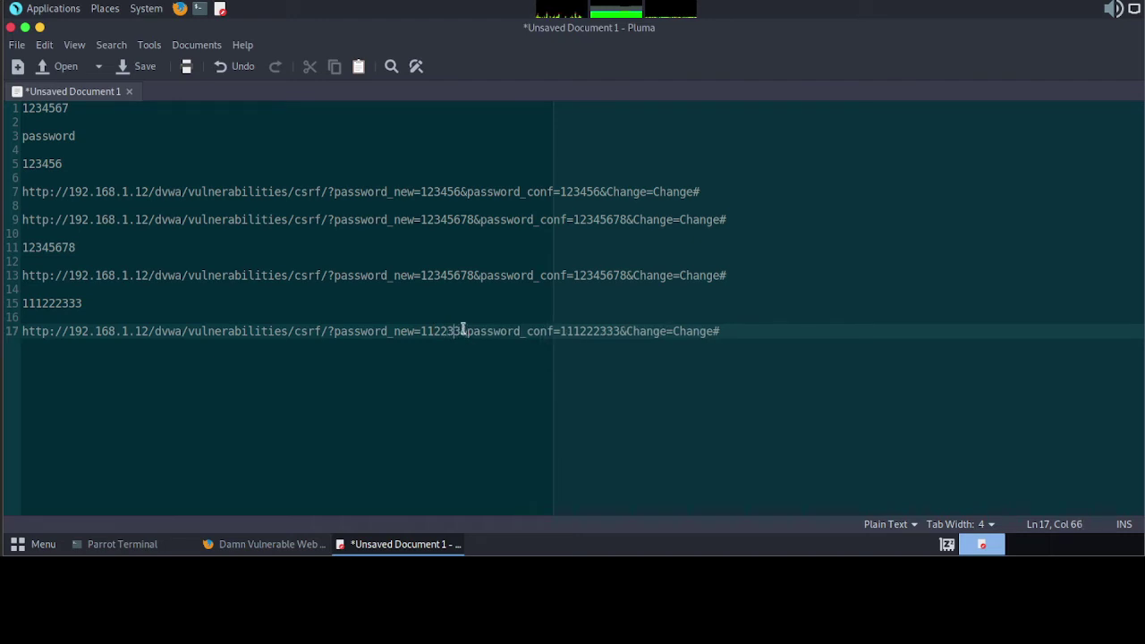
{"action": "key", "text": "Right"}
{"action": "type", "text": "4"}
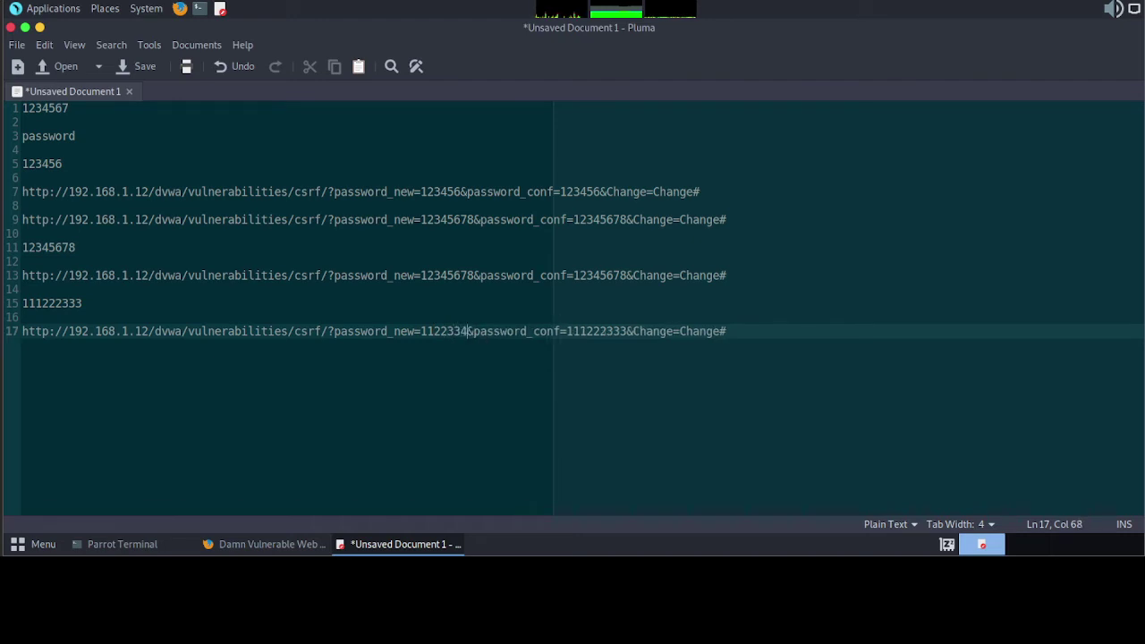
{"action": "type", "text": "4"}
{"action": "left_click_drag", "start_coordinate": [471, 330], "coordinate": [421, 330]}
{"action": "key", "text": "ctrl+c"}
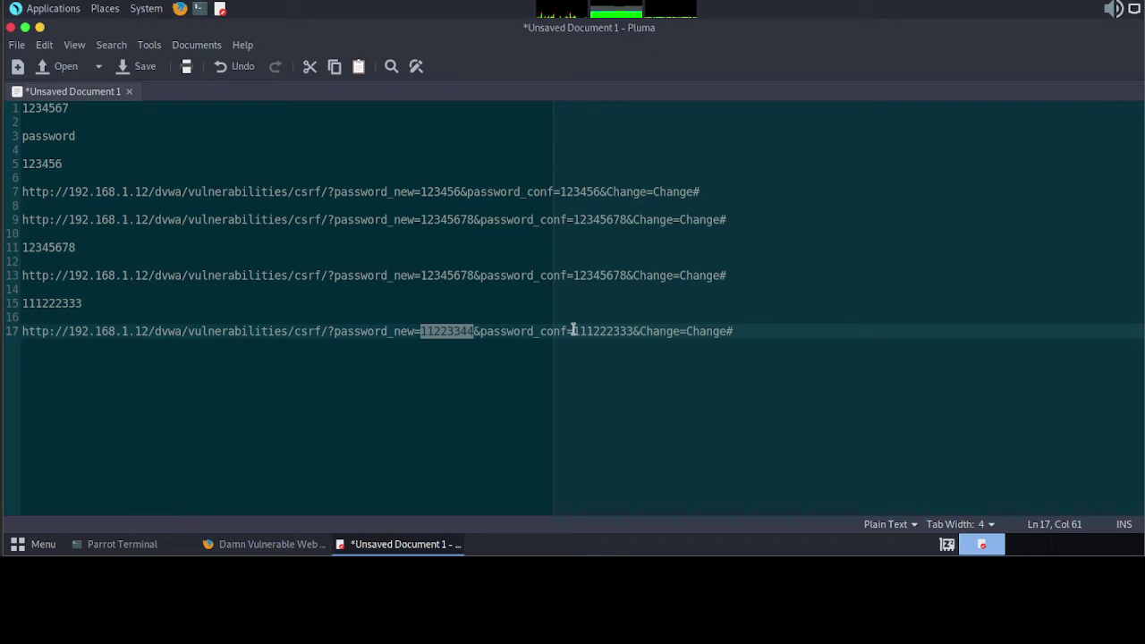
{"action": "left_click_drag", "start_coordinate": [574, 330], "coordinate": [634, 330]}
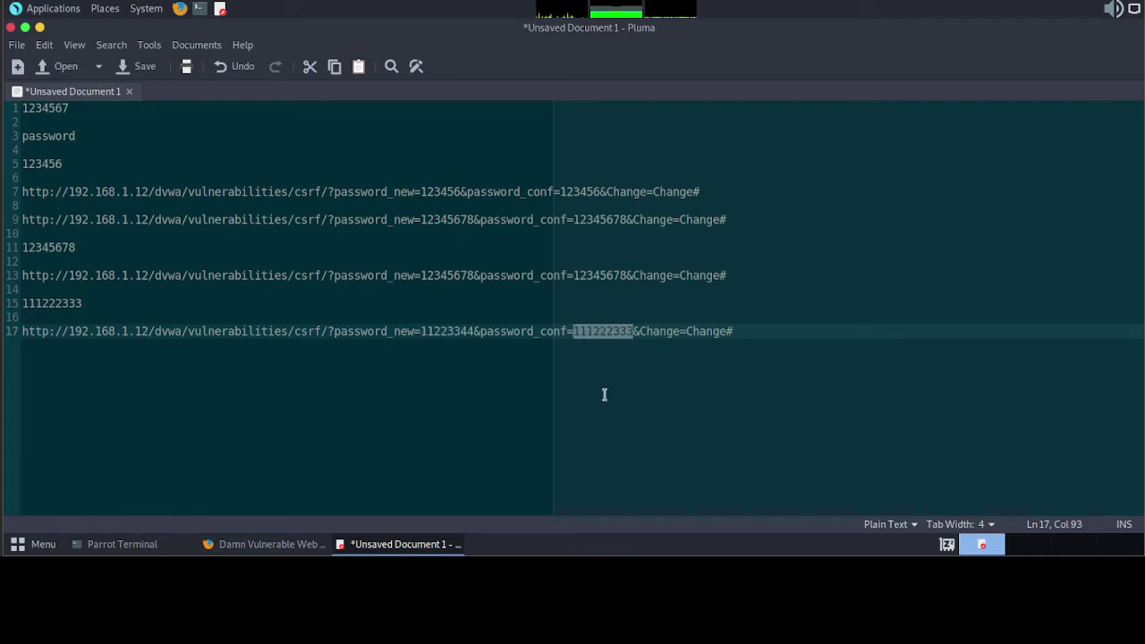
{"action": "key", "text": "ctrl+v"}
{"action": "left_click", "coordinate": [733, 331]}
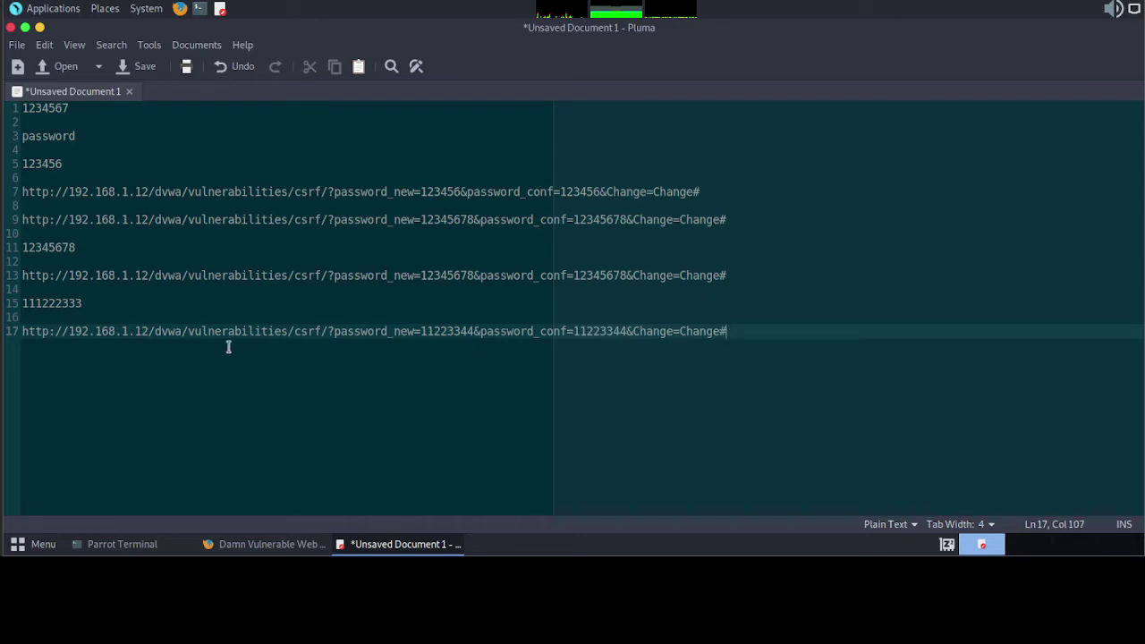
{"action": "key", "text": "shift+Home"}
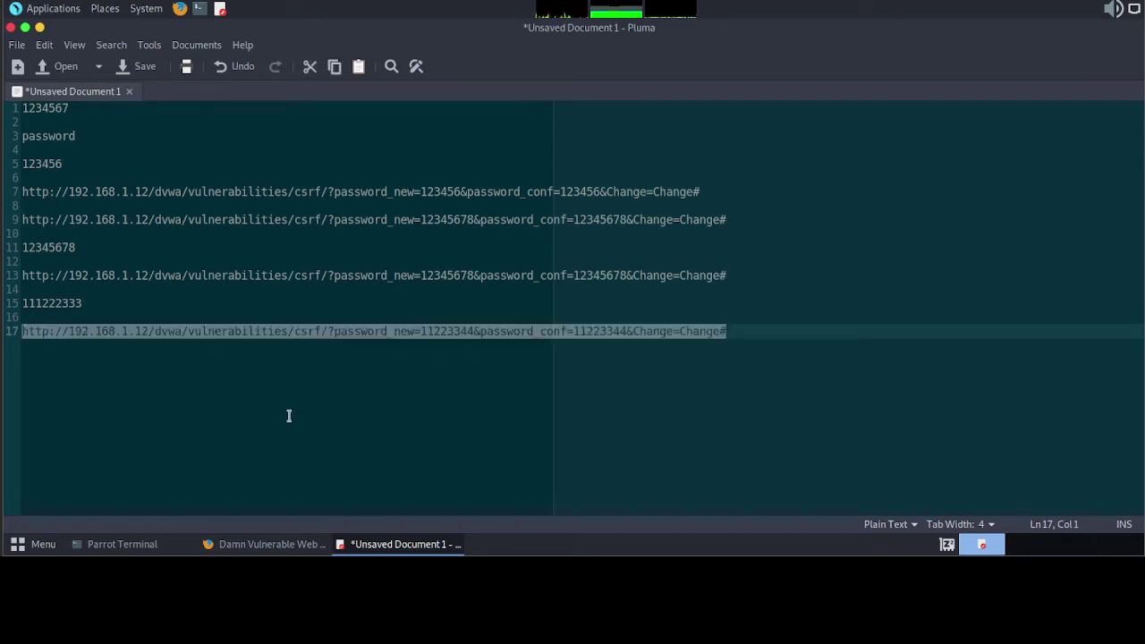
{"action": "key", "text": "alt+Tab"}
{"action": "left_click", "coordinate": [804, 77]}
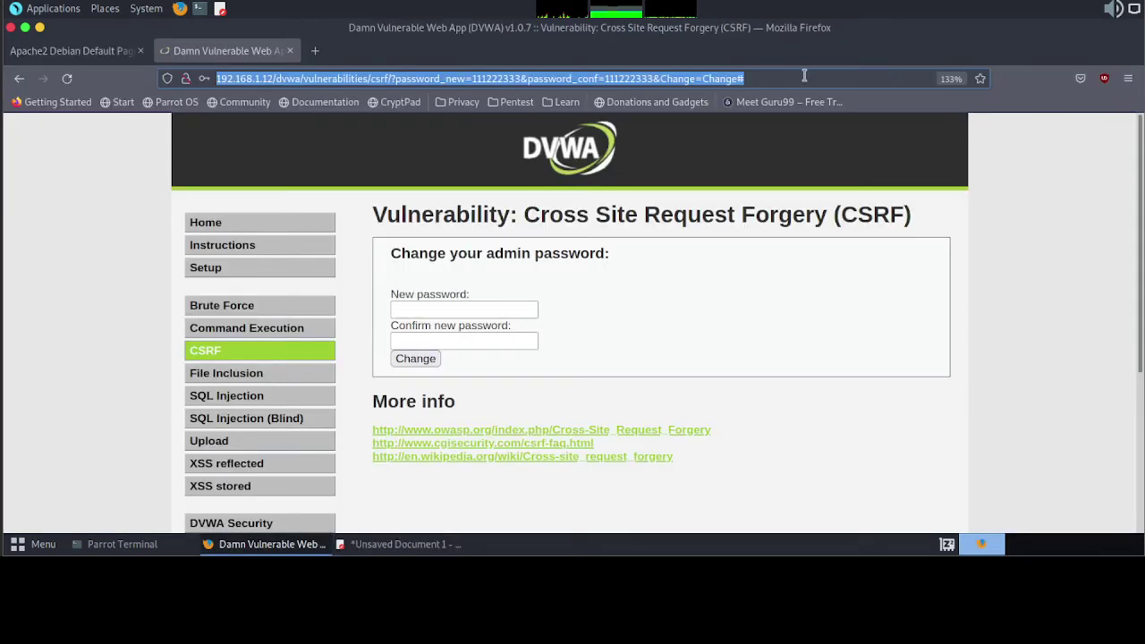
{"action": "key", "text": "ctrl+v"}
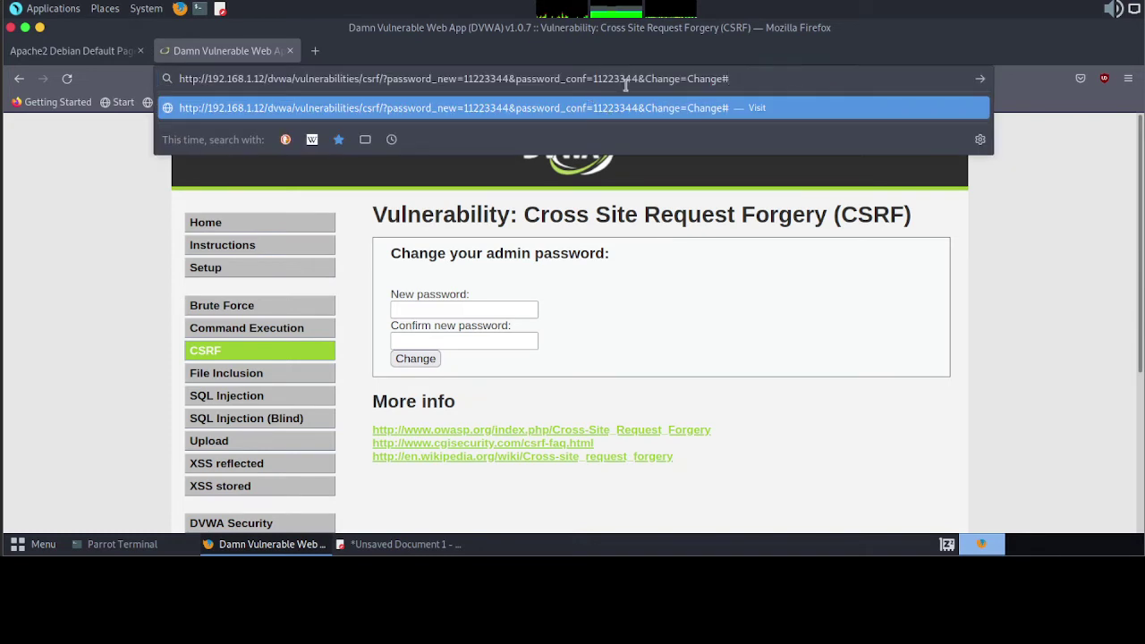
{"action": "key", "text": "Return"}
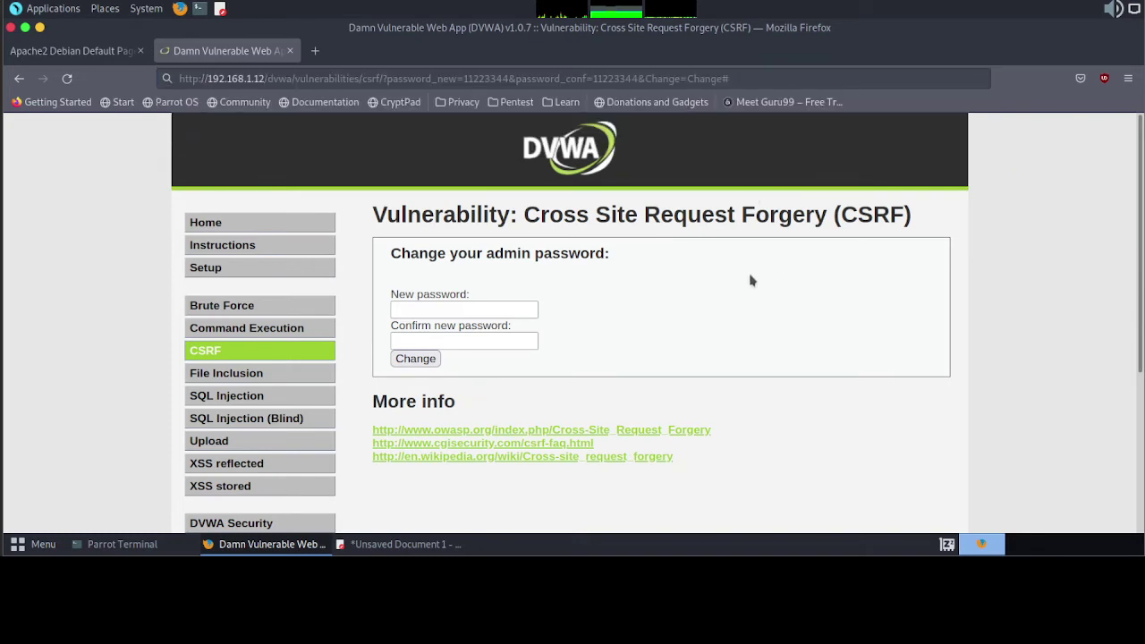
{"action": "left_click", "coordinate": [882, 73]}
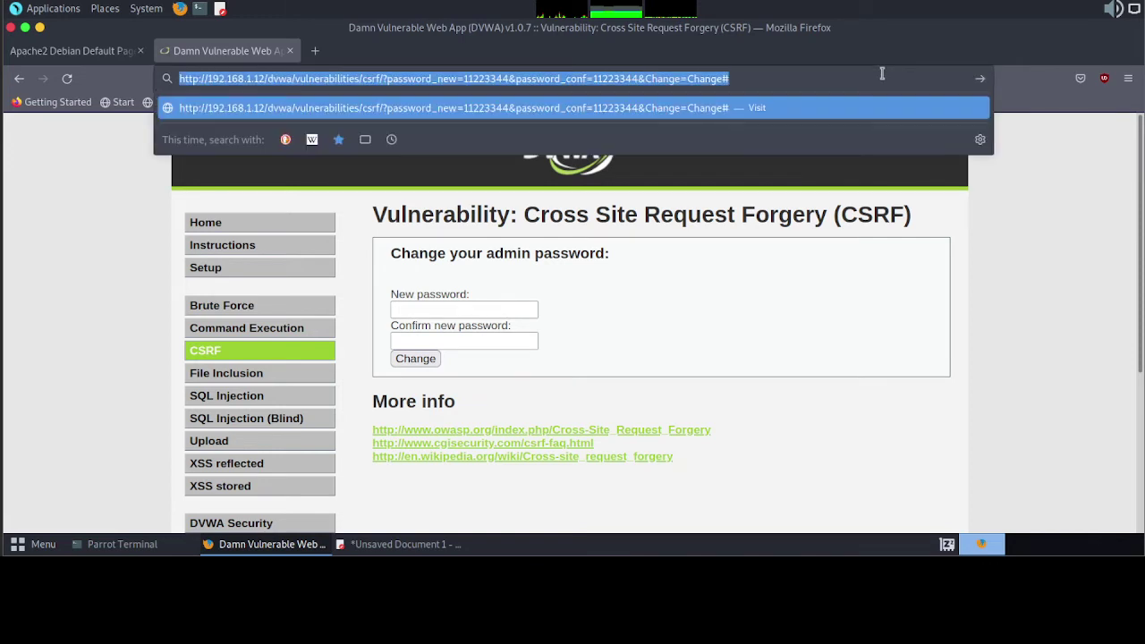
{"action": "left_click", "coordinate": [979, 79]}
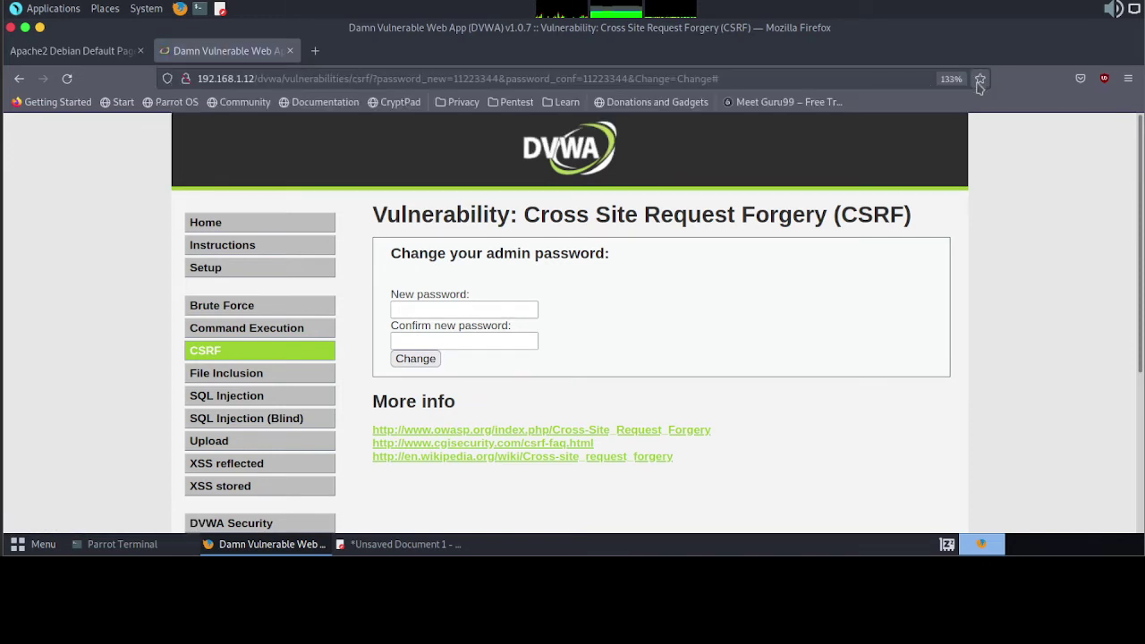
{"action": "scroll", "coordinate": [243, 398], "scroll_direction": "down", "scroll_amount": 3}
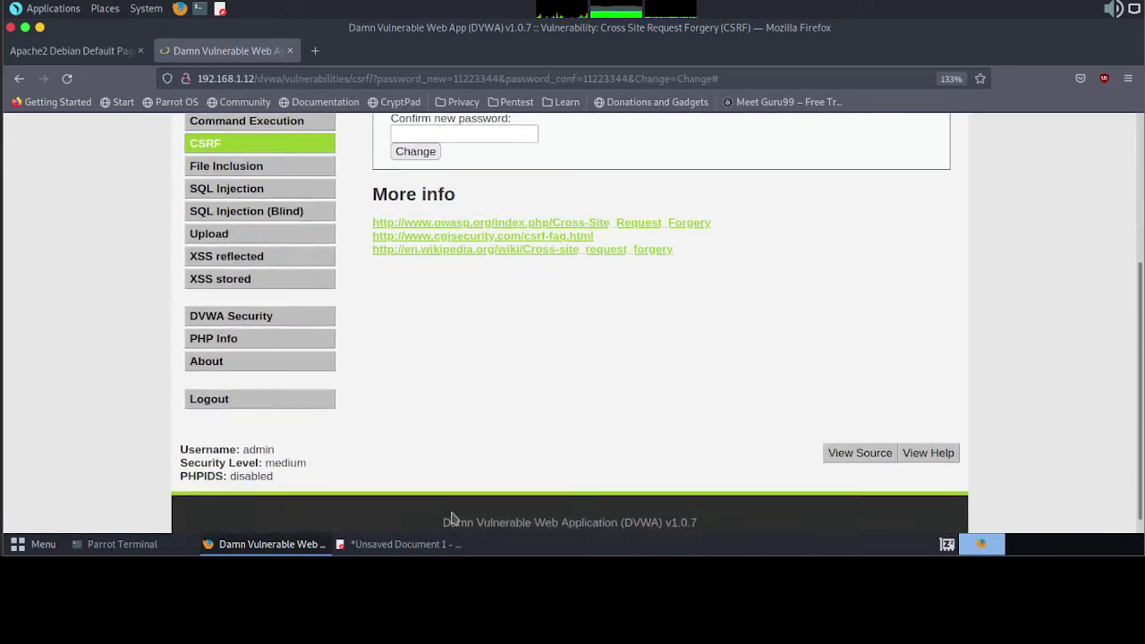
Step: Log out of DVWA and fill the login form's username with admin
{"action": "left_click", "coordinate": [243, 398]}
{"action": "left_click", "coordinate": [470, 319]}
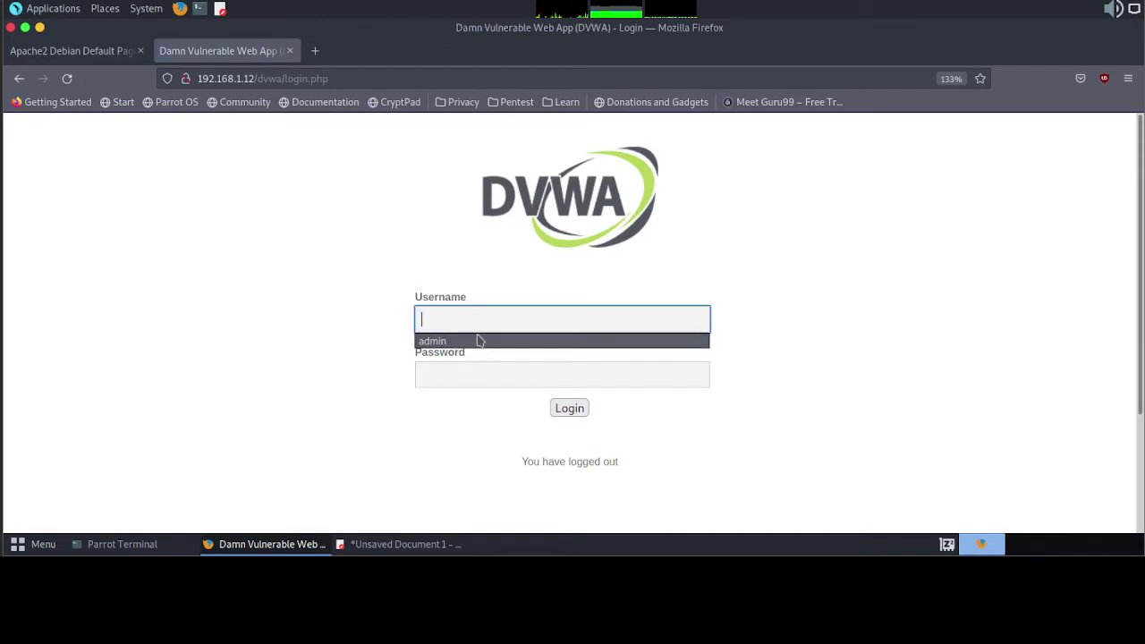
{"action": "left_click", "coordinate": [475, 337]}
{"action": "left_click", "coordinate": [466, 377]}
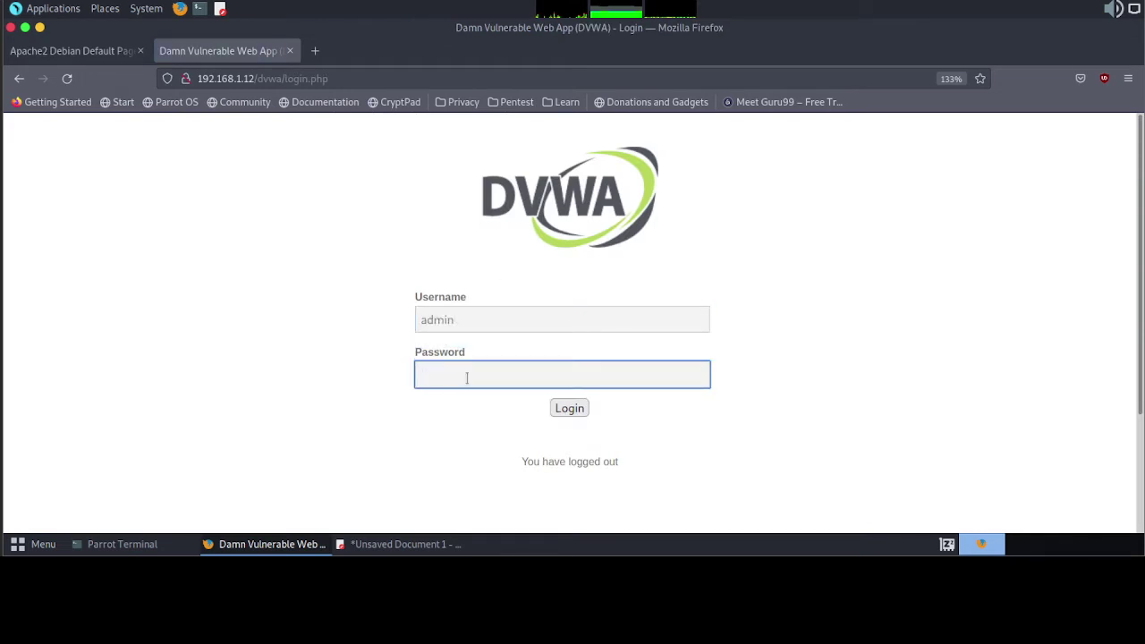
Step: Try logging in with the previous password from line 15 of the notes, which returns 'Login failed'
{"action": "key", "text": "alt+Tab"}
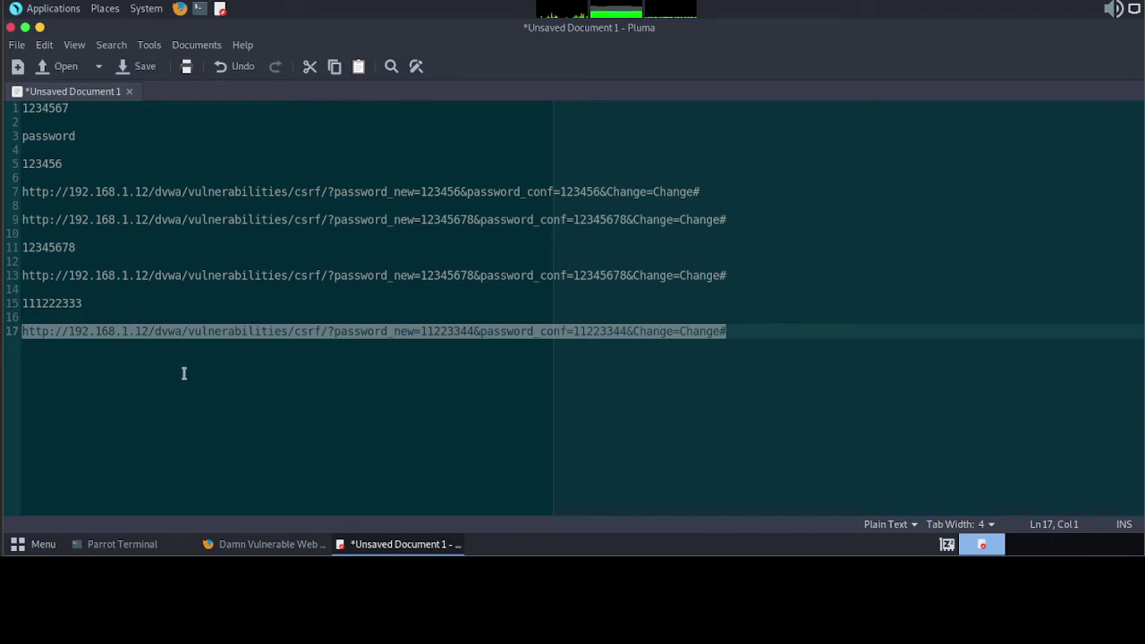
{"action": "left_click", "coordinate": [97, 305]}
{"action": "key", "text": "shift+Left"}
{"action": "key", "text": "shift+Left"}
{"action": "key", "text": "shift+Left"}
{"action": "key", "text": "shift+Left"}
{"action": "key", "text": "shift+Left"}
{"action": "key", "text": "shift+Left"}
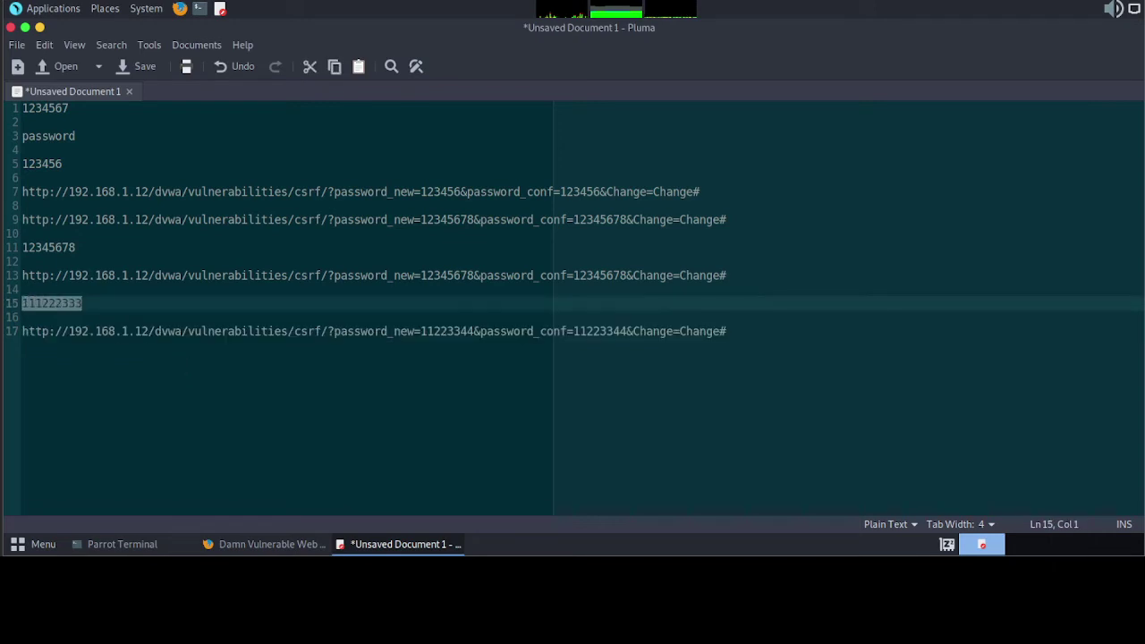
{"action": "key", "text": "alt+Tab"}
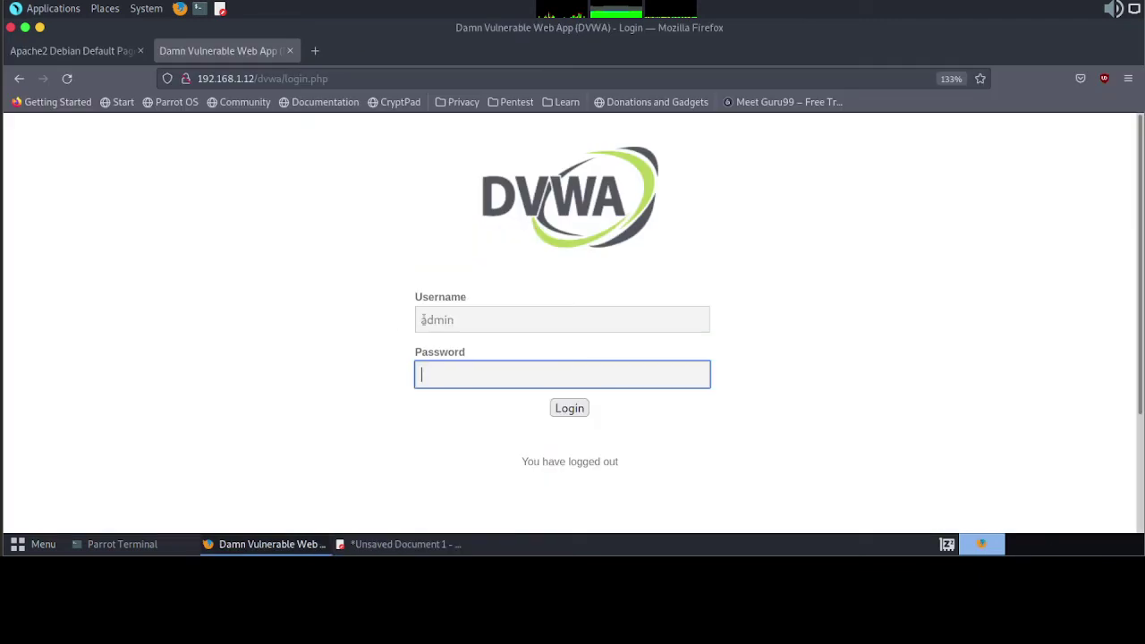
{"action": "key", "text": "ctrl+v"}
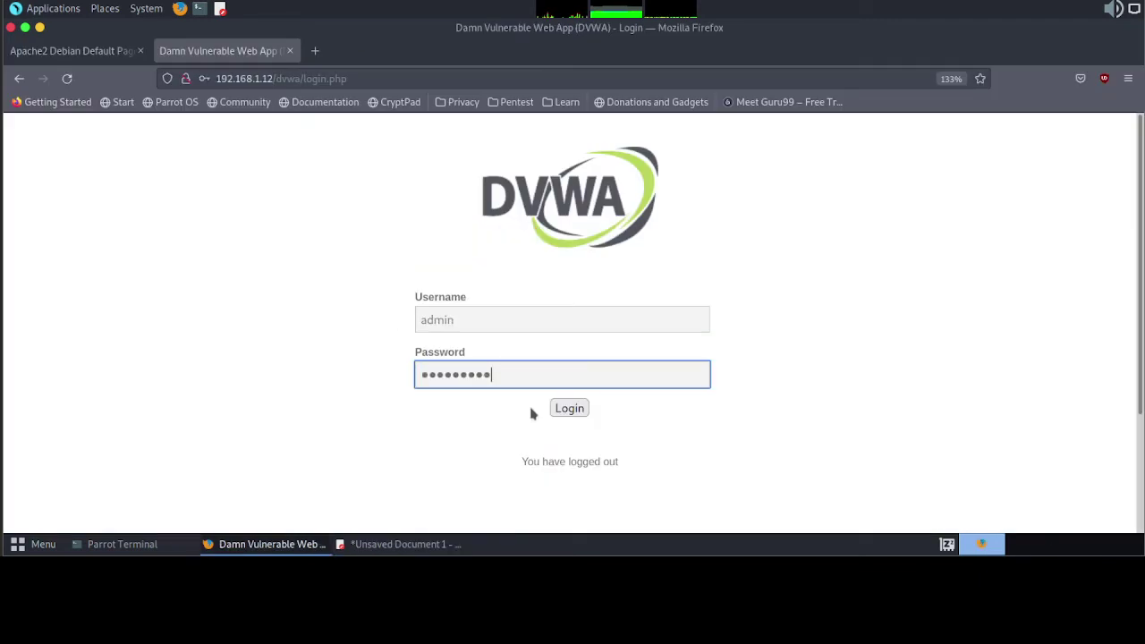
{"action": "left_click", "coordinate": [566, 409]}
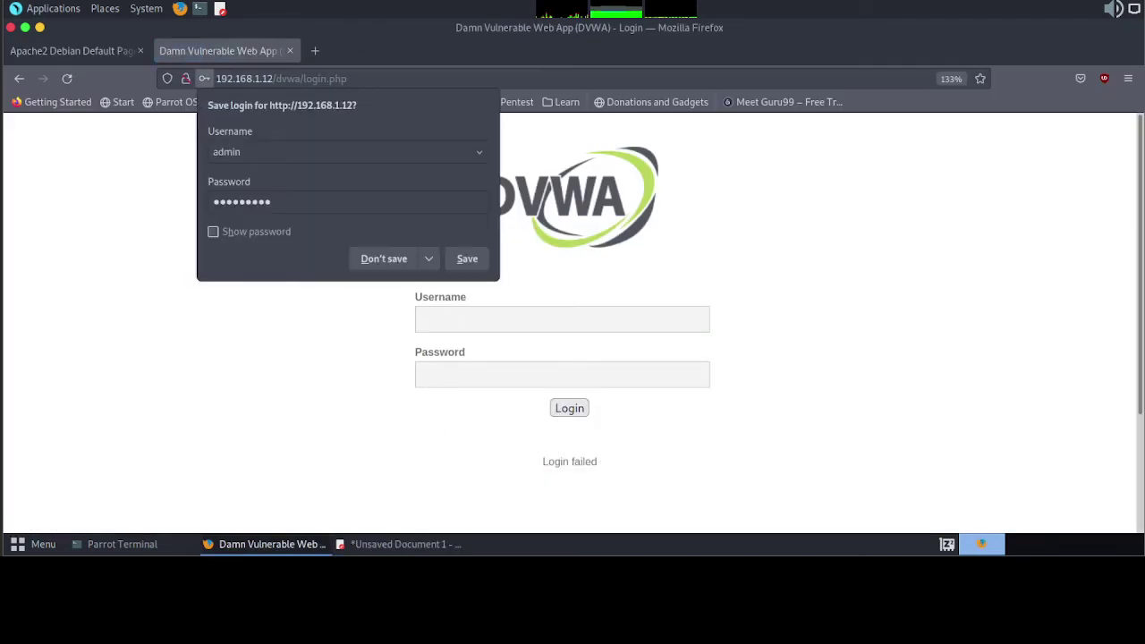
{"action": "left_click_drag", "start_coordinate": [542, 463], "coordinate": [612, 465]}
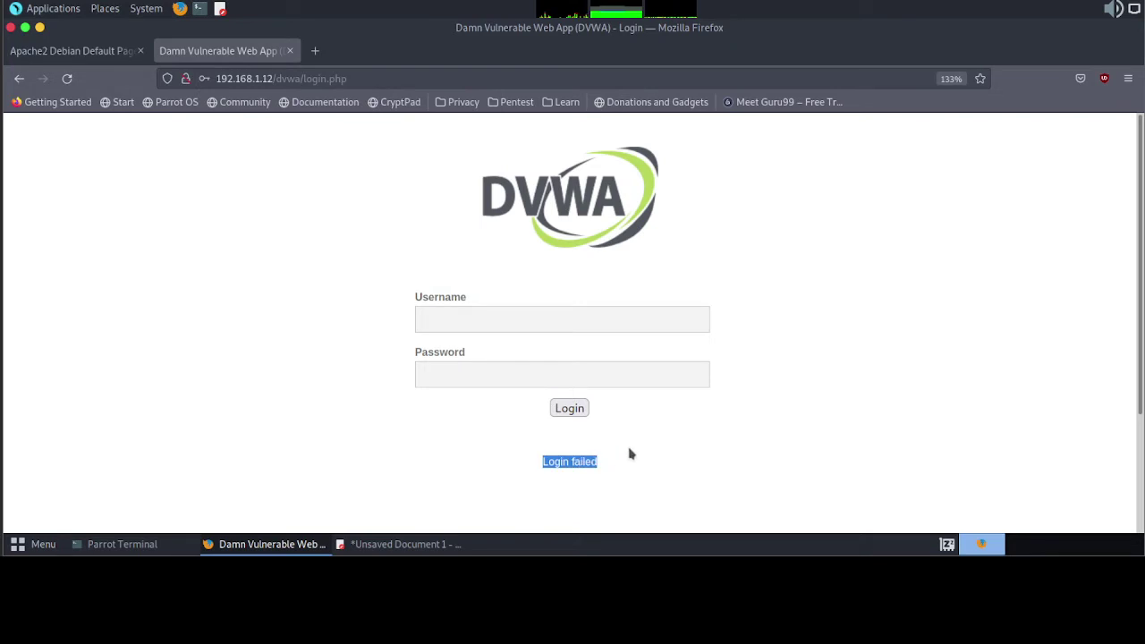
{"action": "key", "text": "alt+Tab"}
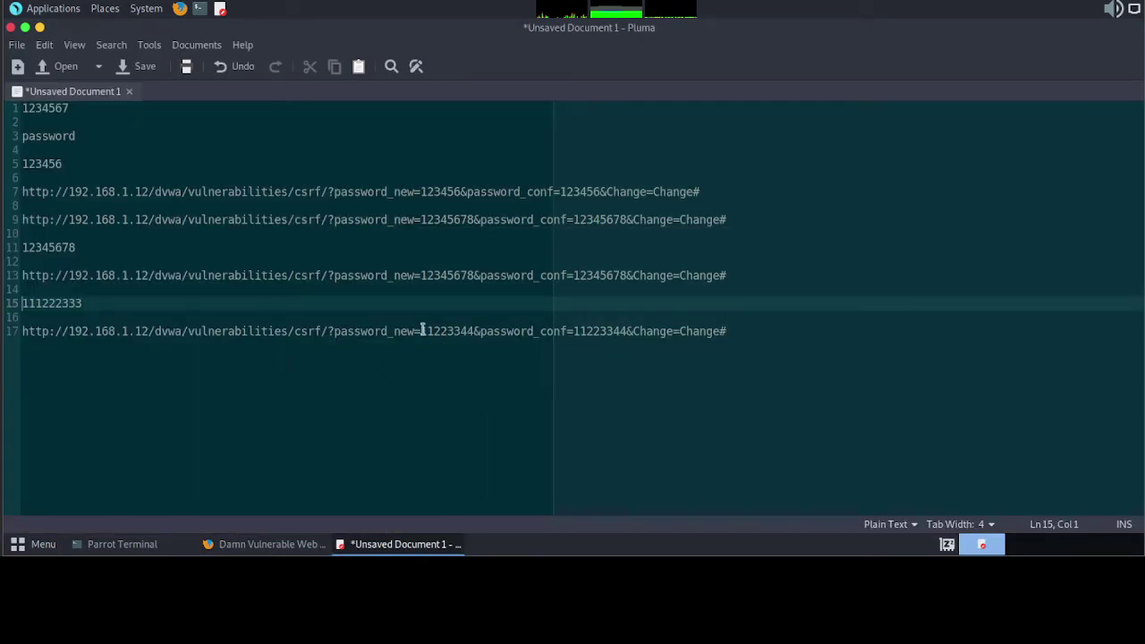
Step: Note the new password value on its own line below the line 17 URL
{"action": "left_click_drag", "start_coordinate": [423, 331], "coordinate": [467, 333]}
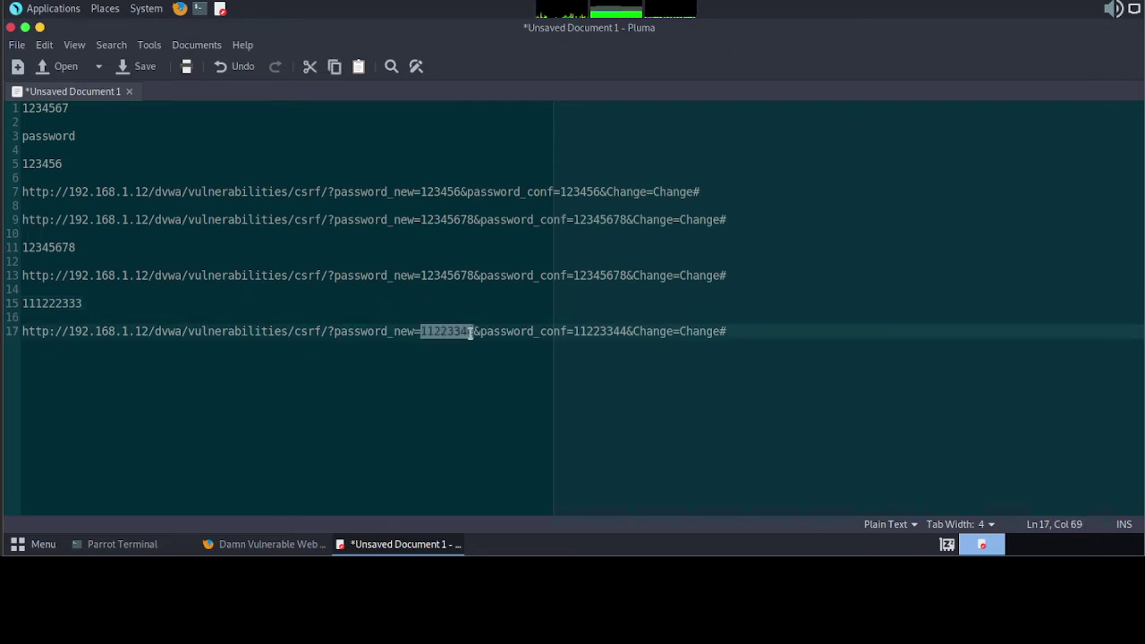
{"action": "left_click", "coordinate": [753, 327]}
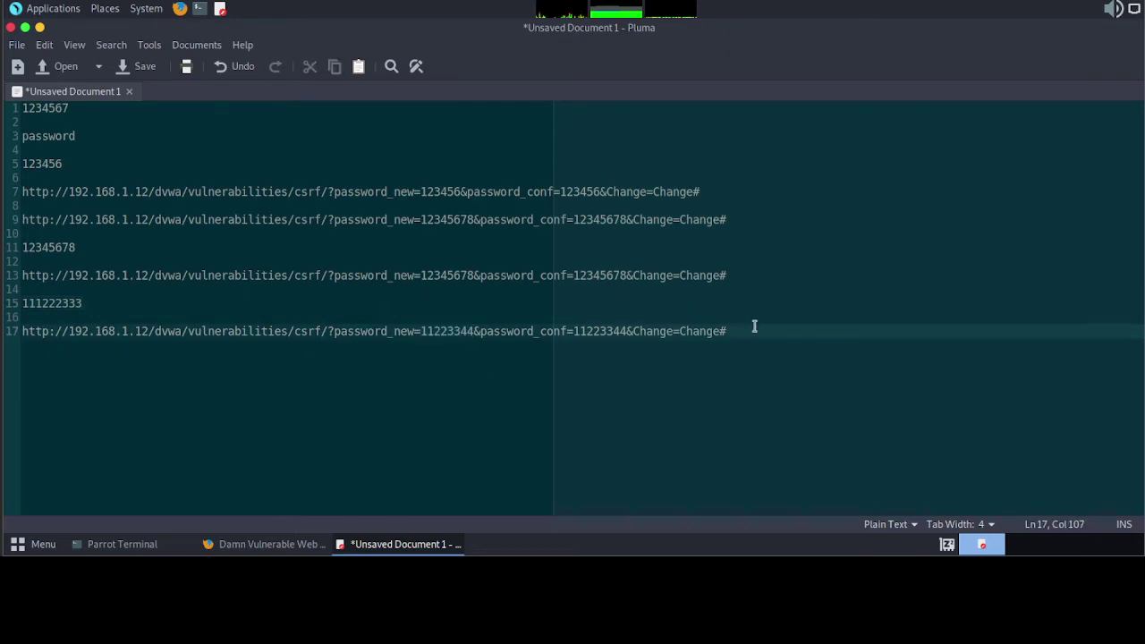
{"action": "key", "text": "Return"}
{"action": "key", "text": "Return"}
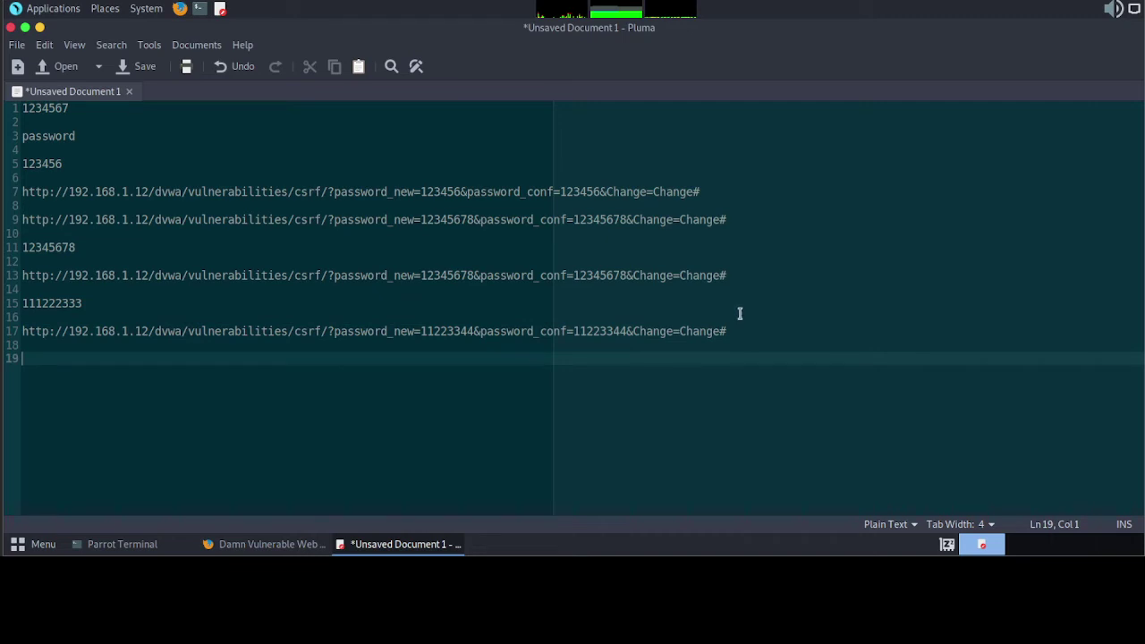
Step: Attempt the DVWA admin login with the newly set password
{"action": "key", "text": "alt+Tab"}
{"action": "left_click", "coordinate": [469, 317]}
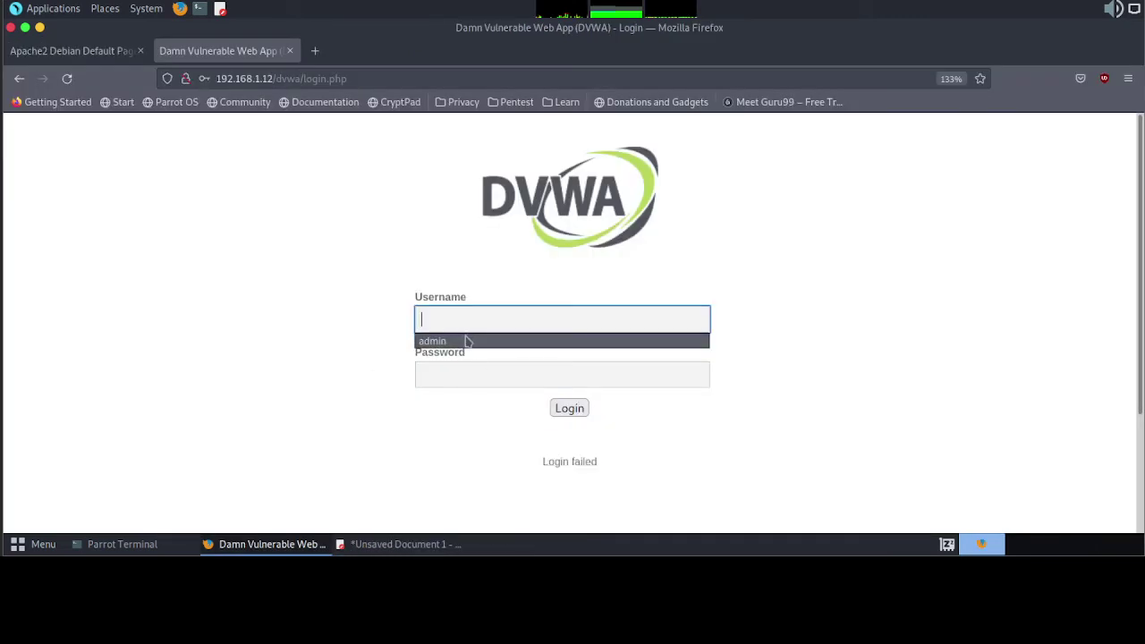
{"action": "left_click", "coordinate": [465, 338]}
{"action": "left_click", "coordinate": [441, 378]}
{"action": "key", "text": "ctrl+v"}
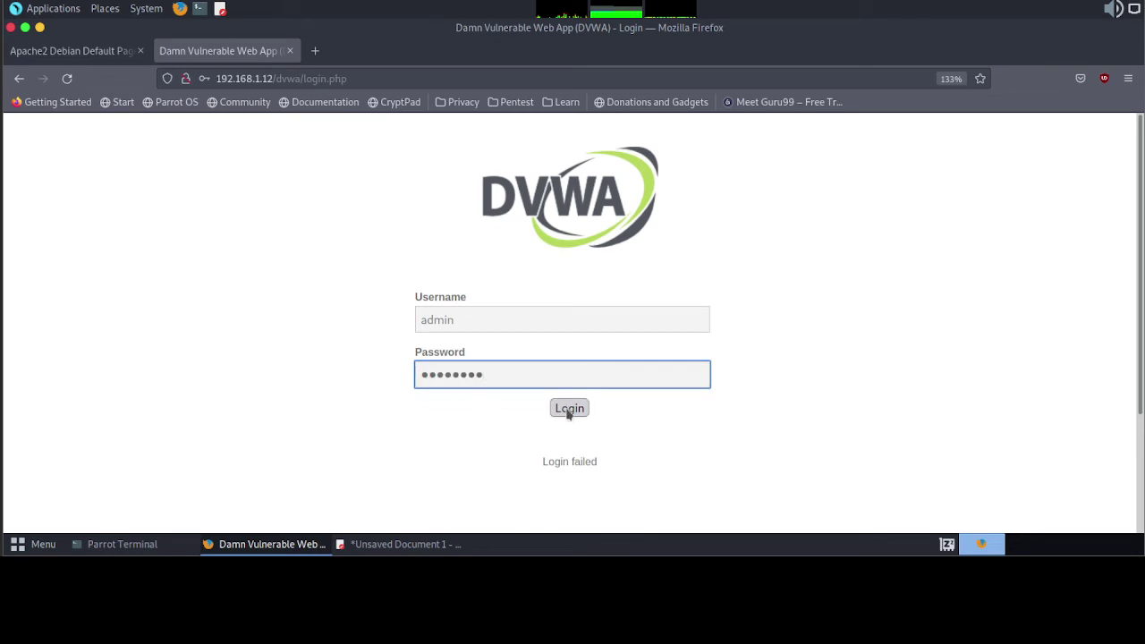
{"action": "left_click", "coordinate": [567, 410]}
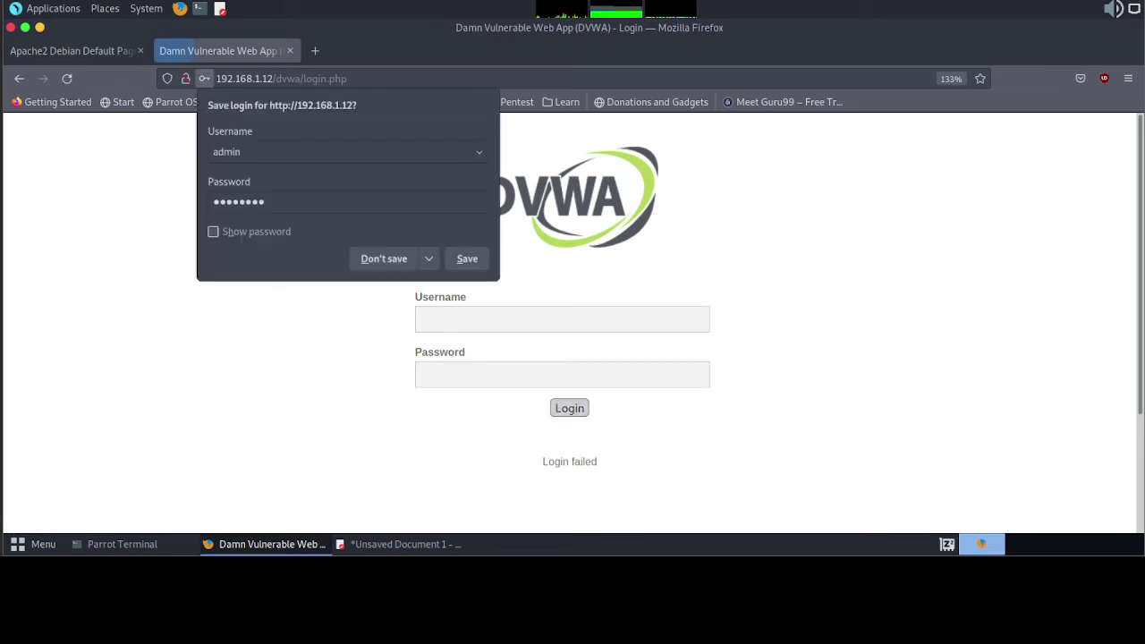
{"action": "left_click", "coordinate": [458, 376]}
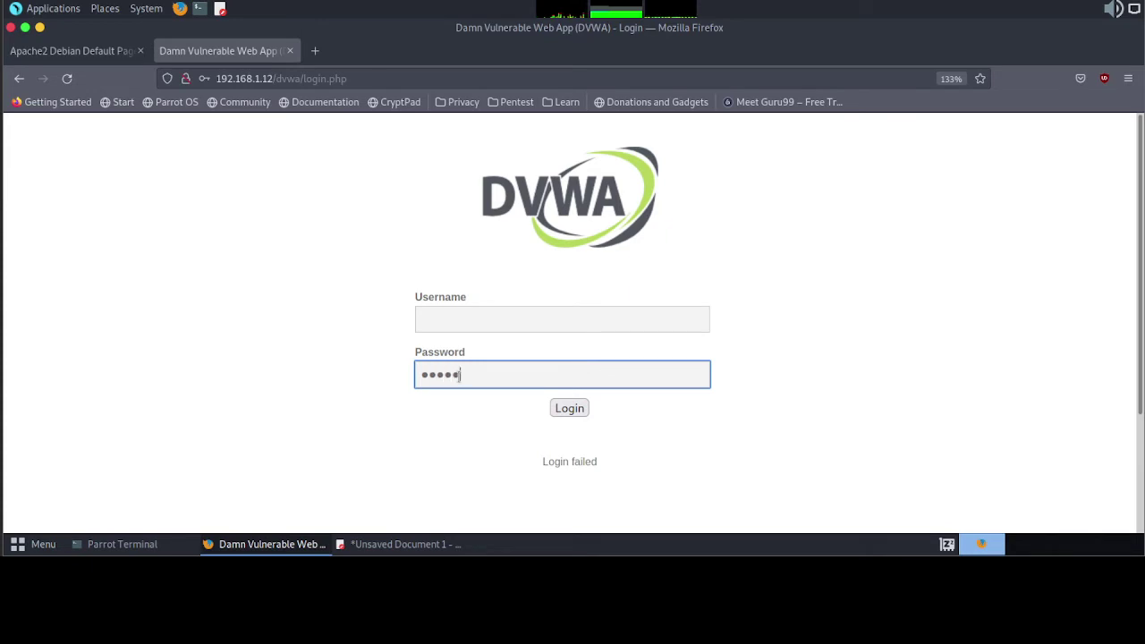
Step: Retry the admin login using the saved admin username
{"action": "type", "text": "d"}
{"action": "left_click", "coordinate": [468, 325]}
{"action": "left_click", "coordinate": [469, 339]}
{"action": "left_click", "coordinate": [558, 408]}
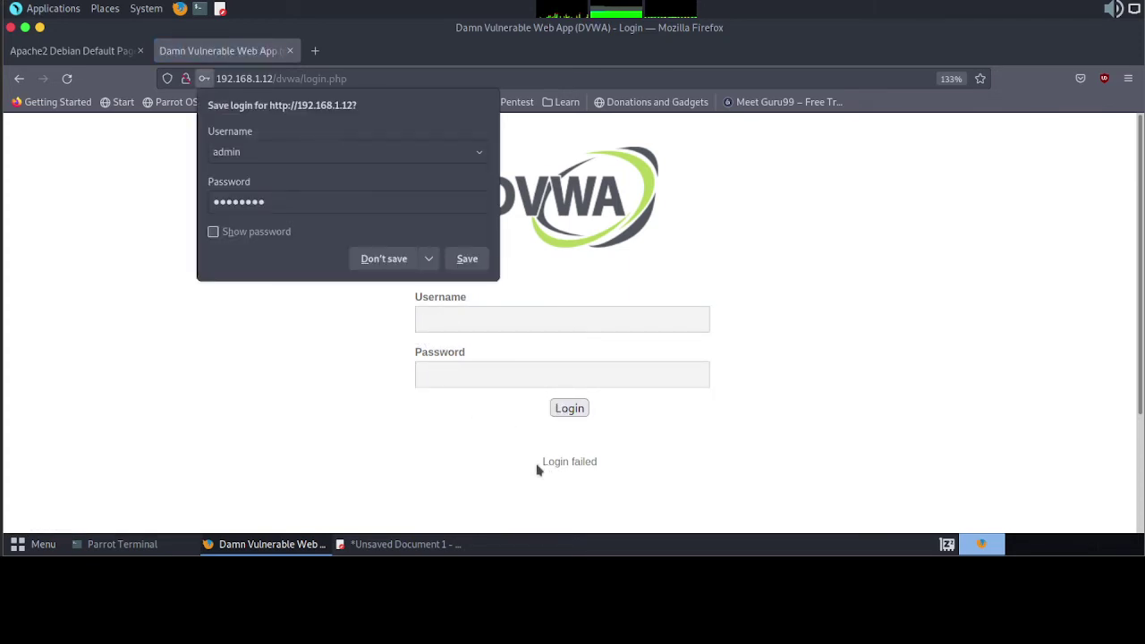
{"action": "left_click_drag", "start_coordinate": [536, 470], "coordinate": [633, 471]}
Step: Attempt the admin login with the older password candidate from line 15
{"action": "left_click", "coordinate": [513, 320]}
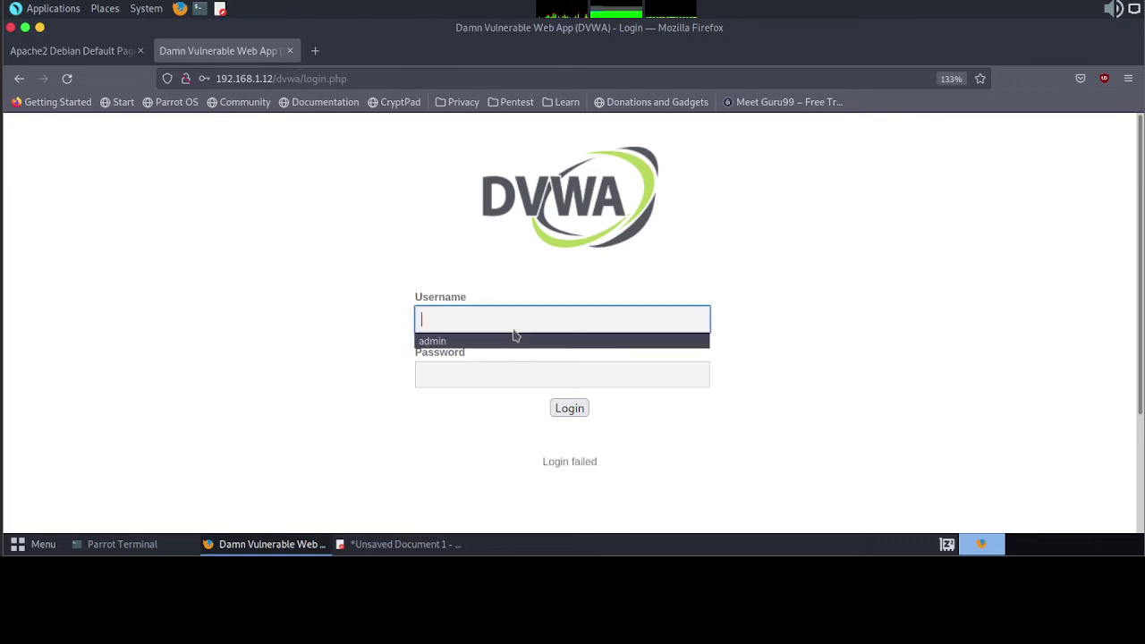
{"action": "left_click", "coordinate": [514, 341]}
{"action": "left_click", "coordinate": [476, 376]}
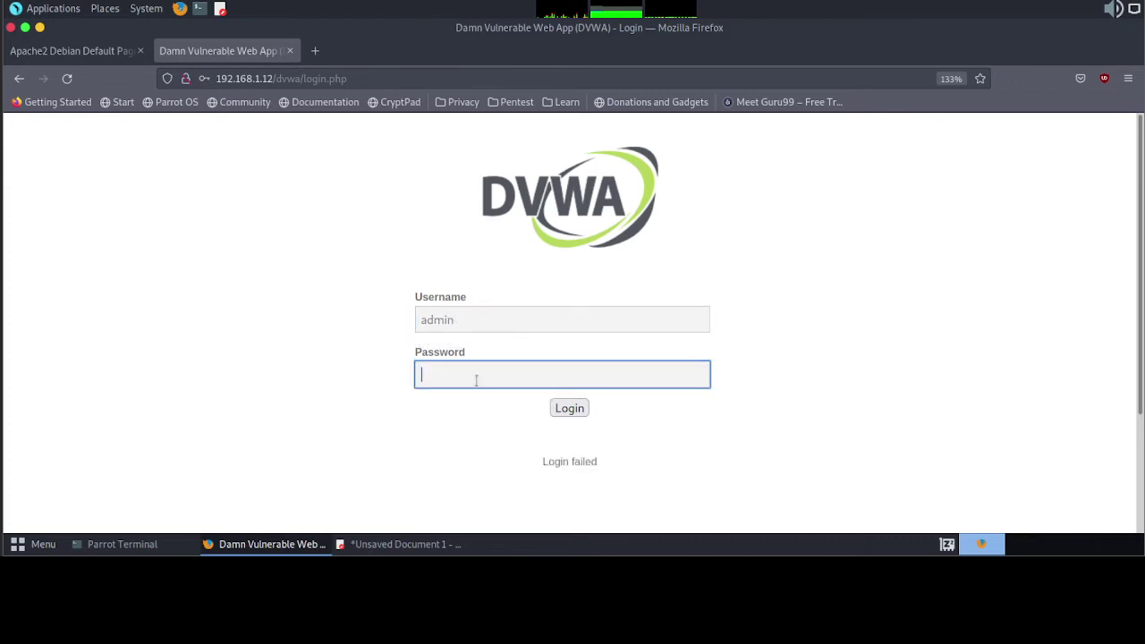
{"action": "key", "text": "alt+Tab"}
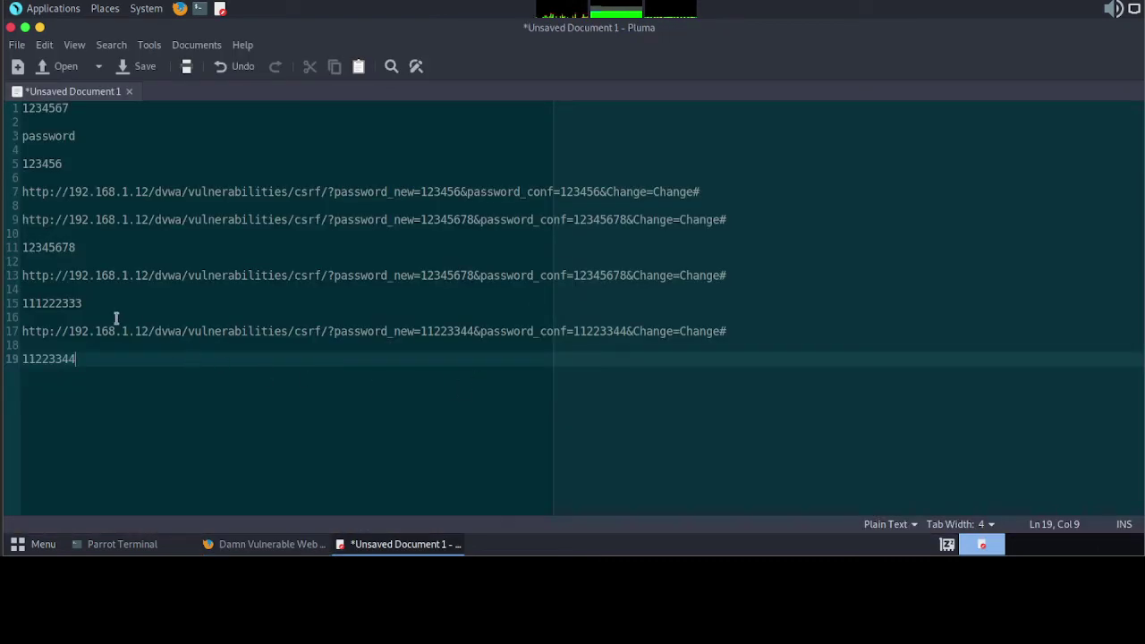
{"action": "left_click_drag", "start_coordinate": [82, 305], "coordinate": [24, 305]}
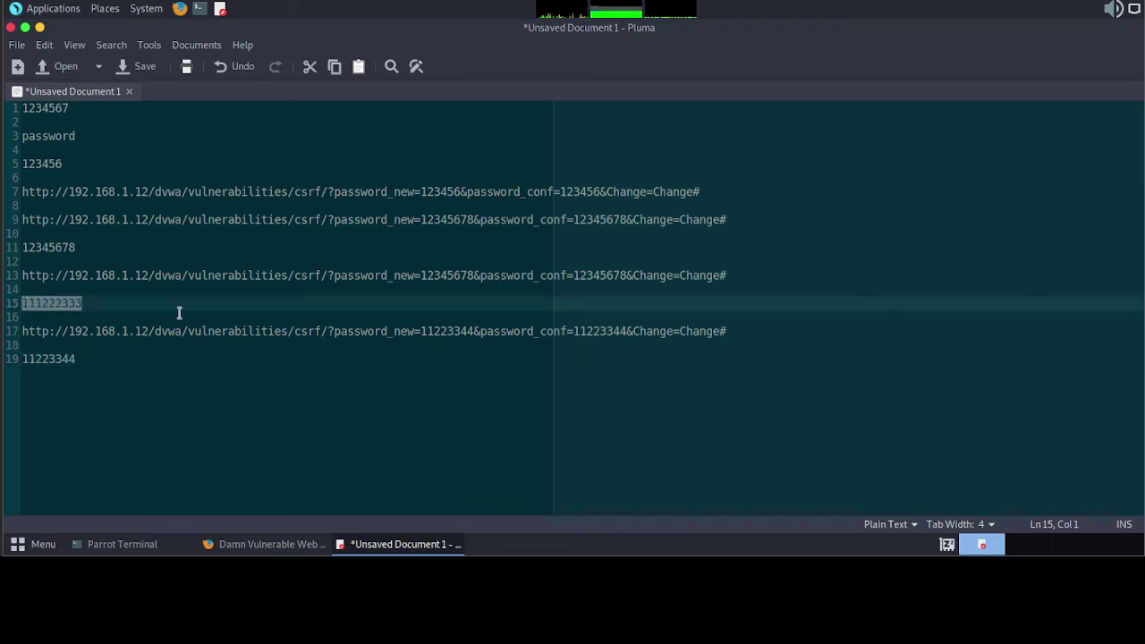
{"action": "key", "text": "alt+Tab"}
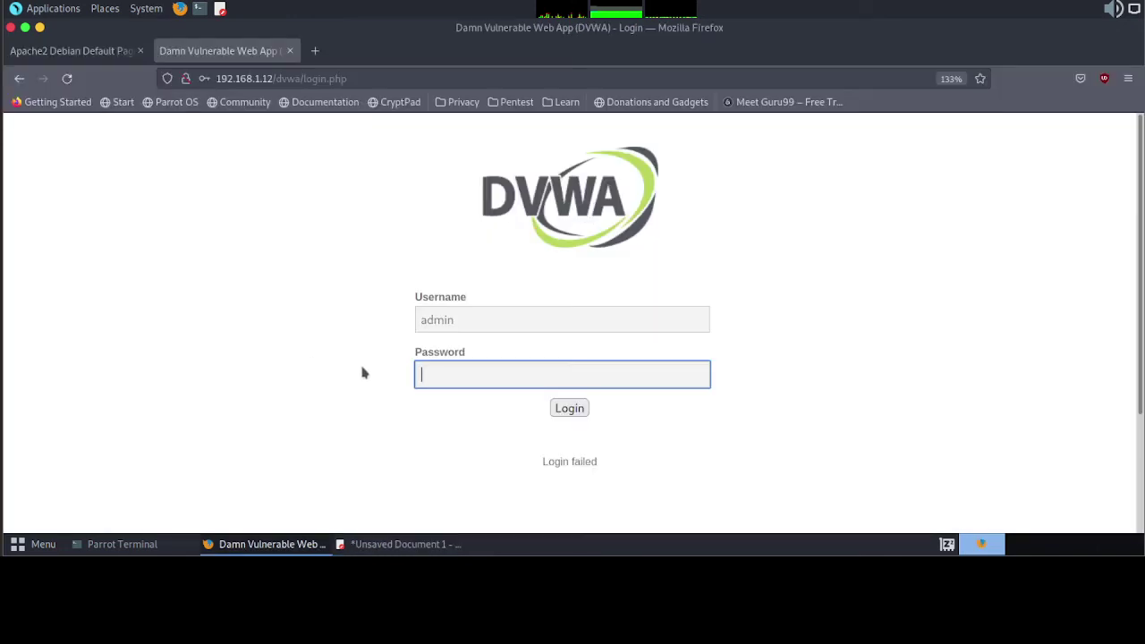
{"action": "key", "text": "ctrl+v"}
{"action": "left_click", "coordinate": [567, 410]}
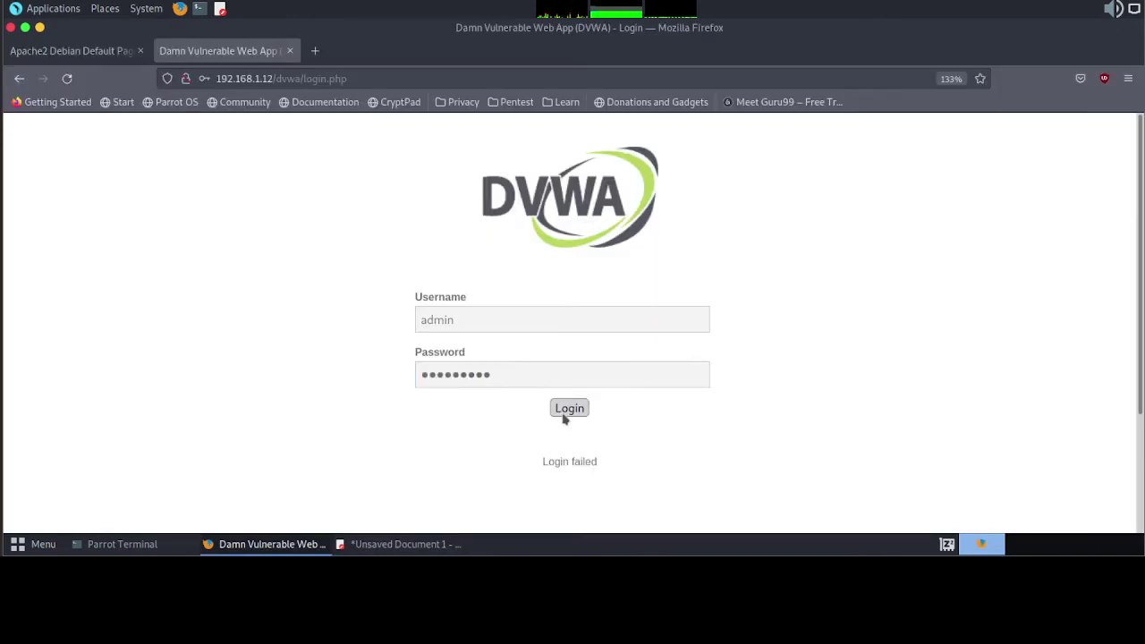
{"action": "left_click", "coordinate": [478, 330]}
Step: Attempt the admin login with the password candidate from line 11
{"action": "left_click", "coordinate": [475, 341]}
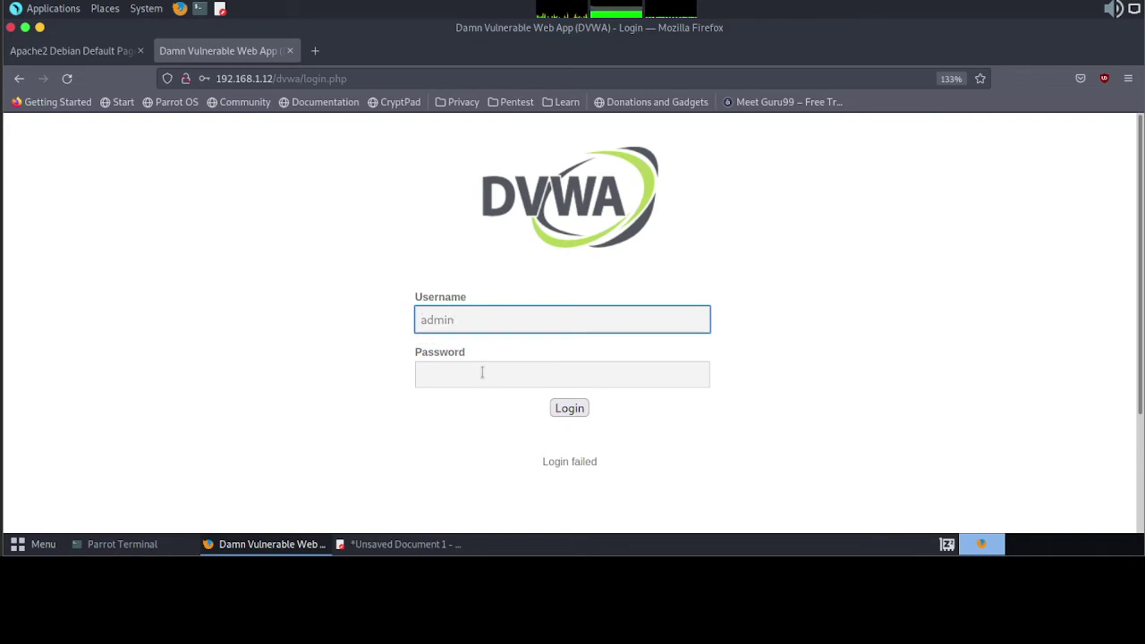
{"action": "left_click", "coordinate": [483, 380]}
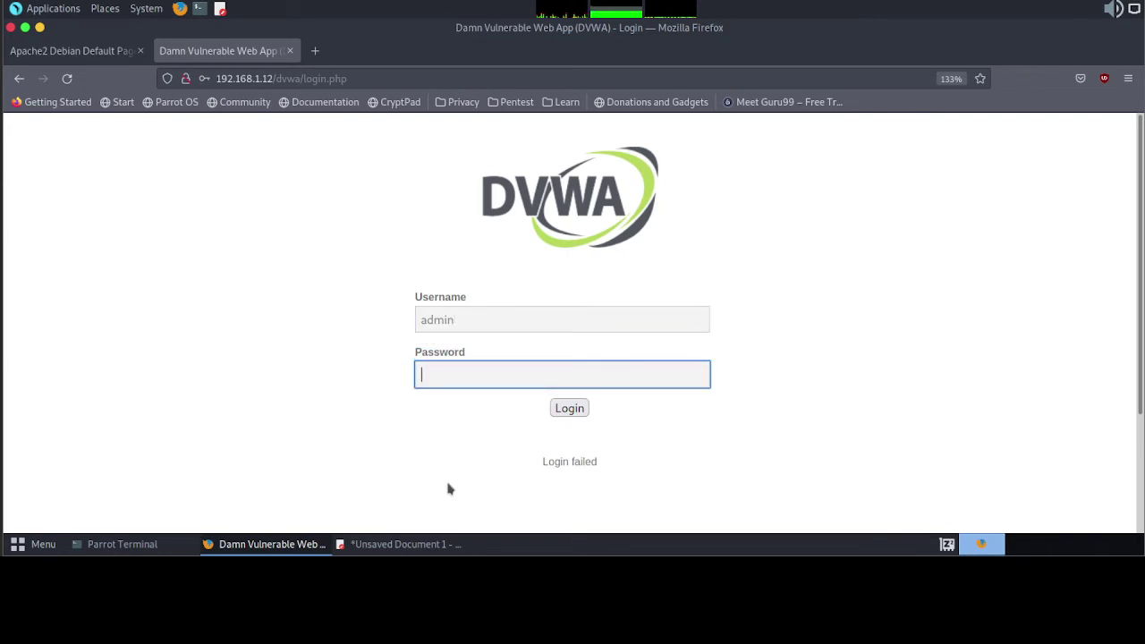
{"action": "key", "text": "alt+Tab"}
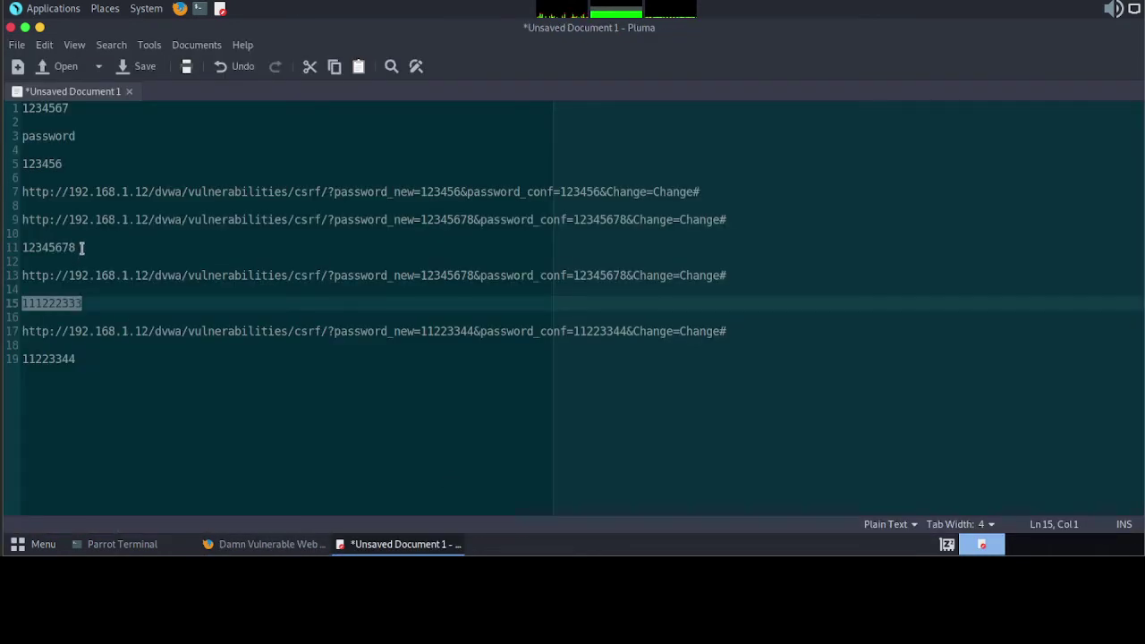
{"action": "left_click_drag", "start_coordinate": [81, 248], "coordinate": [16, 247]}
{"action": "key", "text": "alt+Tab"}
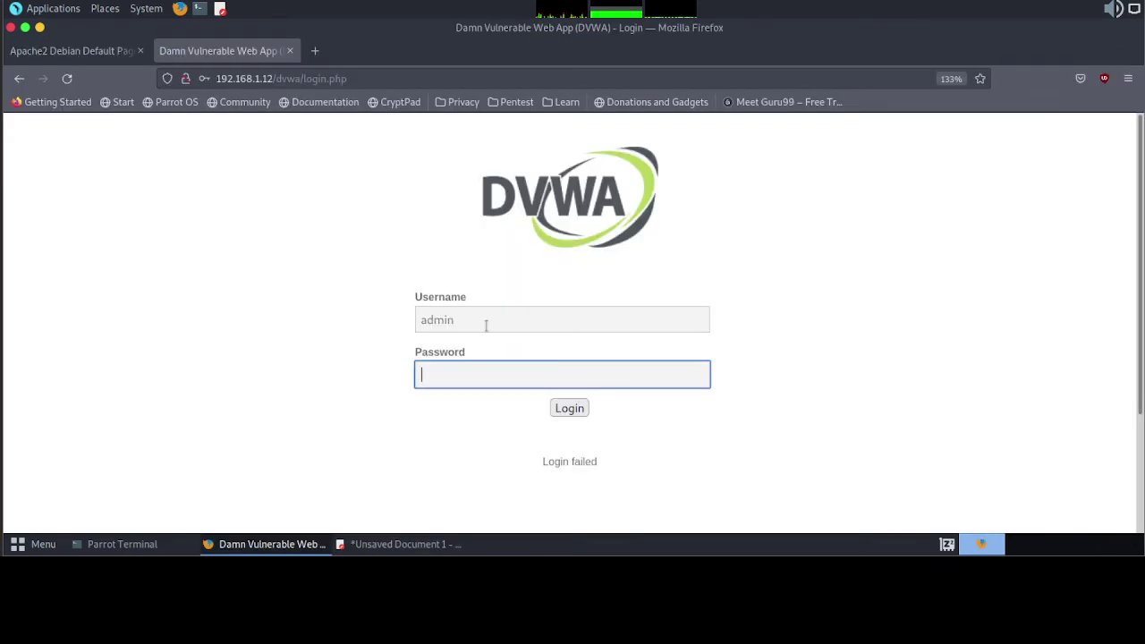
{"action": "key", "text": "ctrl+v"}
{"action": "left_click", "coordinate": [569, 408]}
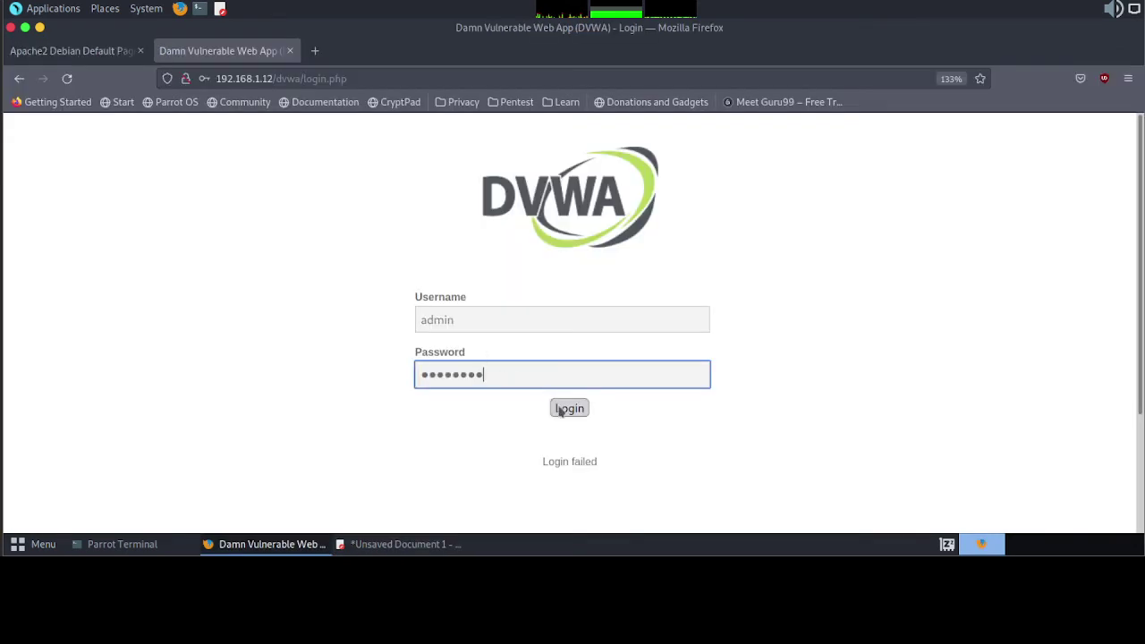
Step: Decline saving the login, then verify 'You have logged in as admin' and Security Level: medium
{"action": "left_click", "coordinate": [545, 337]}
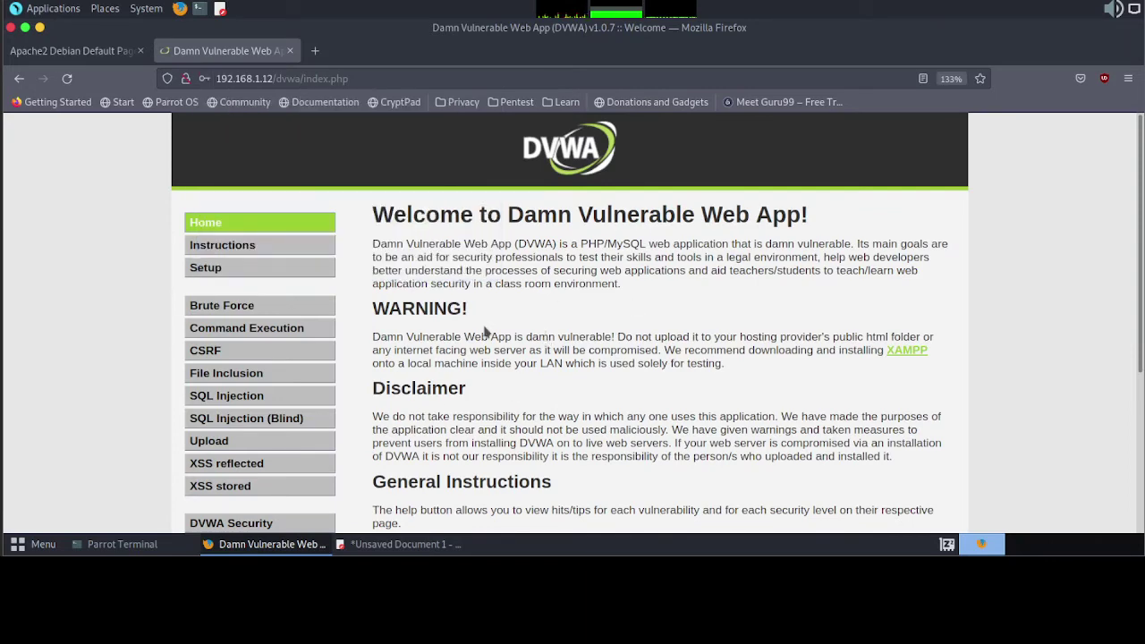
{"action": "scroll", "coordinate": [484, 332], "scroll_direction": "down", "scroll_amount": 2}
{"action": "scroll", "coordinate": [484, 325], "scroll_direction": "up", "scroll_amount": 2}
{"action": "scroll", "coordinate": [430, 307], "scroll_direction": "down", "scroll_amount": 4}
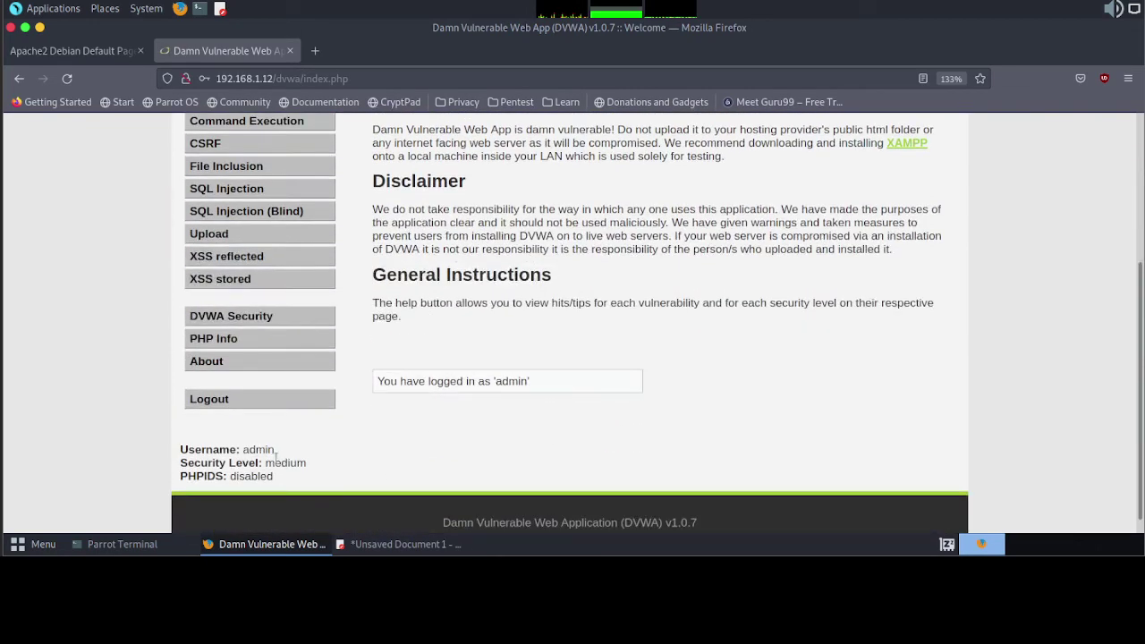
{"action": "left_click_drag", "start_coordinate": [266, 462], "coordinate": [318, 467]}
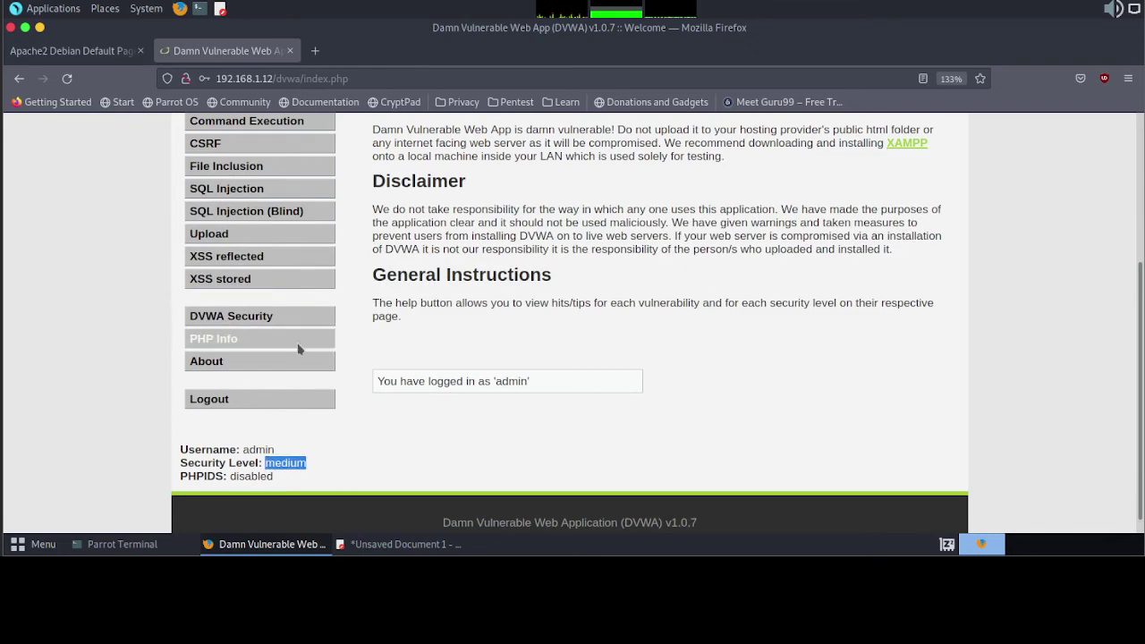
{"action": "scroll", "coordinate": [442, 285], "scroll_direction": "up", "scroll_amount": 4}
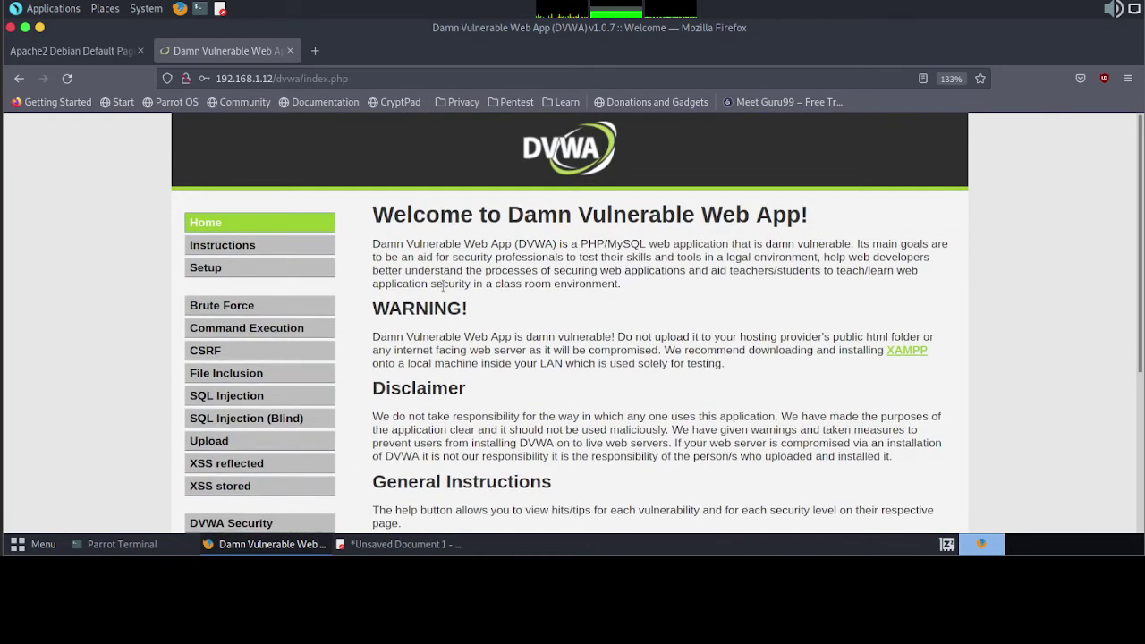
{"action": "scroll", "coordinate": [435, 403], "scroll_direction": "down", "scroll_amount": 4}
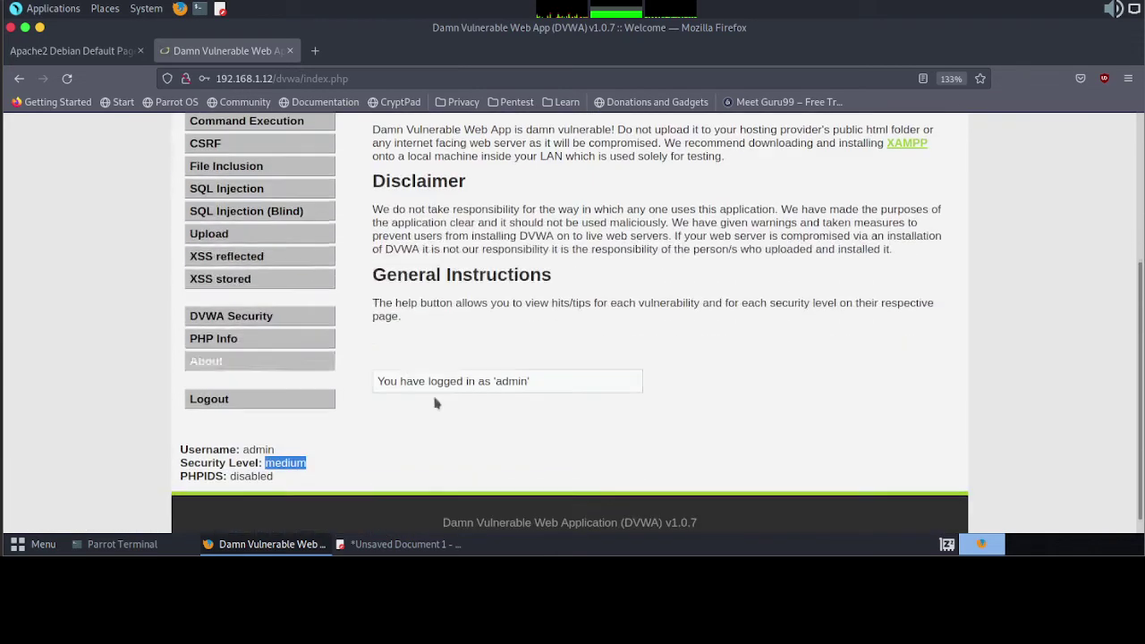
{"action": "left_click", "coordinate": [420, 325]}
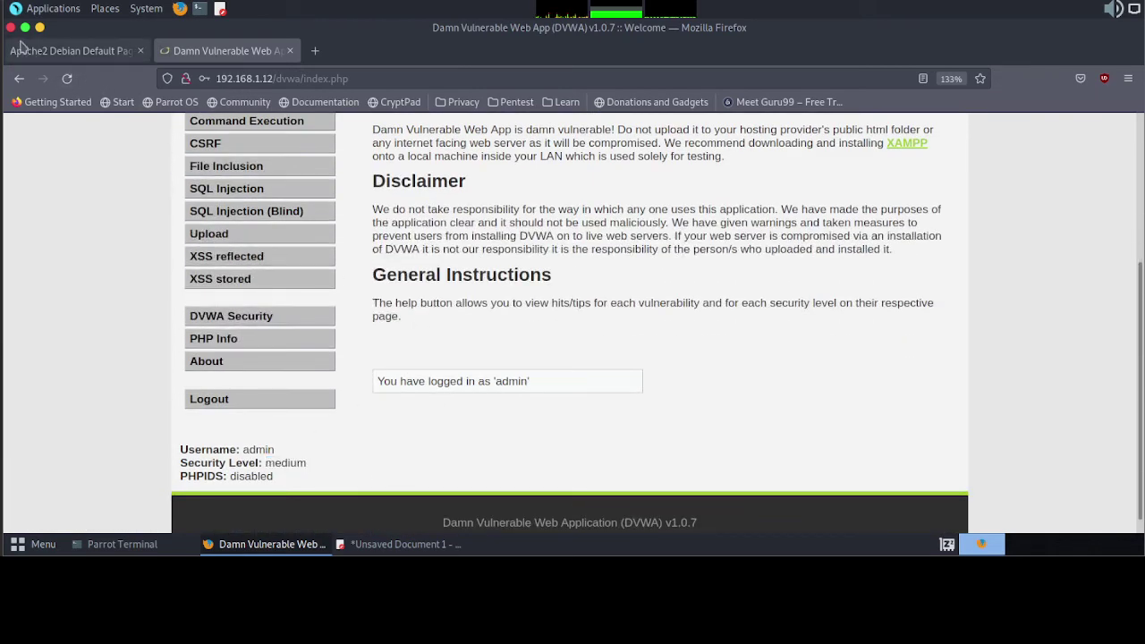
Step: Launch Burpsuite Community Edition by searching 'burp' in the Parrot applications menu
{"action": "left_click", "coordinate": [18, 549]}
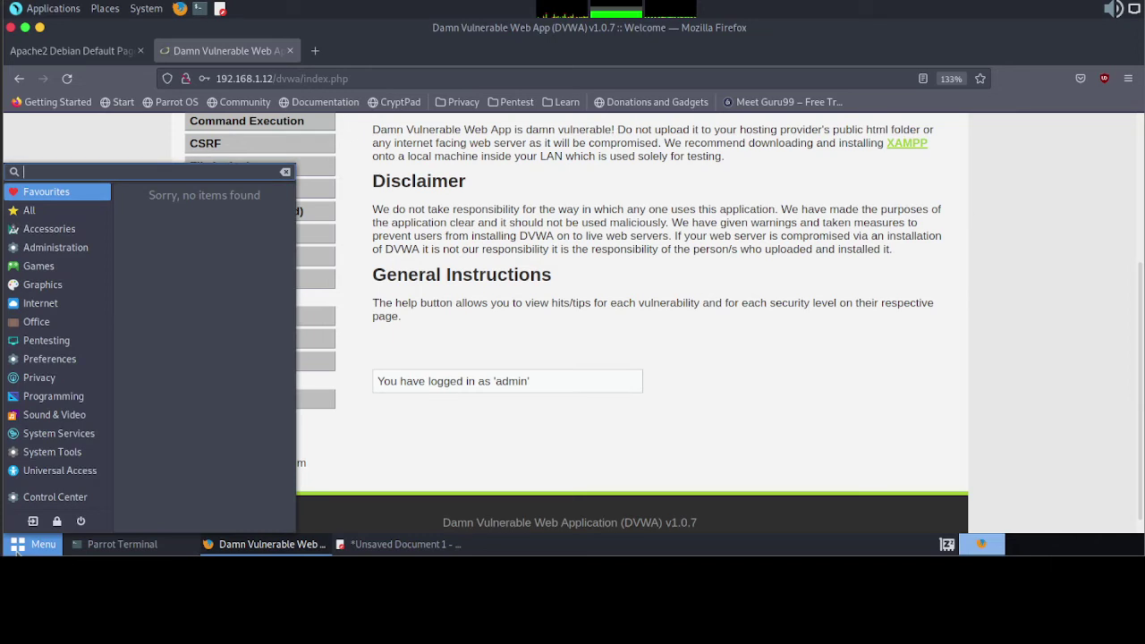
{"action": "type", "text": "burp"}
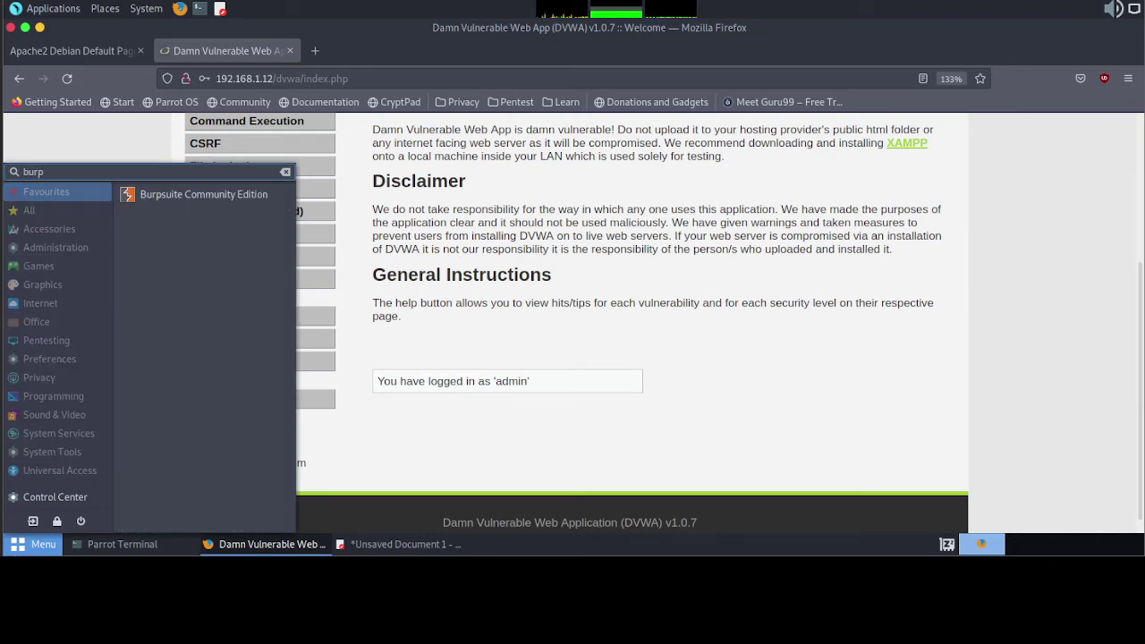
{"action": "left_click", "coordinate": [130, 194]}
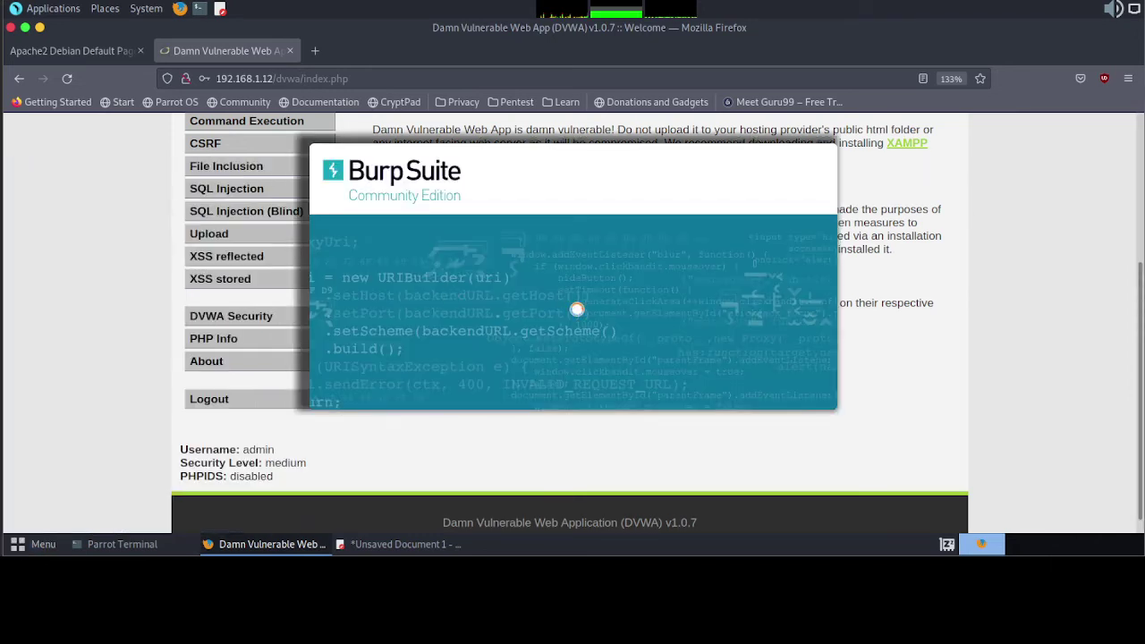
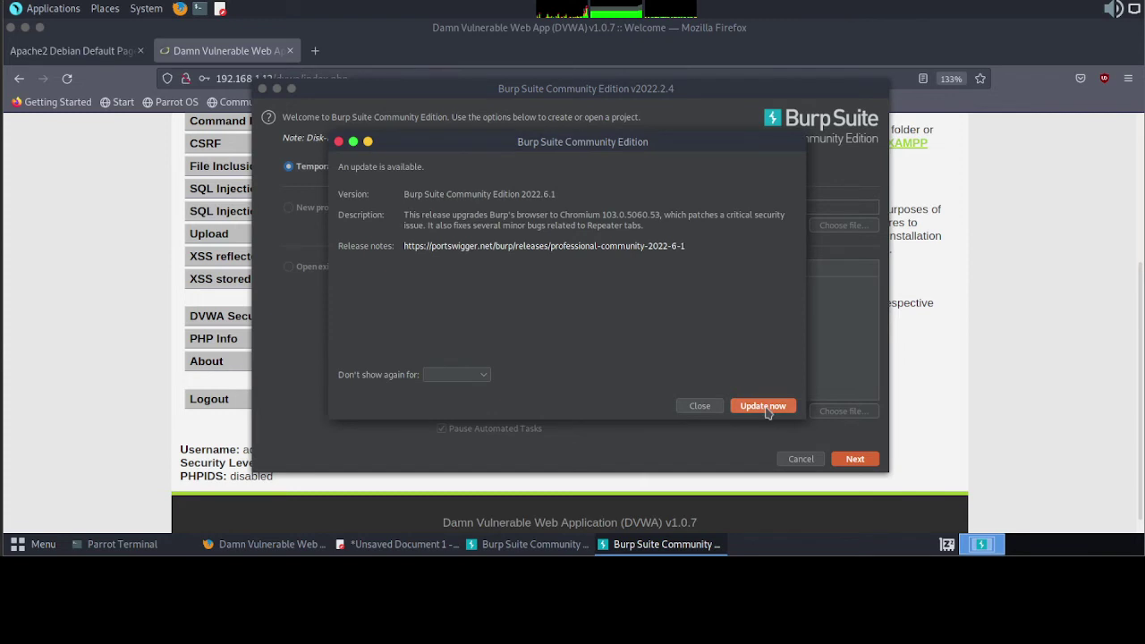
Step: Dismiss the update notice and start Burp with a temporary project and default settings
{"action": "left_click", "coordinate": [718, 411]}
{"action": "left_click", "coordinate": [853, 460]}
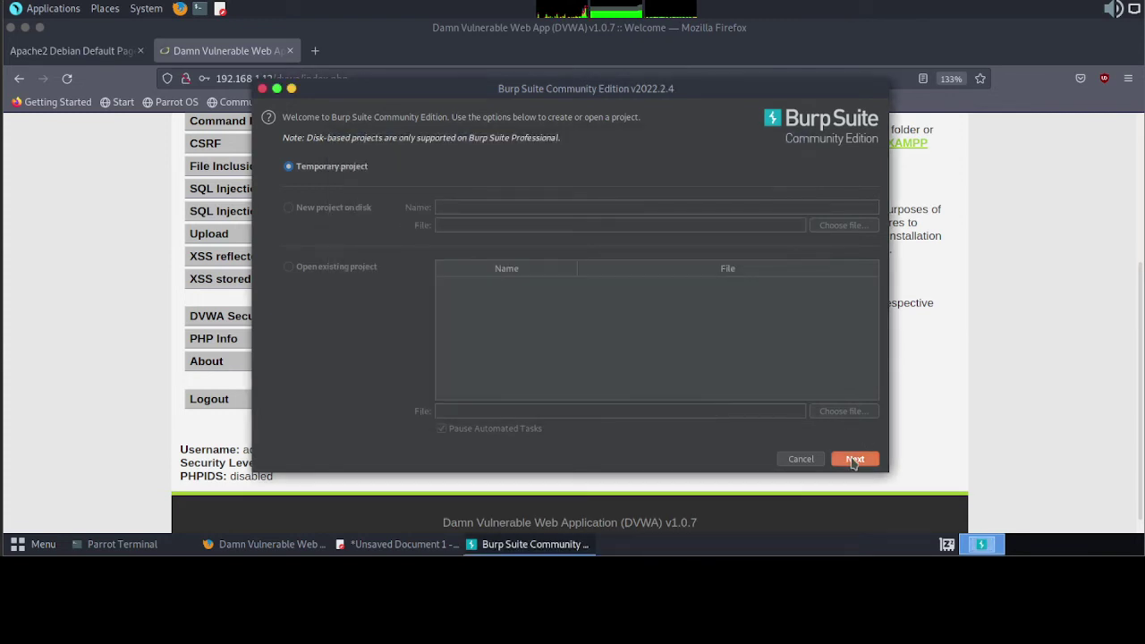
{"action": "left_click", "coordinate": [850, 459]}
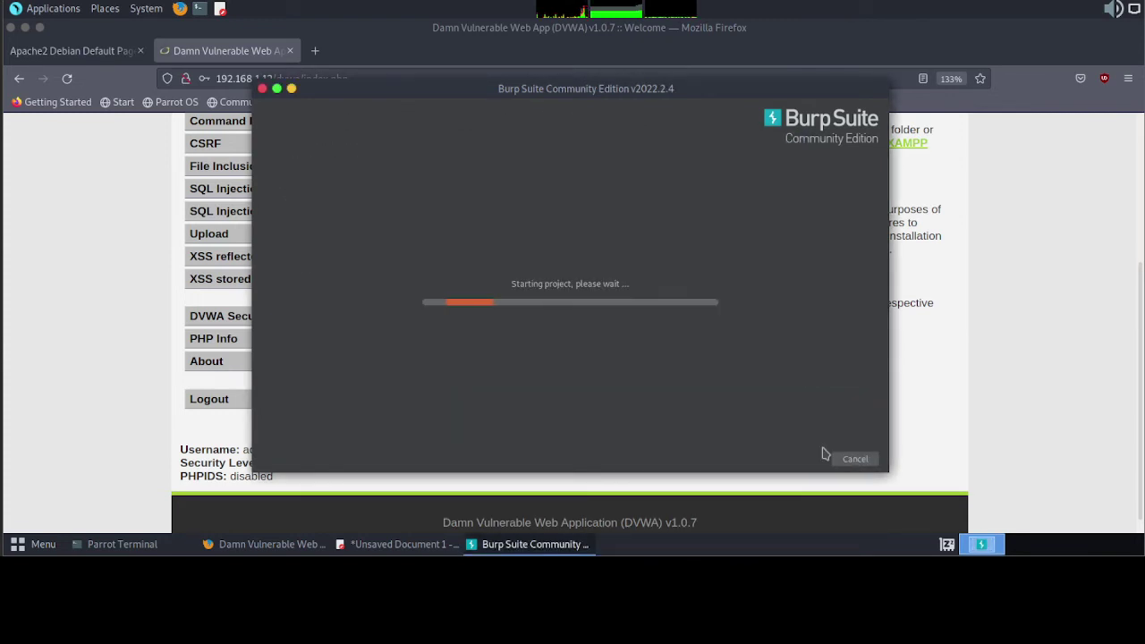
Step: Open DVWA's CSRF page in Firefox and Burp's Decoder tab, ending on the CSRF page
{"action": "left_click", "coordinate": [128, 270]}
{"action": "scroll", "coordinate": [255, 328], "scroll_direction": "up", "scroll_amount": 3}
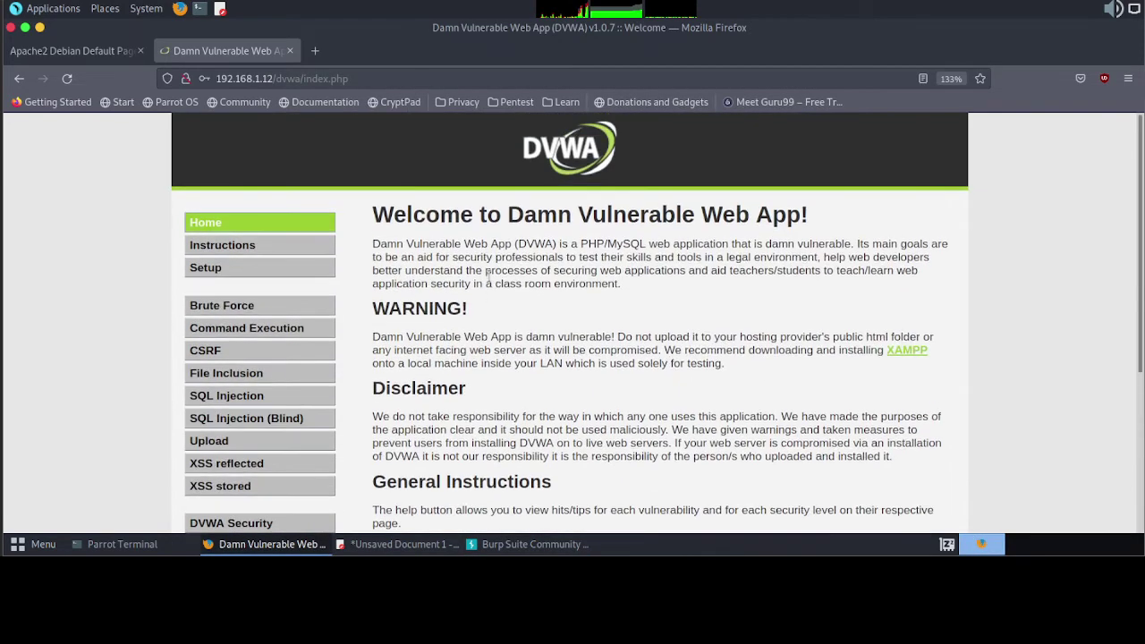
{"action": "left_click", "coordinate": [226, 352]}
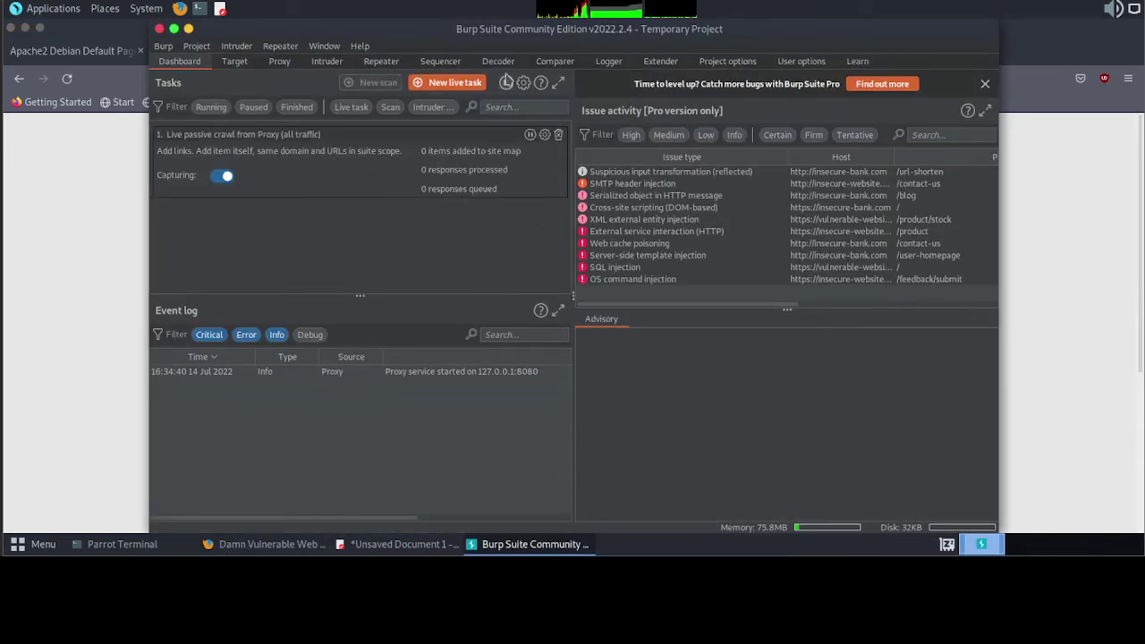
{"action": "left_click", "coordinate": [498, 61]}
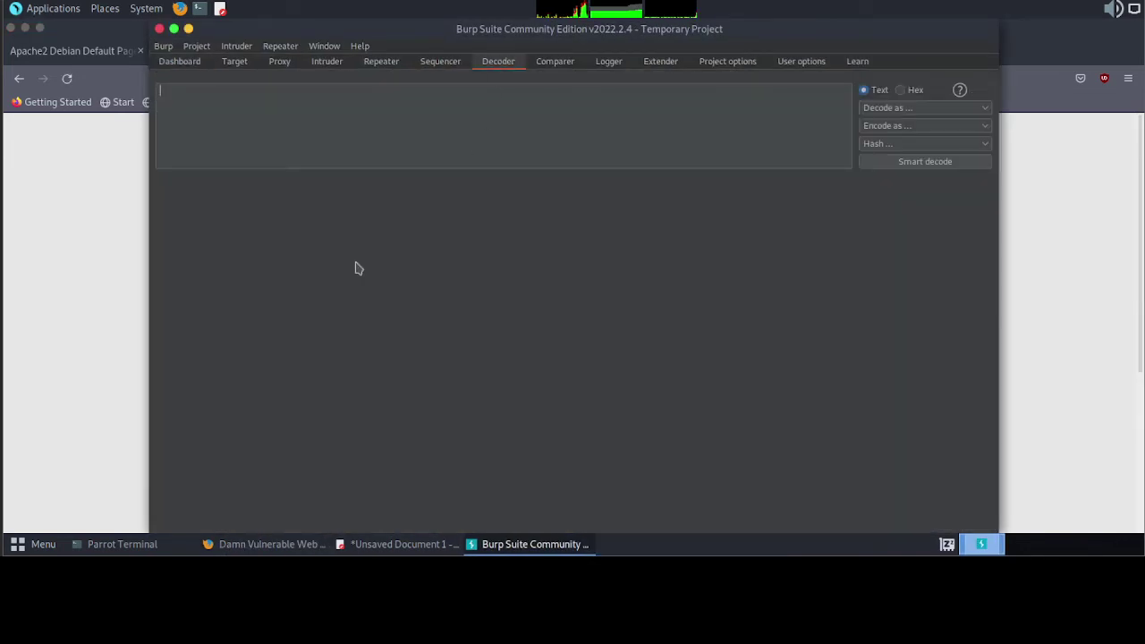
{"action": "left_click", "coordinate": [88, 271]}
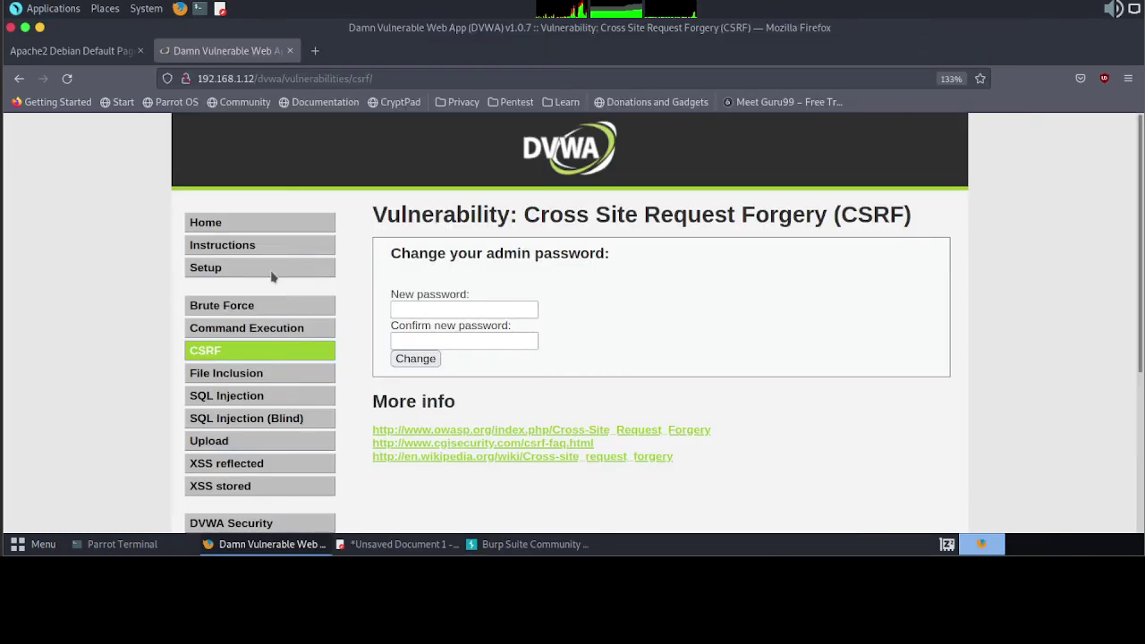
Step: Select the password noted on line 5 of the Pluma notes
{"action": "left_click", "coordinate": [473, 308]}
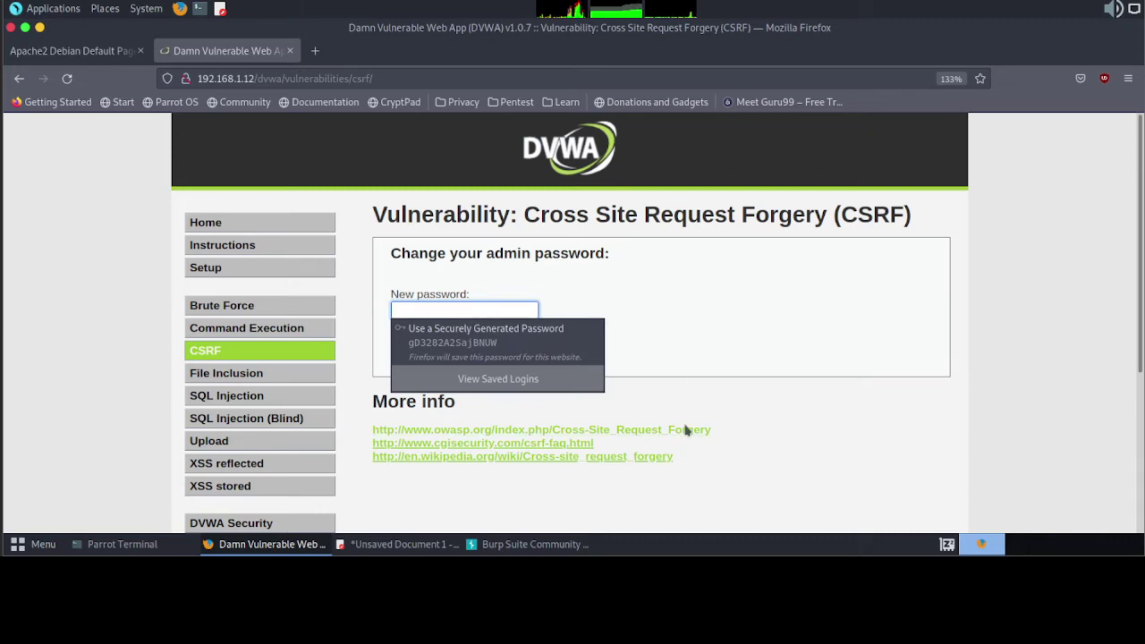
{"action": "key", "text": "alt+Tab"}
{"action": "key", "text": "alt+Tab"}
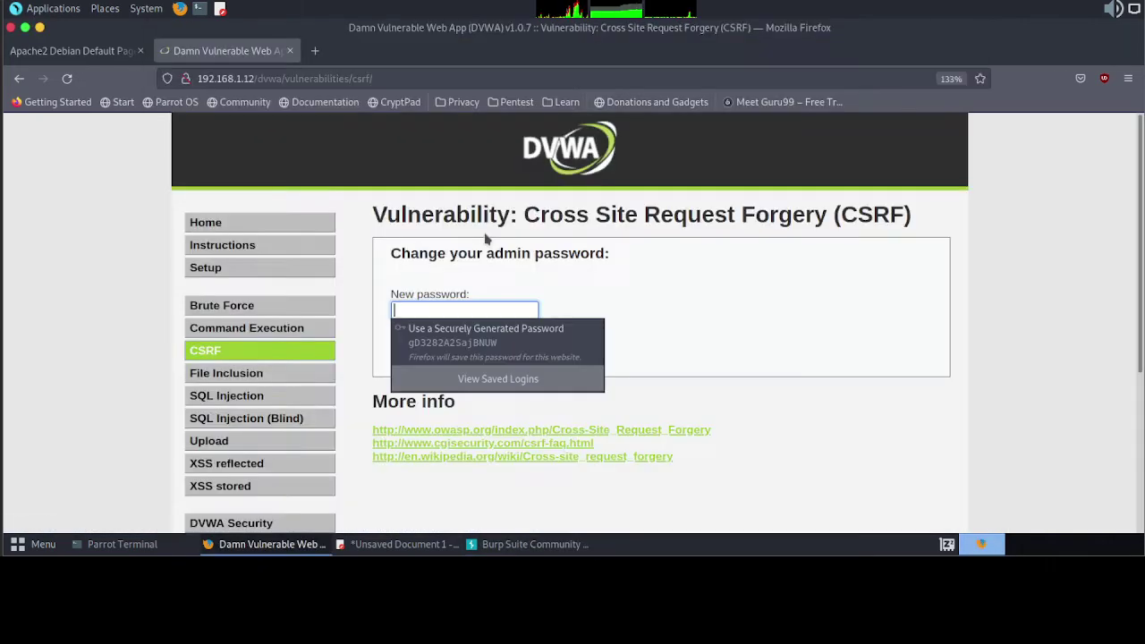
{"action": "key", "text": "alt+Tab"}
{"action": "key", "text": "alt+Tab"}
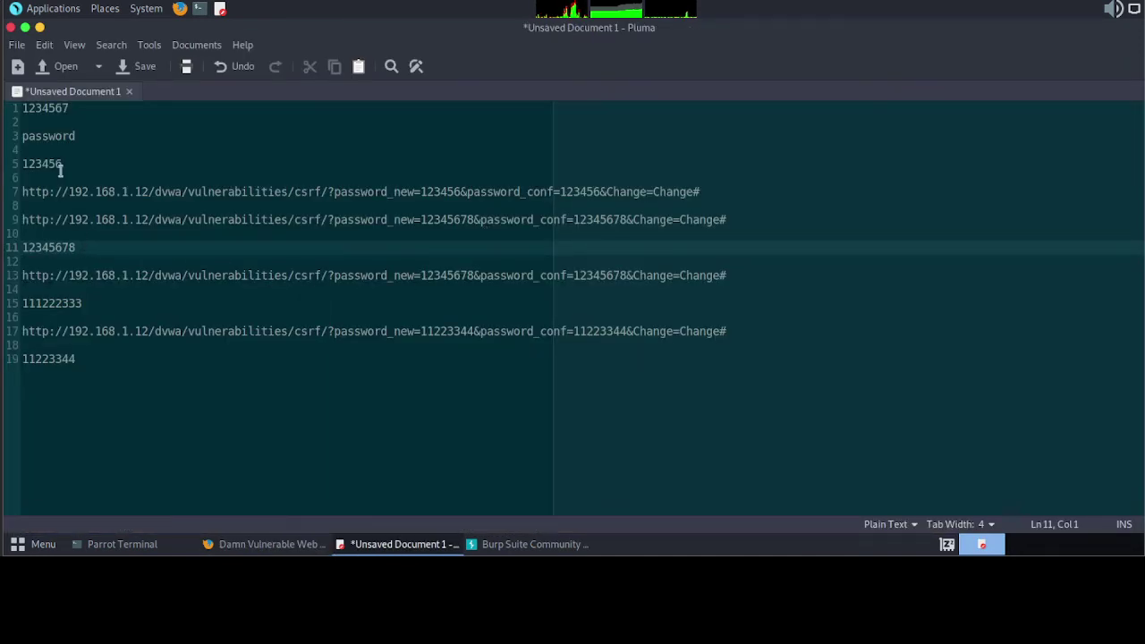
{"action": "left_click_drag", "start_coordinate": [63, 164], "coordinate": [18, 165]}
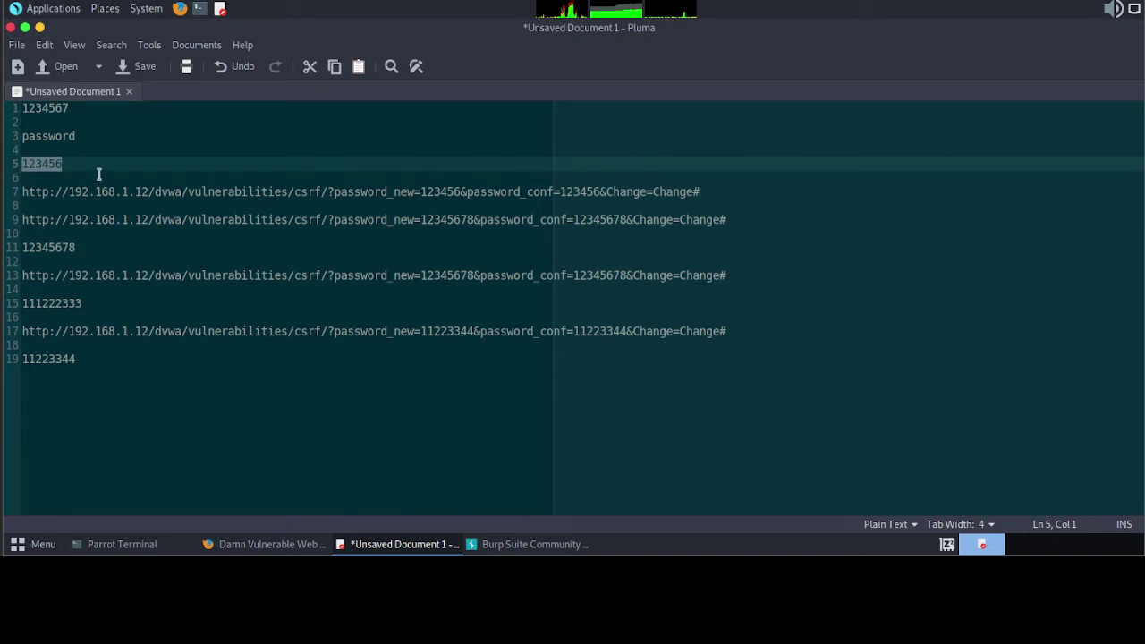
{"action": "key", "text": "alt+Tab"}
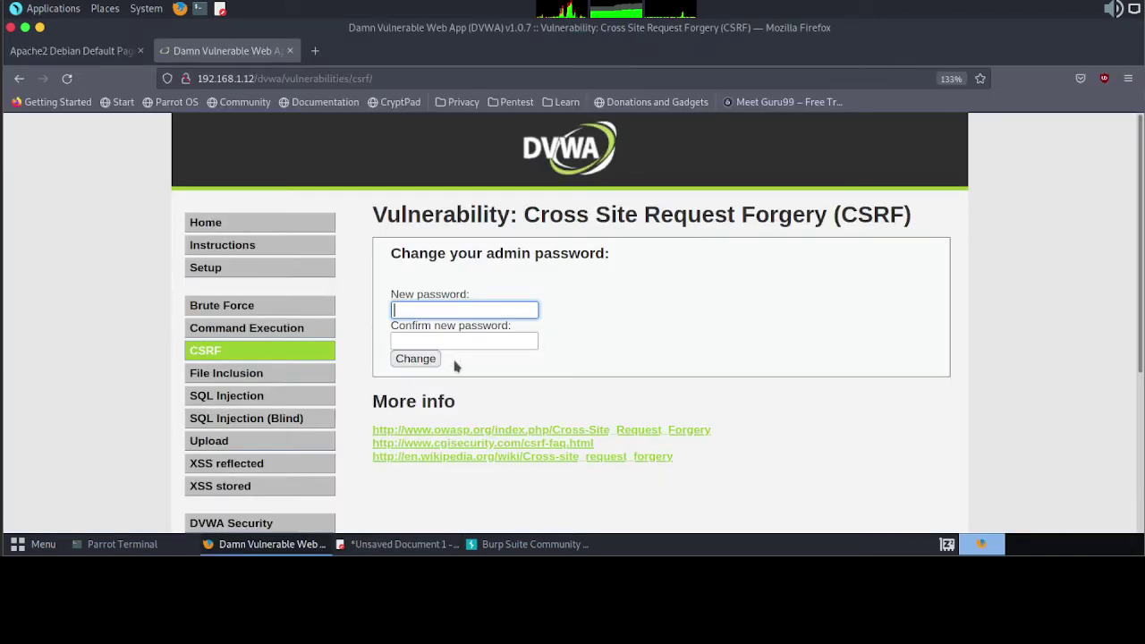
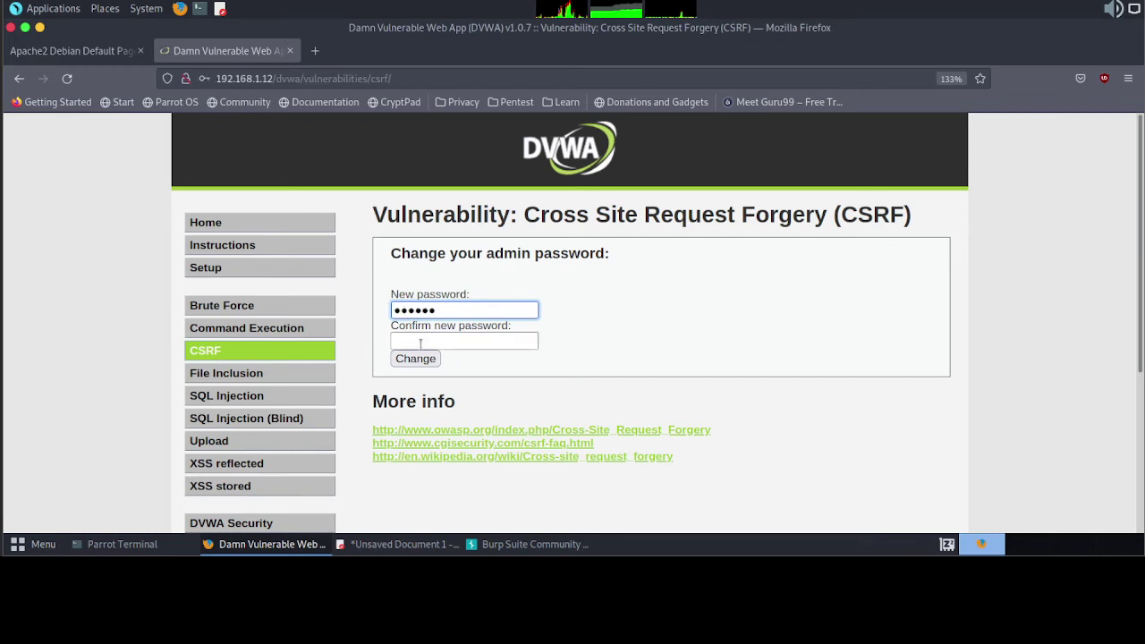
{"action": "left_click", "coordinate": [419, 340]}
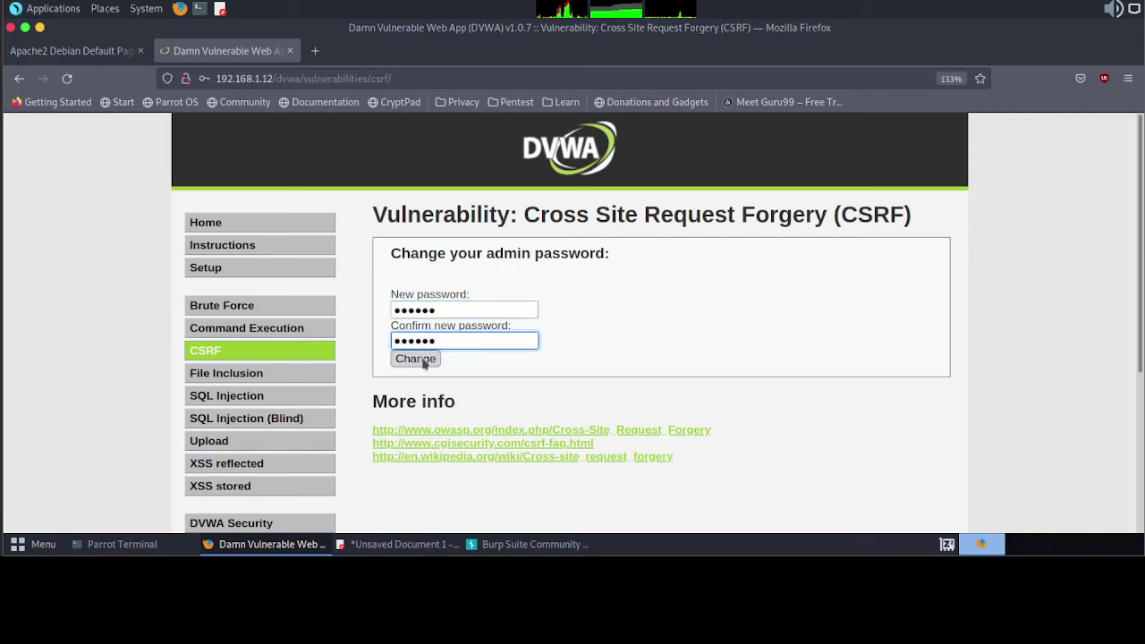
{"action": "left_click", "coordinate": [421, 359]}
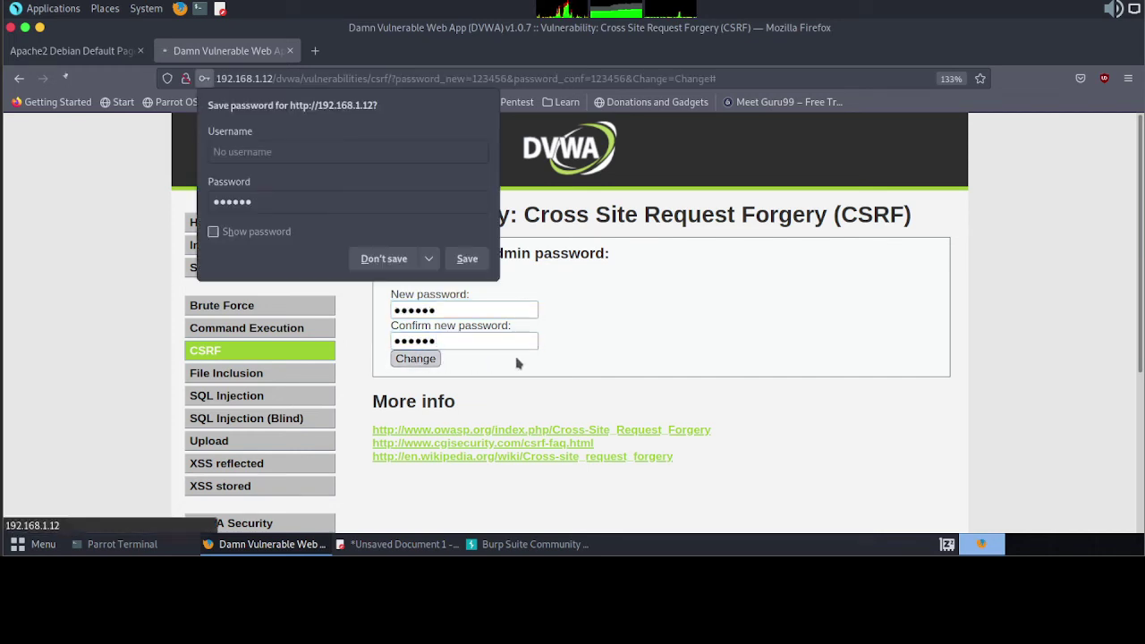
{"action": "left_click", "coordinate": [528, 286]}
Step: Log out of DVWA and attempt an admin login with 123456, which fails
{"action": "scroll", "coordinate": [349, 393], "scroll_direction": "down", "scroll_amount": 2}
{"action": "scroll", "coordinate": [350, 393], "scroll_direction": "down", "scroll_amount": 3}
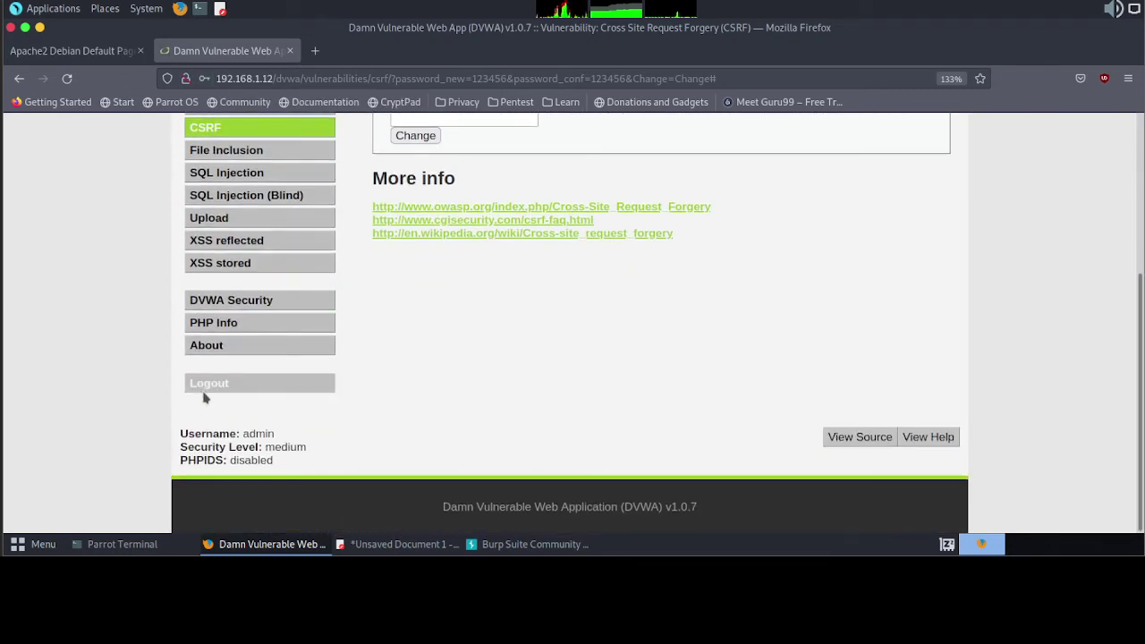
{"action": "left_click", "coordinate": [204, 382]}
{"action": "left_click", "coordinate": [454, 322]}
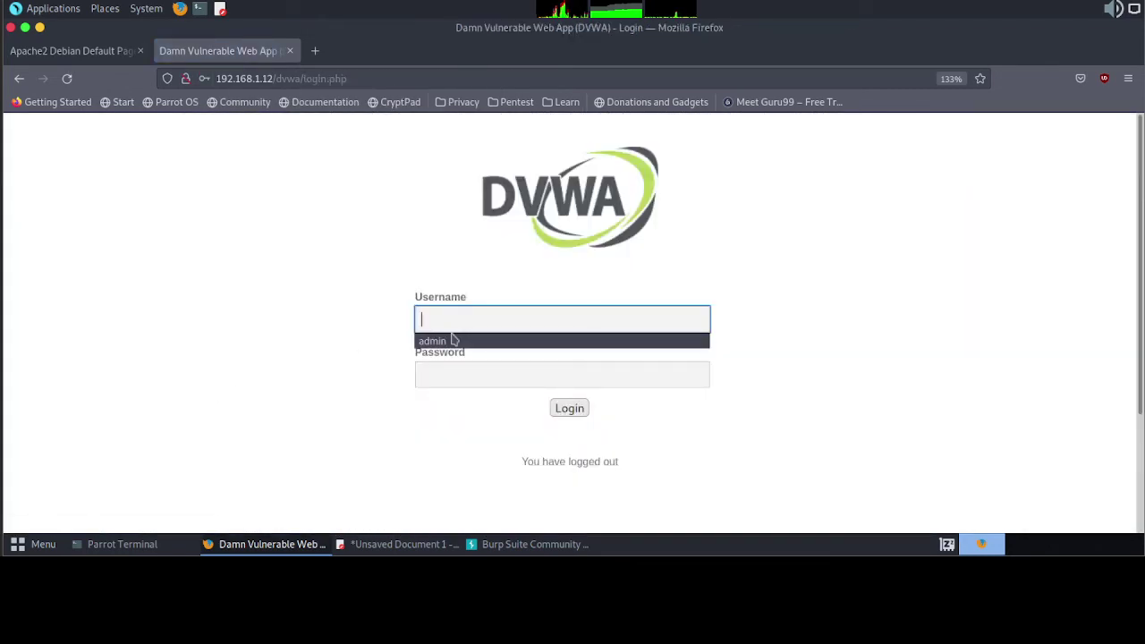
{"action": "left_click", "coordinate": [451, 340]}
{"action": "left_click", "coordinate": [445, 376]}
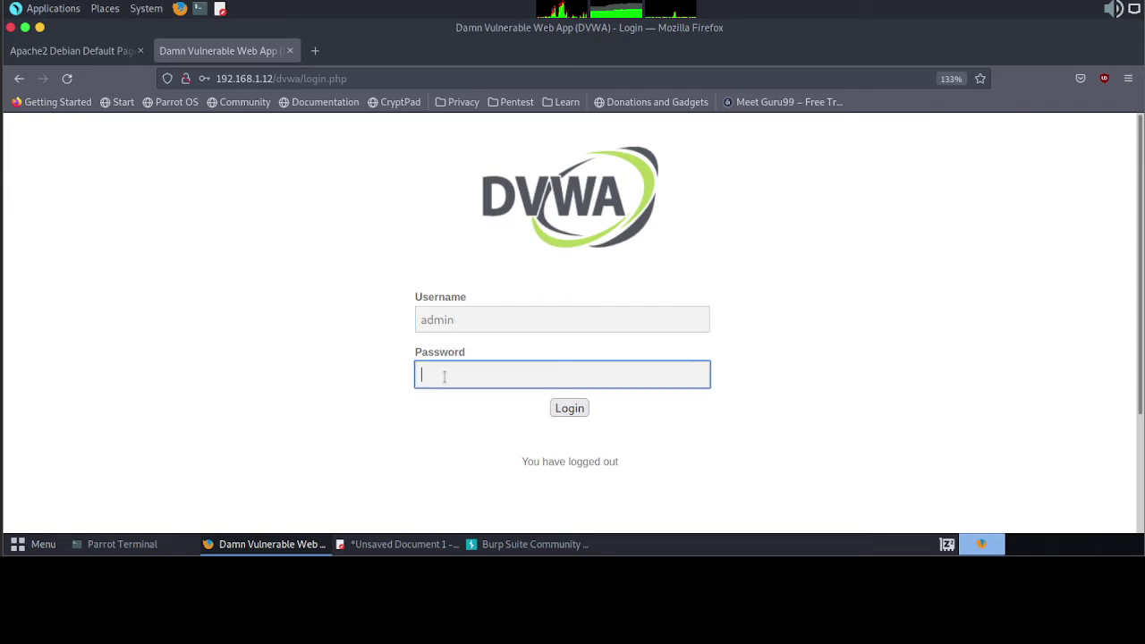
{"action": "left_click", "coordinate": [555, 409]}
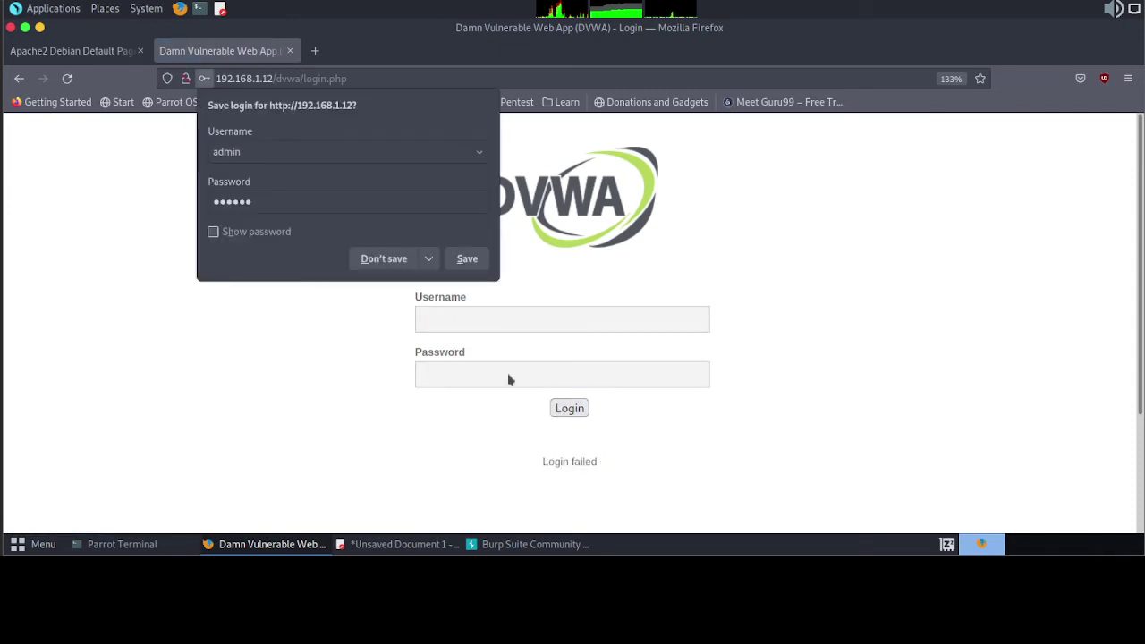
{"action": "left_click", "coordinate": [480, 326]}
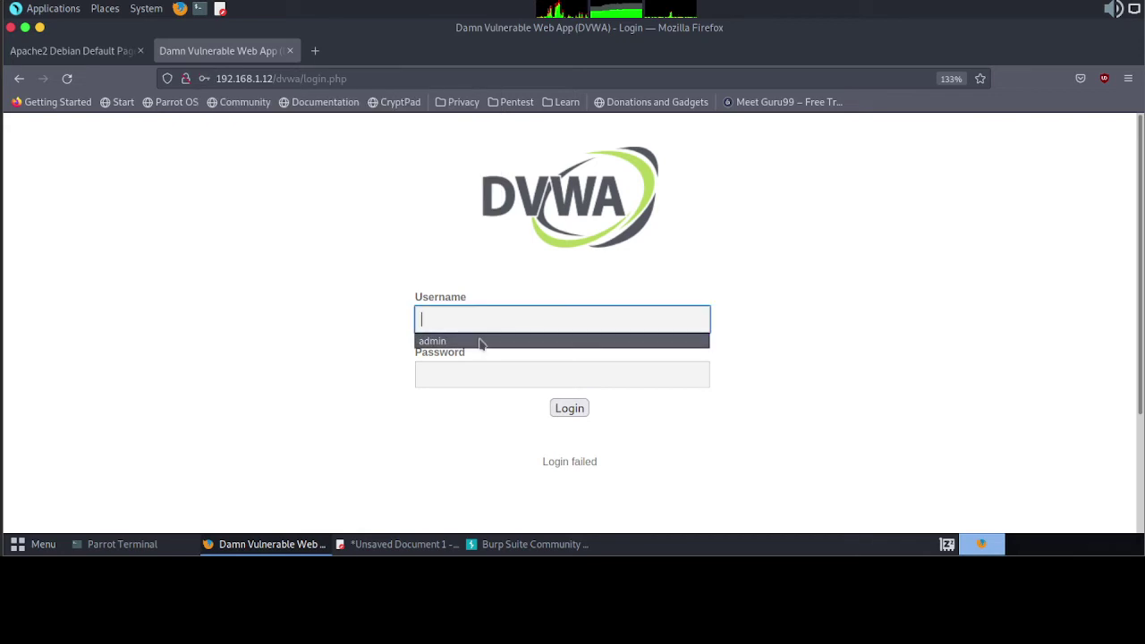
Step: Log in as admin with the new password, then go to the CSRF page
{"action": "left_click", "coordinate": [478, 340]}
{"action": "left_click", "coordinate": [480, 370]}
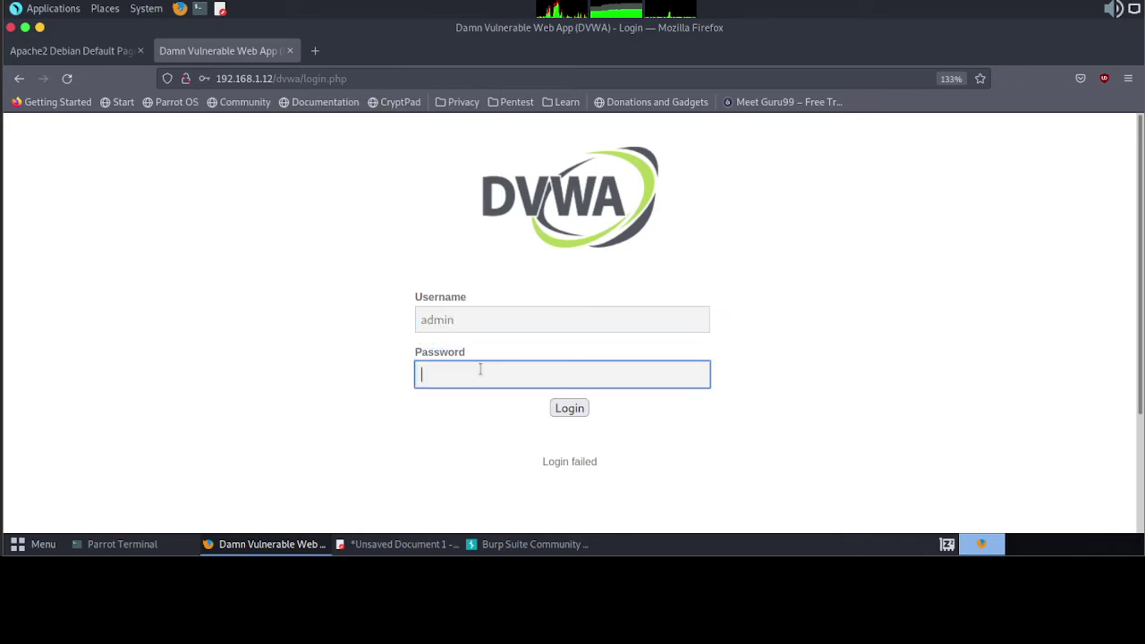
{"action": "type", "text": "••••••"}
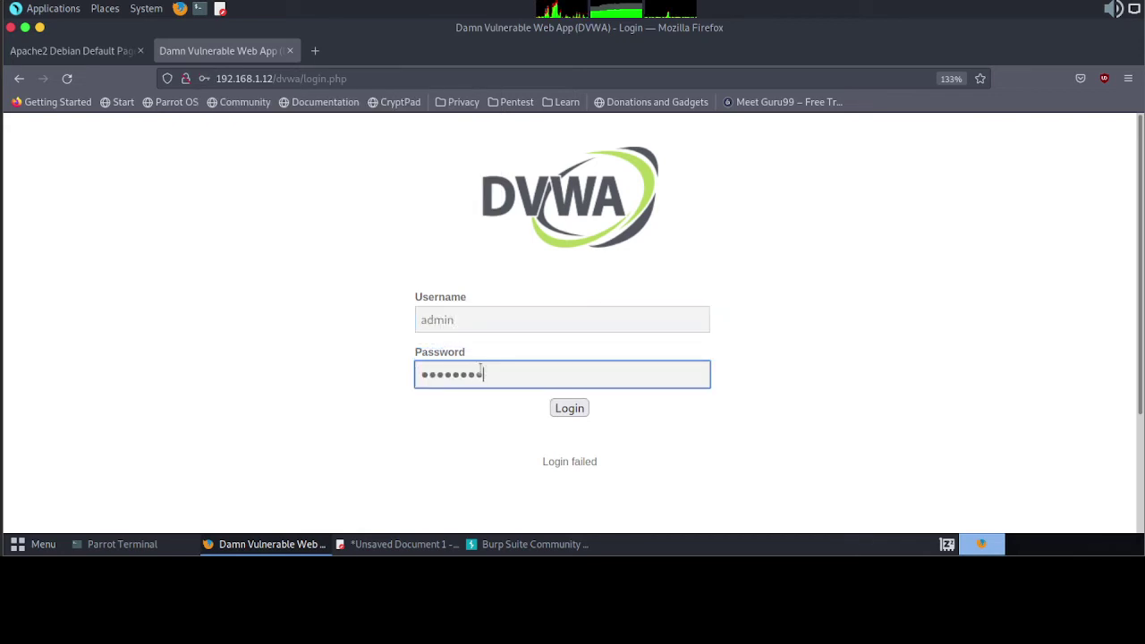
{"action": "left_click", "coordinate": [561, 408]}
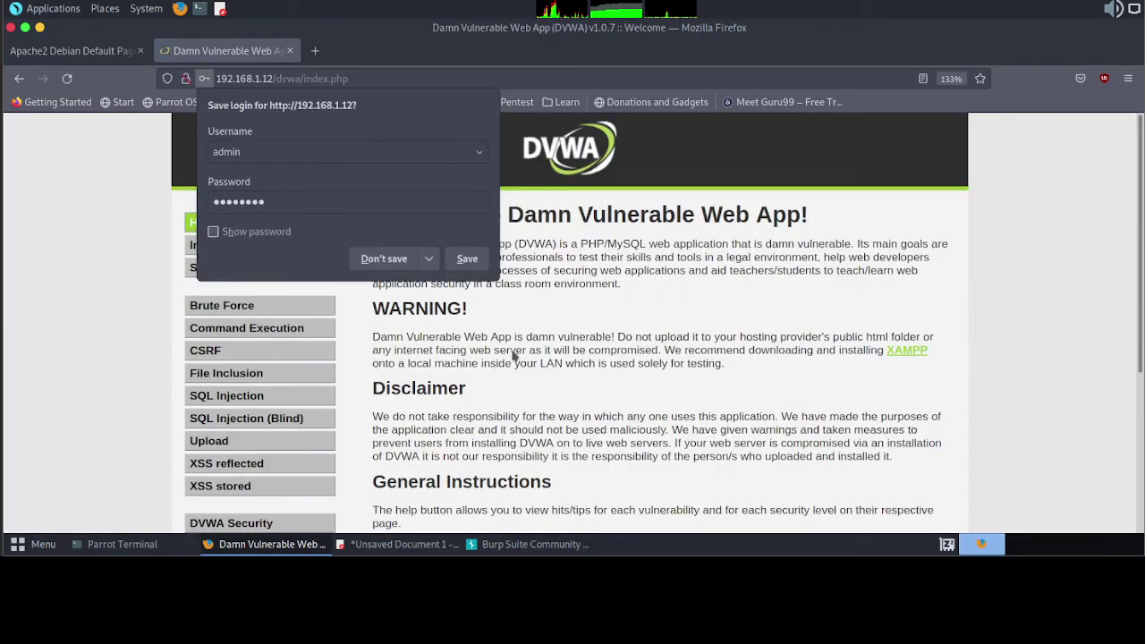
{"action": "left_click", "coordinate": [513, 350]}
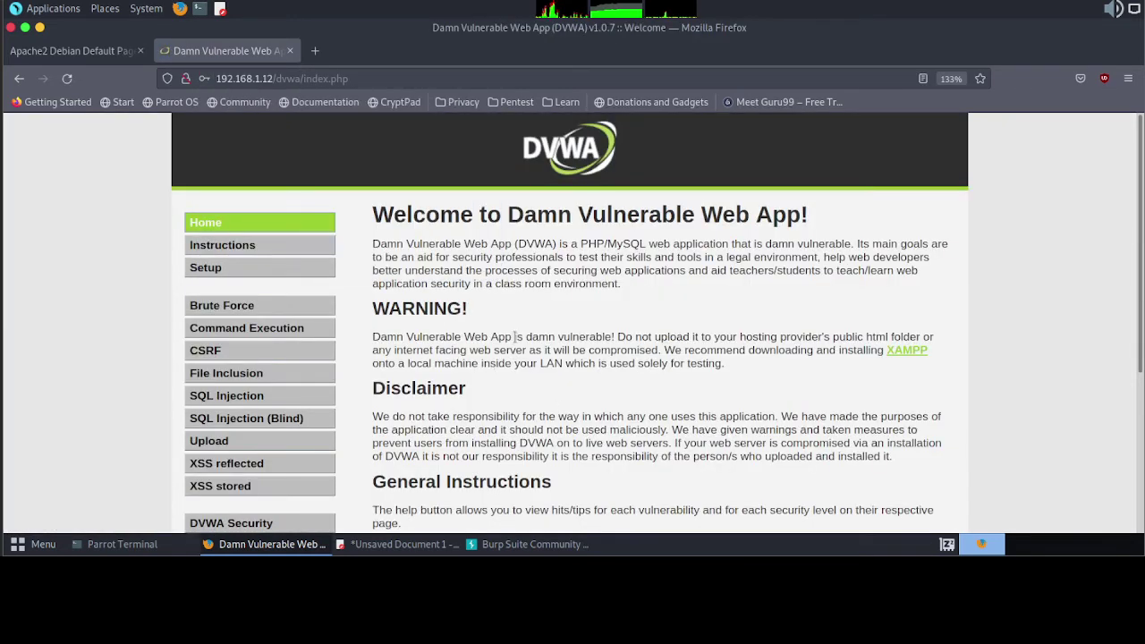
{"action": "left_click", "coordinate": [206, 351]}
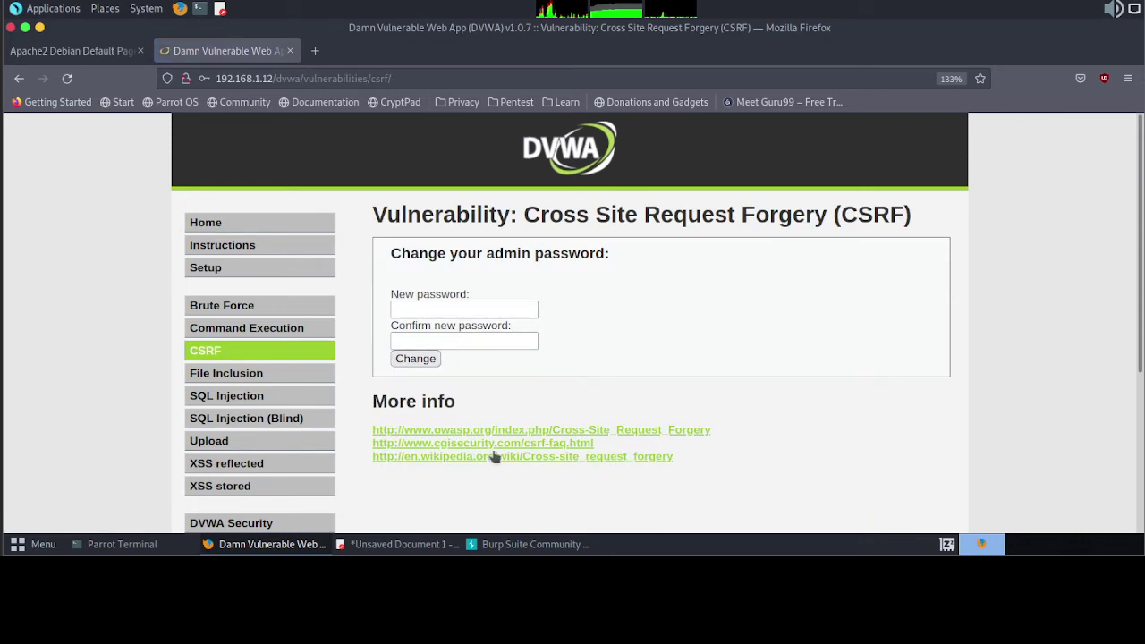
Step: Submit the CSRF form with 'hacked' in both password fields and view the resulting URL
{"action": "left_click", "coordinate": [428, 307]}
{"action": "left_click", "coordinate": [429, 309]}
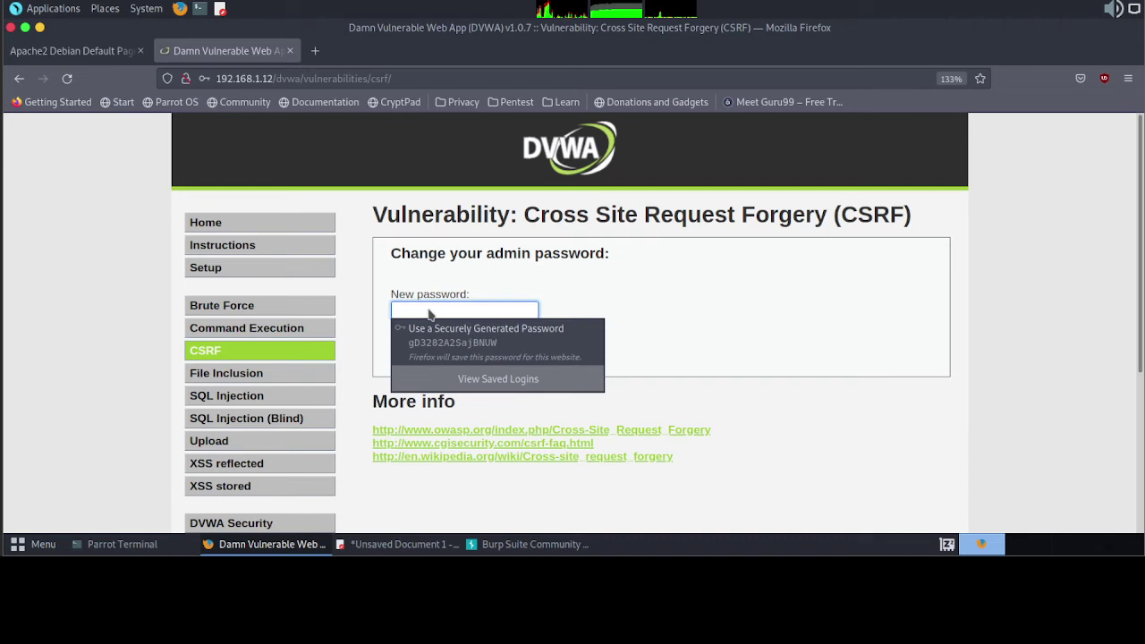
{"action": "type", "text": "hacked"}
{"action": "left_click", "coordinate": [439, 341]}
{"action": "type", "text": "hacked"}
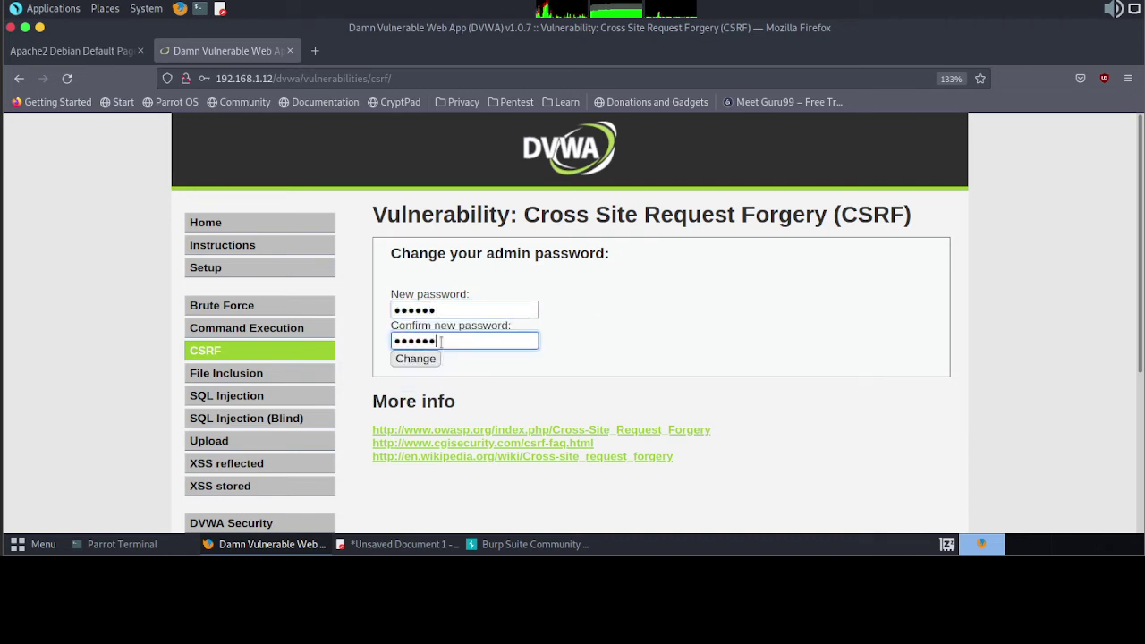
{"action": "left_click", "coordinate": [426, 360]}
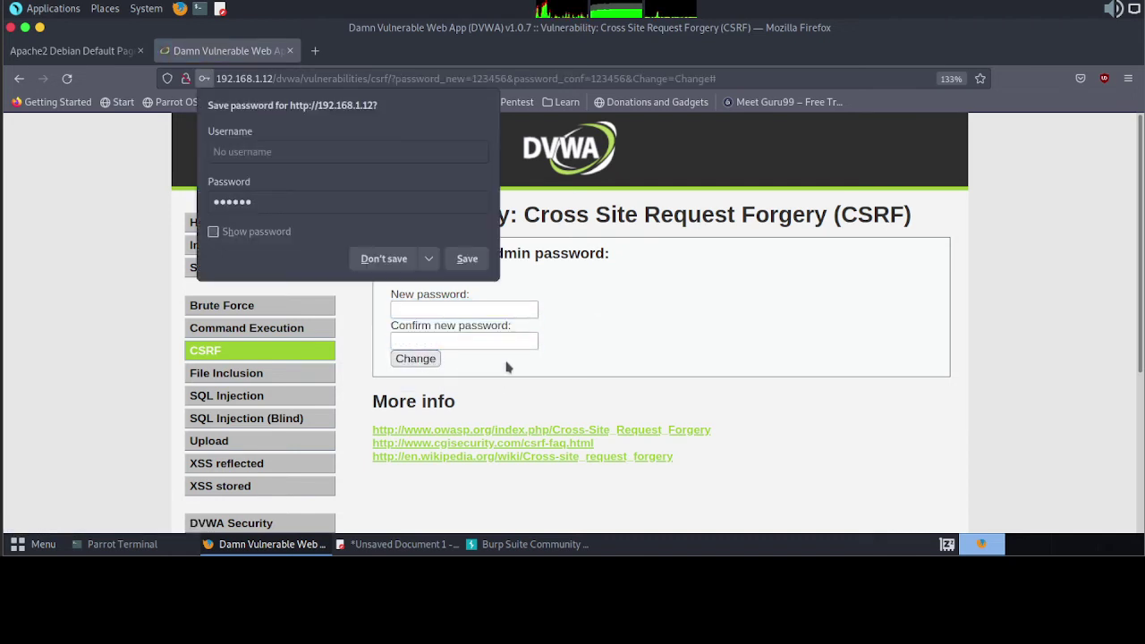
{"action": "left_click", "coordinate": [610, 290]}
{"action": "left_click", "coordinate": [738, 78]}
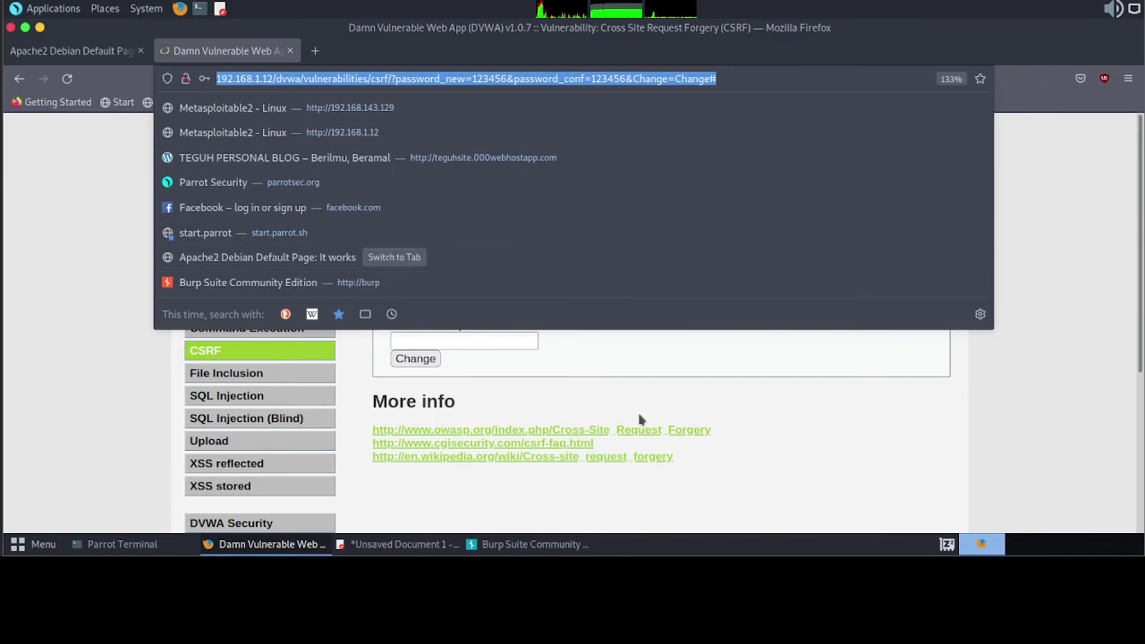
{"action": "left_click", "coordinate": [646, 365]}
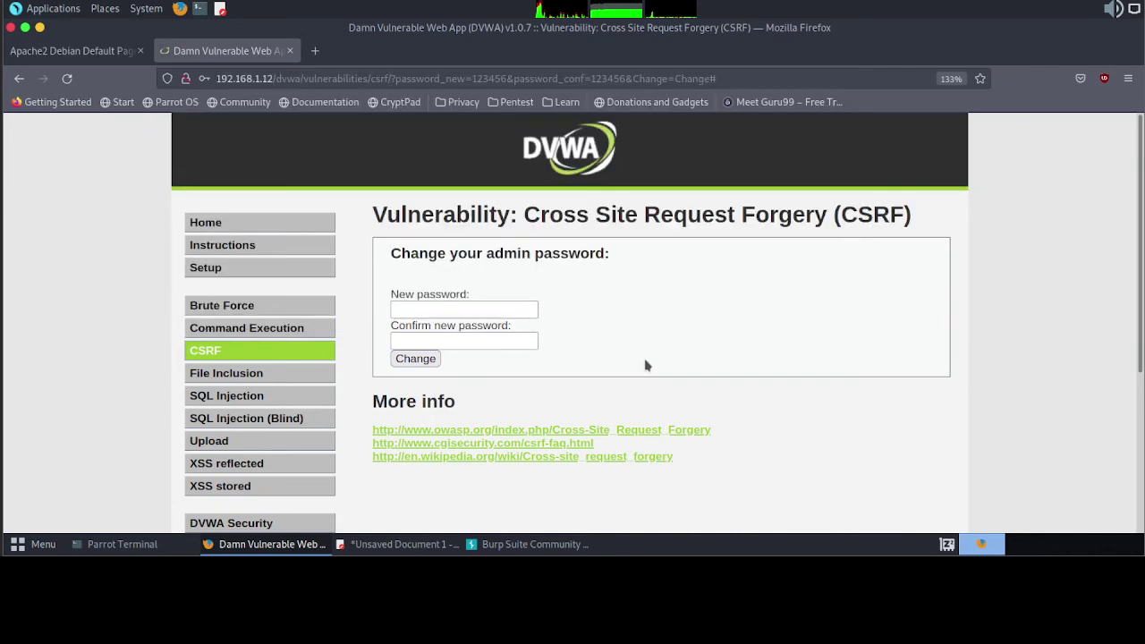
{"action": "key", "text": "alt+Tab"}
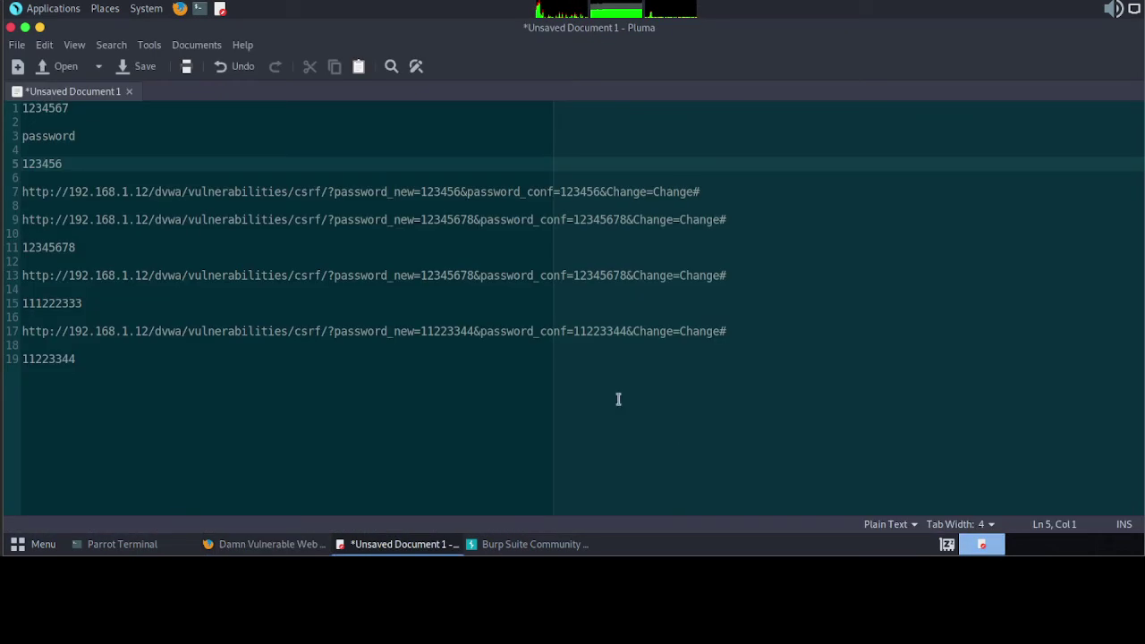
{"action": "left_click", "coordinate": [169, 361]}
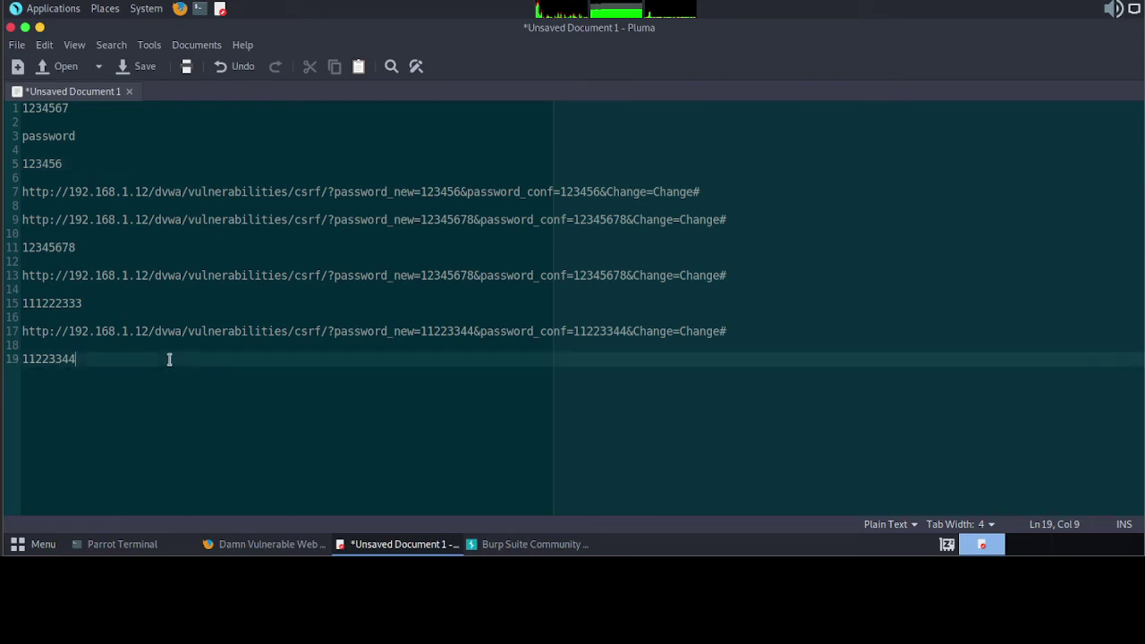
{"action": "key", "text": "Return"}
{"action": "key", "text": "Return"}
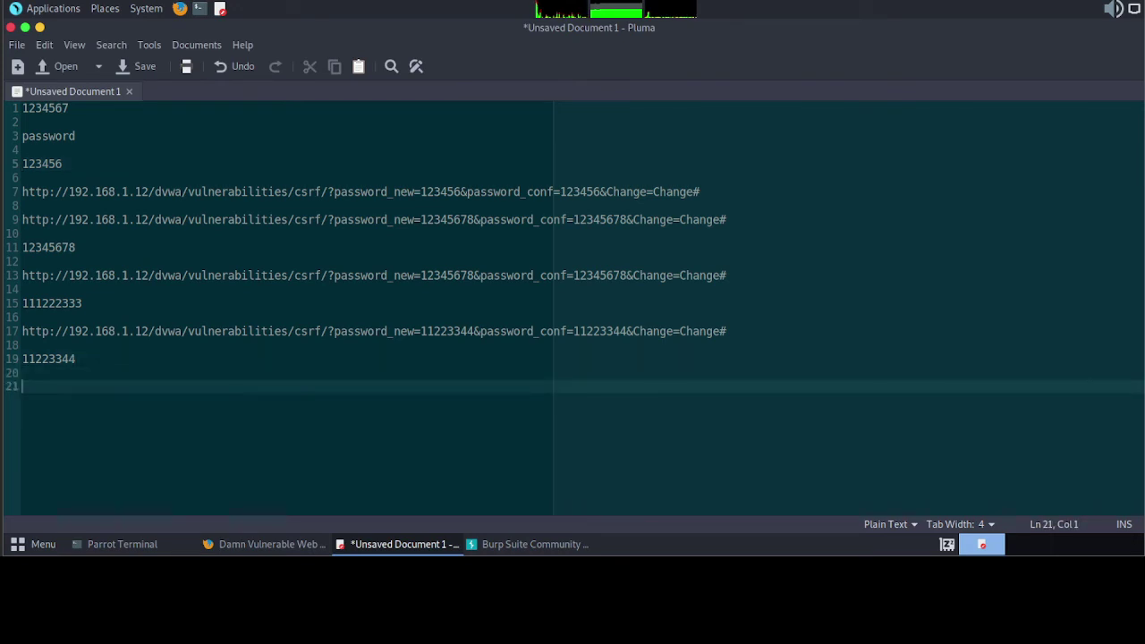
{"action": "key", "text": "ctrl+v"}
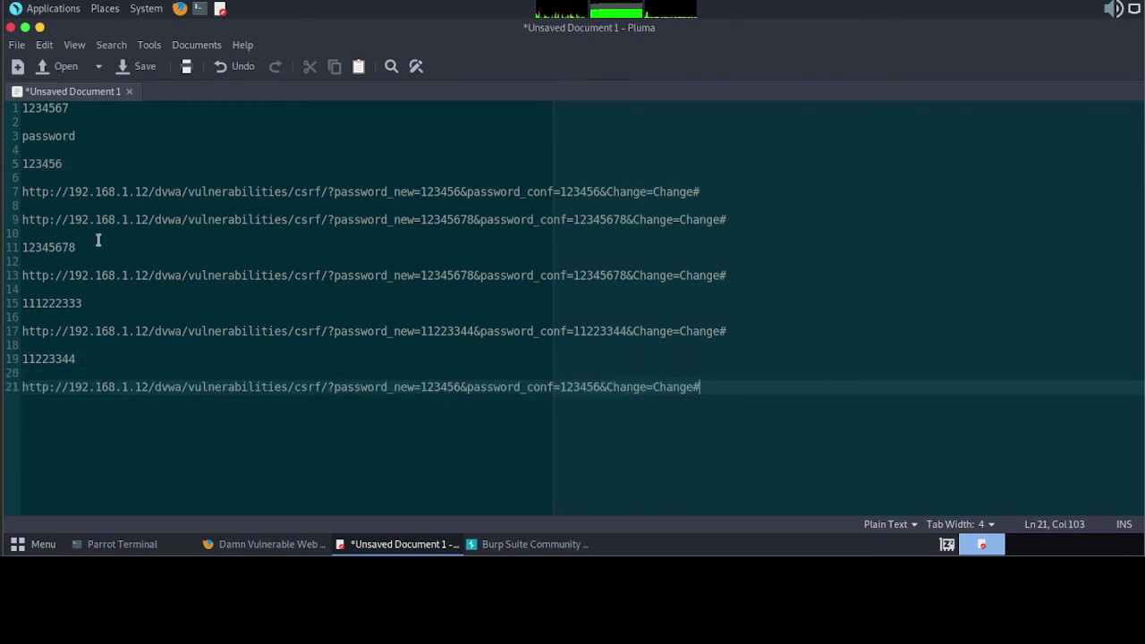
{"action": "left_click_drag", "start_coordinate": [23, 247], "coordinate": [86, 246]}
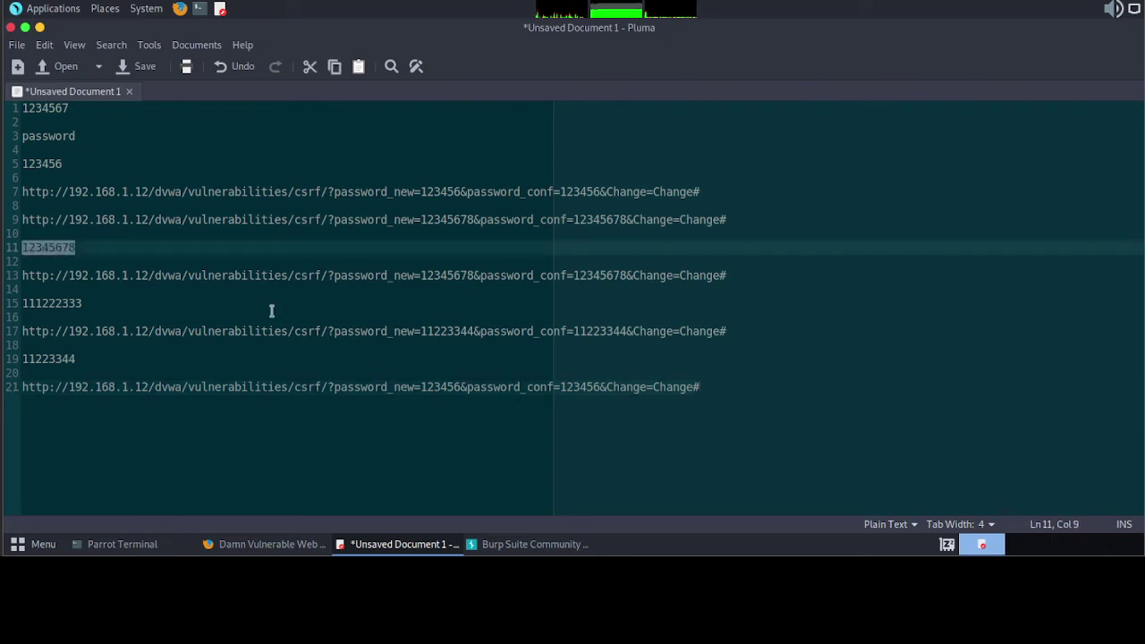
{"action": "left_click", "coordinate": [461, 387]}
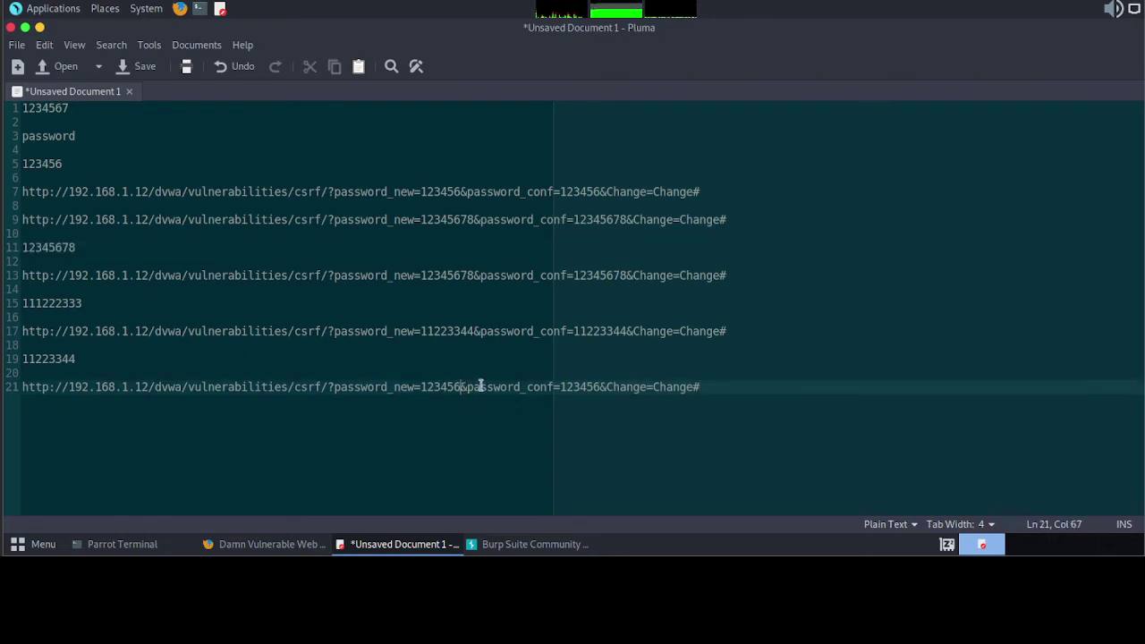
{"action": "left_click", "coordinate": [332, 387]}
{"action": "left_click_drag", "start_coordinate": [334, 386], "coordinate": [414, 386]}
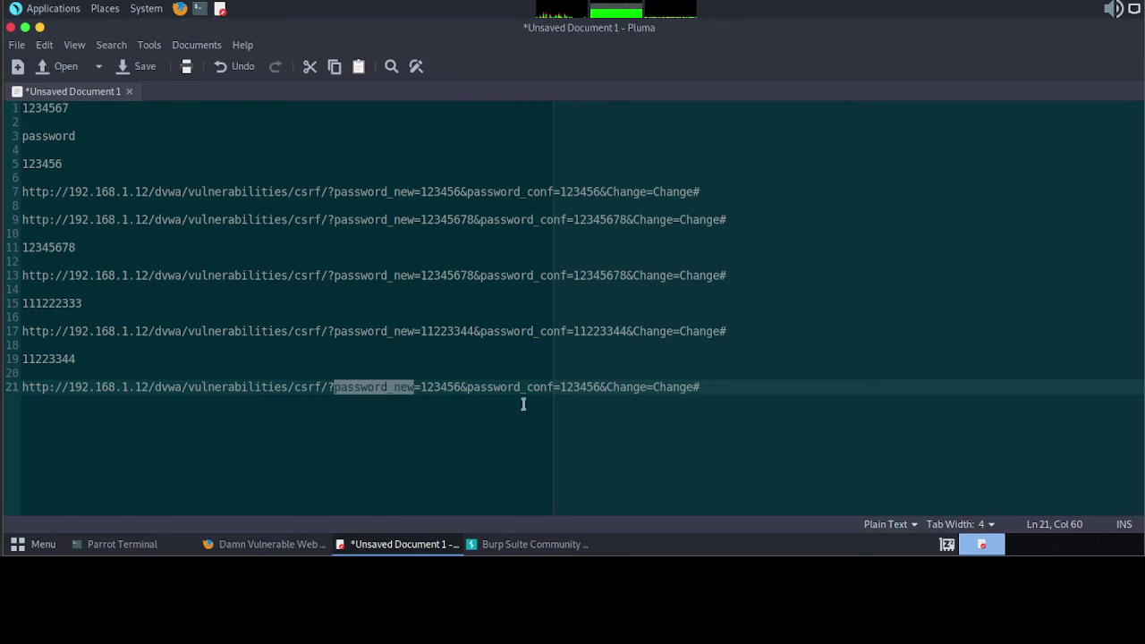
{"action": "left_click_drag", "start_coordinate": [710, 386], "coordinate": [18, 386]}
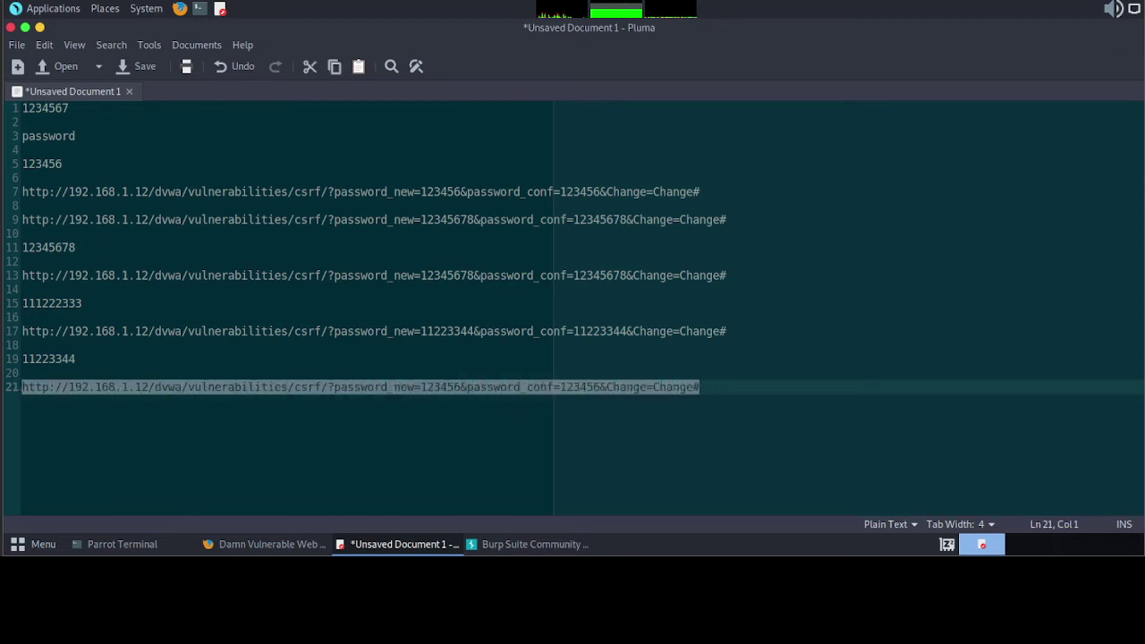
{"action": "left_click", "coordinate": [705, 386]}
{"action": "key", "text": "Return"}
{"action": "key", "text": "Return"}
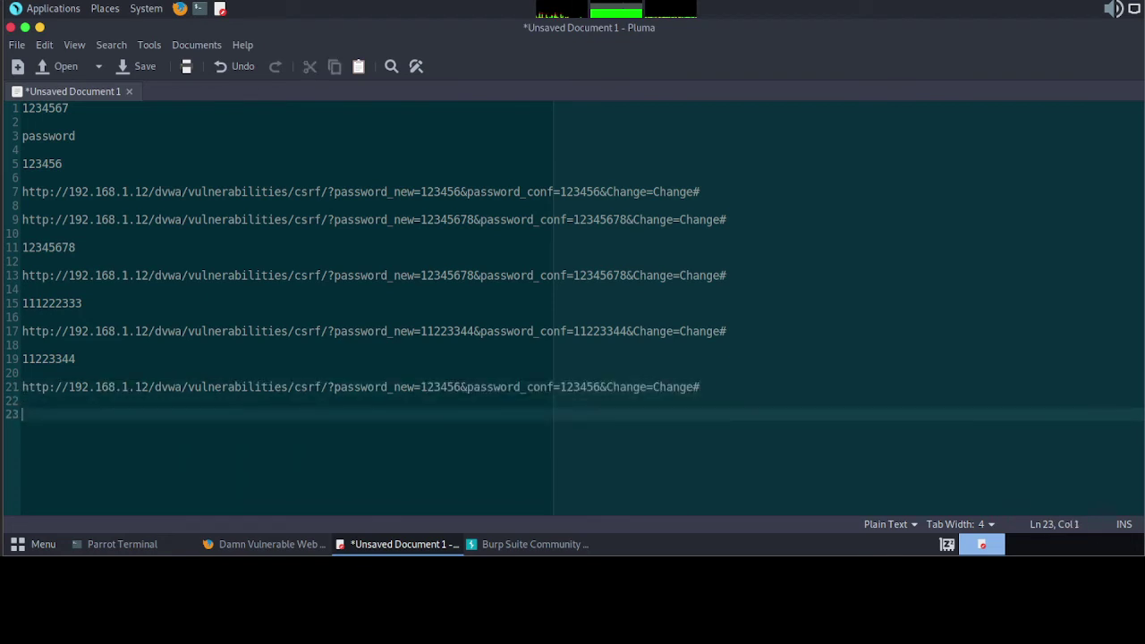
{"action": "key", "text": "ctrl+v"}
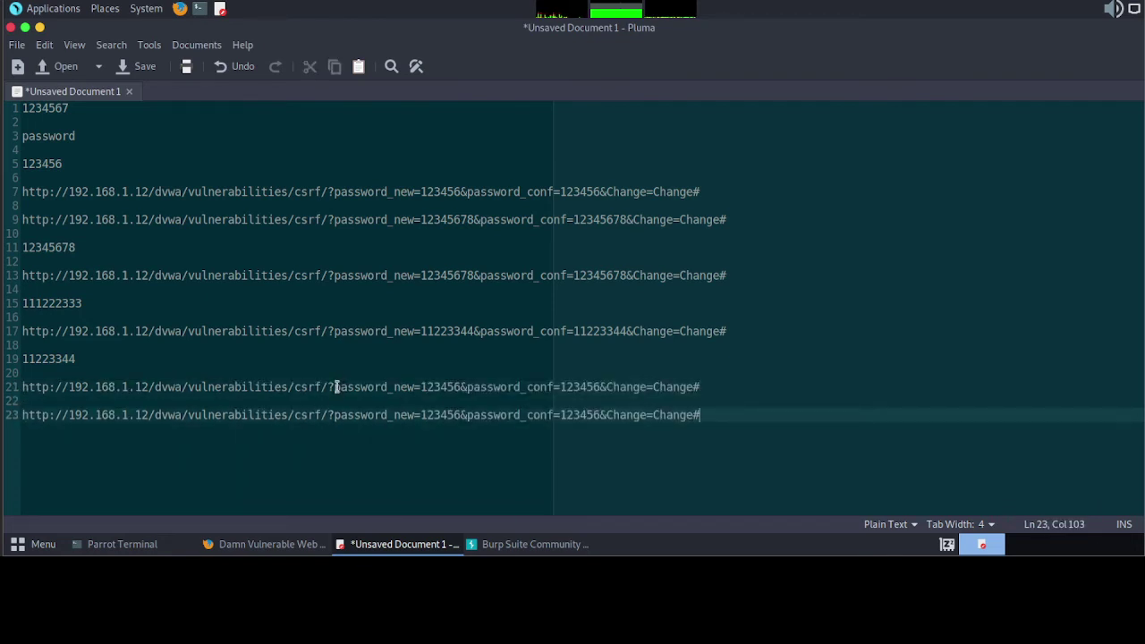
Step: Copy password_new from the link and paste it into Burp's Decoder input
{"action": "left_click_drag", "start_coordinate": [334, 387], "coordinate": [414, 387]}
{"action": "key", "text": "ctrl+c"}
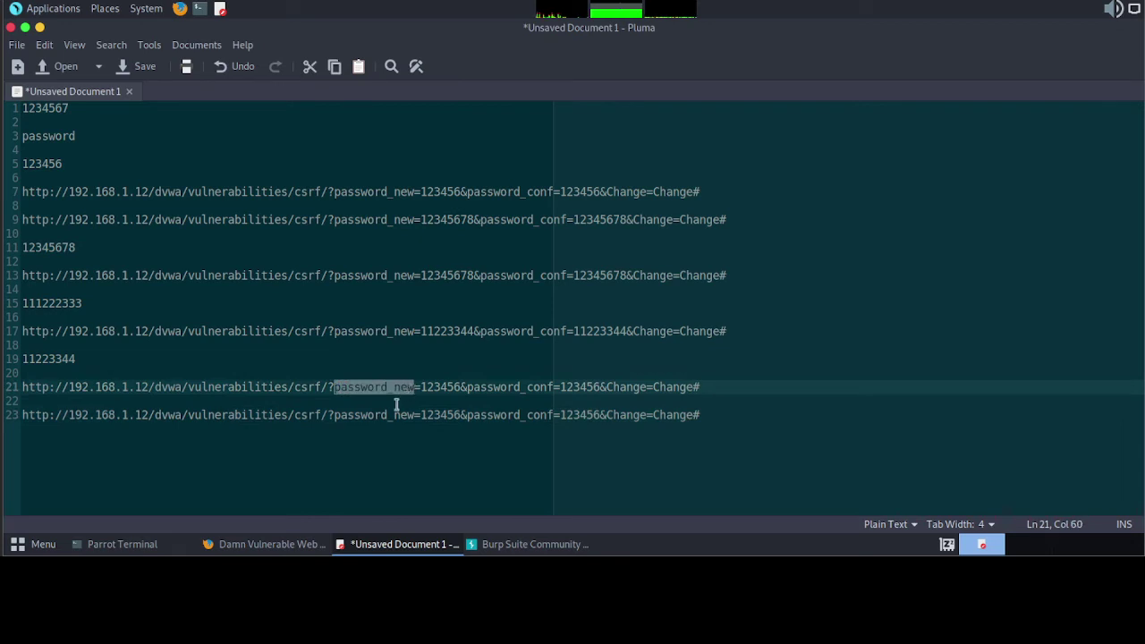
{"action": "key", "text": "alt+Tab"}
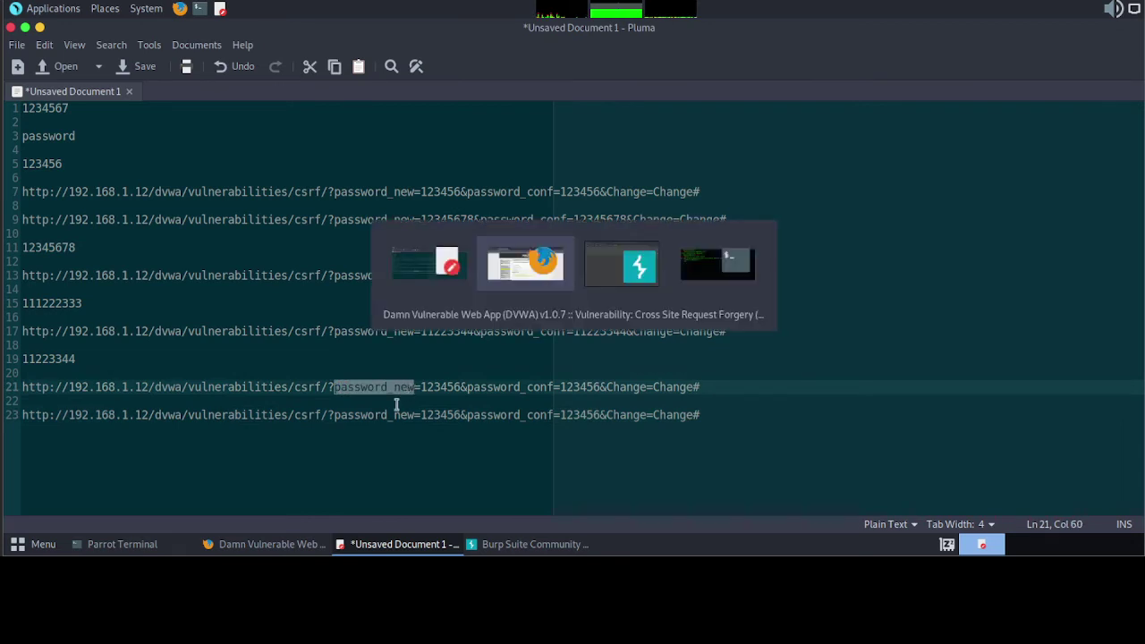
{"action": "key", "text": "alt+Tab"}
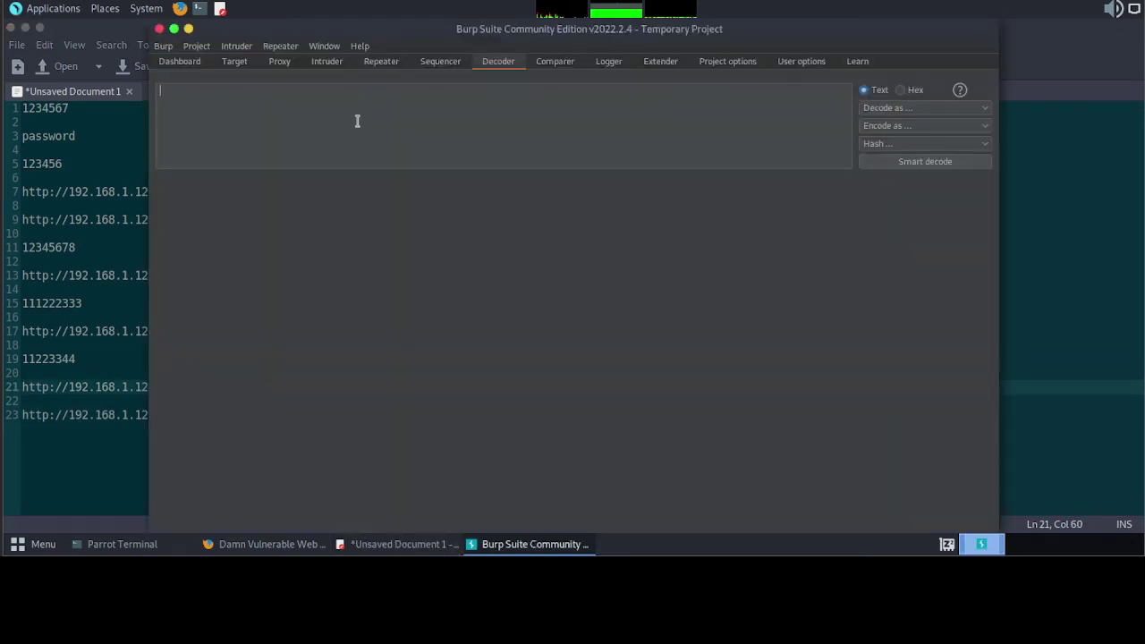
{"action": "key", "text": "ctrl+v"}
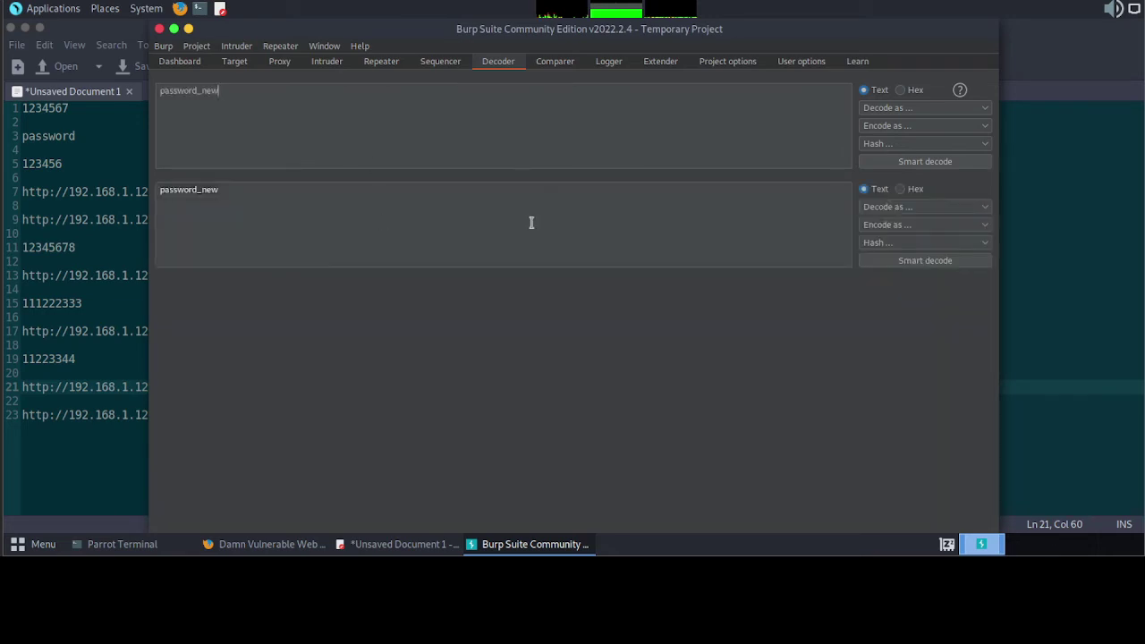
{"action": "left_click", "coordinate": [909, 169]}
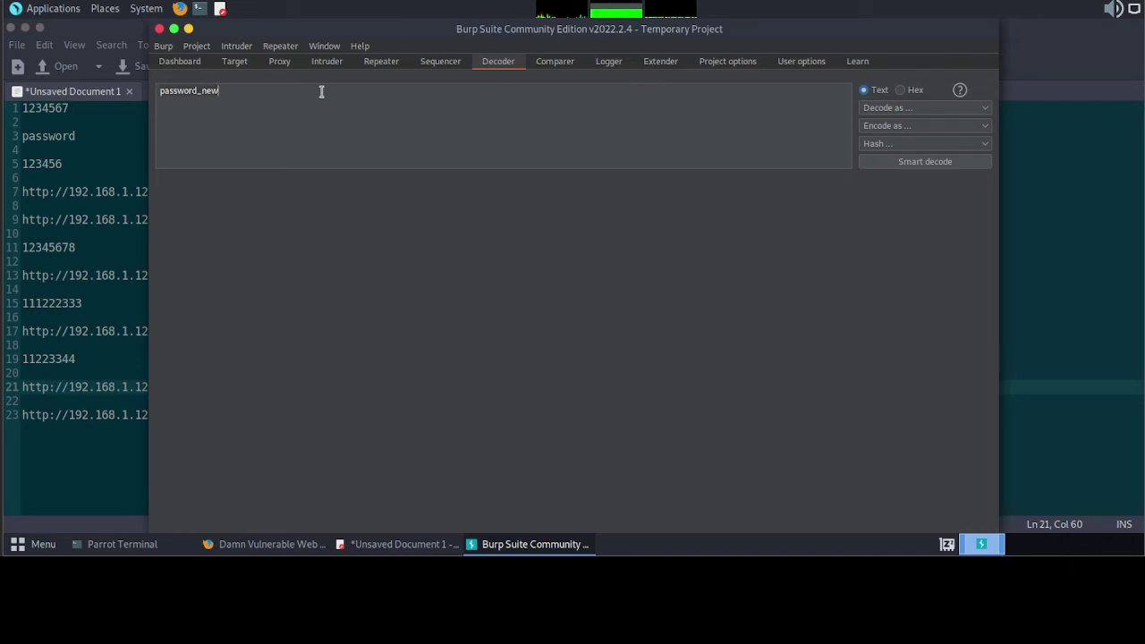
{"action": "left_click_drag", "start_coordinate": [280, 91], "coordinate": [140, 92]}
{"action": "key", "text": "ctrl+v"}
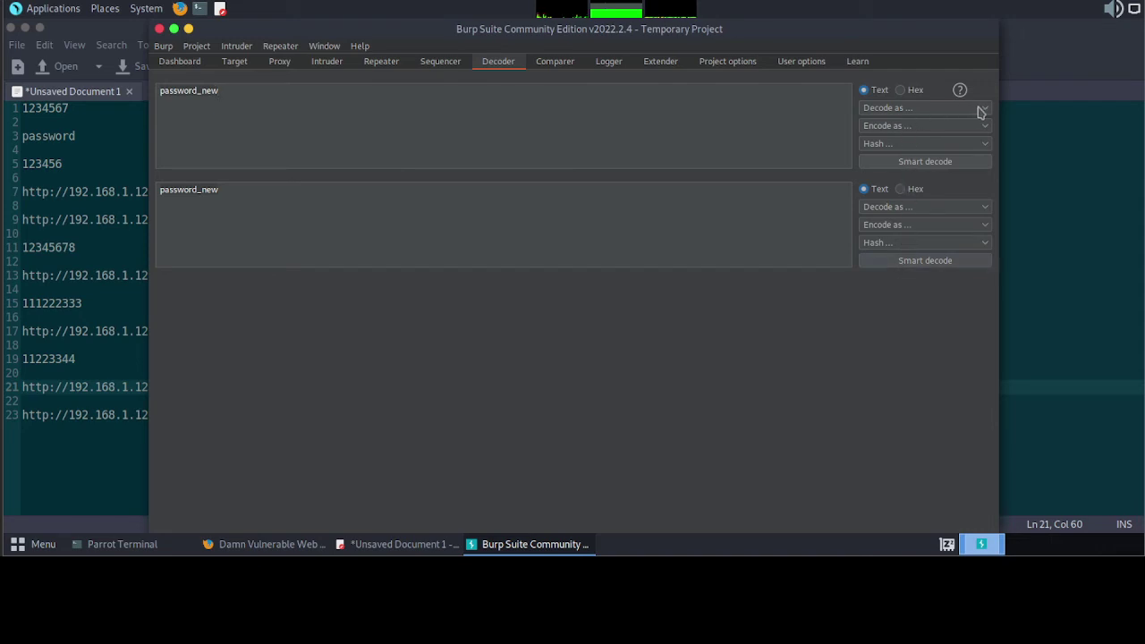
{"action": "left_click", "coordinate": [987, 145]}
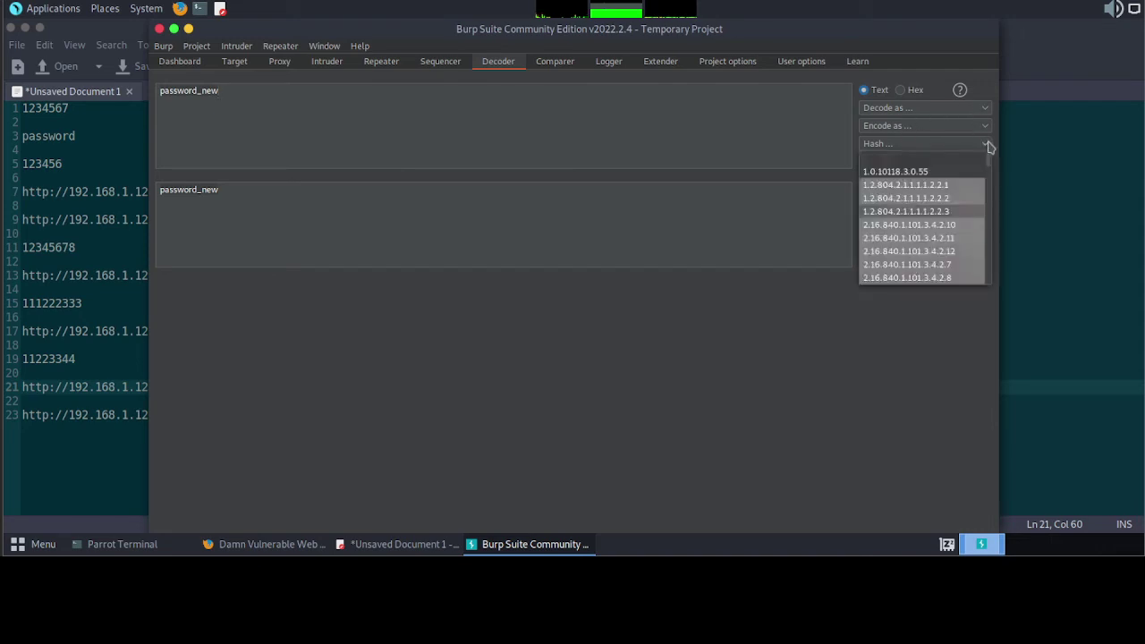
{"action": "left_click", "coordinate": [987, 145]}
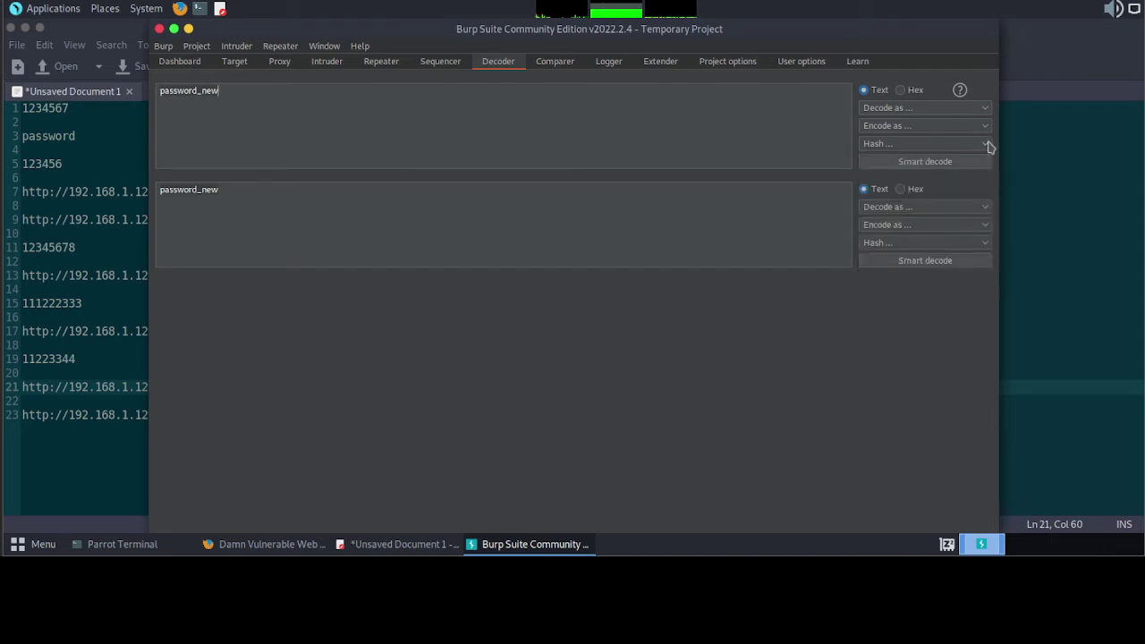
{"action": "left_click", "coordinate": [901, 190]}
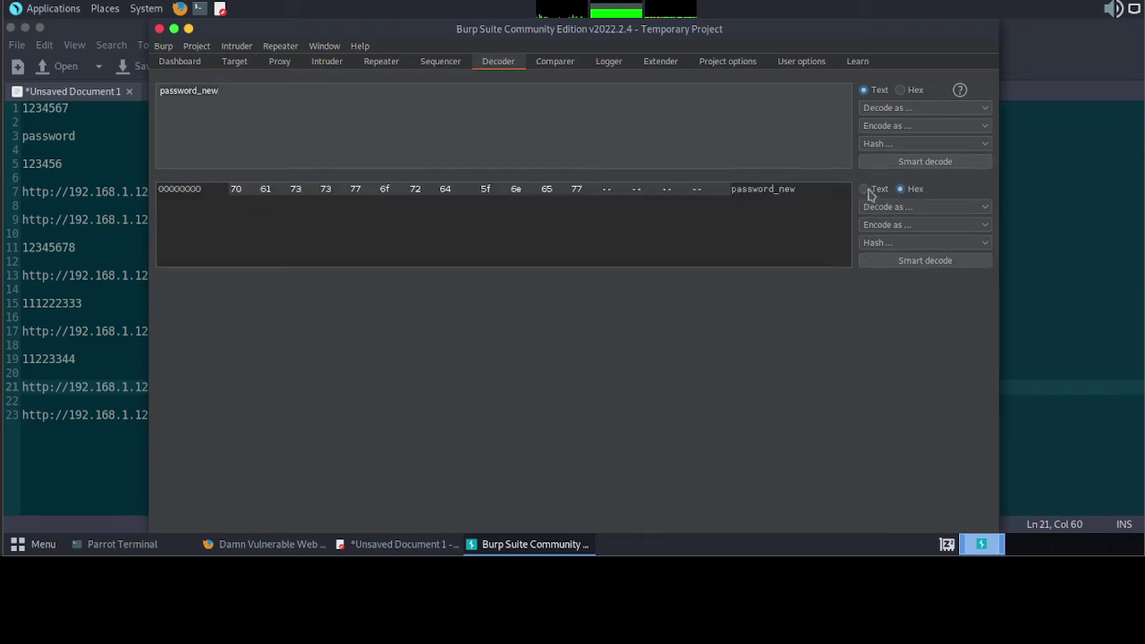
{"action": "left_click", "coordinate": [865, 190]}
{"action": "left_click", "coordinate": [983, 243]}
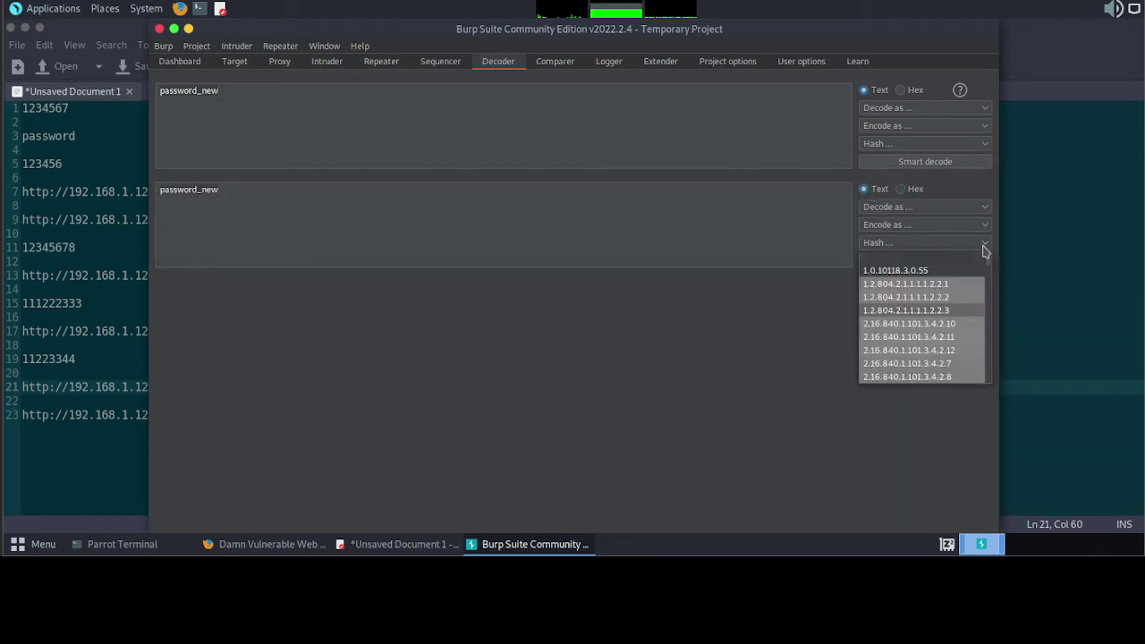
{"action": "left_click", "coordinate": [913, 284]}
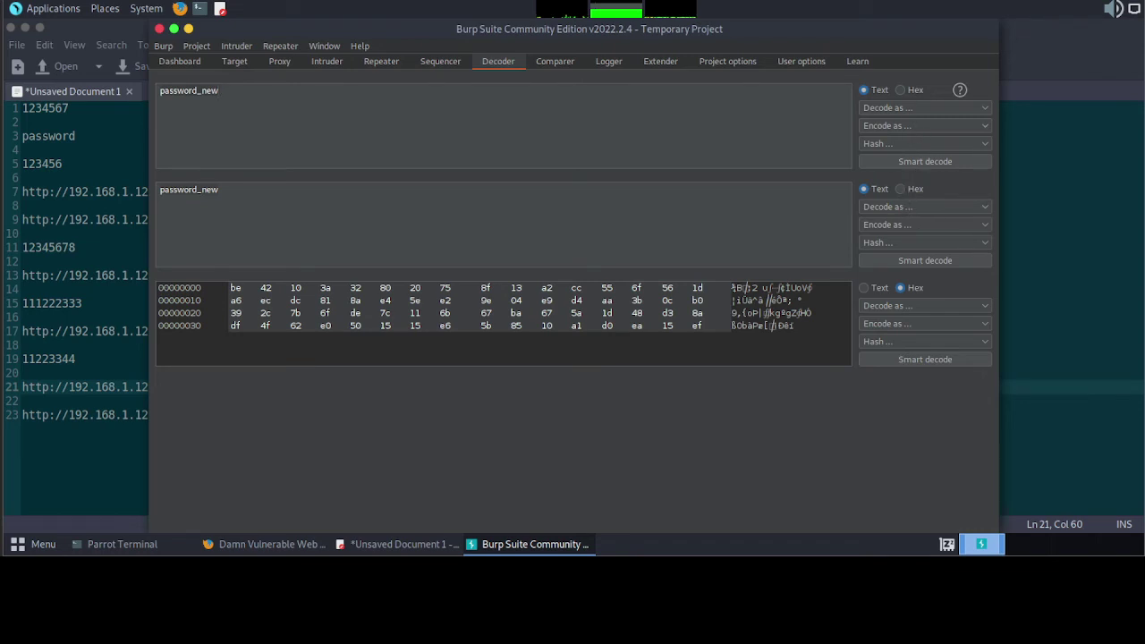
{"action": "left_click", "coordinate": [902, 90]}
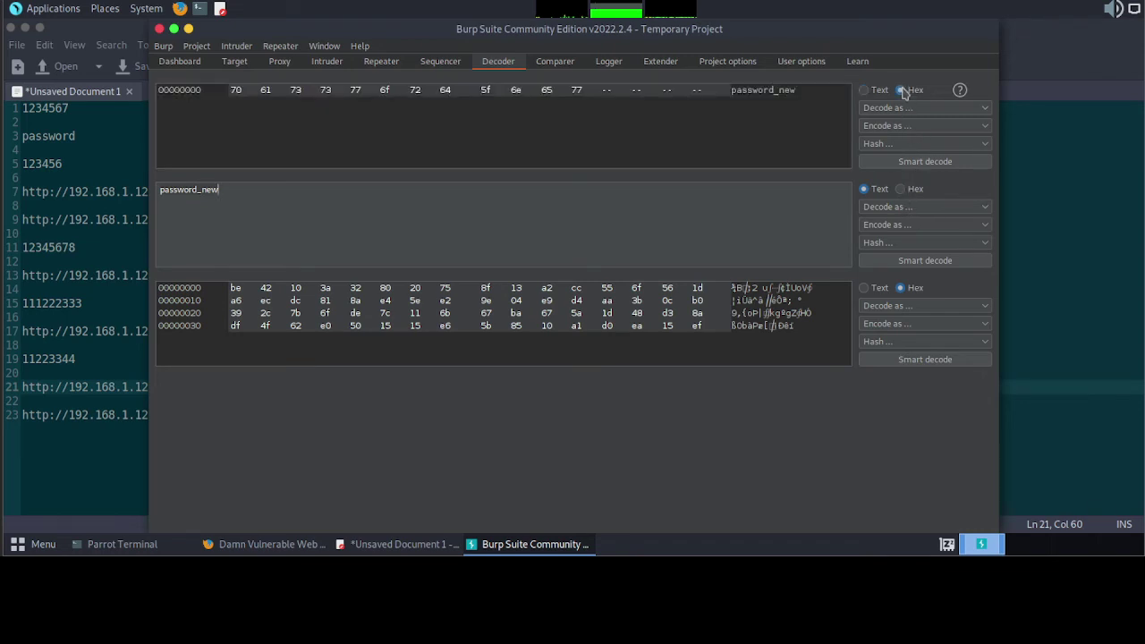
{"action": "left_click", "coordinate": [864, 90]}
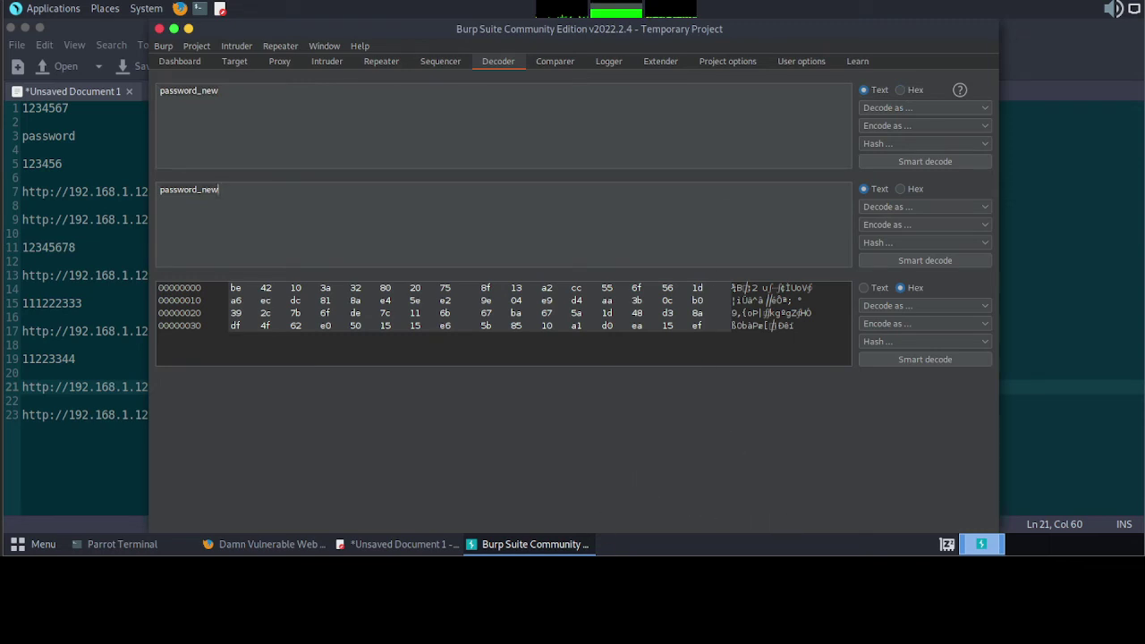
{"action": "left_click", "coordinate": [219, 91]}
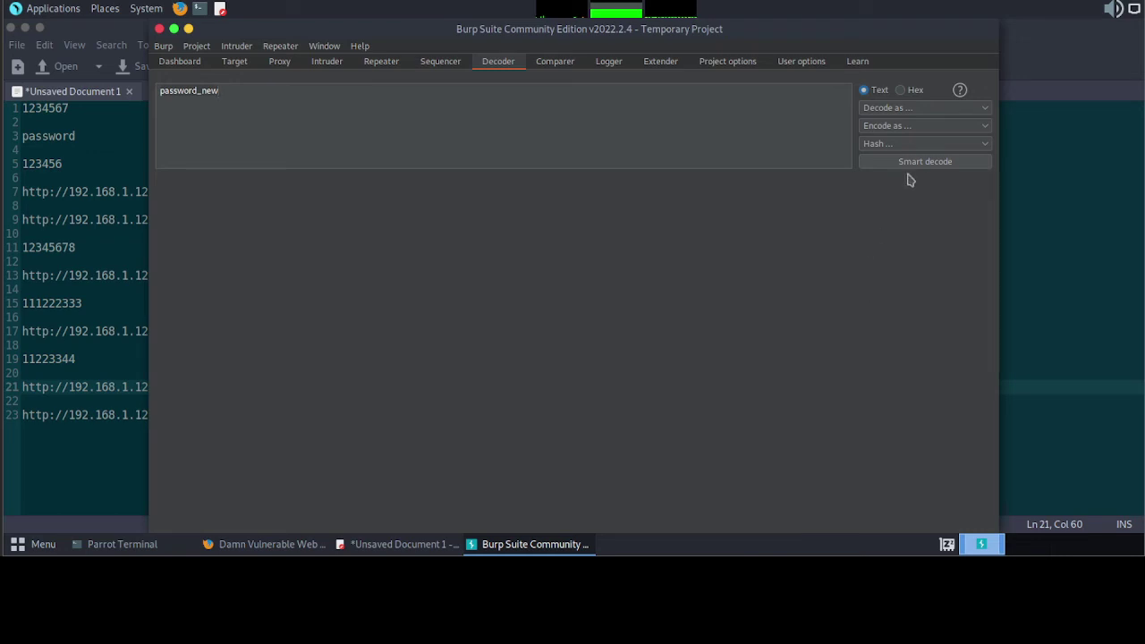
Step: URL-encode password_new in Decoder and paste it over password_new on line 23
{"action": "left_click", "coordinate": [986, 127]}
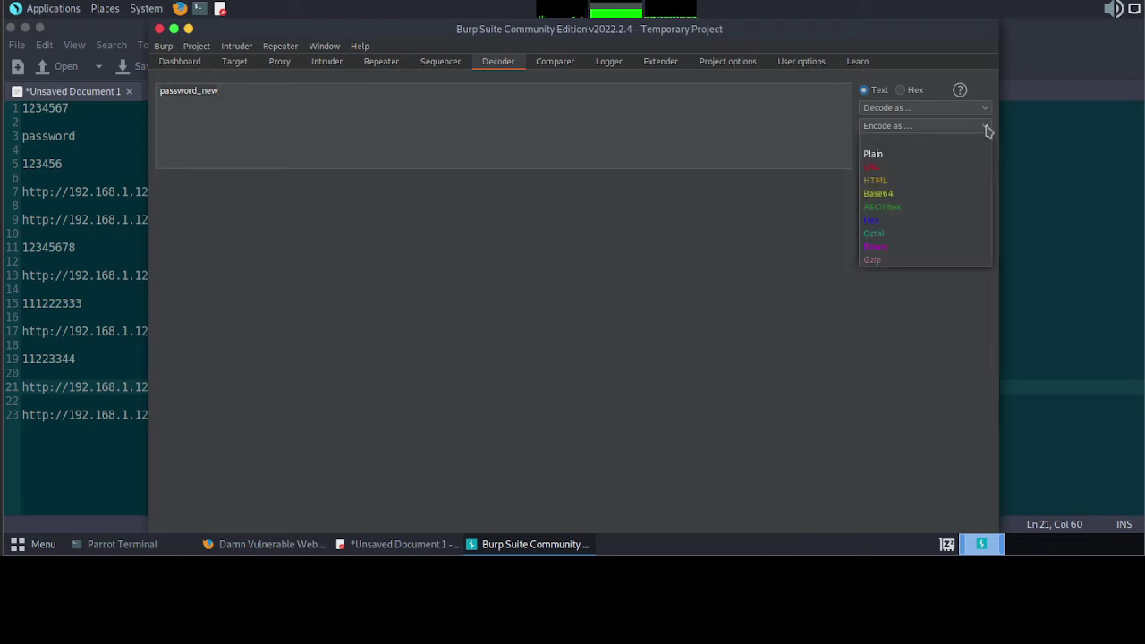
{"action": "left_click", "coordinate": [882, 169]}
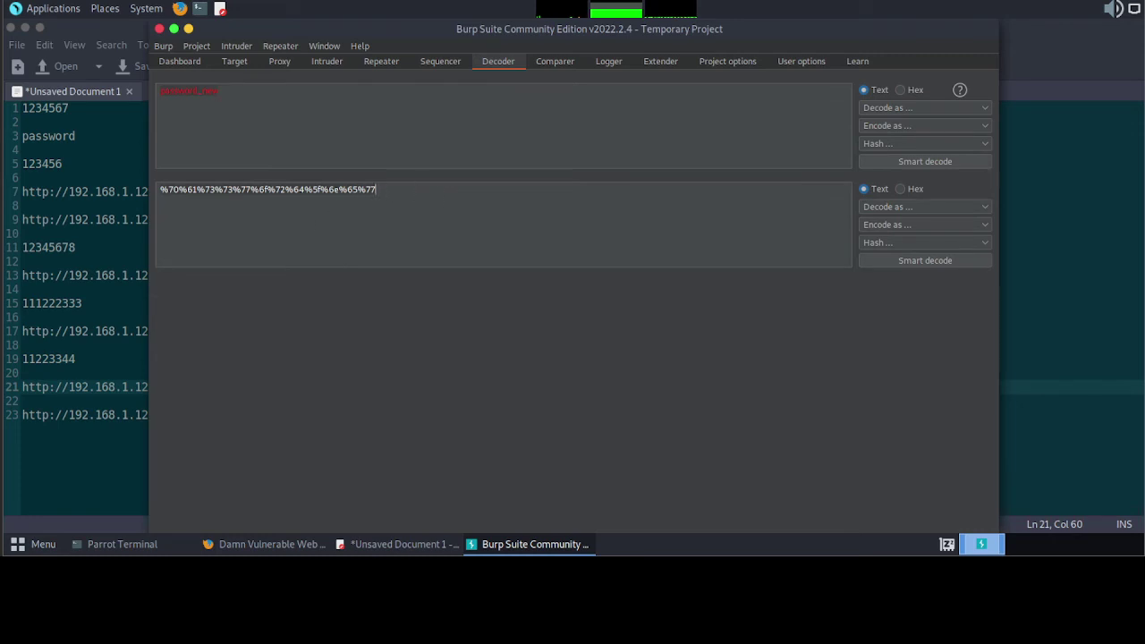
{"action": "left_click_drag", "start_coordinate": [417, 195], "coordinate": [152, 190]}
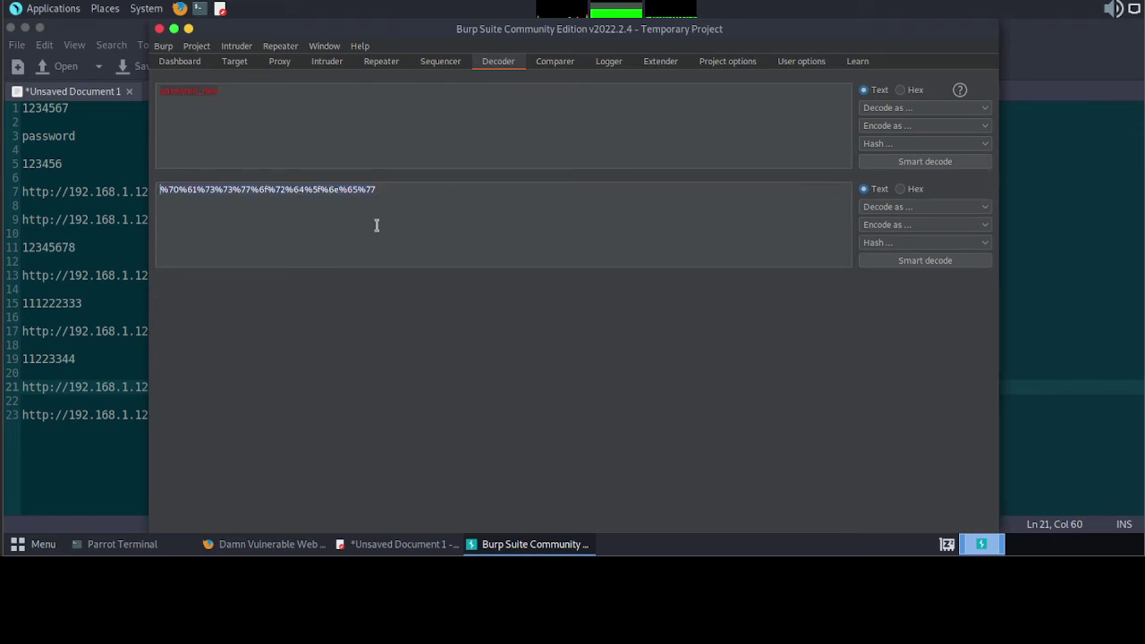
{"action": "left_click", "coordinate": [87, 438]}
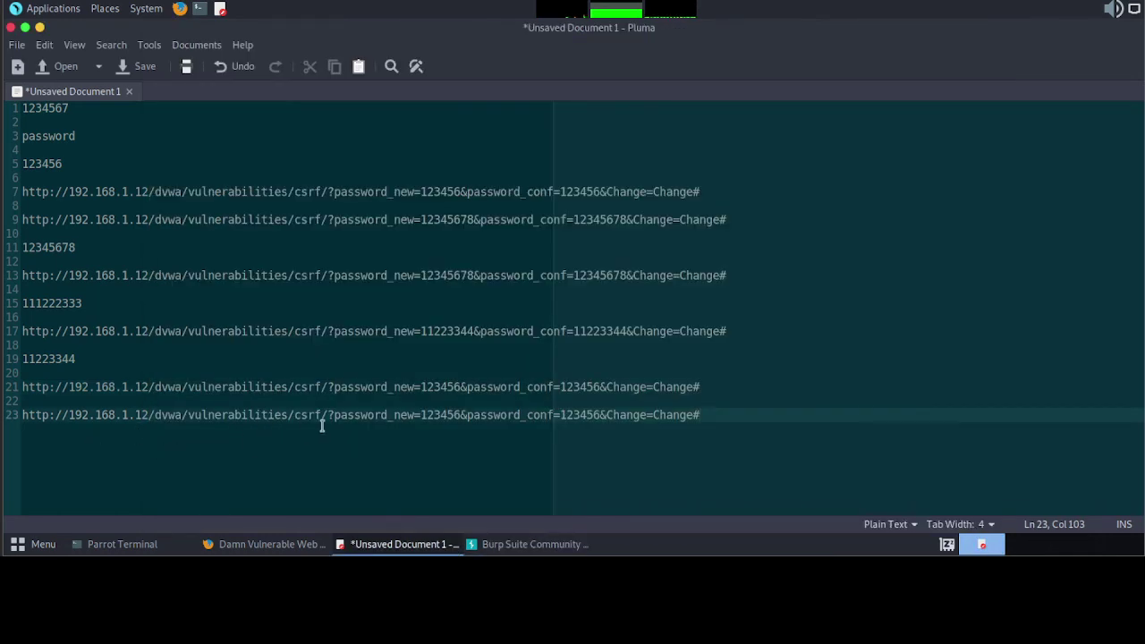
{"action": "left_click_drag", "start_coordinate": [333, 414], "coordinate": [413, 416]}
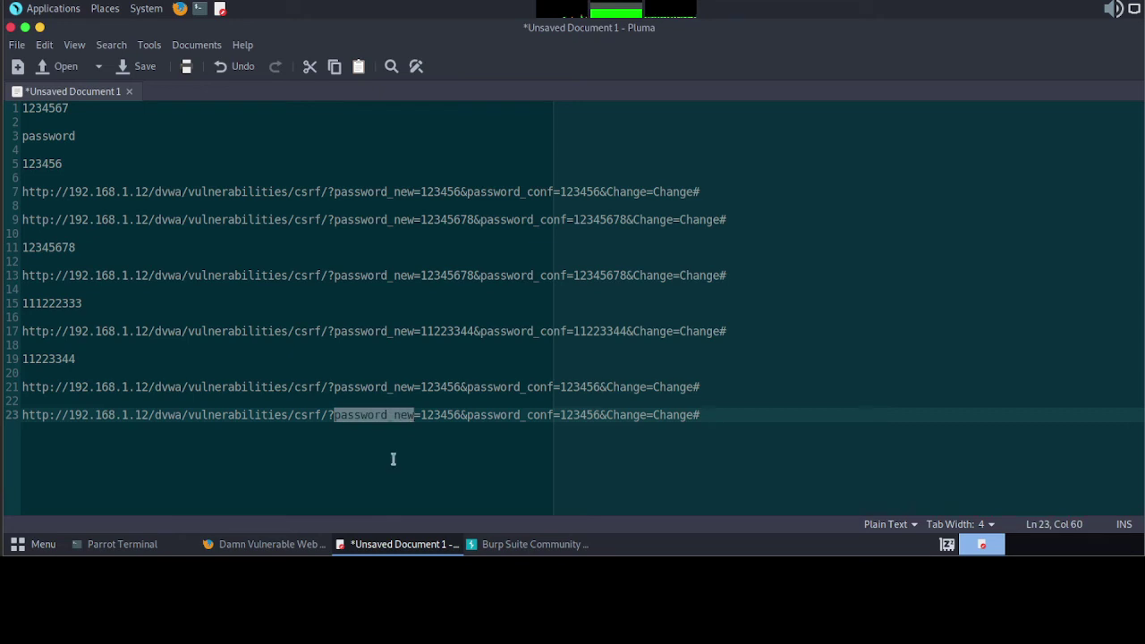
{"action": "key", "text": "ctrl+v"}
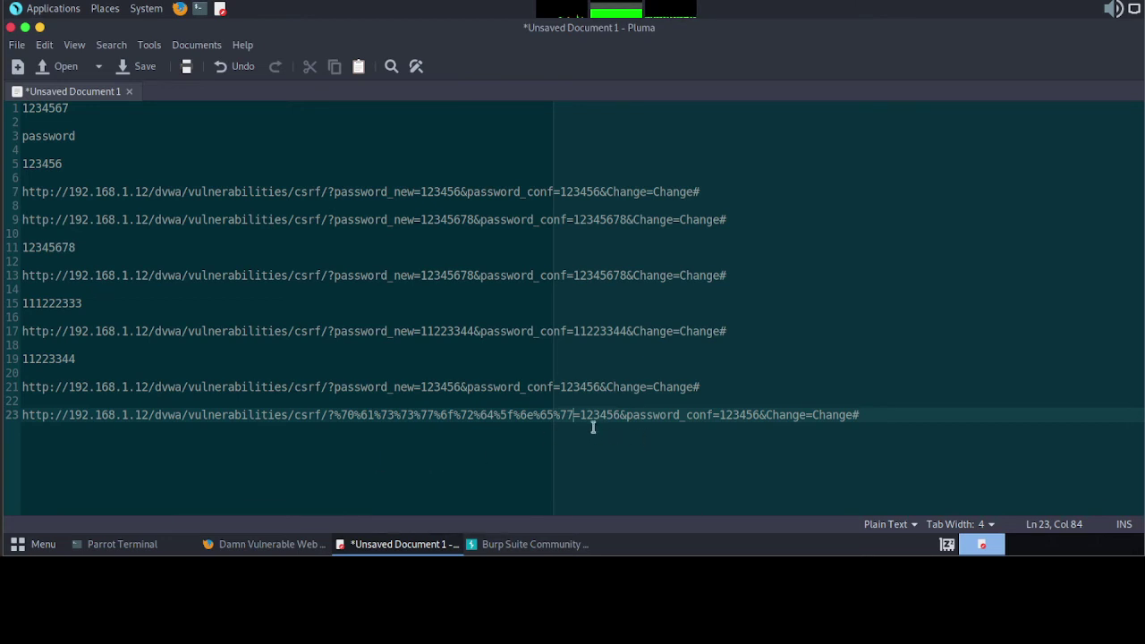
{"action": "left_click_drag", "start_coordinate": [580, 414], "coordinate": [617, 414]}
{"action": "key", "text": "alt+Tab"}
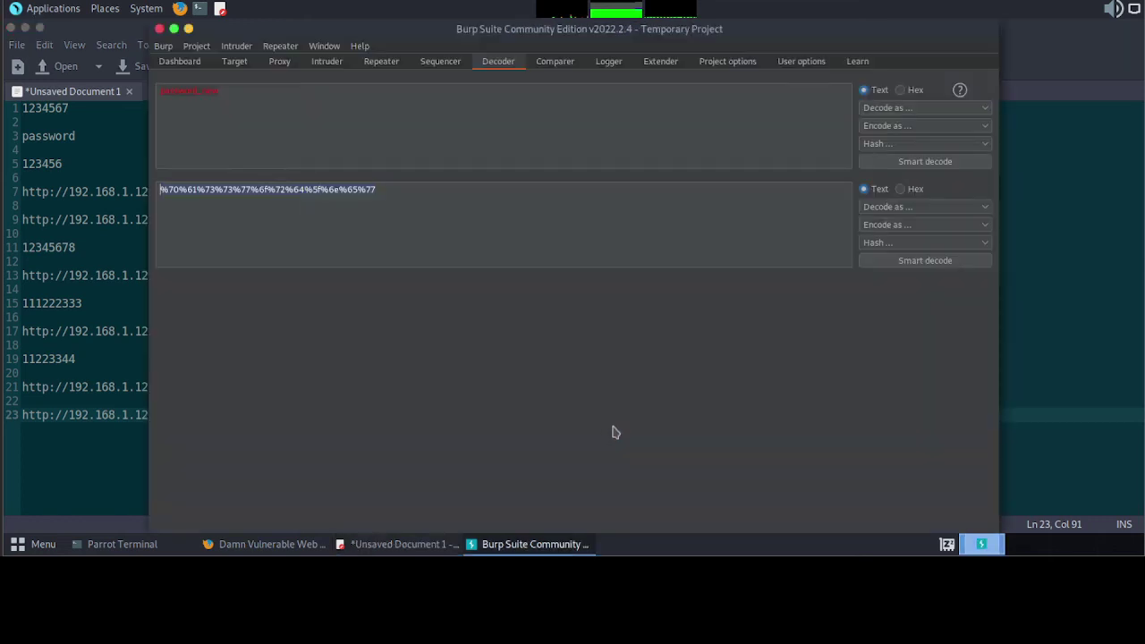
{"action": "left_click_drag", "start_coordinate": [240, 91], "coordinate": [161, 92]}
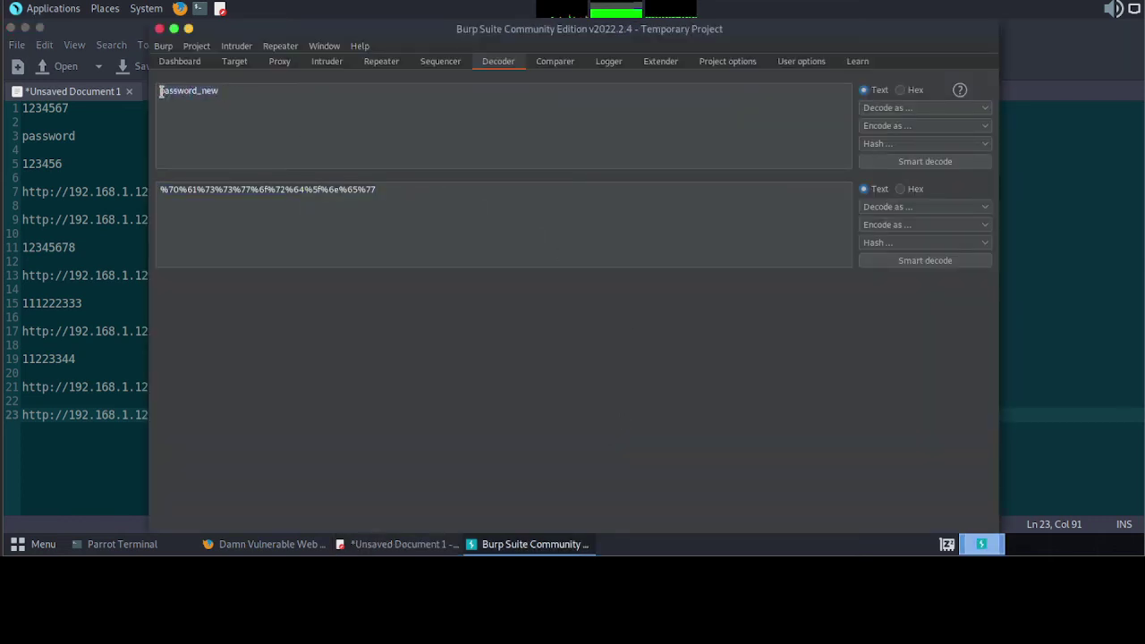
{"action": "key", "text": "ctrl+v"}
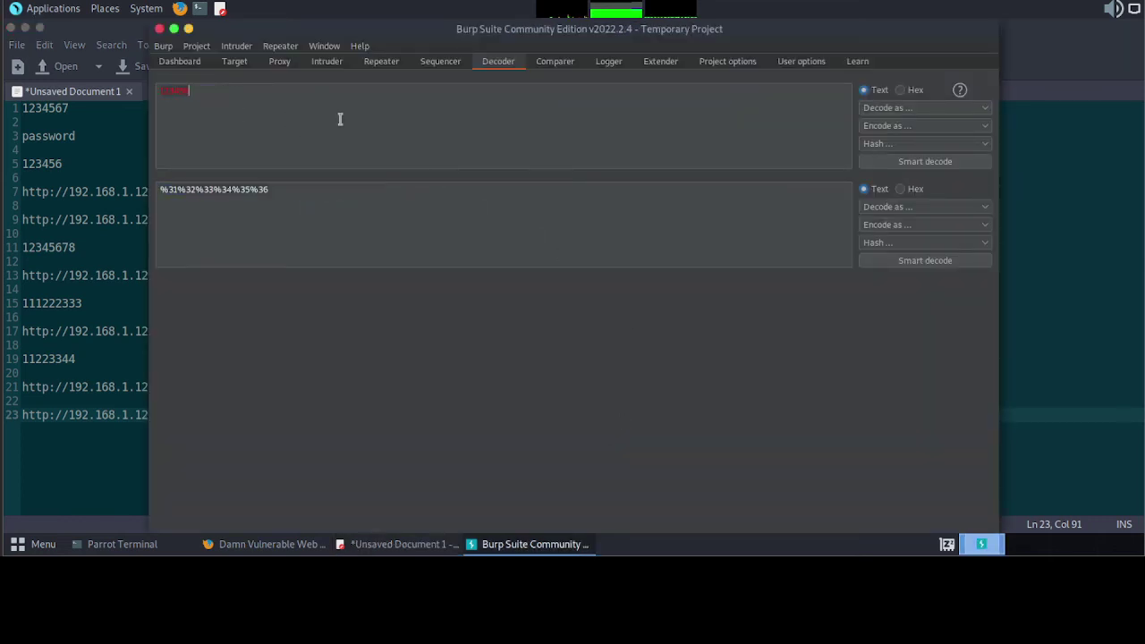
{"action": "left_click_drag", "start_coordinate": [280, 197], "coordinate": [149, 193]}
{"action": "key", "text": "ctrl+c"}
{"action": "key", "text": "alt+Tab"}
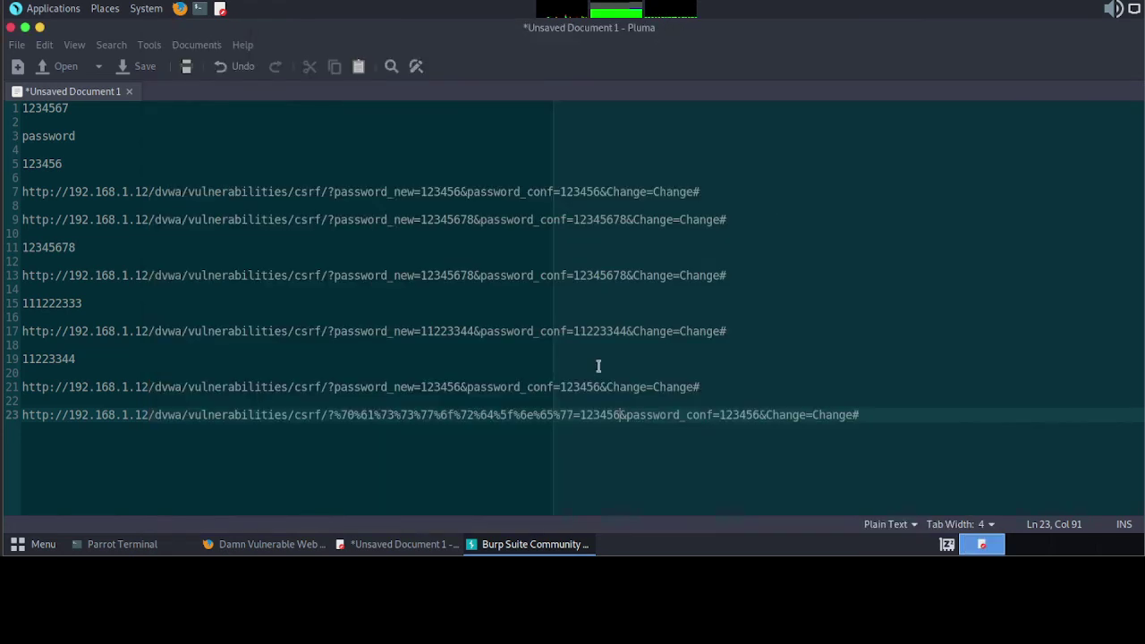
{"action": "left_click_drag", "start_coordinate": [582, 415], "coordinate": [620, 416]}
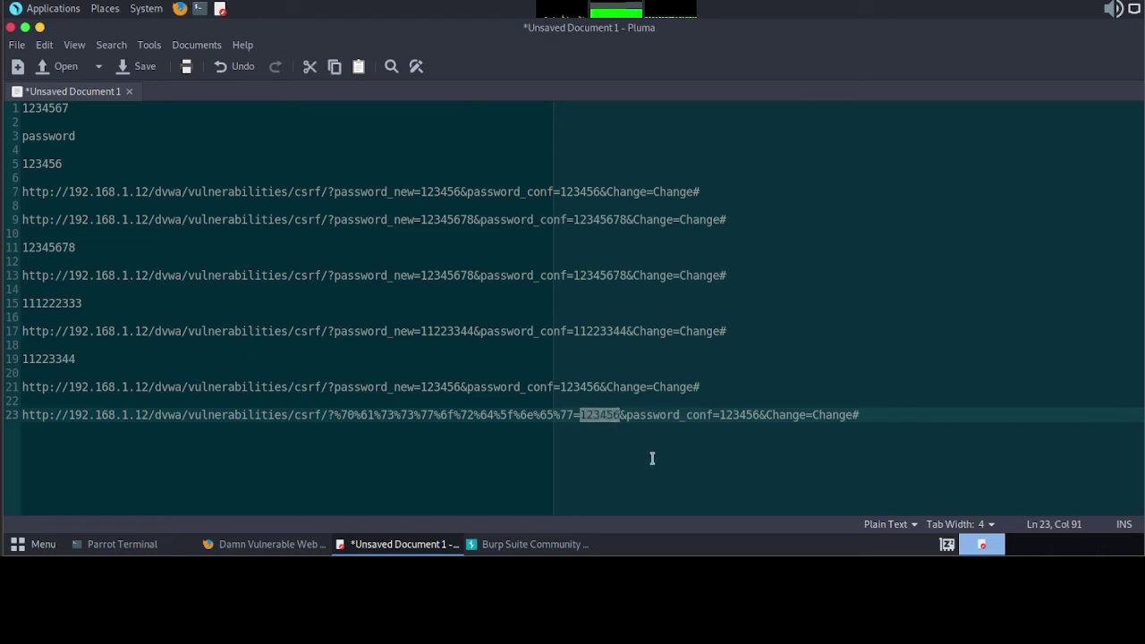
{"action": "key", "text": "ctrl+v"}
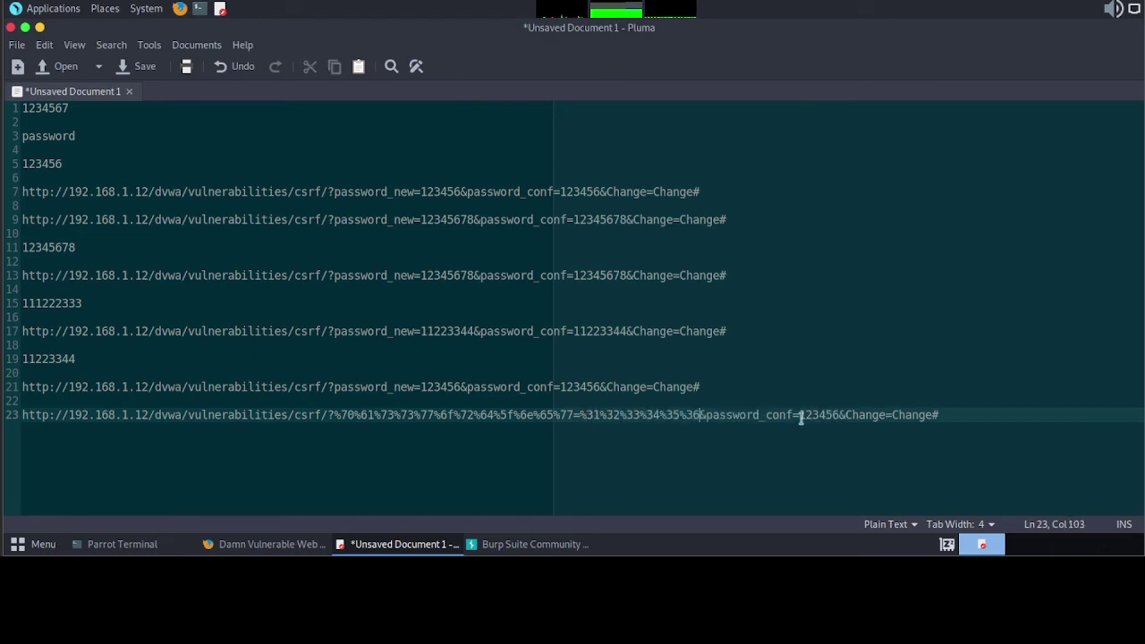
{"action": "left_click_drag", "start_coordinate": [798, 414], "coordinate": [839, 415]}
{"action": "key", "text": "ctrl+v"}
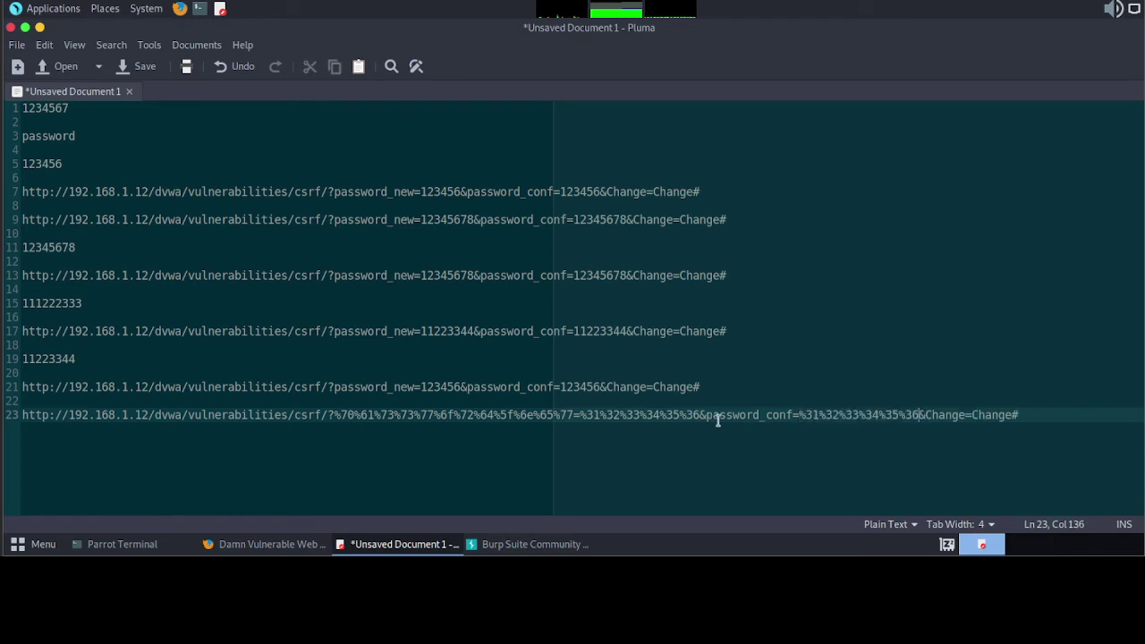
{"action": "left_click_drag", "start_coordinate": [706, 414], "coordinate": [791, 414]}
{"action": "key", "text": "ctrl+c"}
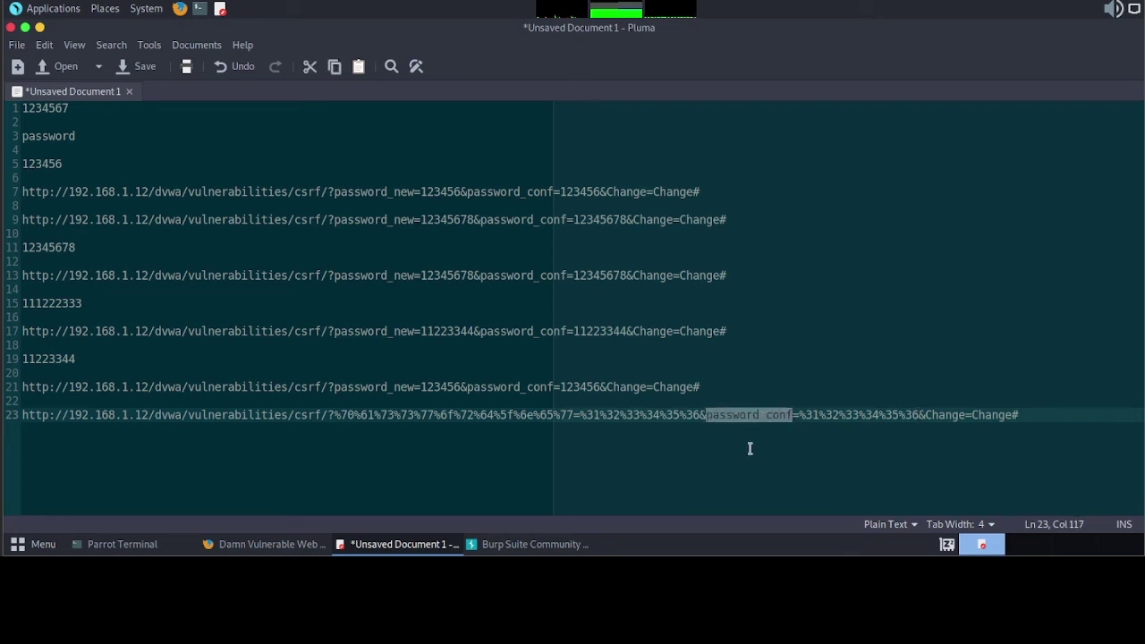
Step: URL-encode password_conf in Decoder and paste it over the name on line 23
{"action": "key", "text": "alt+Tab"}
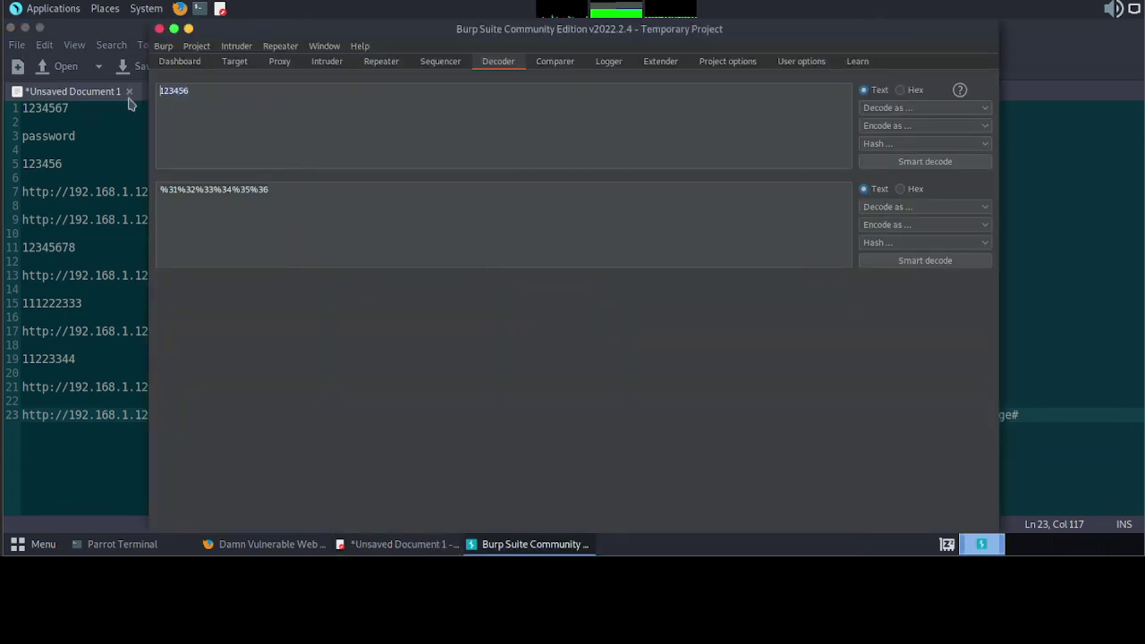
{"action": "key", "text": "ctrl+a"}
{"action": "key", "text": "ctrl+v"}
{"action": "left_click_drag", "start_coordinate": [435, 191], "coordinate": [154, 190]}
{"action": "key", "text": "ctrl+c"}
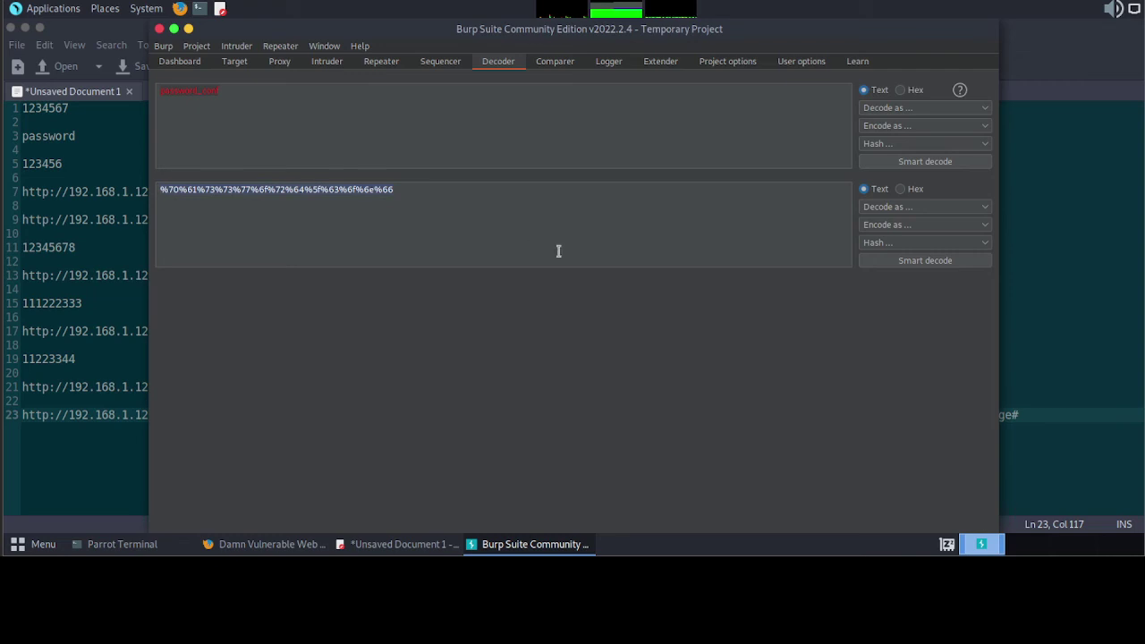
{"action": "key", "text": "alt+Tab"}
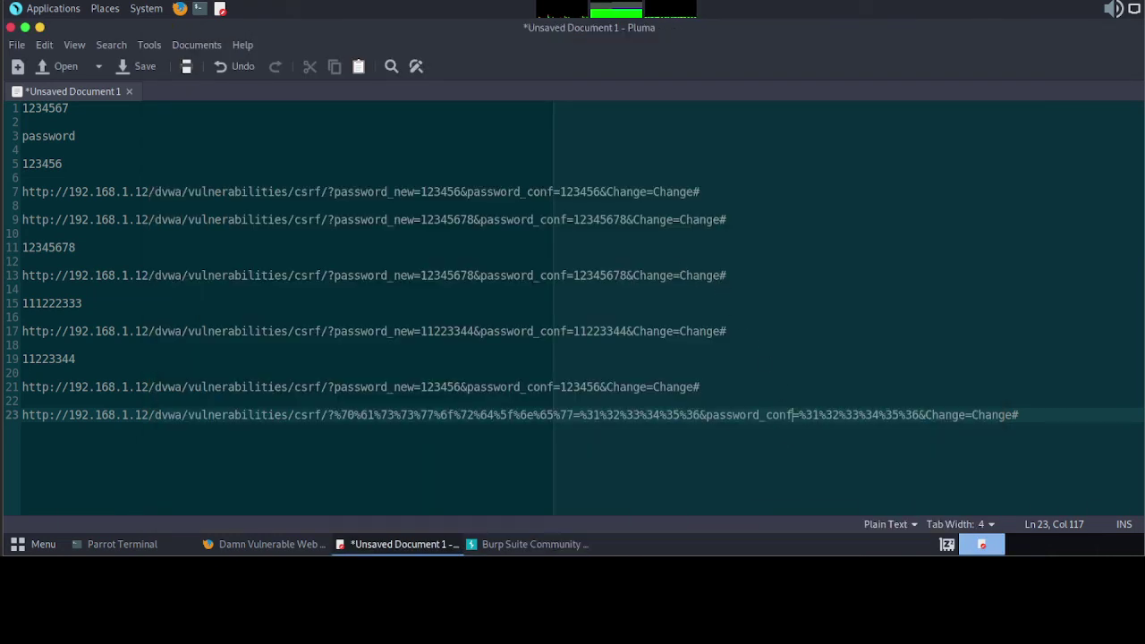
{"action": "left_click_drag", "start_coordinate": [706, 415], "coordinate": [791, 413]}
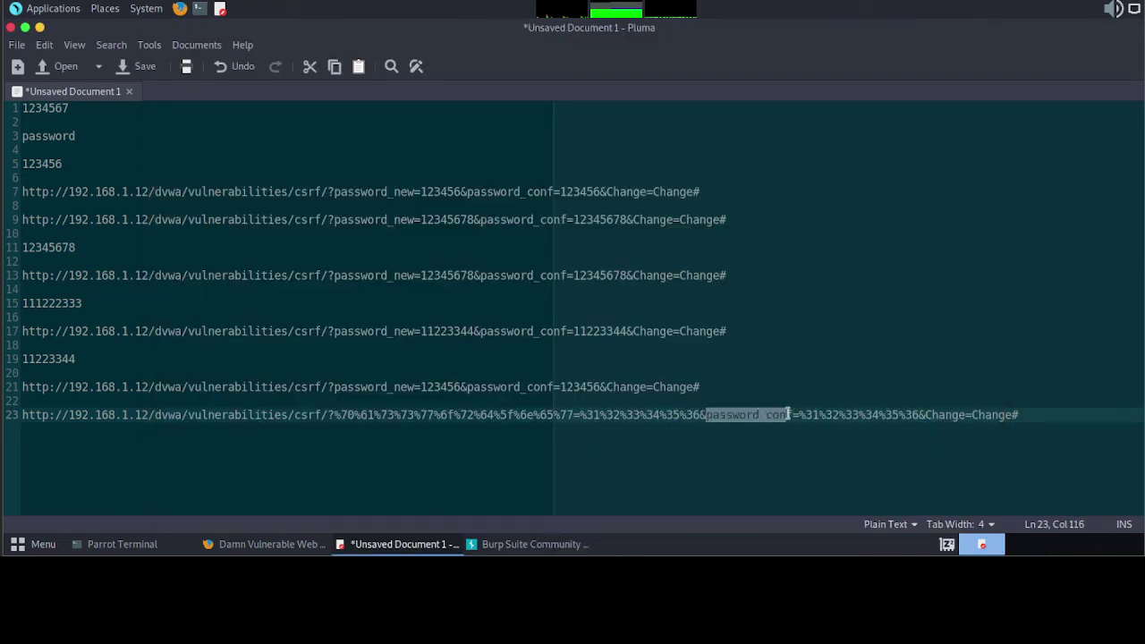
{"action": "key", "text": "ctrl+v"}
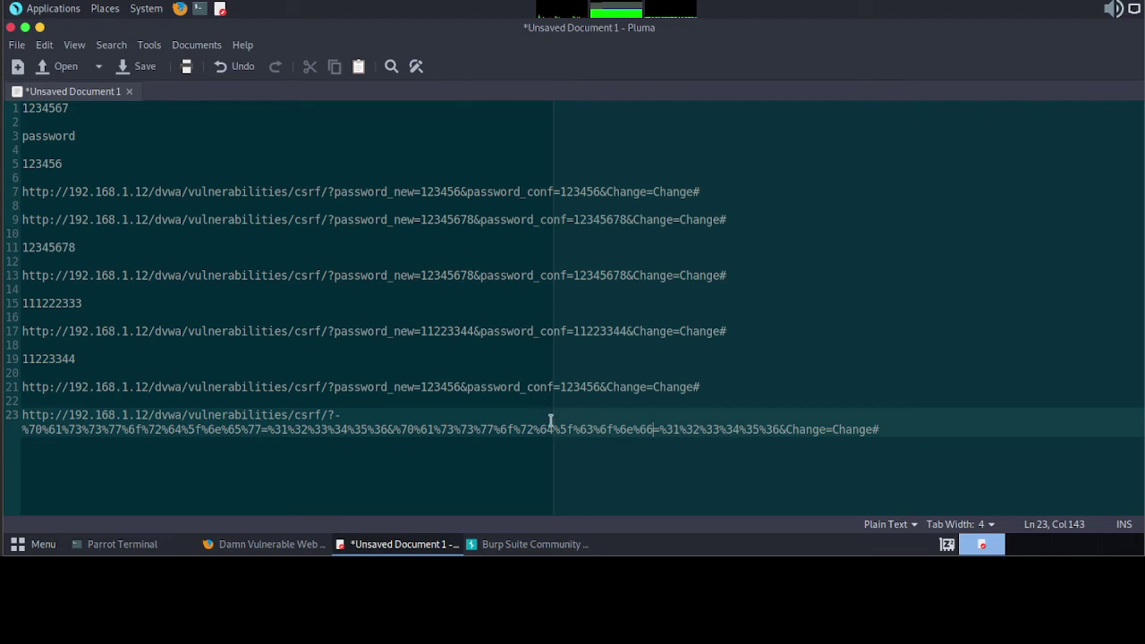
{"action": "left_click", "coordinate": [731, 397]}
{"action": "left_click", "coordinate": [659, 428]}
Step: Encode Change and replace both Change words on line 23, then select the whole link
{"action": "left_click_drag", "start_coordinate": [786, 429], "coordinate": [827, 431]}
{"action": "key", "text": "ctrl+c"}
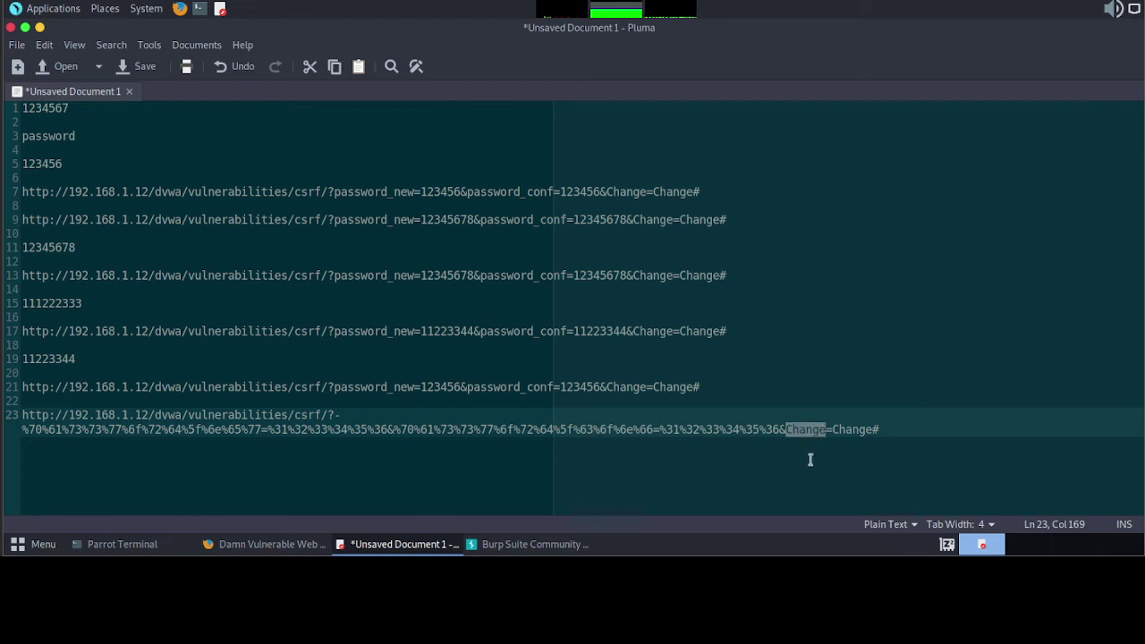
{"action": "key", "text": "alt+Tab"}
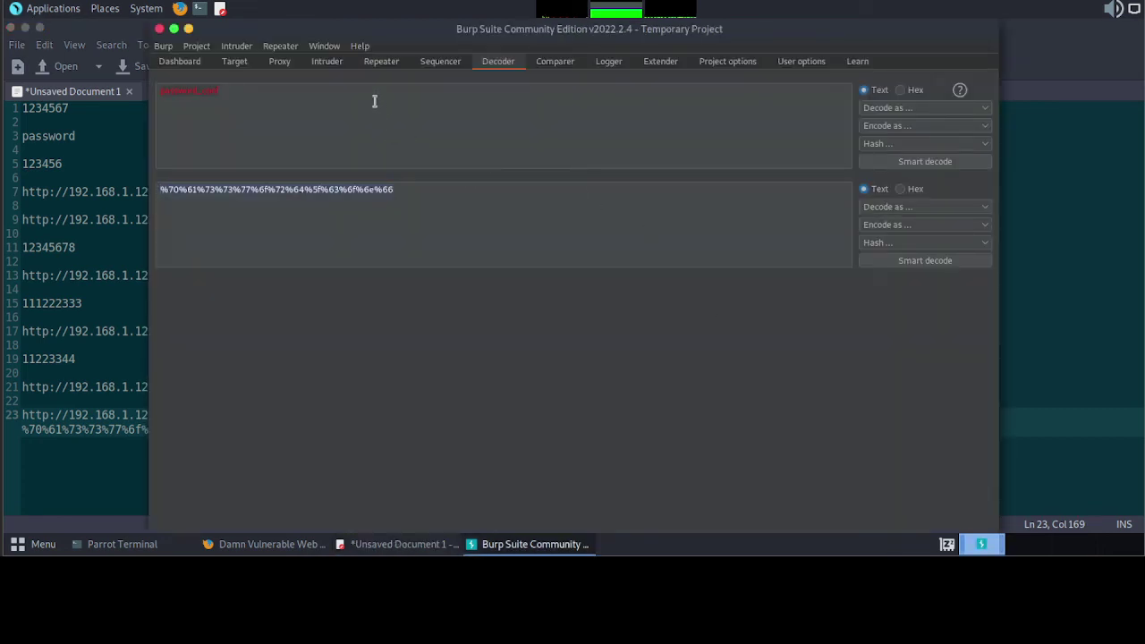
{"action": "key", "text": "ctrl+a"}
{"action": "key", "text": "ctrl+v"}
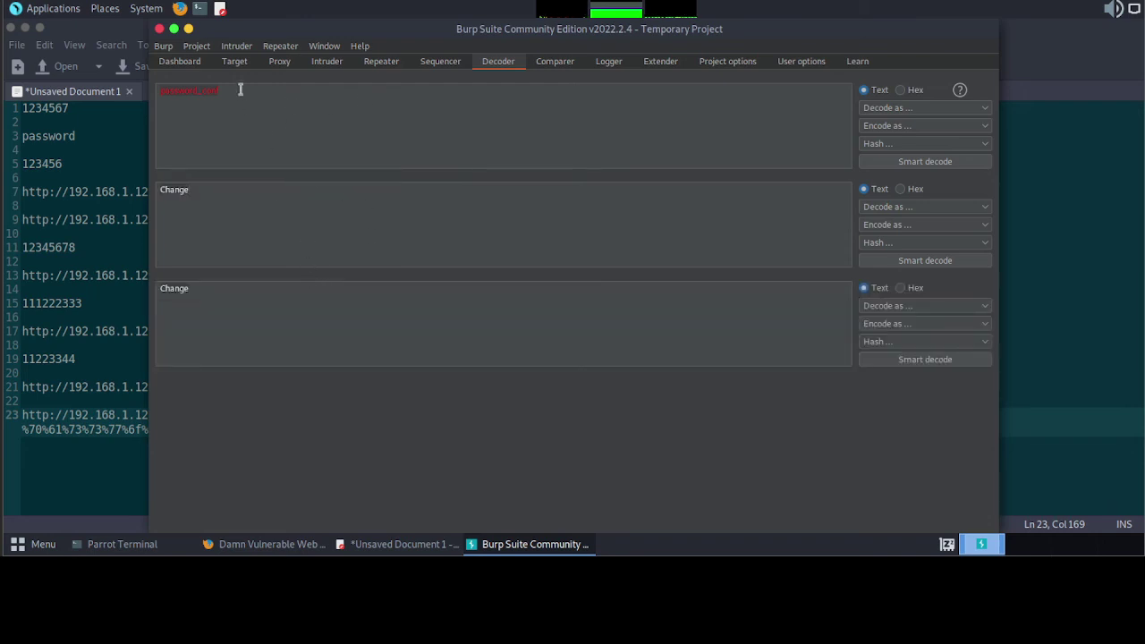
{"action": "left_click", "coordinate": [953, 263]}
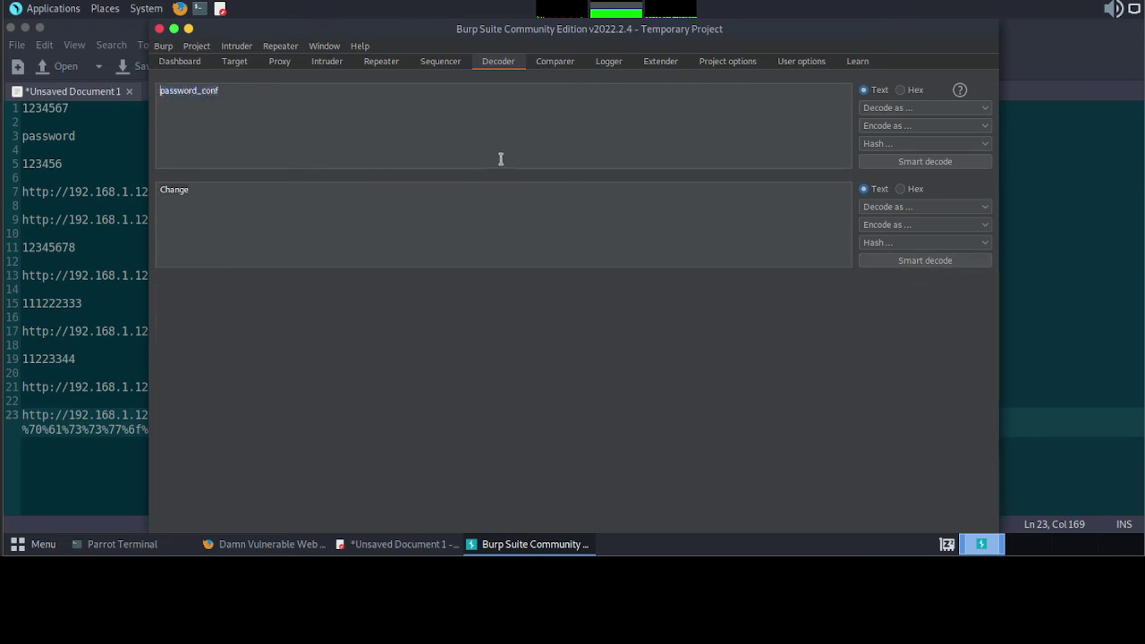
{"action": "type", "text": "Change"}
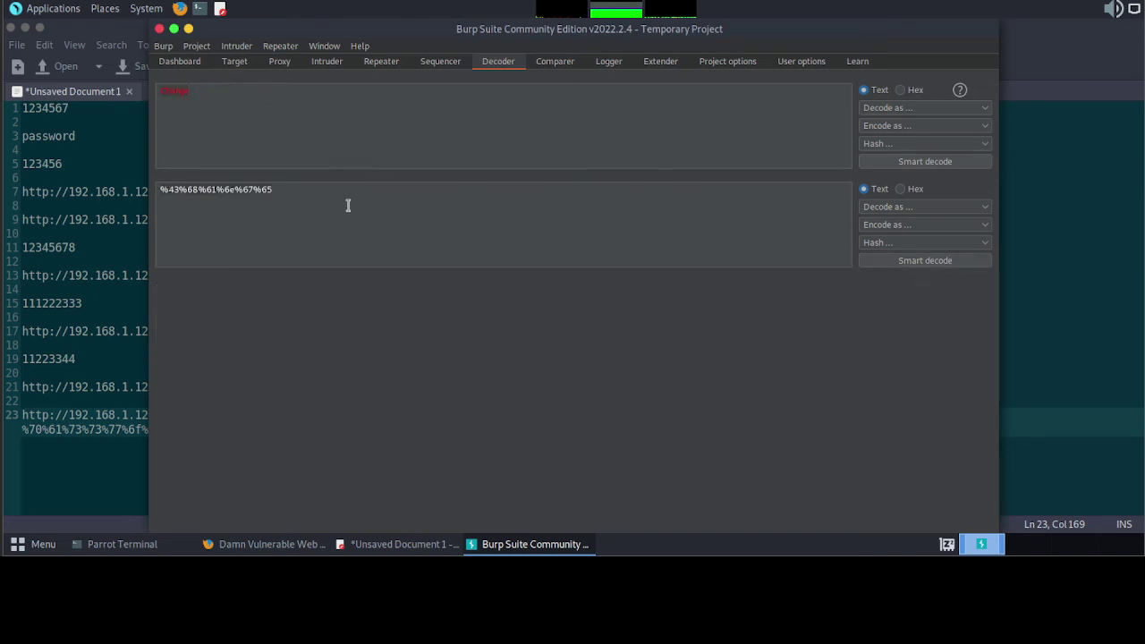
{"action": "left_click_drag", "start_coordinate": [273, 189], "coordinate": [148, 190]}
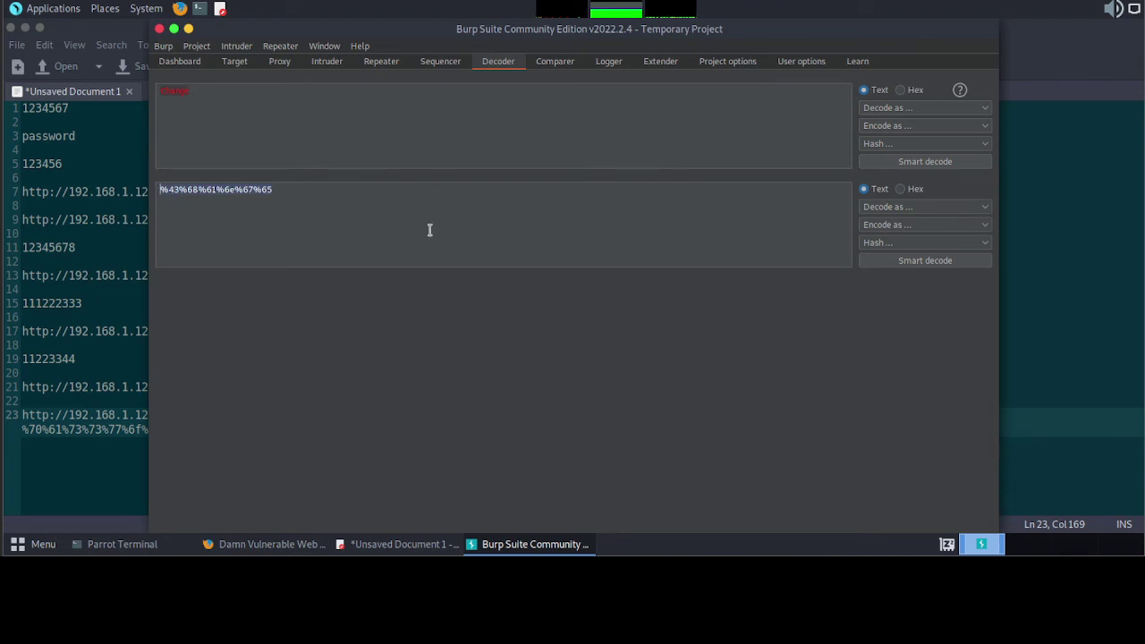
{"action": "key", "text": "alt+Tab"}
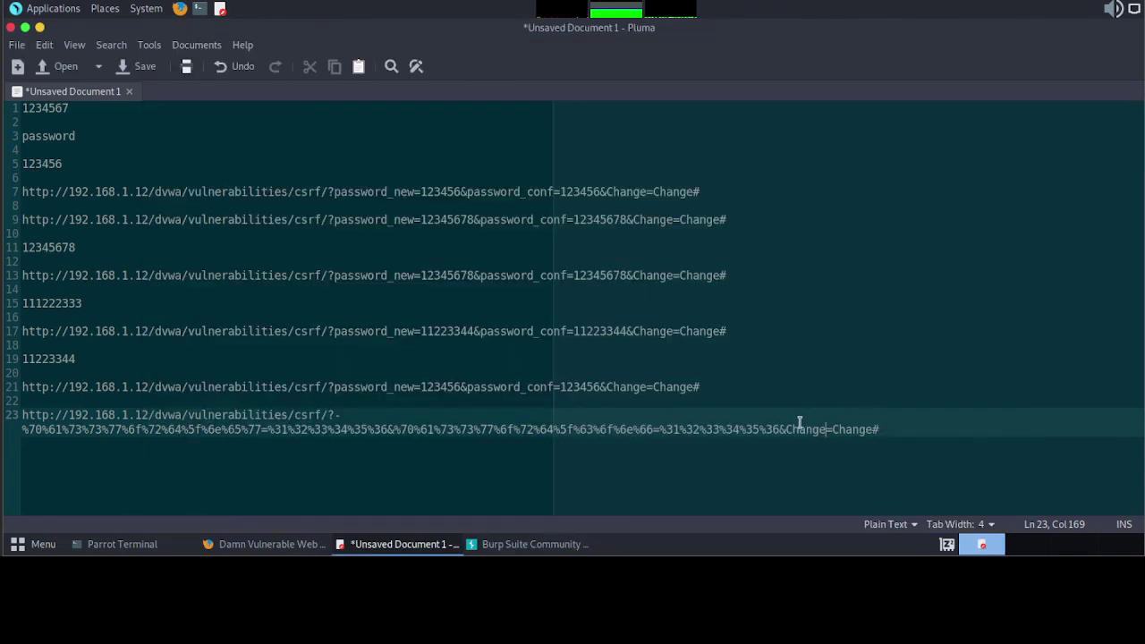
{"action": "left_click_drag", "start_coordinate": [785, 429], "coordinate": [825, 429]}
{"action": "type", "text": "%43%68%61%6e%67%65"}
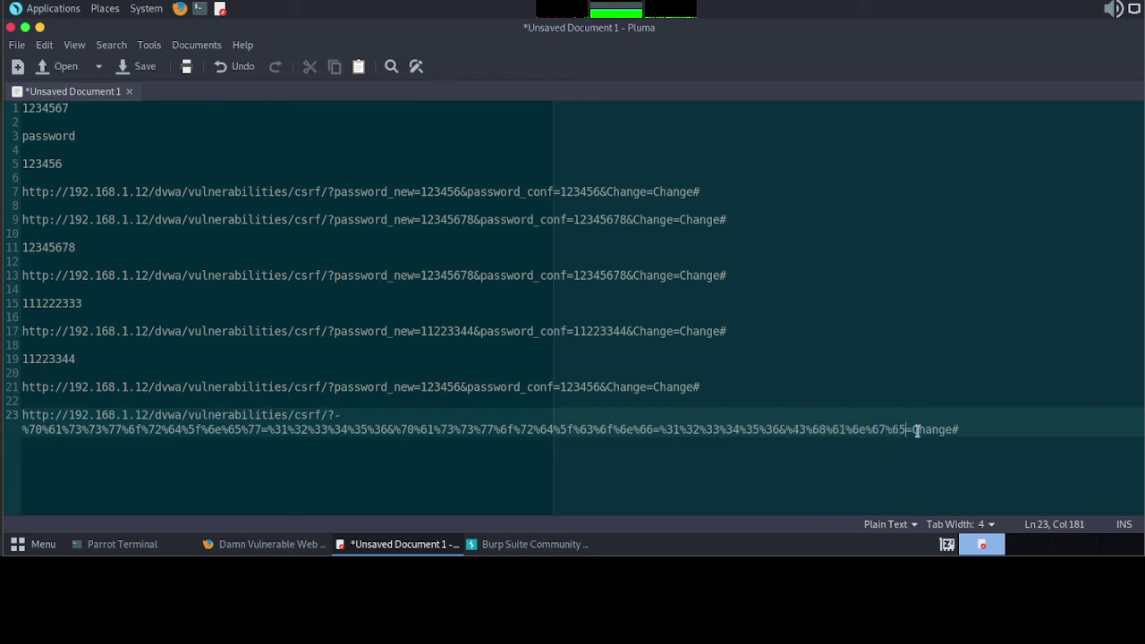
{"action": "left_click_drag", "start_coordinate": [912, 429], "coordinate": [956, 430]}
{"action": "type", "text": "%43%68%61%6e%67%65"}
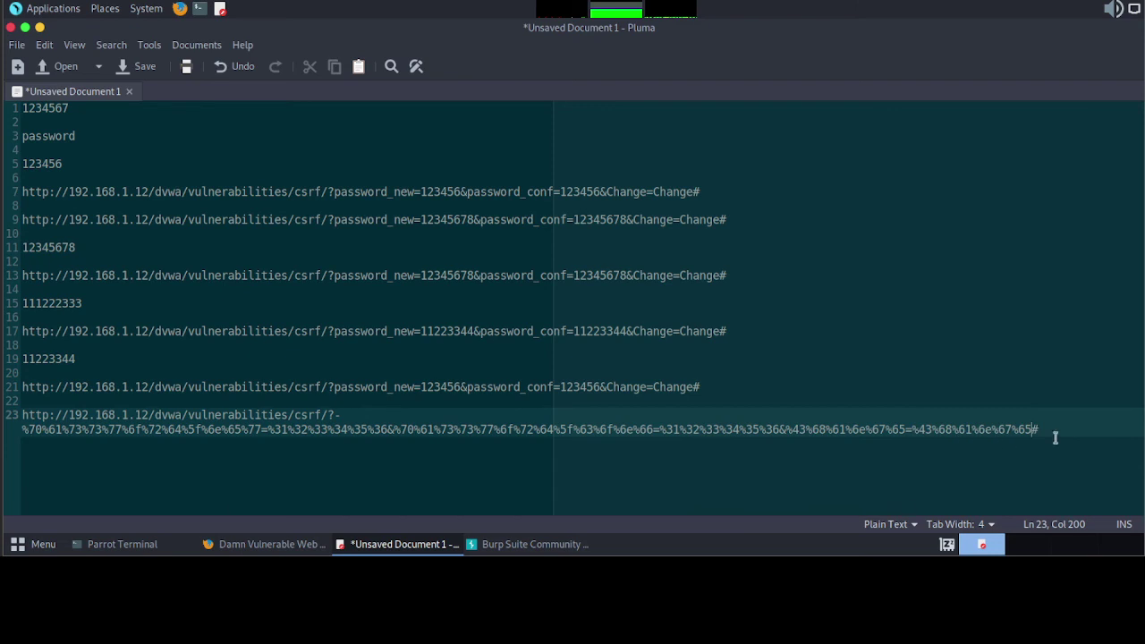
{"action": "mouse_move", "coordinate": [1060, 430]}
{"action": "left_mouse_down"}
{"action": "mouse_move", "coordinate": [646, 409]}
{"action": "mouse_move", "coordinate": [21, 414]}
{"action": "left_mouse_up"}
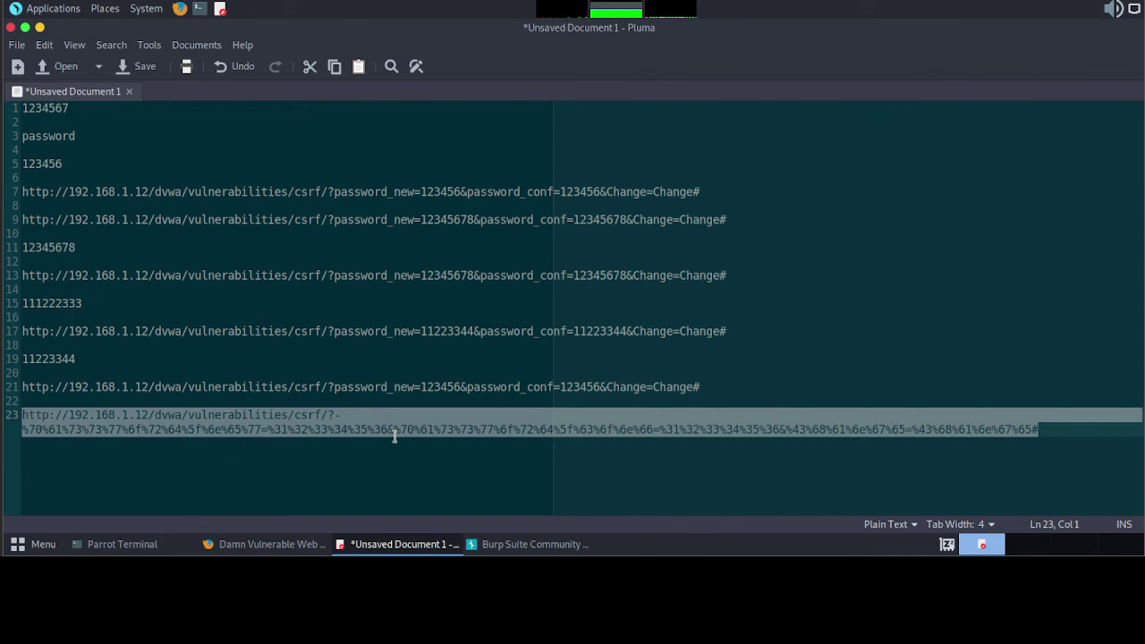
{"action": "key", "text": "alt+Tab"}
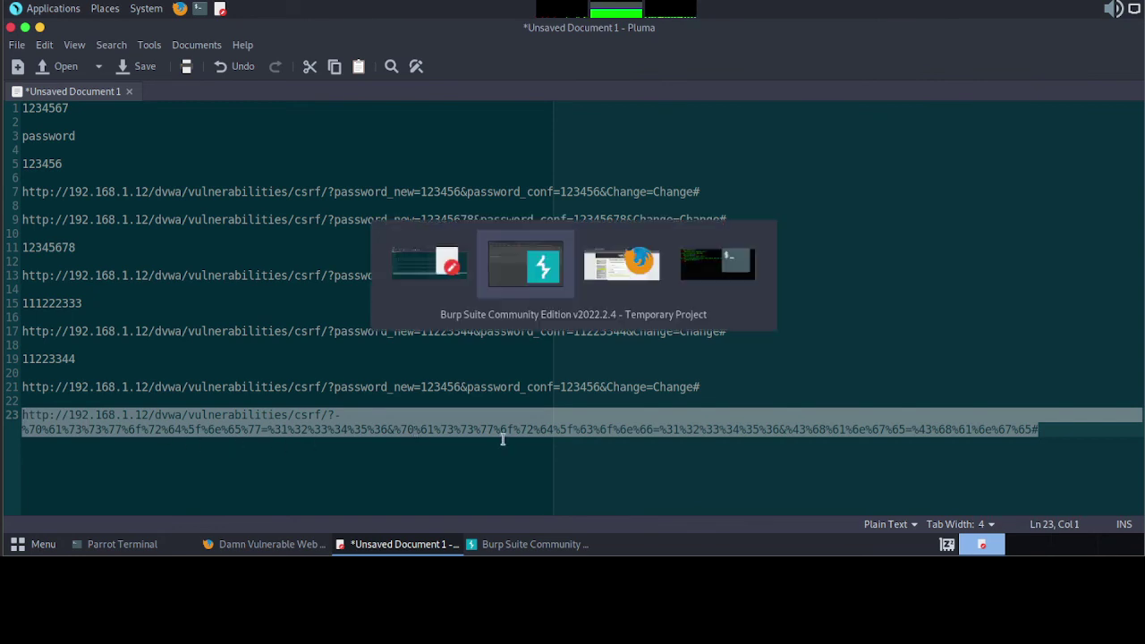
Step: Paste the percent-encoded CSRF link into Firefox's address bar and load it
{"action": "key", "text": "alt+Tab"}
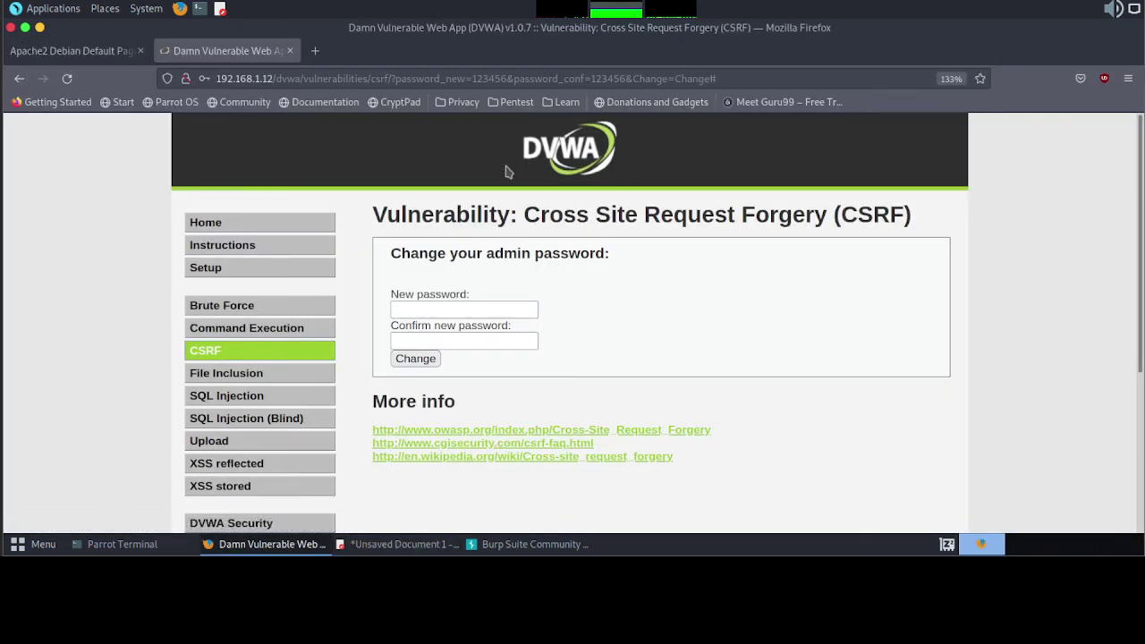
{"action": "left_click", "coordinate": [737, 78]}
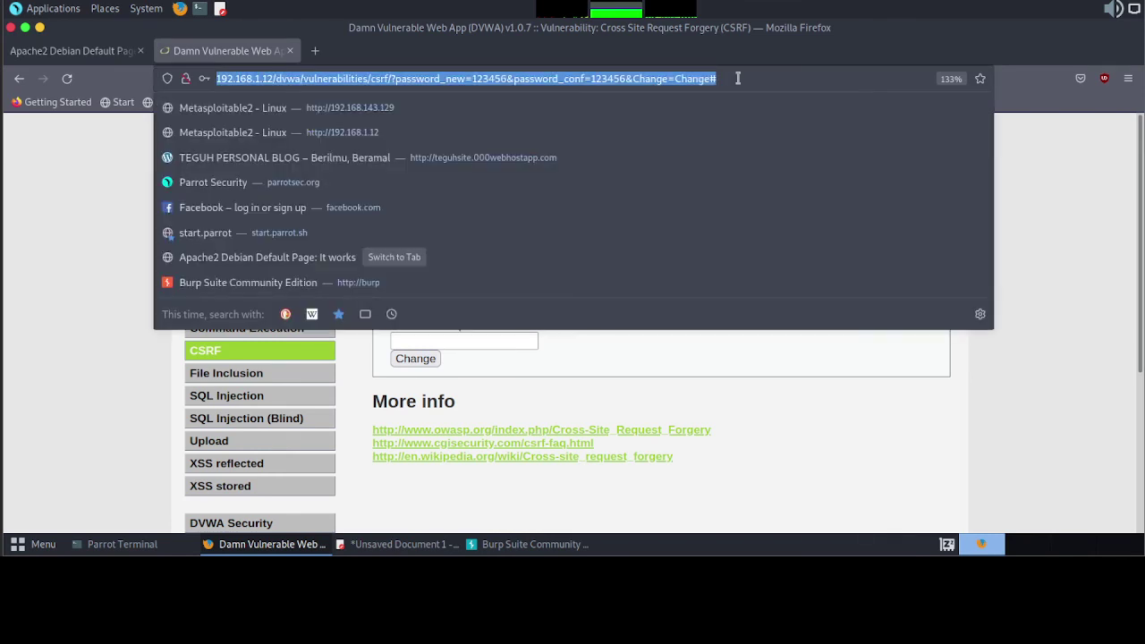
{"action": "key", "text": "ctrl+v"}
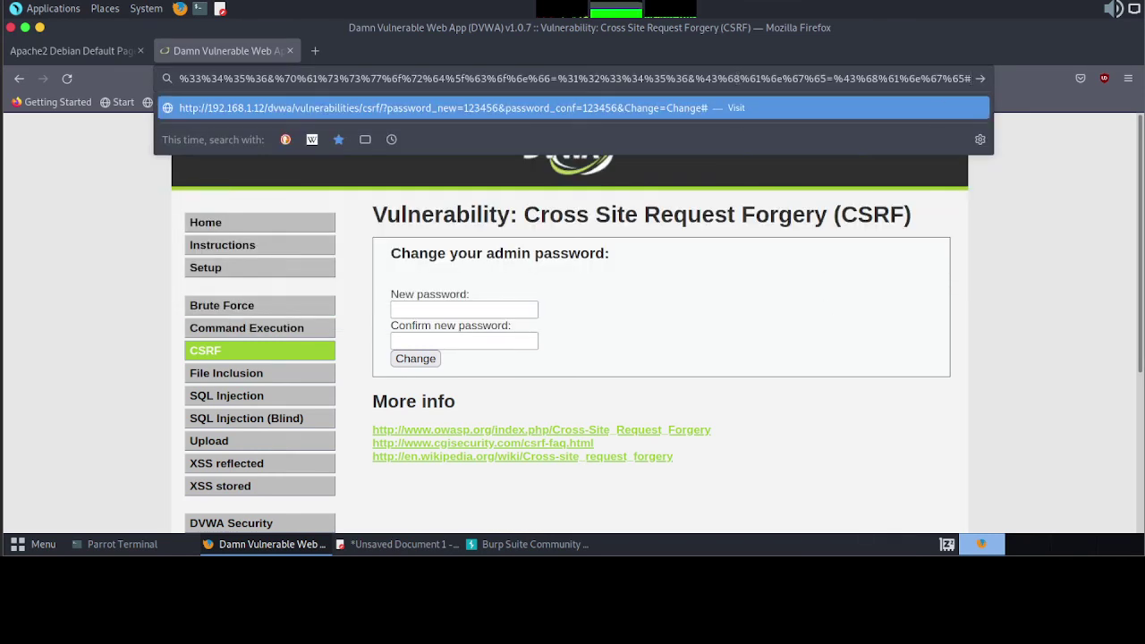
{"action": "left_click", "coordinate": [980, 79]}
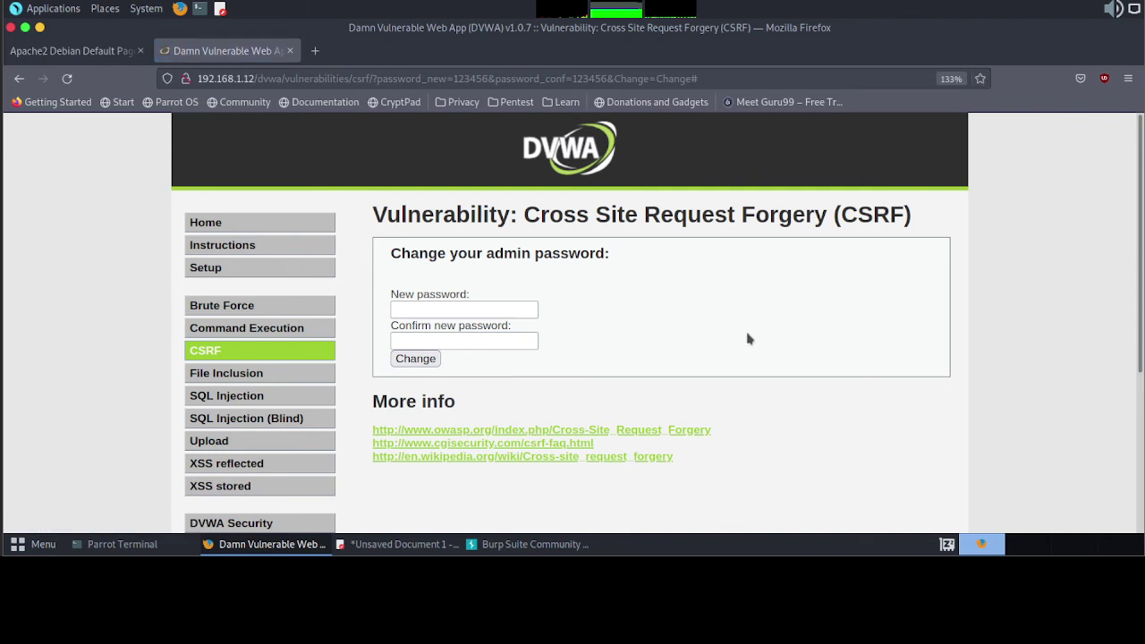
{"action": "scroll", "coordinate": [664, 327], "scroll_direction": "down", "scroll_amount": 5}
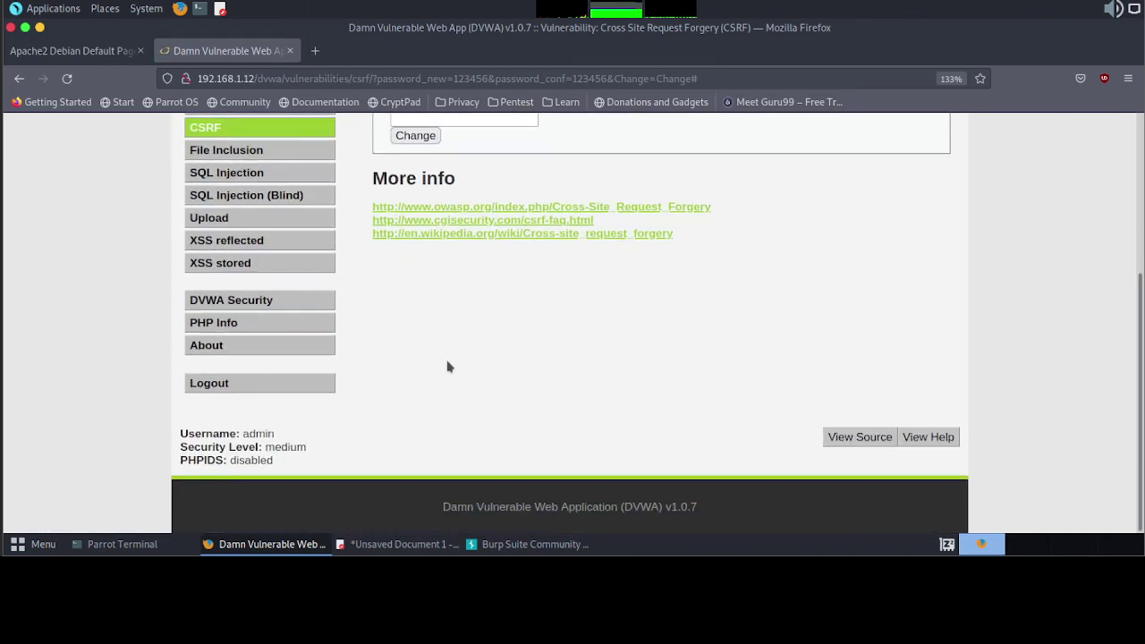
{"action": "scroll", "coordinate": [502, 324], "scroll_direction": "up", "scroll_amount": 2}
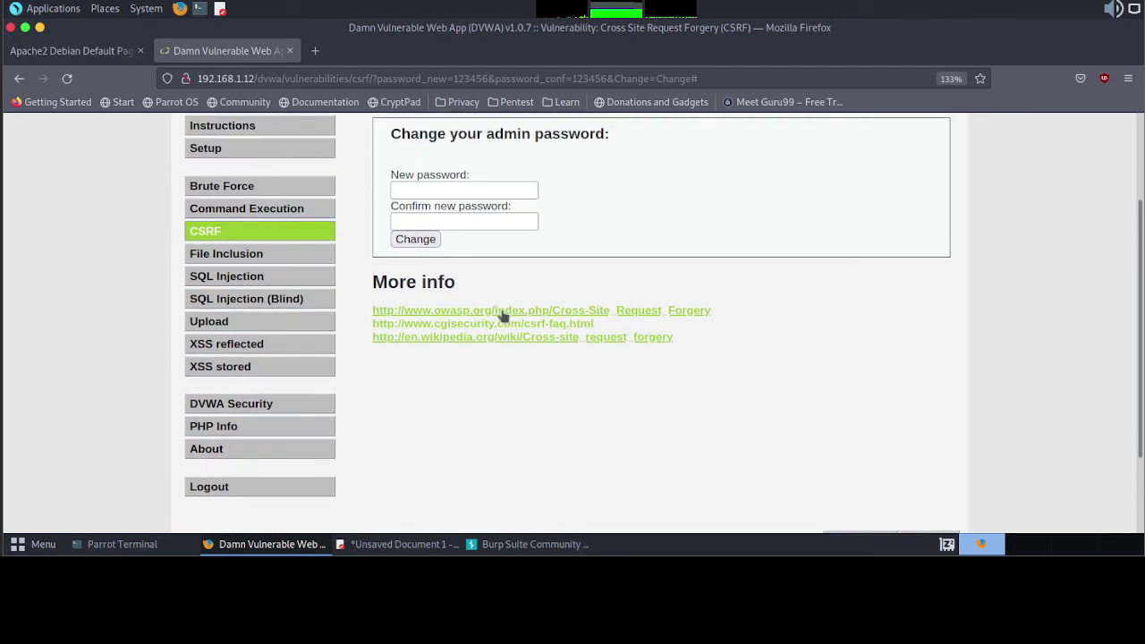
Step: Log out and try logging in as admin with the line-5 password, which fails
{"action": "left_click", "coordinate": [262, 494]}
{"action": "left_click", "coordinate": [551, 319]}
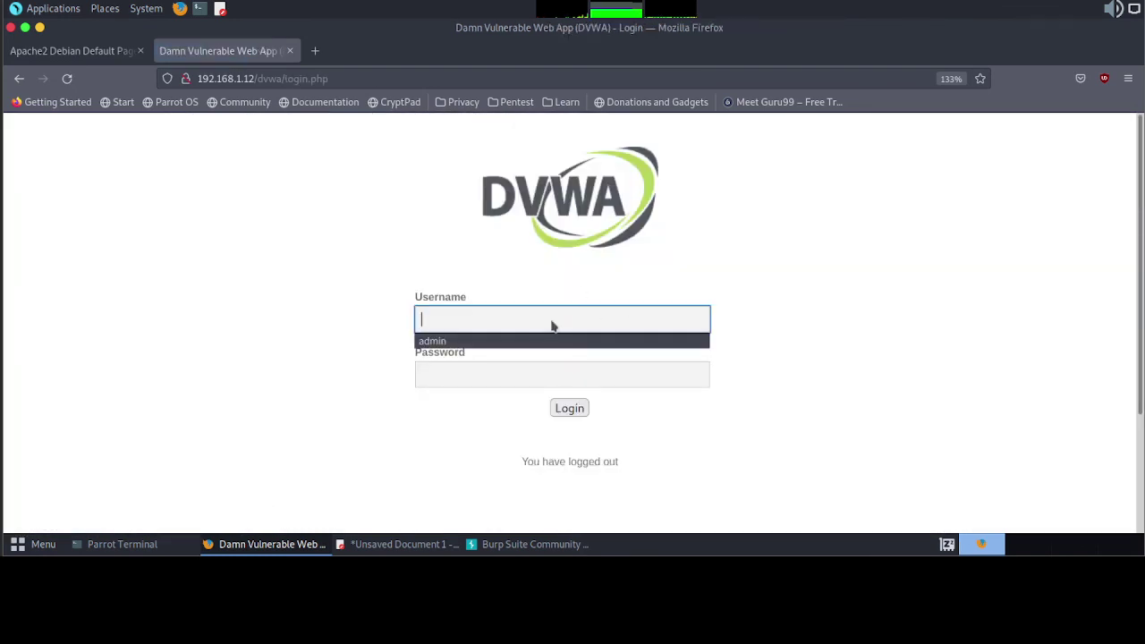
{"action": "left_click", "coordinate": [540, 342]}
{"action": "left_click", "coordinate": [521, 375]}
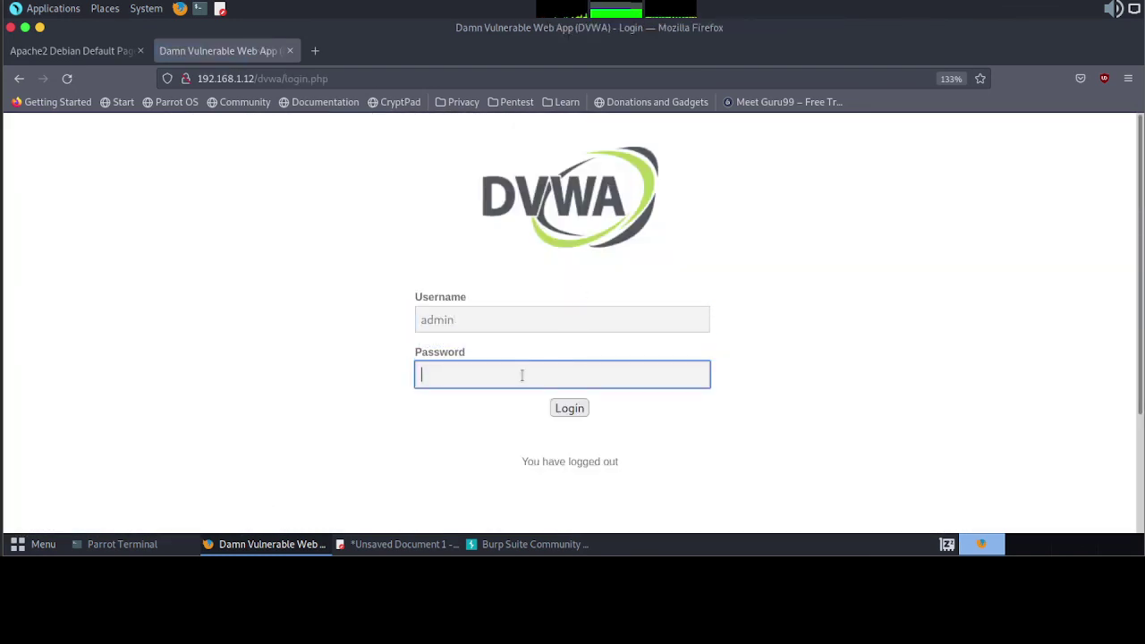
{"action": "key", "text": "alt+Tab"}
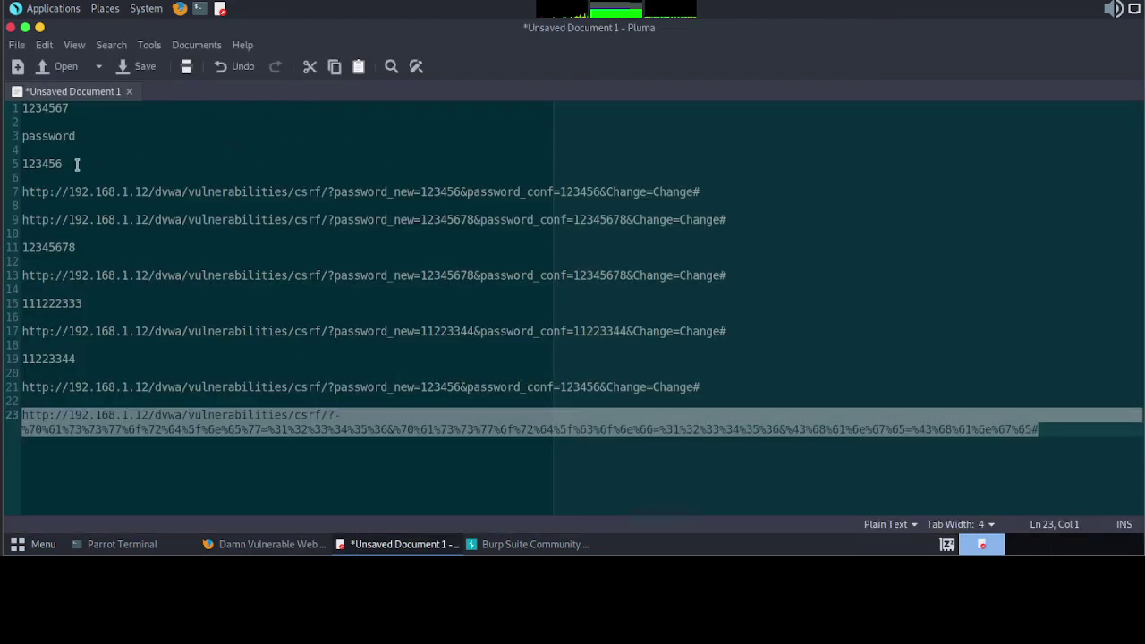
{"action": "left_click_drag", "start_coordinate": [77, 163], "coordinate": [22, 164]}
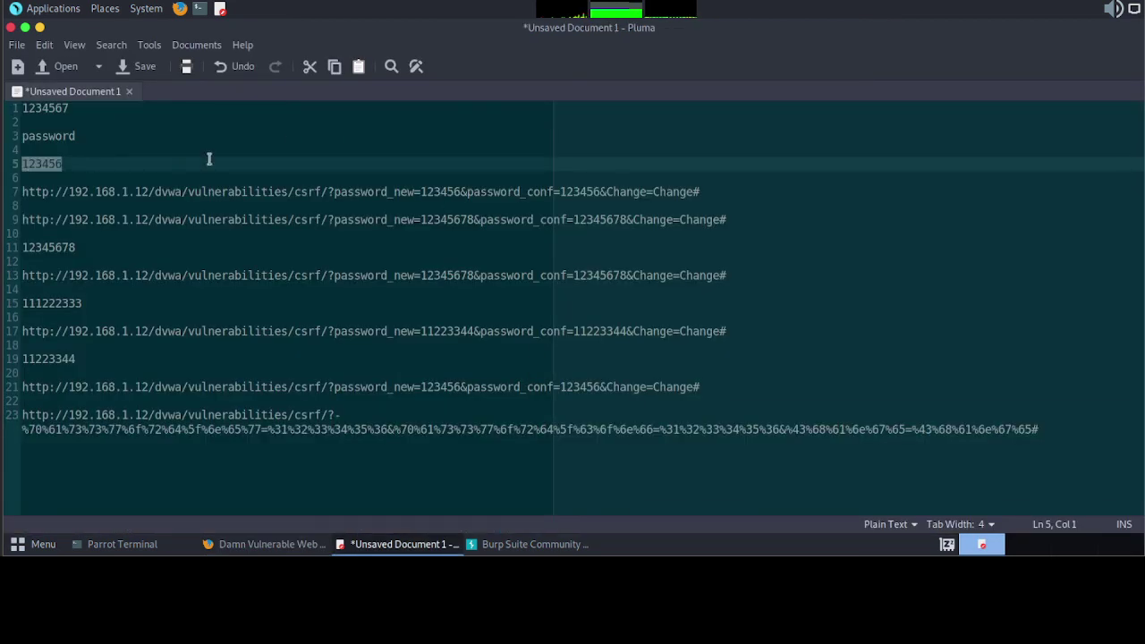
{"action": "key", "text": "ctrl+c"}
{"action": "key", "text": "alt+Tab"}
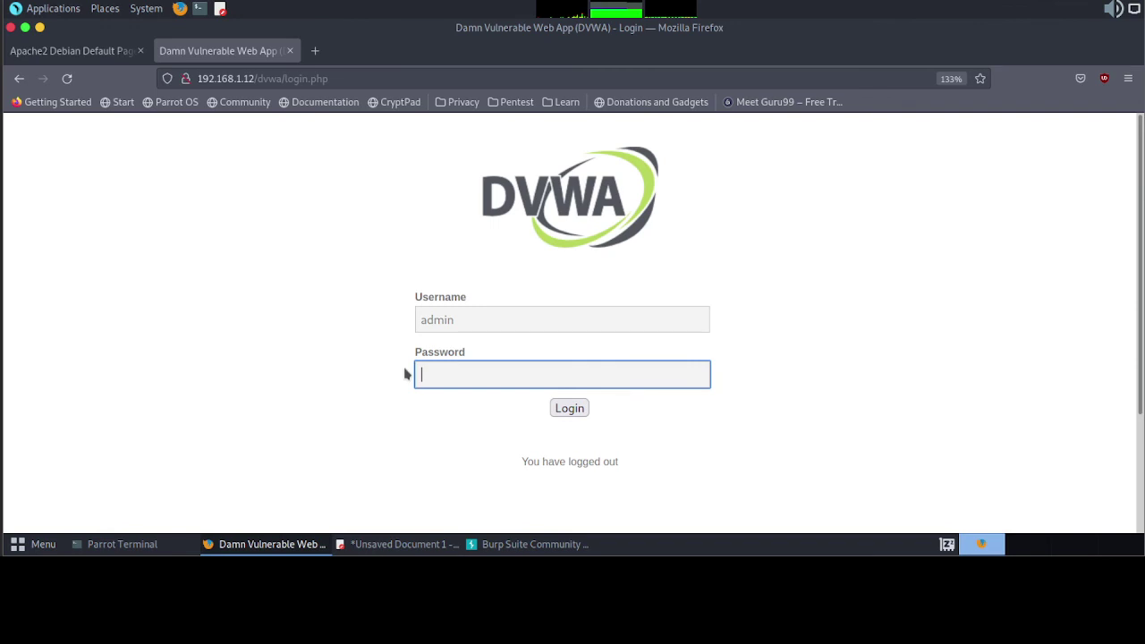
{"action": "key", "text": "ctrl+v"}
{"action": "left_click", "coordinate": [576, 410]}
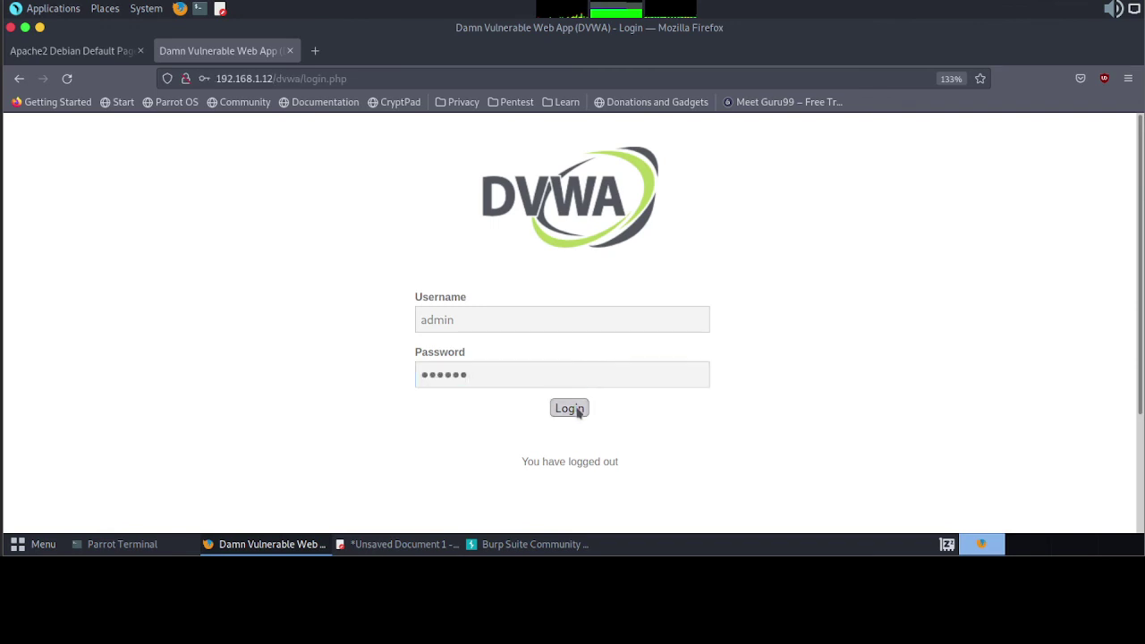
{"action": "left_click", "coordinate": [488, 321]}
Step: Log in as admin using the password noted on line 11, declining to save it
{"action": "key", "text": "alt+Tab"}
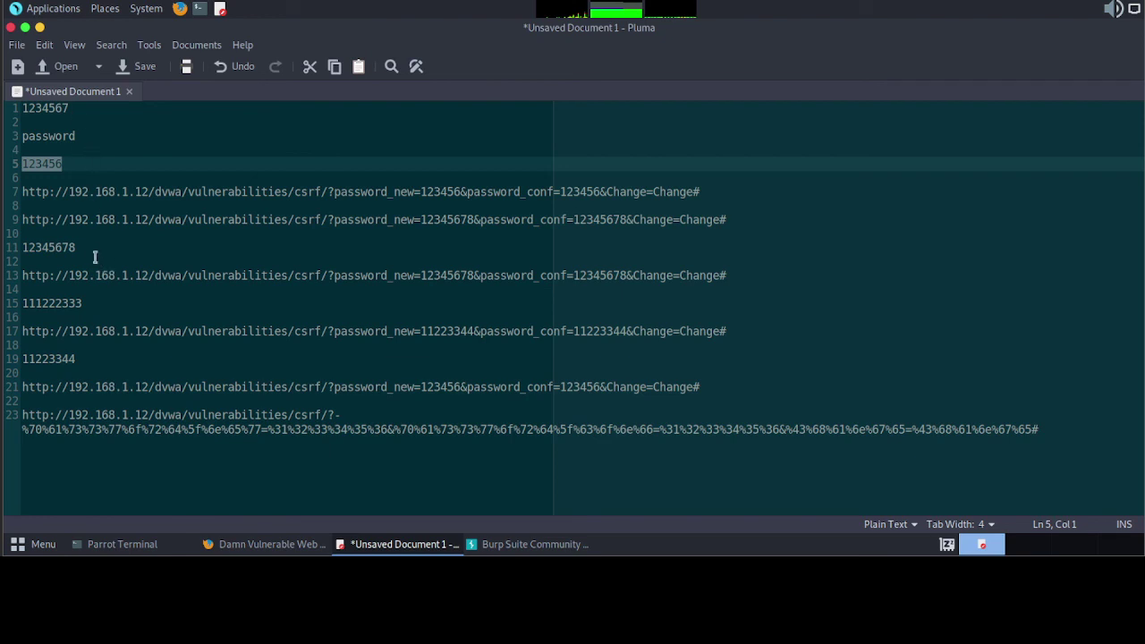
{"action": "left_click_drag", "start_coordinate": [86, 247], "coordinate": [20, 248]}
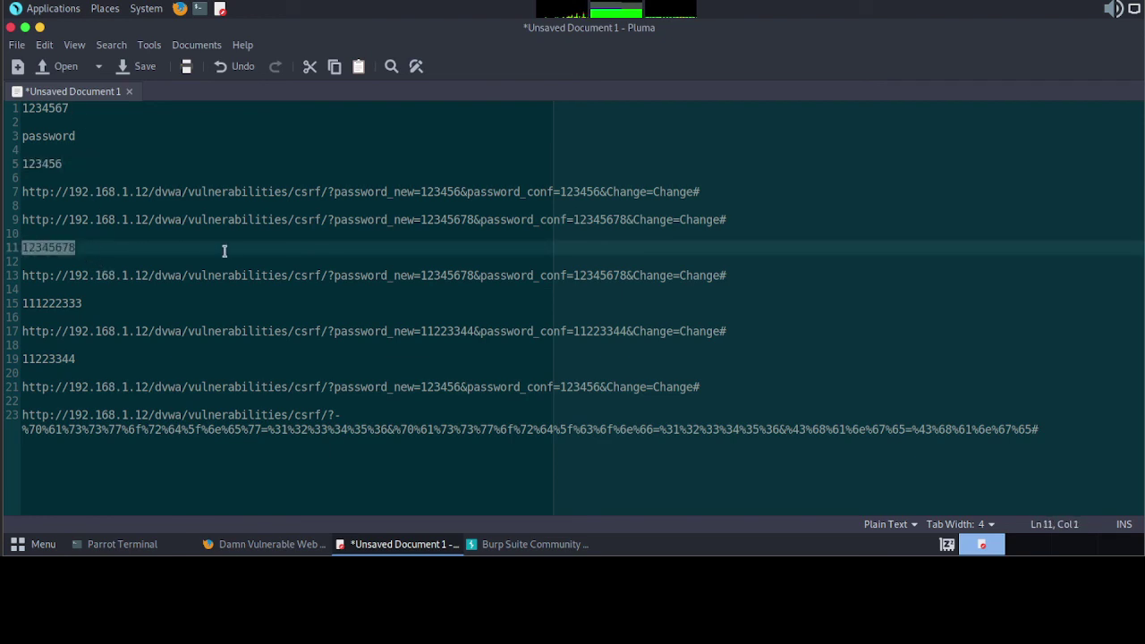
{"action": "key", "text": "alt+Tab"}
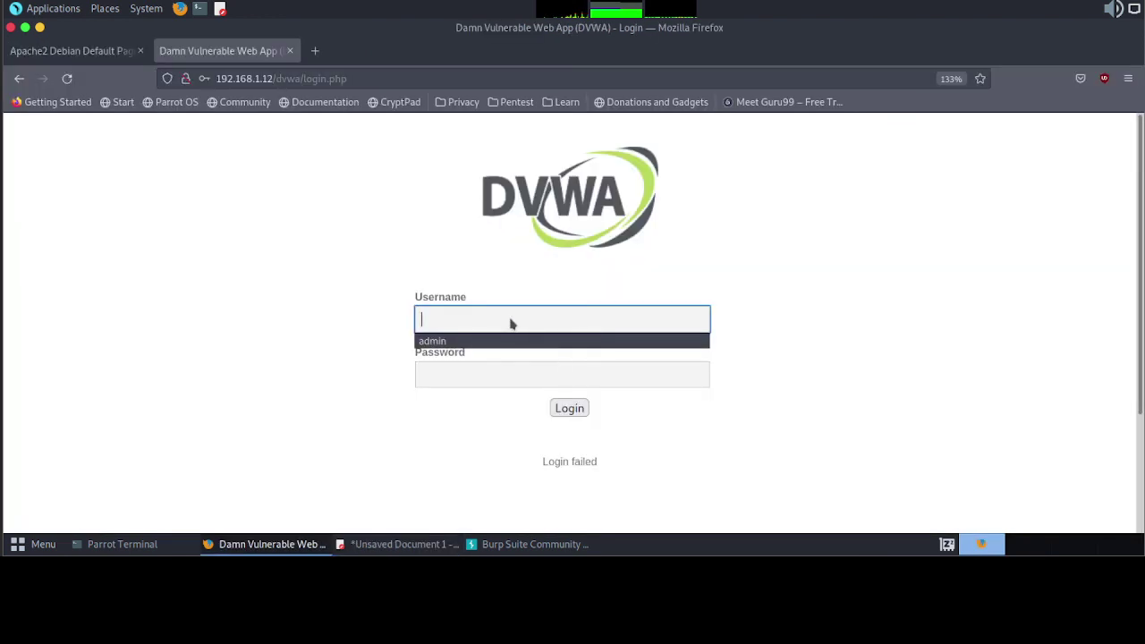
{"action": "left_click", "coordinate": [498, 340]}
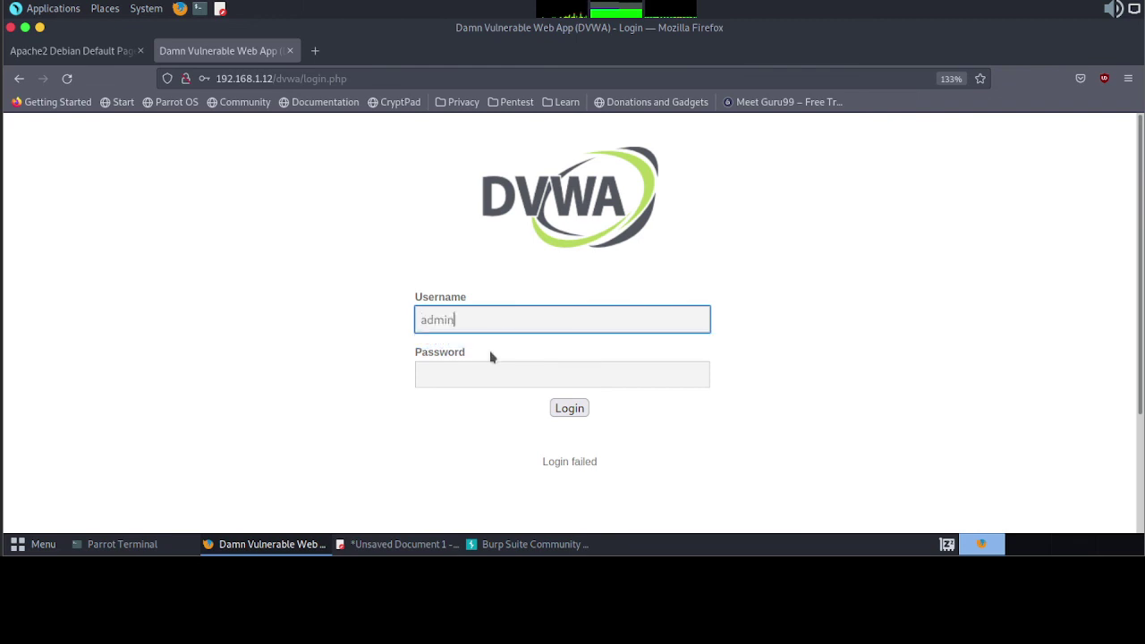
{"action": "left_click", "coordinate": [486, 371]}
{"action": "key", "text": "ctrl+v"}
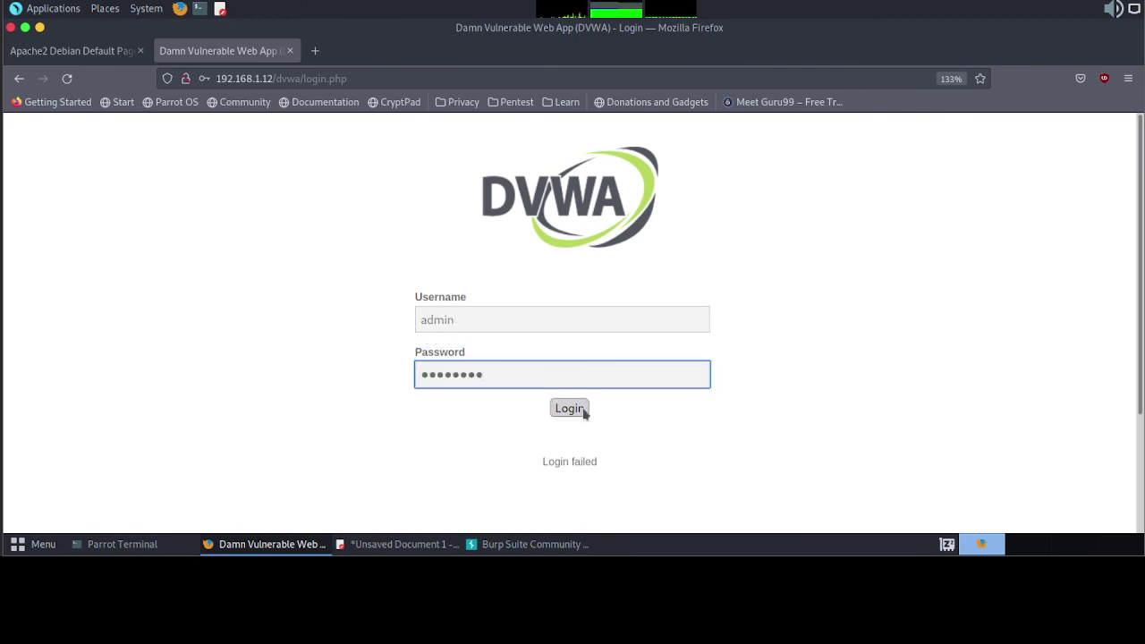
{"action": "left_click", "coordinate": [581, 407]}
{"action": "left_click", "coordinate": [517, 359]}
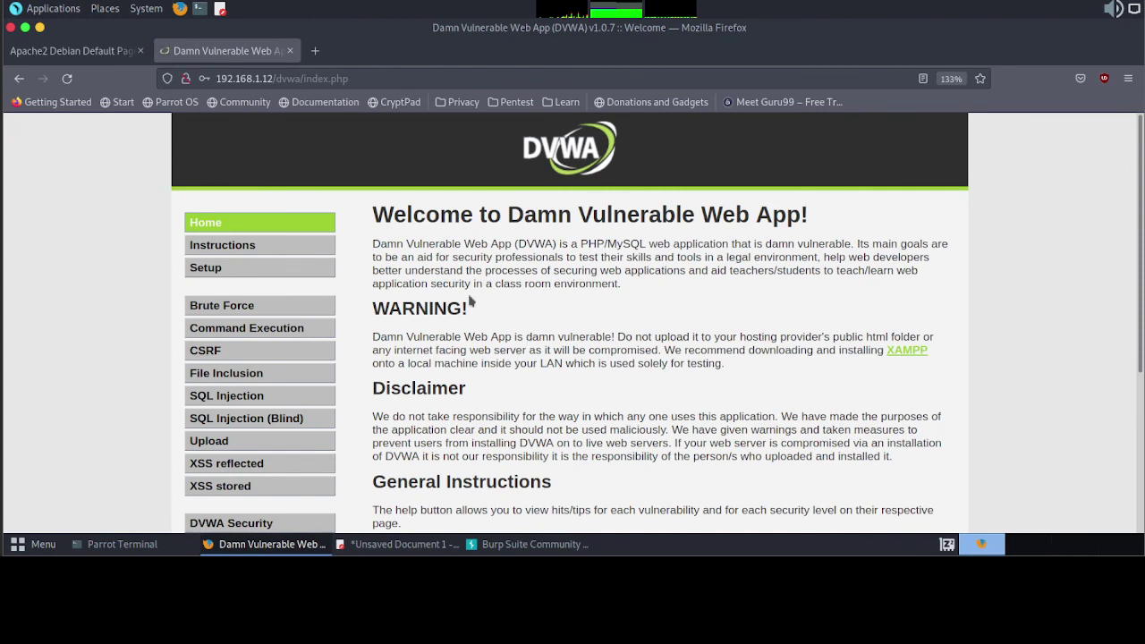
Step: On the DVWA Security page, change the level from medium to low and submit
{"action": "scroll", "coordinate": [458, 295], "scroll_direction": "down", "scroll_amount": 5}
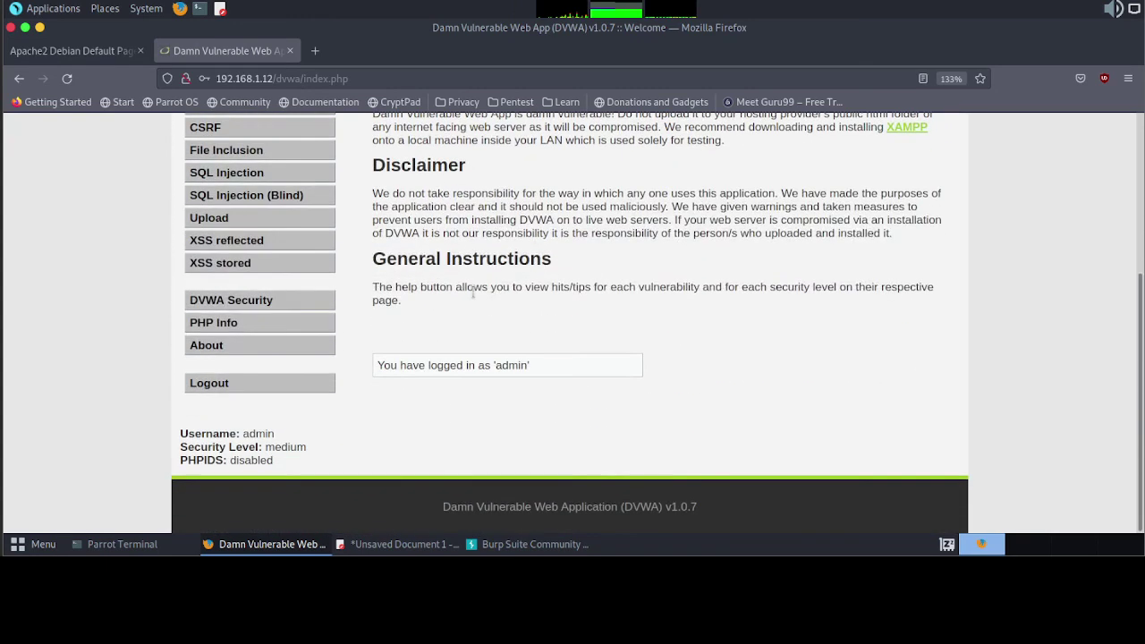
{"action": "scroll", "coordinate": [472, 293], "scroll_direction": "up", "scroll_amount": 2}
{"action": "scroll", "coordinate": [474, 299], "scroll_direction": "up", "scroll_amount": 3}
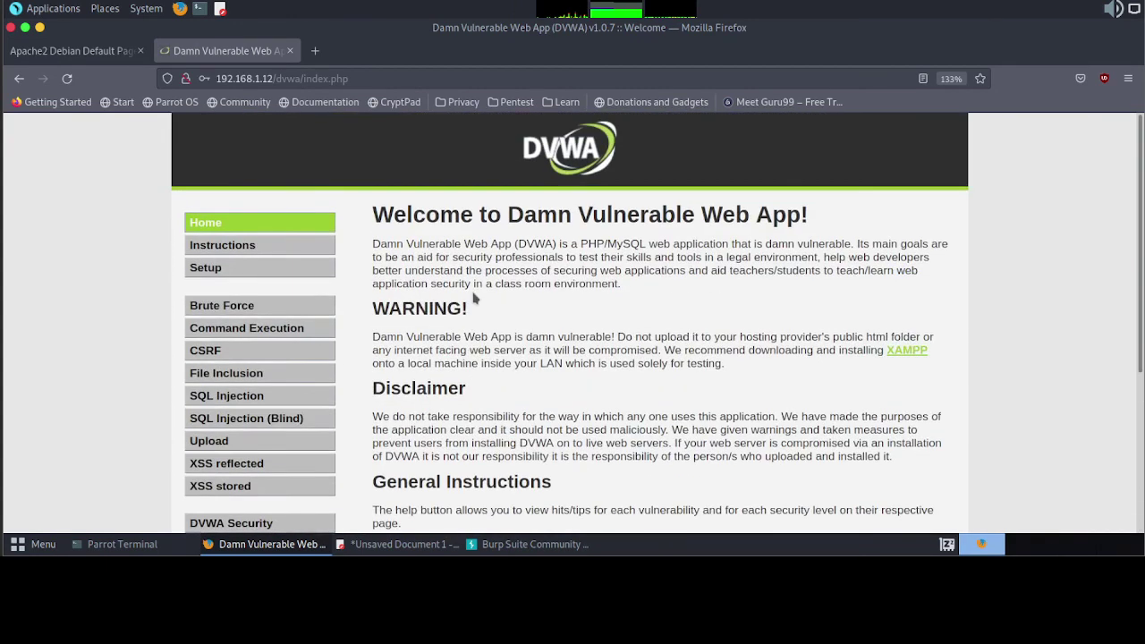
{"action": "scroll", "coordinate": [475, 300], "scroll_direction": "down", "scroll_amount": 2}
{"action": "scroll", "coordinate": [475, 299], "scroll_direction": "down", "scroll_amount": 3}
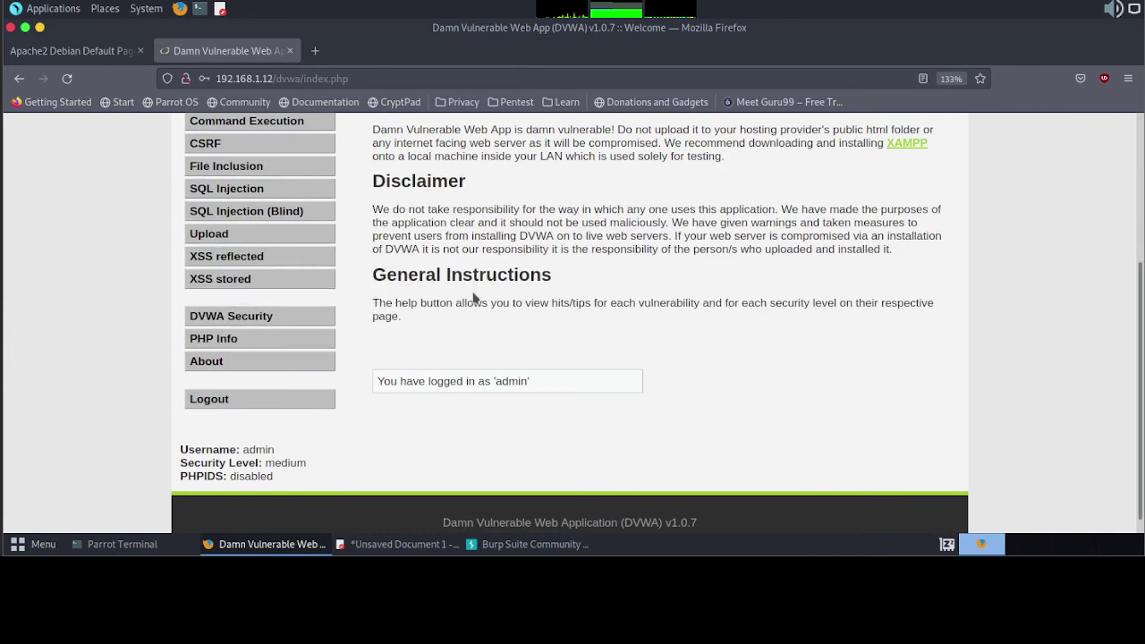
{"action": "scroll", "coordinate": [475, 300], "scroll_direction": "down", "scroll_amount": 1}
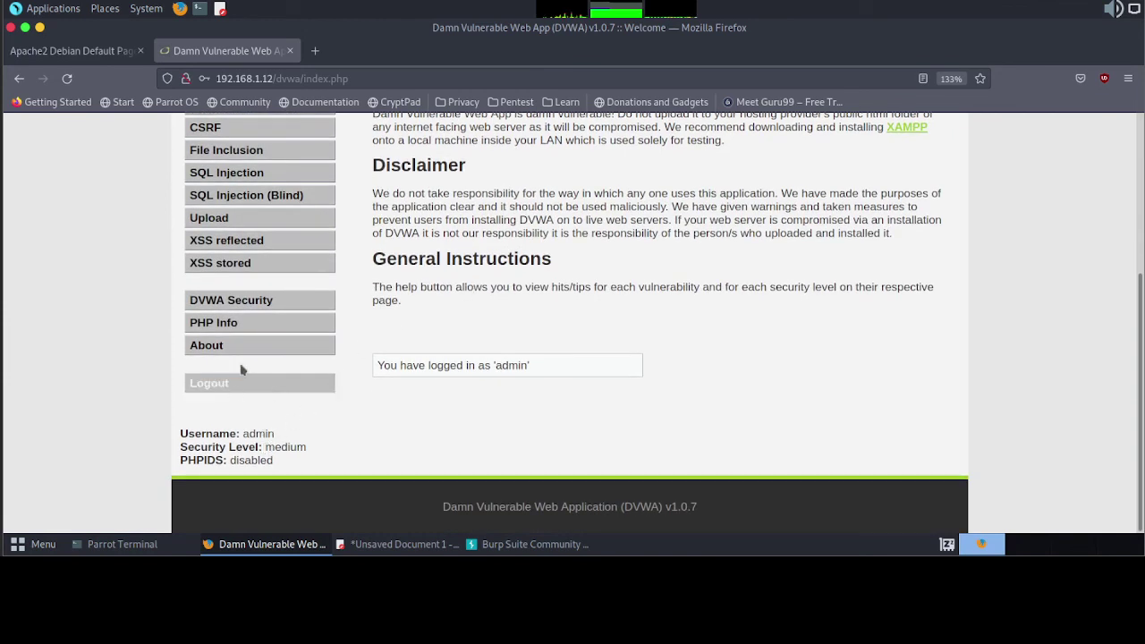
{"action": "left_click", "coordinate": [231, 301]}
{"action": "left_click", "coordinate": [404, 368]}
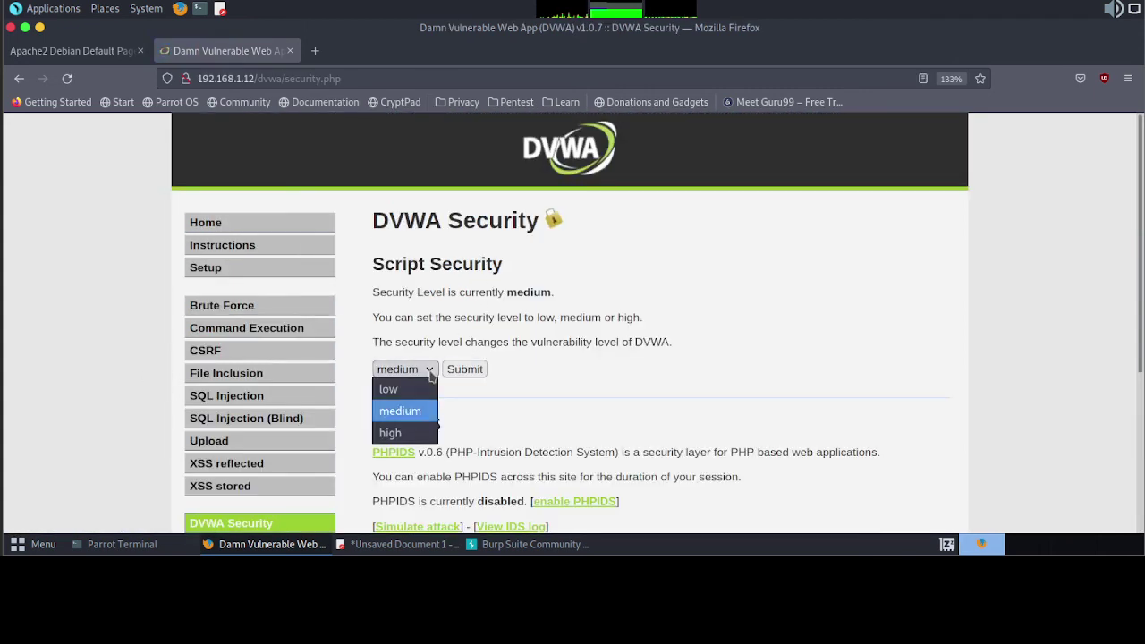
{"action": "left_click", "coordinate": [393, 386]}
{"action": "left_click", "coordinate": [464, 374]}
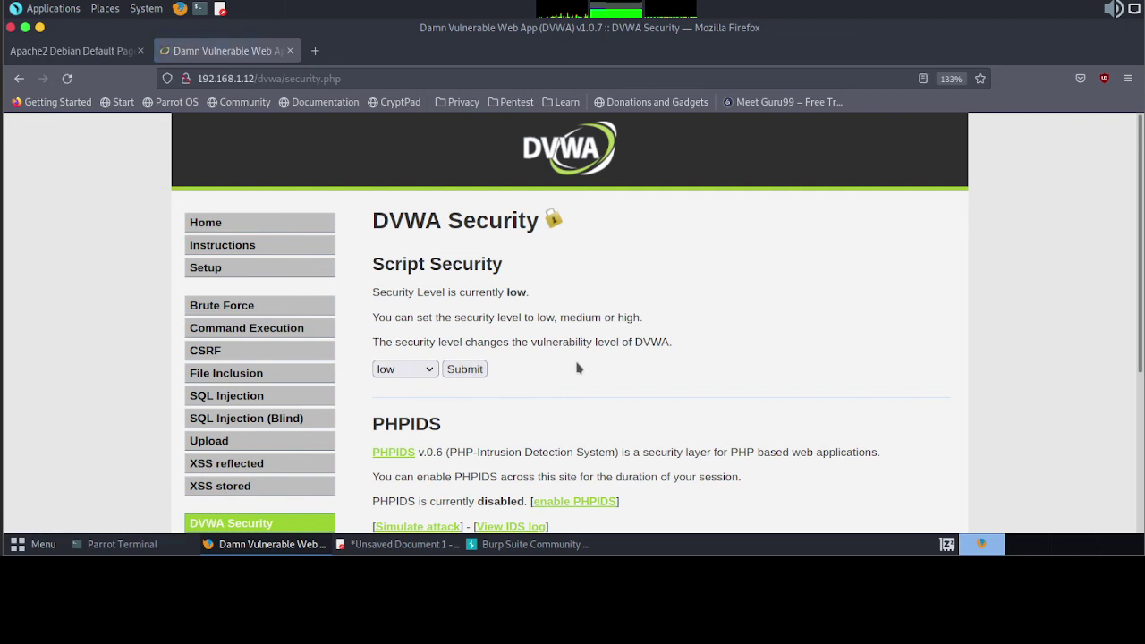
Step: Open the CSRF page and copy the percent-encoded URL from line 23 of the notes
{"action": "left_click", "coordinate": [220, 360]}
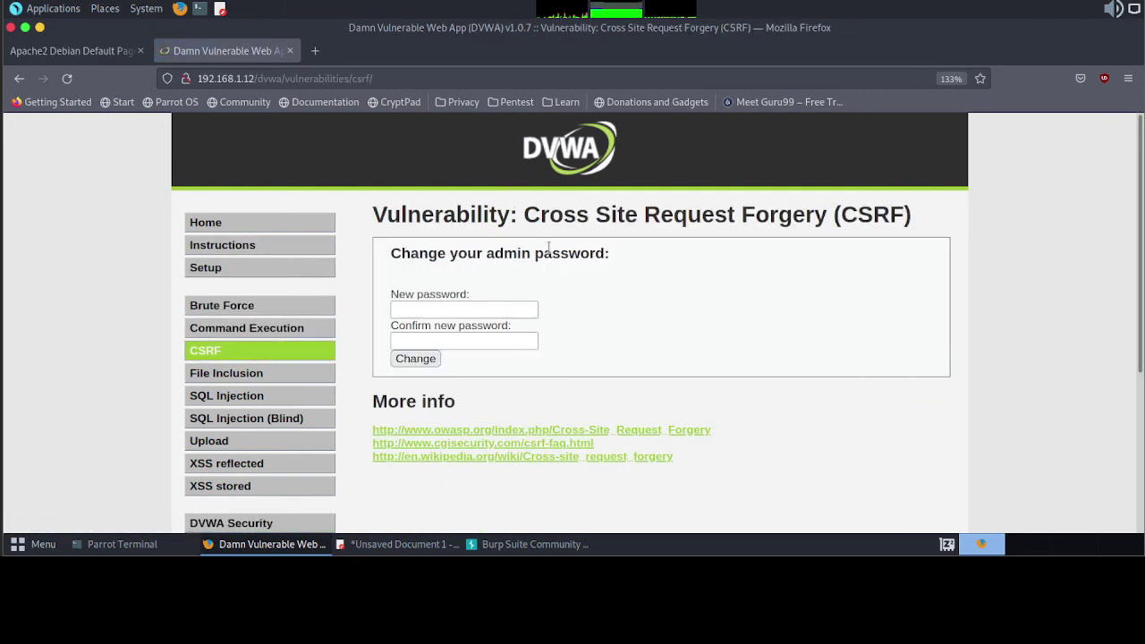
{"action": "key", "text": "alt+Tab"}
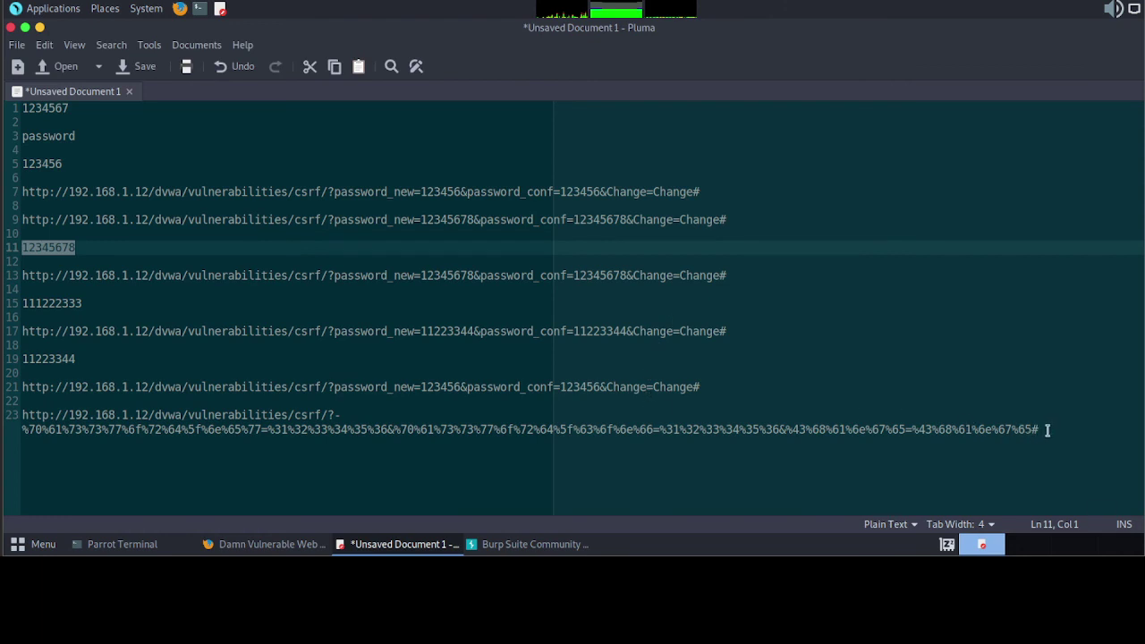
{"action": "left_click_drag", "start_coordinate": [1047, 429], "coordinate": [12, 414]}
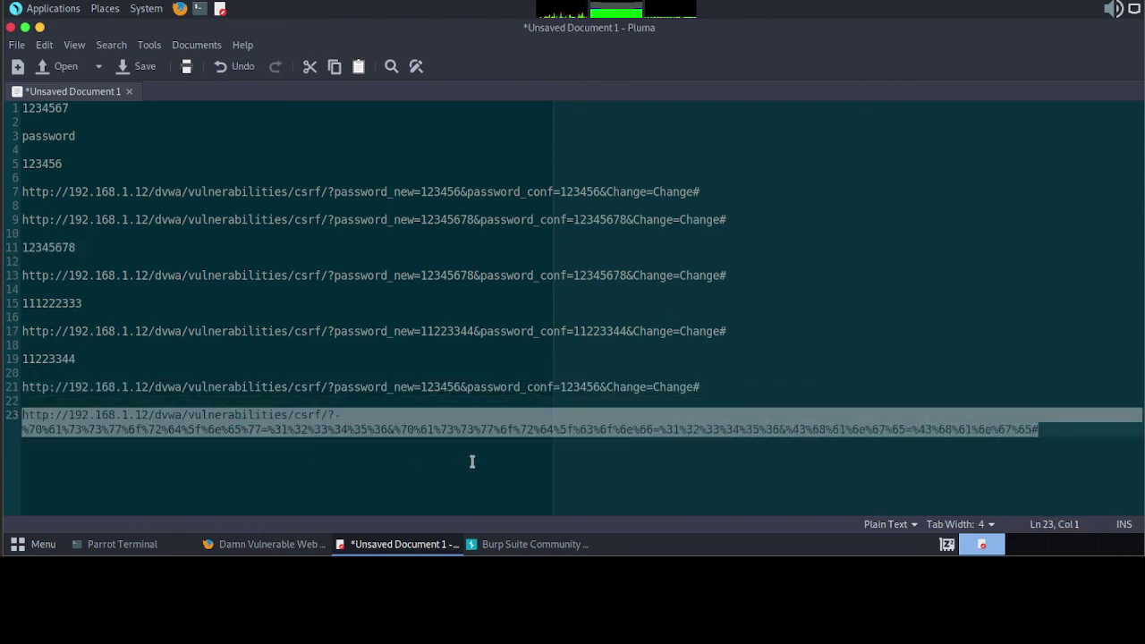
{"action": "key", "text": "alt+Tab"}
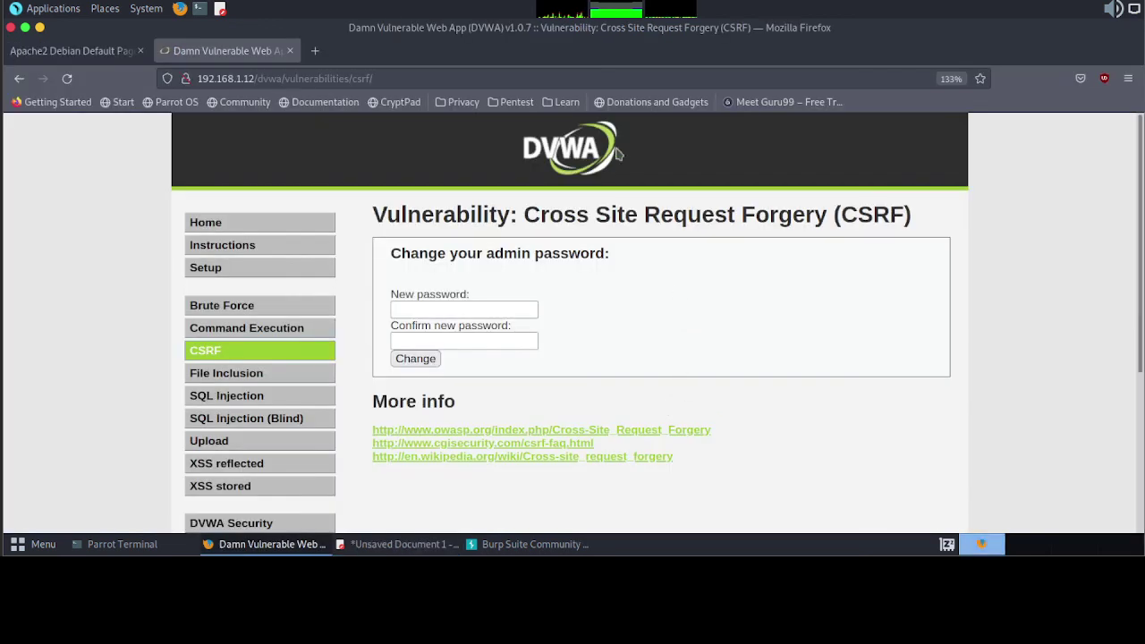
Step: Load the encoded CSRF link in Firefox so DVWA reports 'Password Changed'
{"action": "left_click", "coordinate": [529, 78]}
{"action": "key", "text": "ctrl+v"}
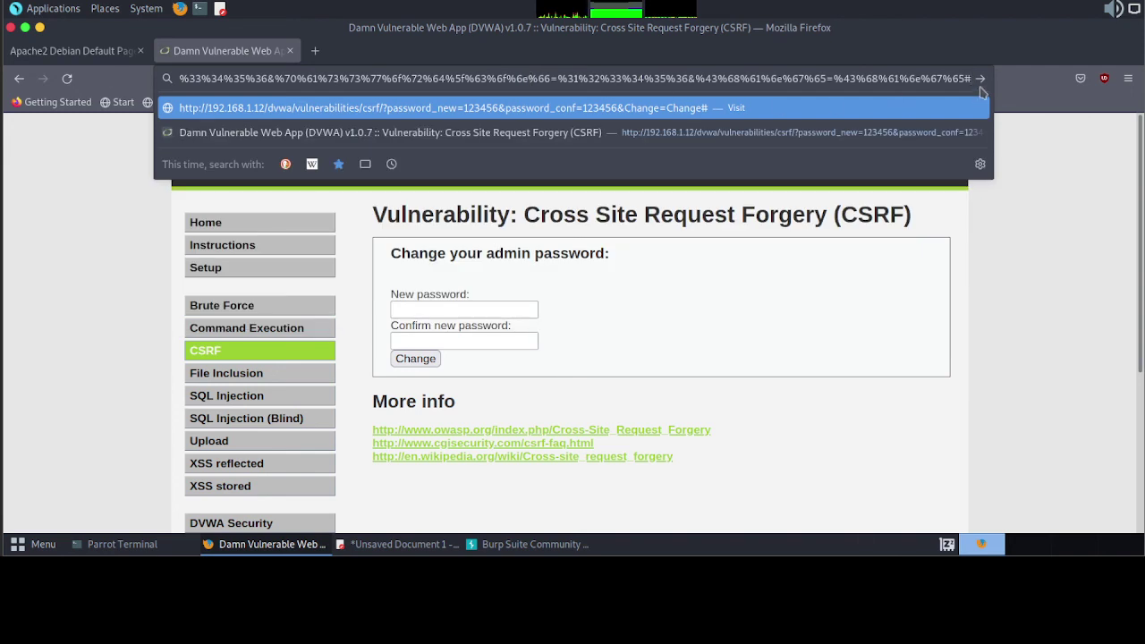
{"action": "left_click", "coordinate": [980, 80]}
{"action": "mouse_move", "coordinate": [398, 385]}
{"action": "left_mouse_down"}
{"action": "mouse_move", "coordinate": [500, 401]}
{"action": "mouse_move", "coordinate": [554, 390]}
{"action": "left_mouse_up"}
{"action": "left_click", "coordinate": [554, 390]}
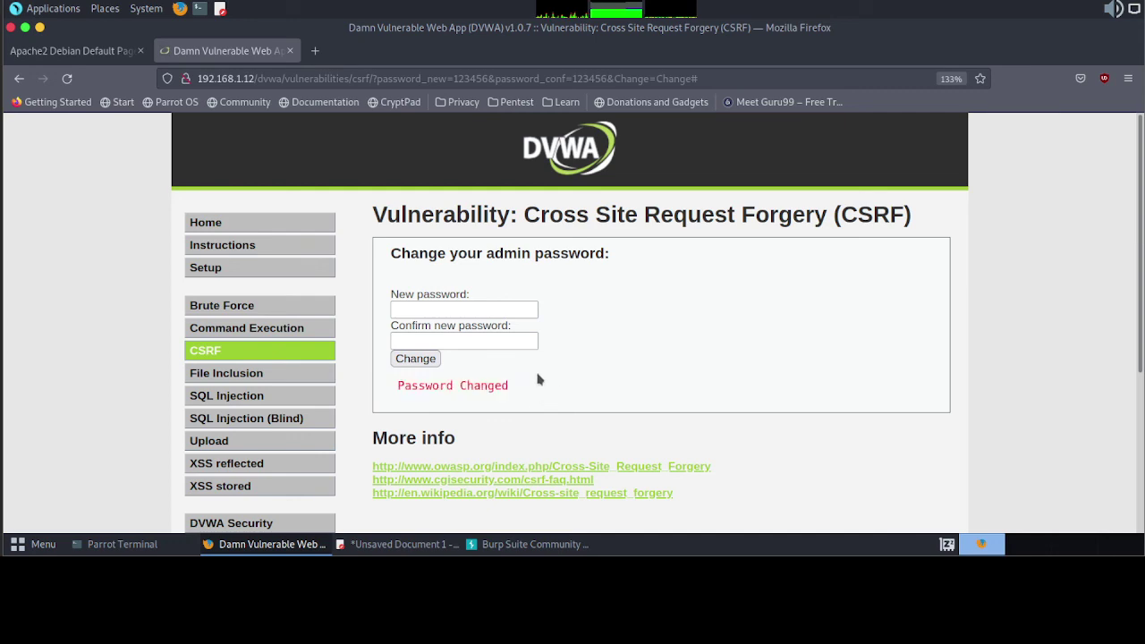
{"action": "scroll", "coordinate": [215, 308], "scroll_direction": "down", "scroll_amount": 3}
Step: Log out and try logging in as admin with the old password from line 11, which fails
{"action": "left_click", "coordinate": [196, 400]}
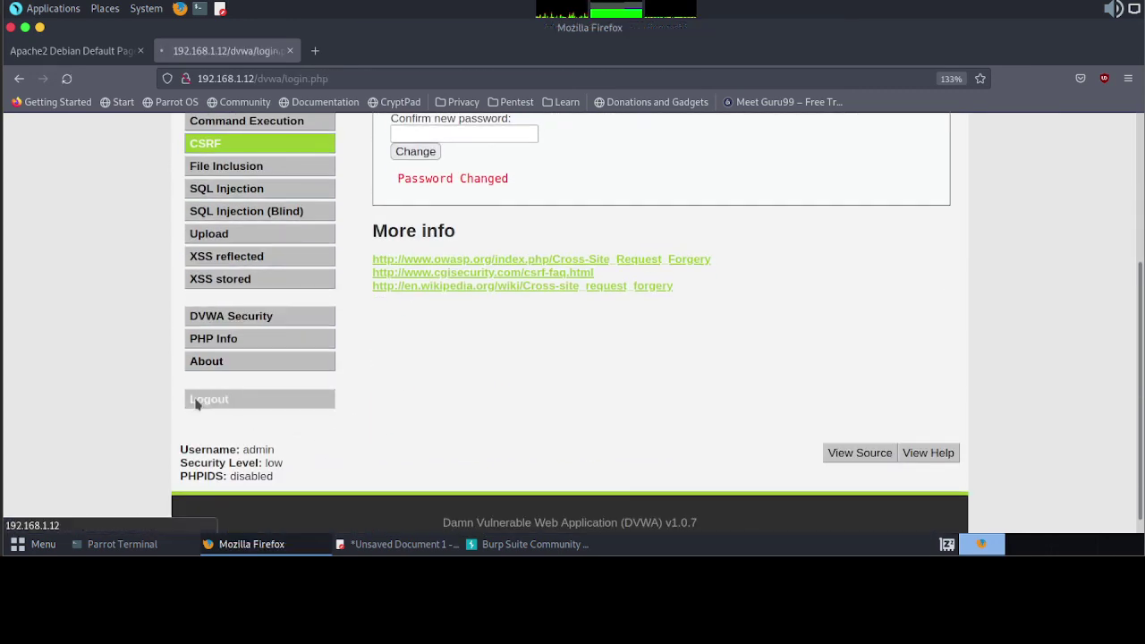
{"action": "left_click", "coordinate": [444, 319]}
{"action": "left_click", "coordinate": [450, 343]}
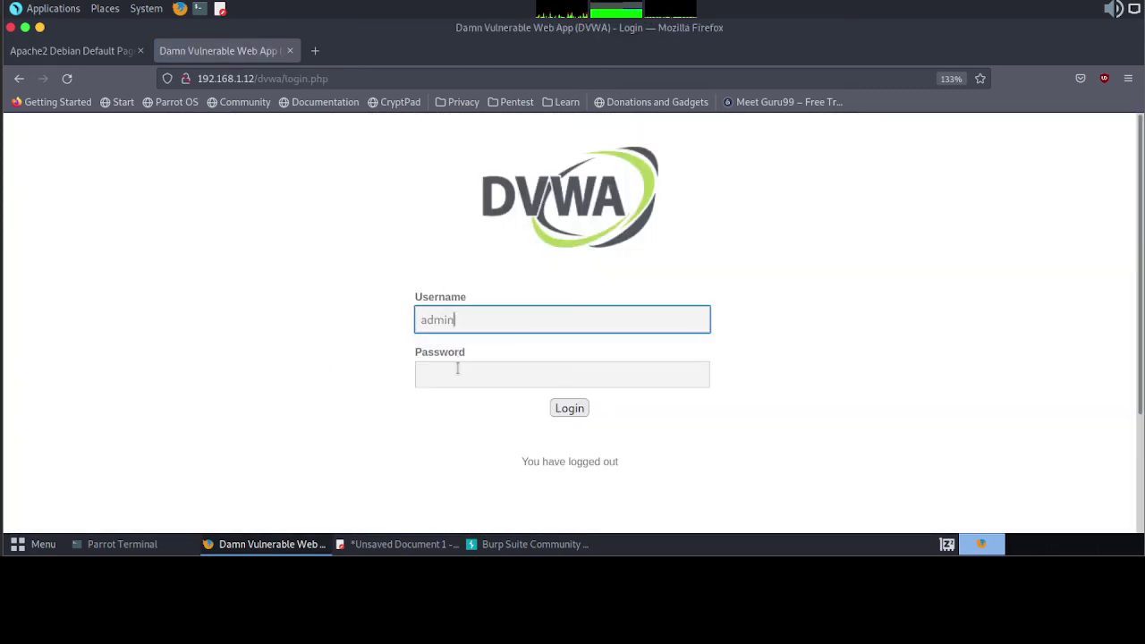
{"action": "left_click", "coordinate": [457, 369]}
{"action": "key", "text": "alt+Tab"}
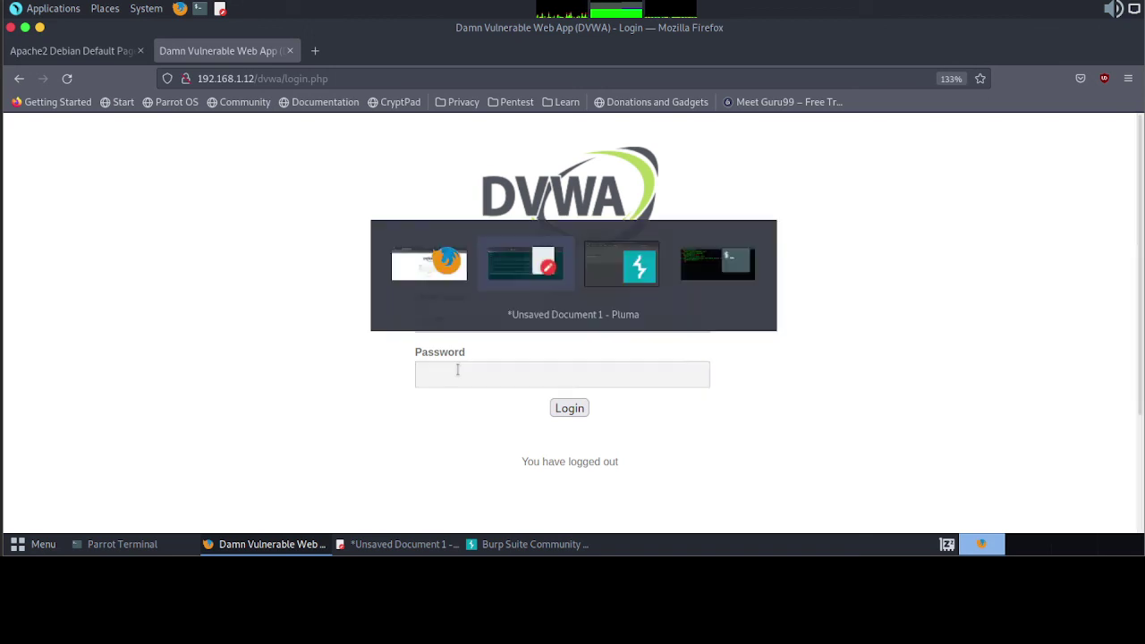
{"action": "left_click_drag", "start_coordinate": [85, 248], "coordinate": [14, 248]}
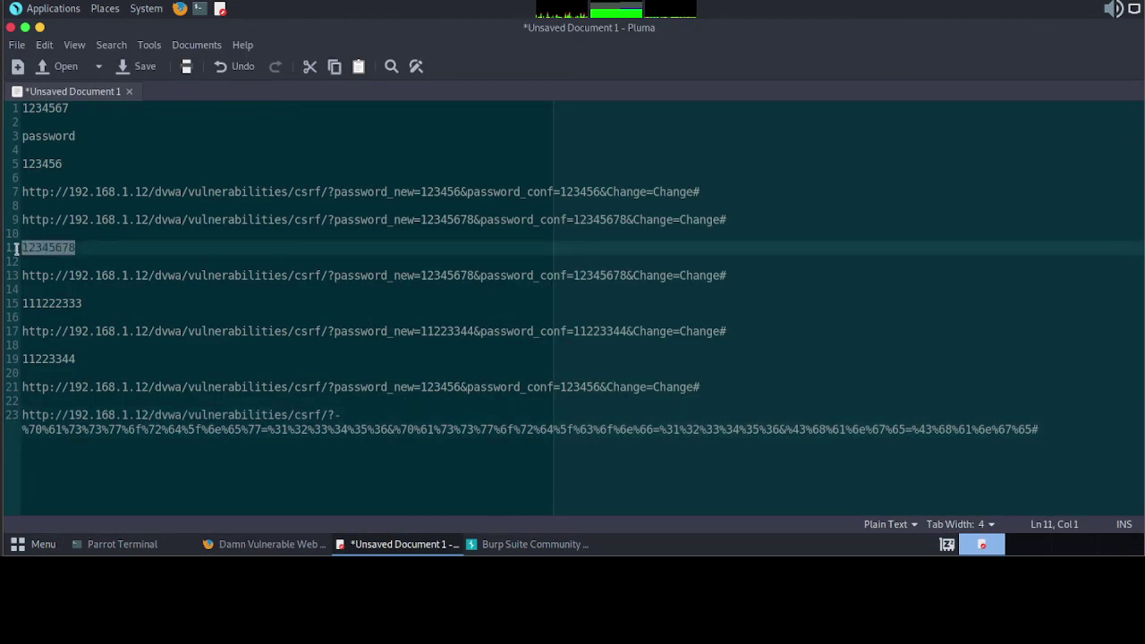
{"action": "key", "text": "alt+Tab"}
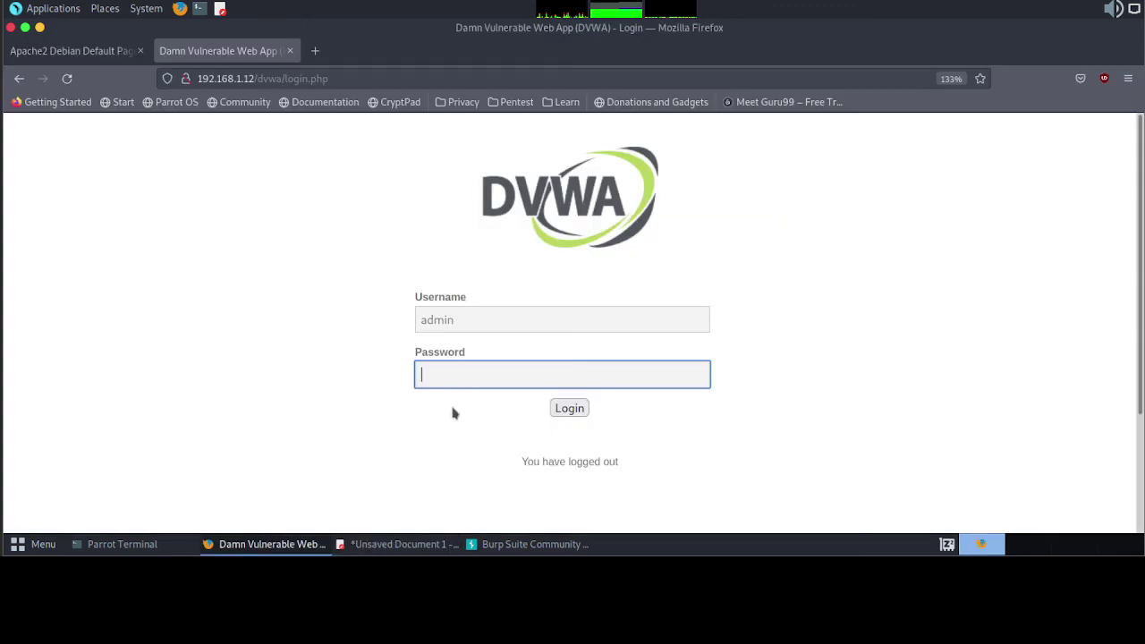
{"action": "key", "text": "ctrl+v"}
{"action": "left_click", "coordinate": [563, 411]}
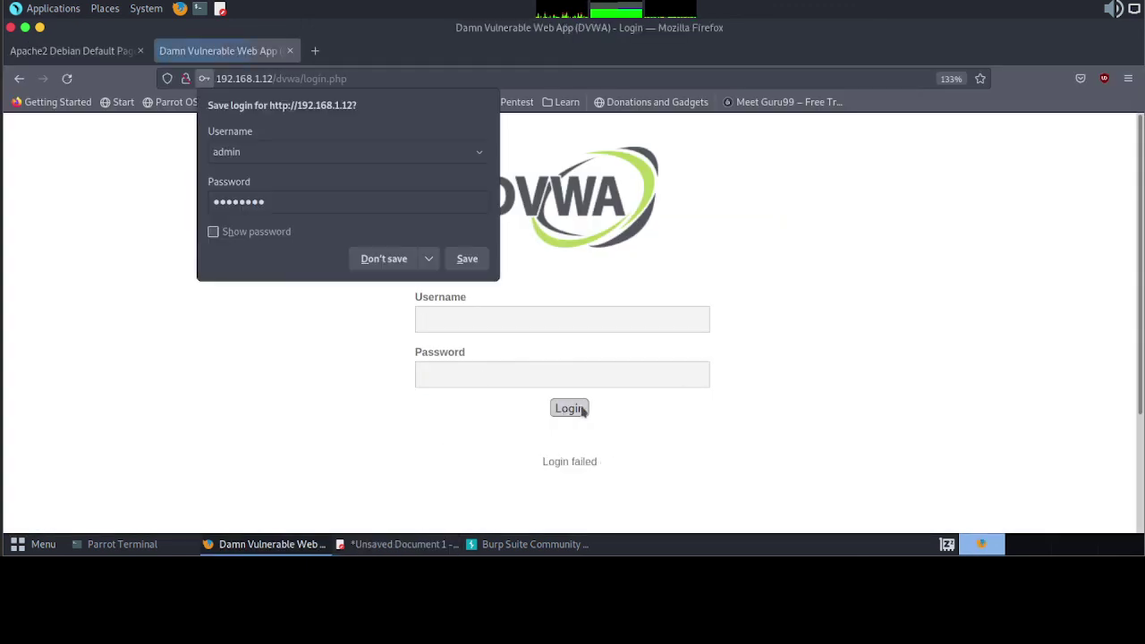
{"action": "left_click_drag", "start_coordinate": [542, 465], "coordinate": [611, 467]}
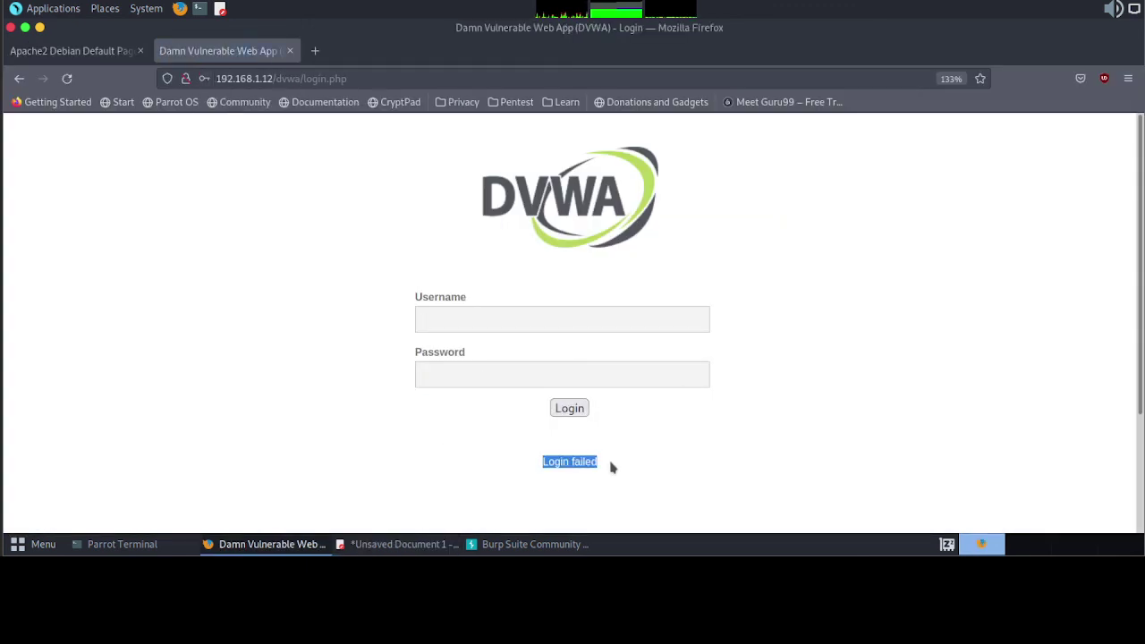
Step: Log in as admin with the new password from line 5 and dismiss the save-login offer
{"action": "key", "text": "alt+Tab"}
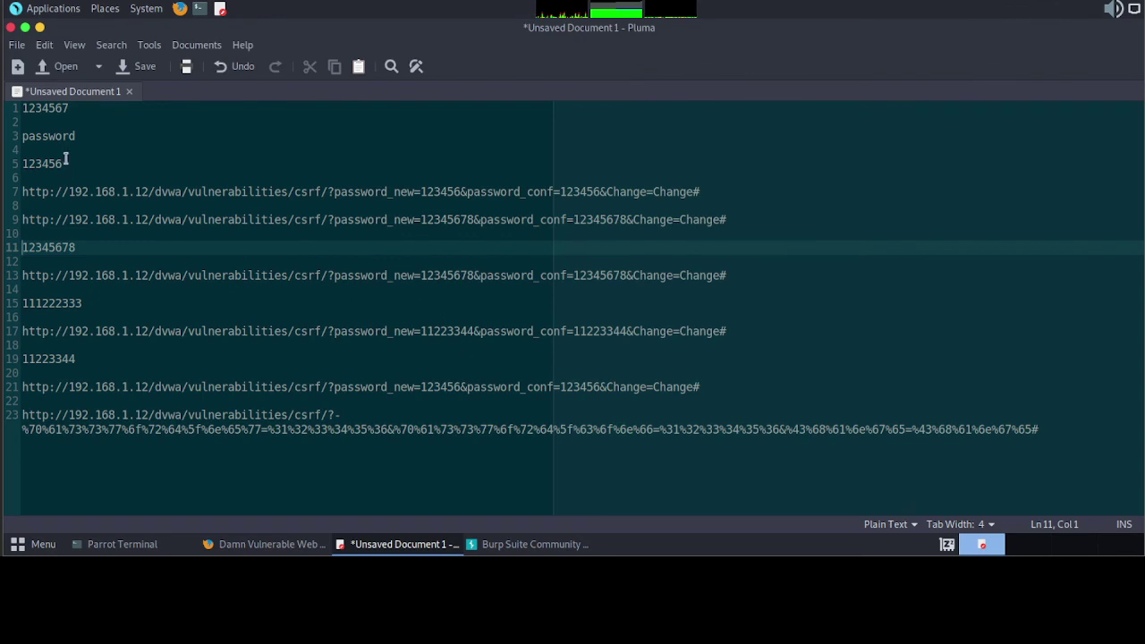
{"action": "left_click_drag", "start_coordinate": [62, 162], "coordinate": [7, 163]}
{"action": "key", "text": "alt+Tab"}
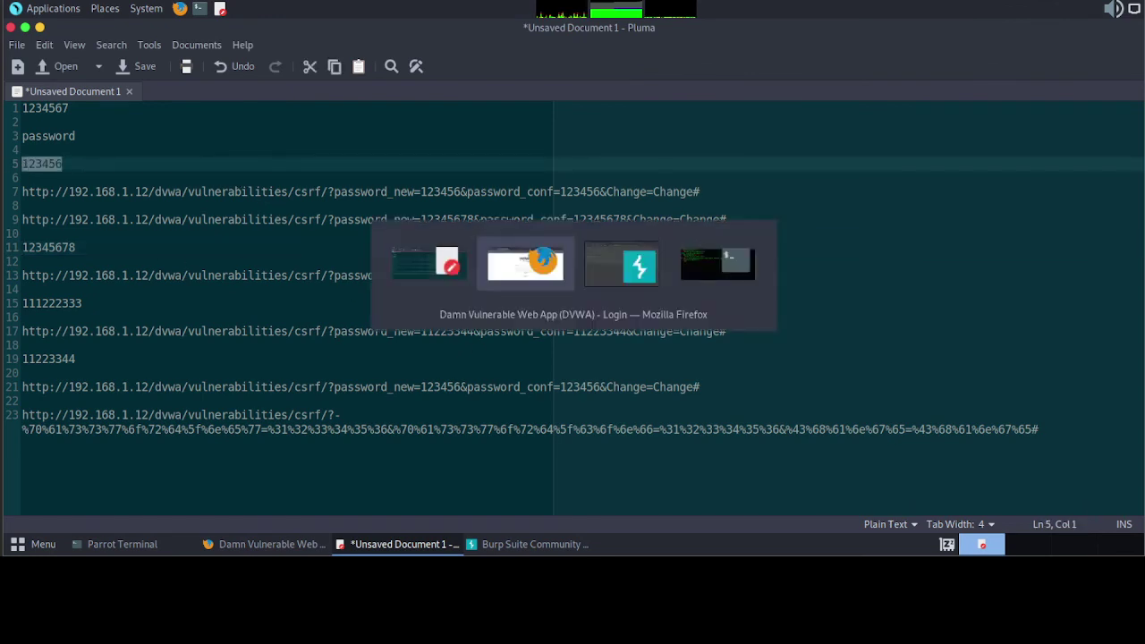
{"action": "left_click", "coordinate": [500, 320]}
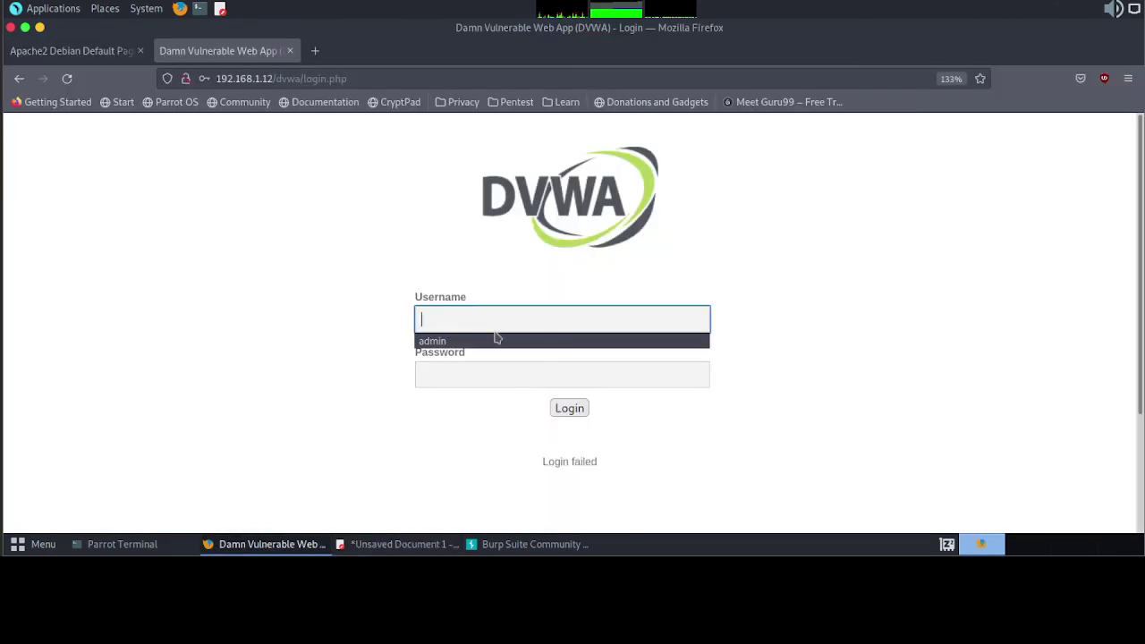
{"action": "left_click", "coordinate": [495, 338]}
{"action": "left_click", "coordinate": [472, 370]}
{"action": "key", "text": "ctrl+v"}
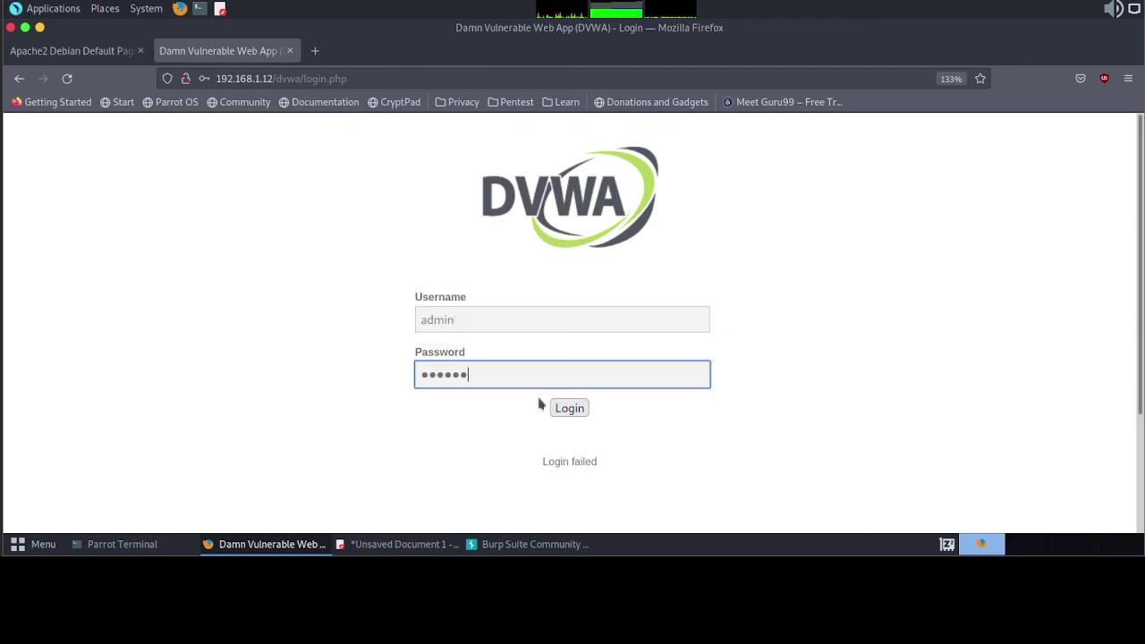
{"action": "left_click", "coordinate": [569, 407]}
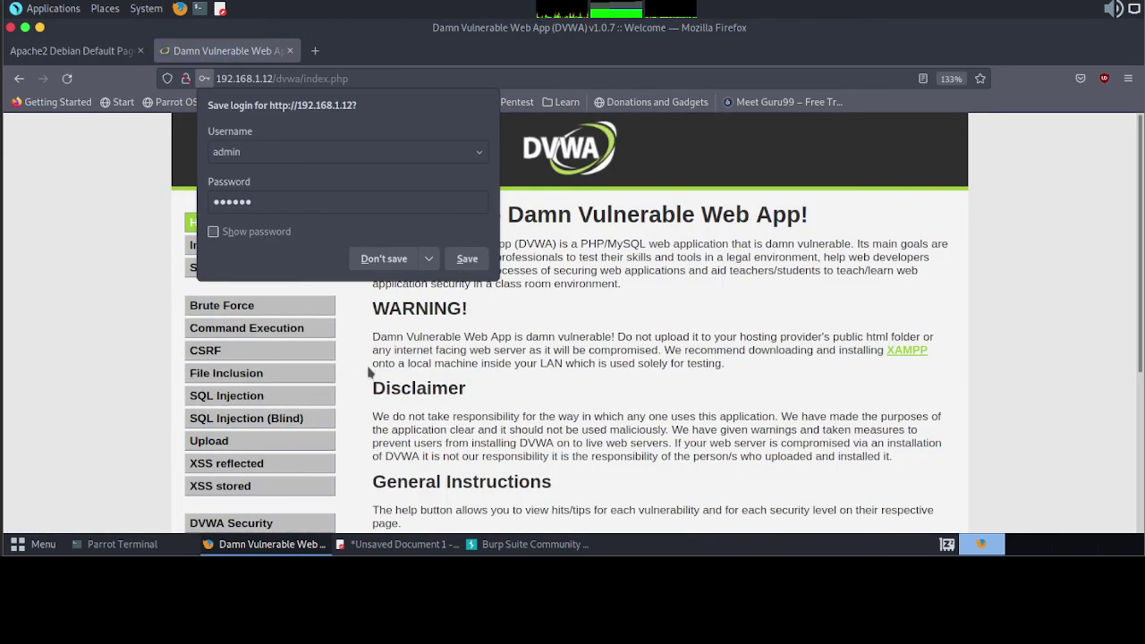
{"action": "left_click", "coordinate": [367, 365]}
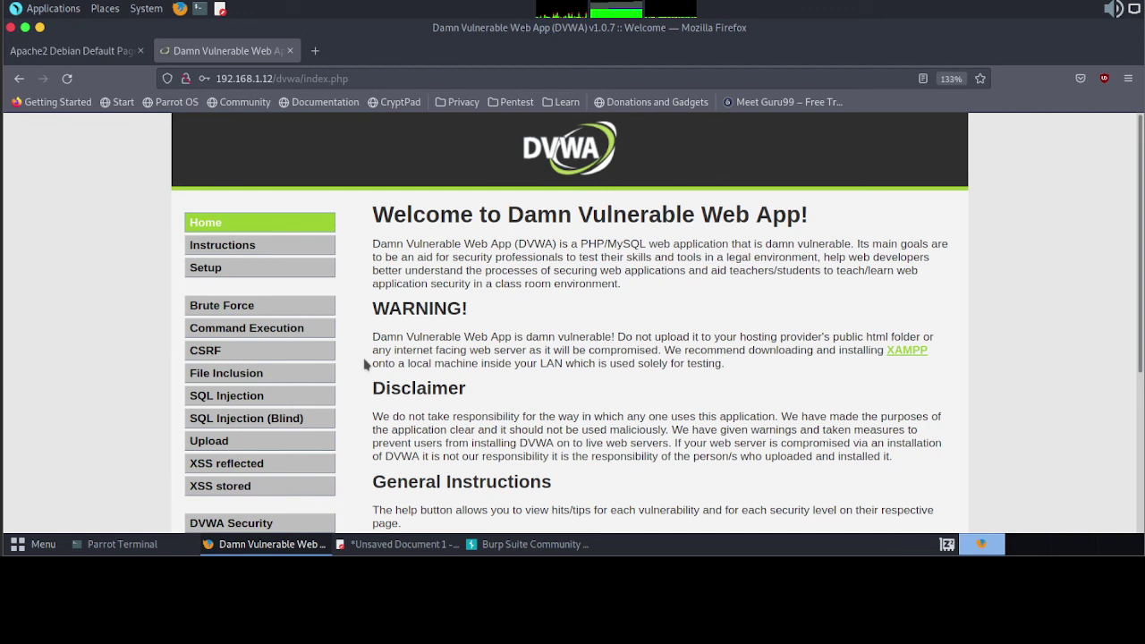